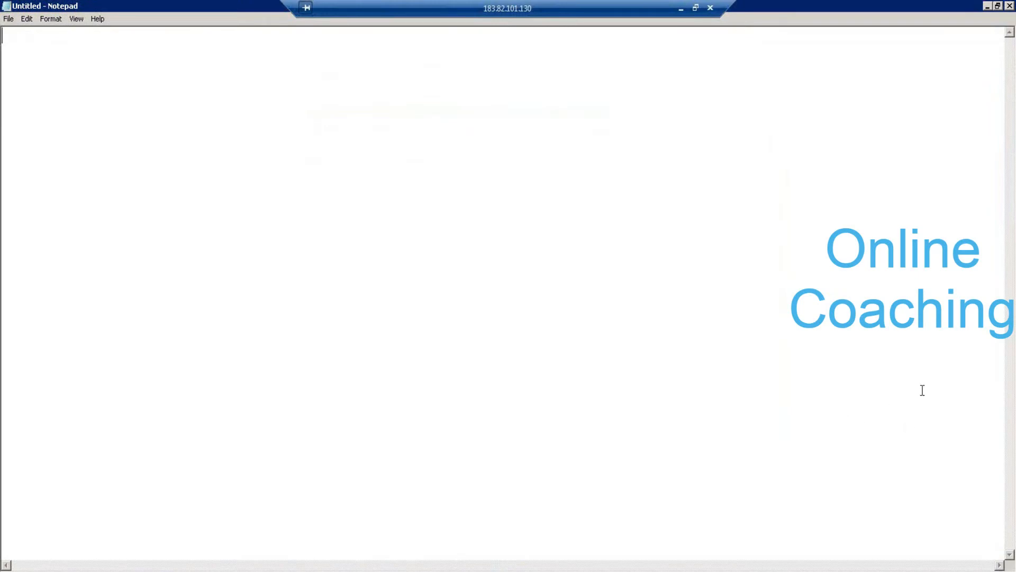
Sketch two boxes side by side labelled 1 and 2, and write "Rep" above them
mouse_move(265, 300)
left_mouse_down()
mouse_move(268, 362)
mouse_move(324, 315)
mouse_move(266, 305)
left_mouse_up()
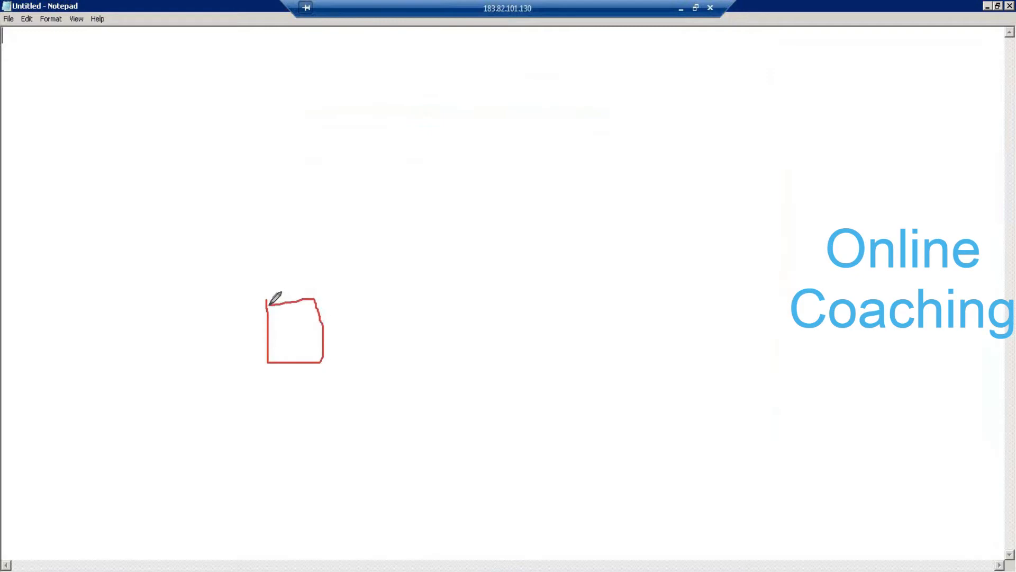
left_click_drag(289, 375, 305, 392)
mouse_move(482, 294)
left_mouse_down()
mouse_move(479, 332)
mouse_move(551, 330)
mouse_move(553, 285)
mouse_move(466, 298)
left_mouse_up()
left_click_drag(515, 352, 540, 370)
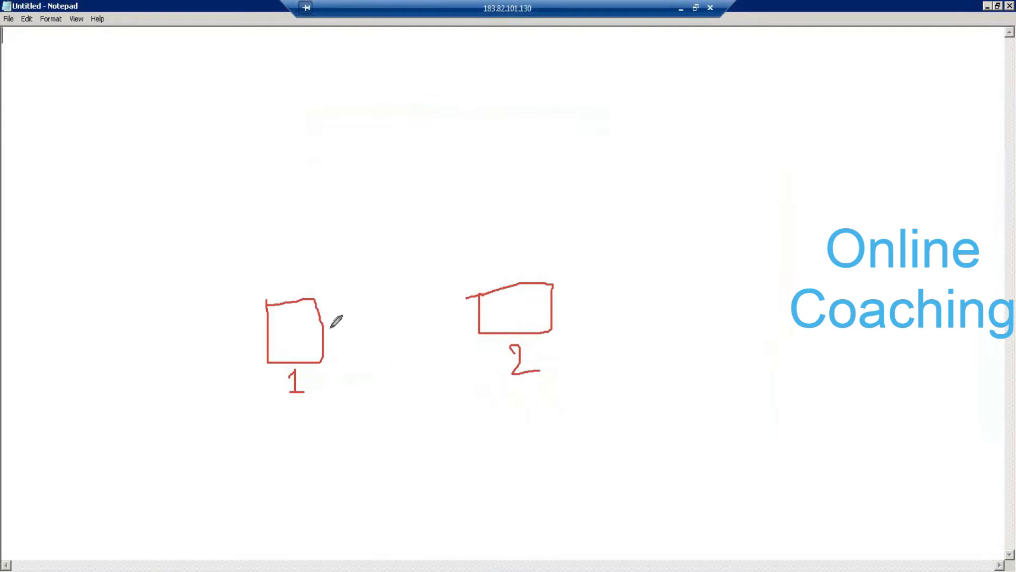
mouse_move(380, 59)
left_mouse_down()
mouse_move(386, 93)
mouse_move(382, 81)
mouse_move(422, 68)
mouse_move(431, 85)
left_mouse_up()
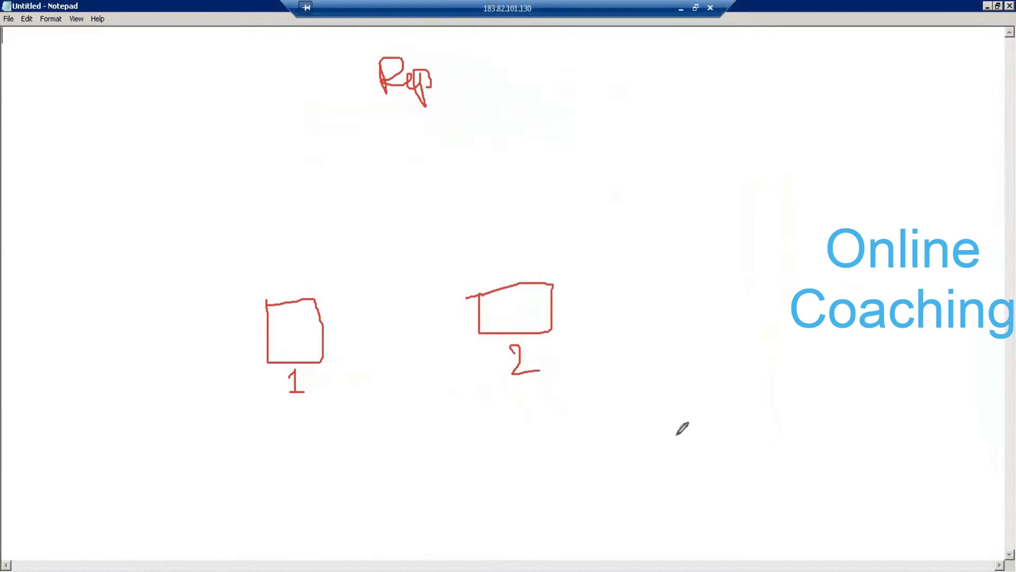
Draw a third box labelled 3 above the pair, with lines connecting it to boxes 1 and 2
left_click_drag(308, 301, 382, 218)
left_click_drag(510, 285, 408, 224)
mouse_move(374, 186)
left_mouse_down()
mouse_move(374, 224)
mouse_move(418, 222)
mouse_move(422, 176)
mouse_move(373, 185)
left_mouse_up()
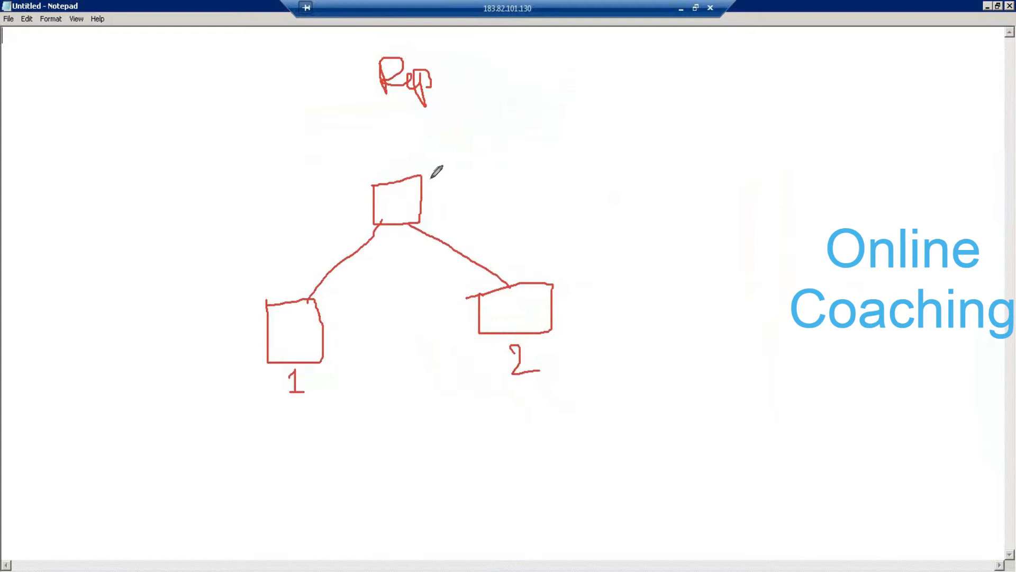
left_click_drag(434, 179, 432, 207)
Write the values 10 in box 1, 5 in box 2 and 15 in box 3
mouse_move(285, 318)
left_mouse_down()
mouse_move(286, 339)
mouse_move(298, 320)
left_mouse_up()
mouse_move(507, 307)
left_mouse_down()
mouse_move(519, 316)
mouse_move(506, 324)
mouse_move(519, 300)
left_mouse_up()
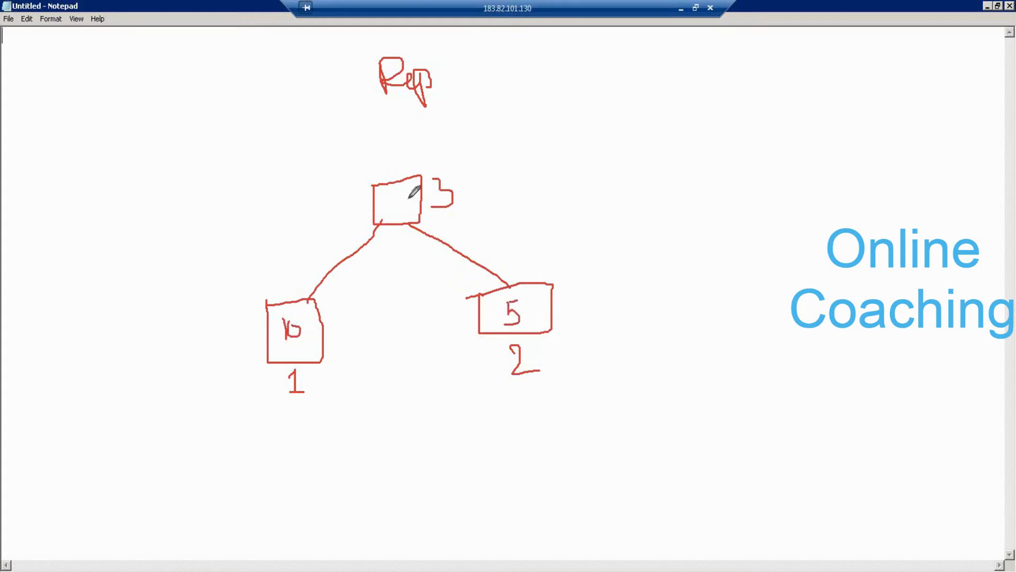
mouse_move(386, 188)
left_mouse_down()
mouse_move(387, 203)
mouse_move(405, 200)
mouse_move(395, 214)
mouse_move(423, 184)
left_mouse_up()
Add a small box on each connecting line and draw outer arcs from boxes 1 and 2 up to box 3
mouse_move(441, 235)
left_mouse_down()
mouse_move(462, 236)
mouse_move(441, 235)
left_mouse_up()
mouse_move(343, 262)
left_mouse_down()
mouse_move(354, 270)
mouse_move(361, 236)
mouse_move(339, 238)
left_mouse_up()
mouse_move(284, 299)
left_mouse_down()
mouse_move(360, 157)
mouse_move(391, 180)
left_mouse_up()
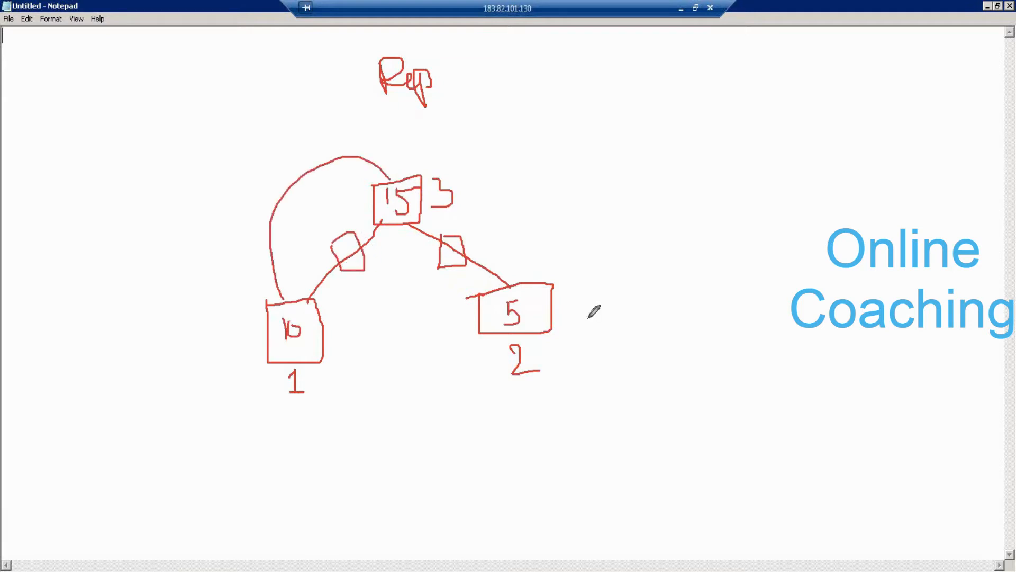
mouse_move(534, 290)
left_mouse_down()
mouse_move(480, 173)
mouse_move(406, 180)
left_mouse_up()
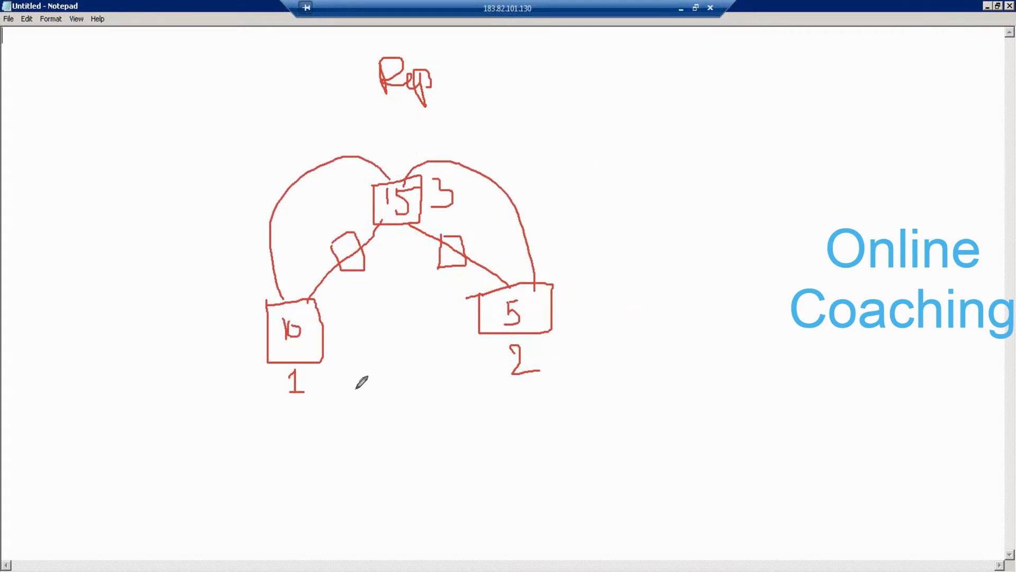
Sketch a table beside the diagram with two header columns labelled 1 and 2, holding the values 10 and 5
left_click_drag(627, 150, 641, 319)
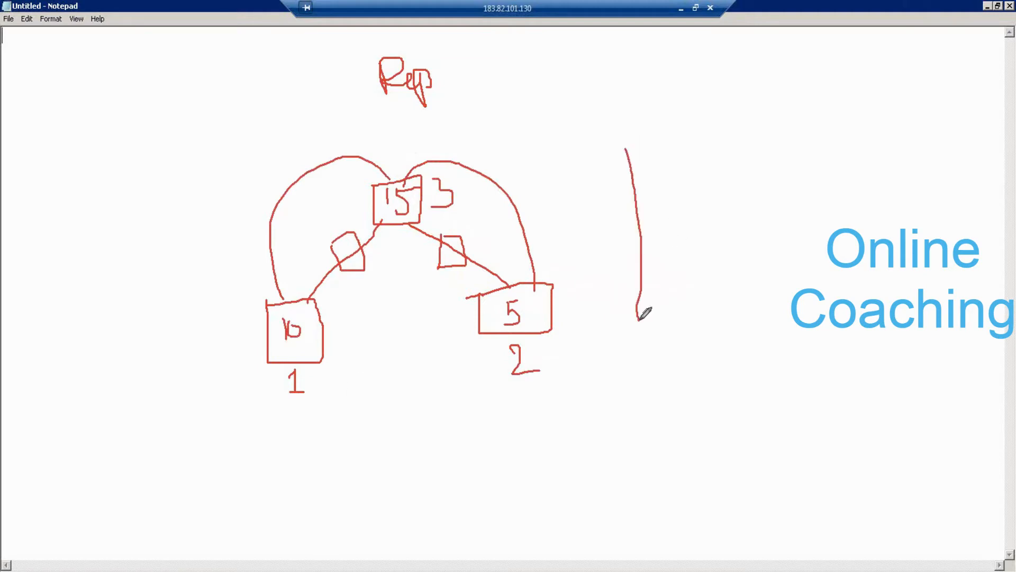
mouse_move(627, 149)
left_mouse_down()
mouse_move(801, 144)
mouse_move(820, 276)
mouse_move(642, 320)
left_mouse_up()
left_click_drag(634, 183, 805, 173)
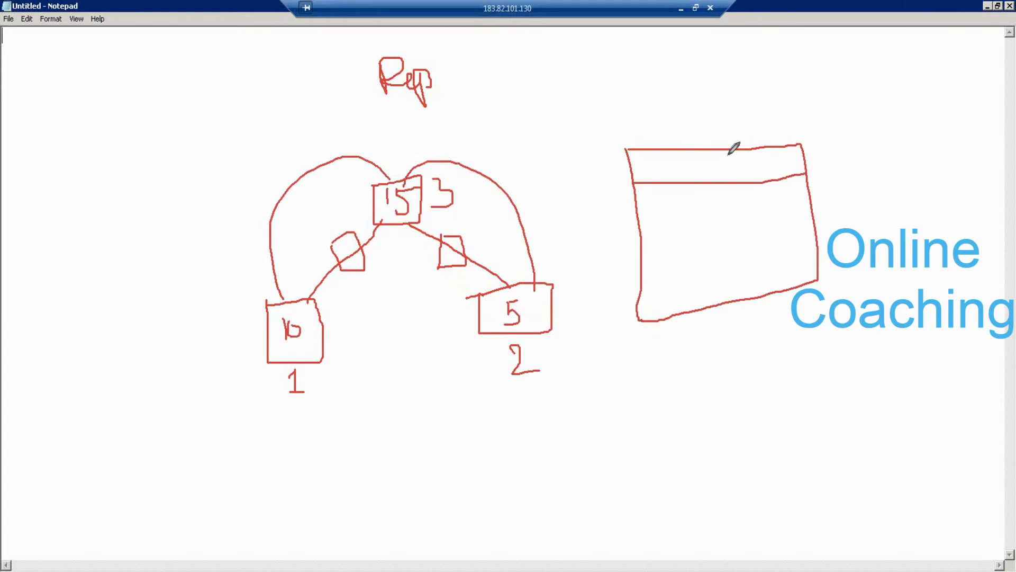
left_click_drag(729, 151, 728, 182)
mouse_move(662, 129)
left_mouse_down()
mouse_move(658, 165)
mouse_move(672, 160)
left_mouse_up()
mouse_move(743, 114)
left_mouse_down()
mouse_move(760, 108)
mouse_move(771, 159)
mouse_move(754, 175)
mouse_move(776, 154)
left_mouse_up()
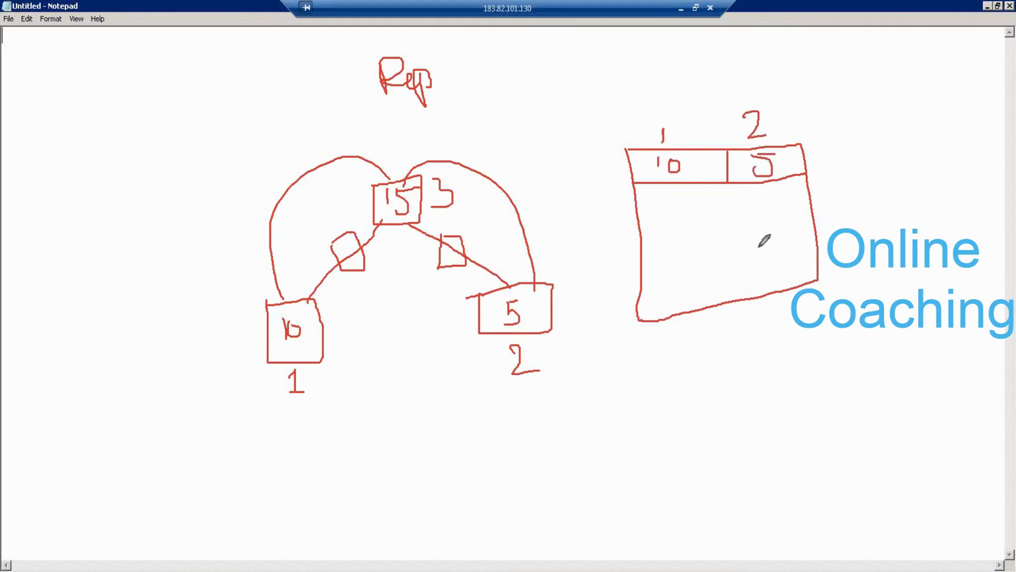
Rule two more row lines across the table and add dashes as sample records under columns 1 and 2
left_click_drag(641, 238, 813, 213)
left_click_drag(665, 270, 818, 248)
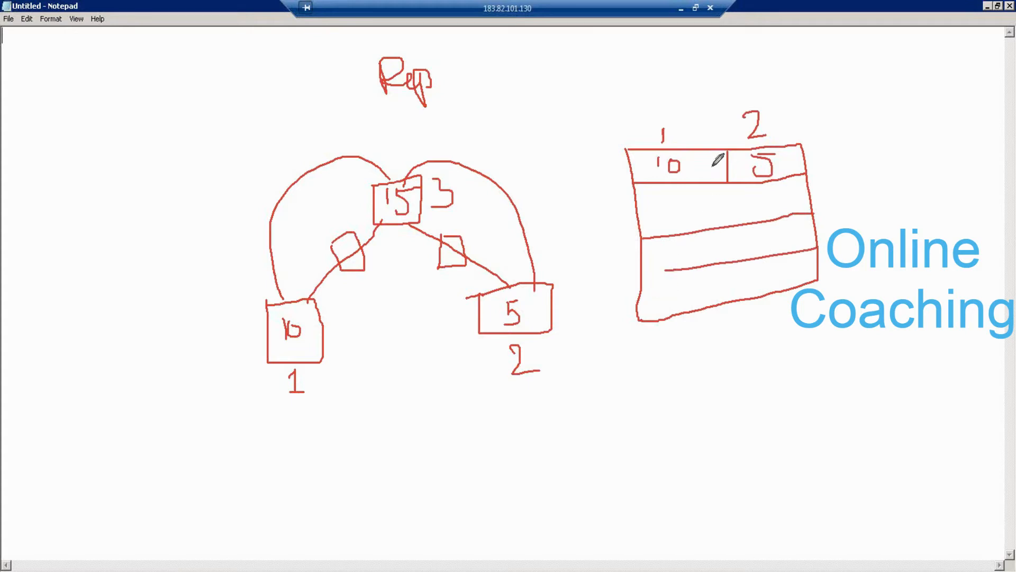
left_click_drag(676, 270, 641, 273)
mouse_move(666, 203)
left_mouse_down()
mouse_move(681, 224)
mouse_move(680, 248)
left_mouse_up()
left_click_drag(659, 263, 682, 261)
mouse_move(775, 245)
left_mouse_down()
mouse_move(809, 237)
mouse_move(807, 260)
left_mouse_up()
left_click_drag(787, 274, 815, 277)
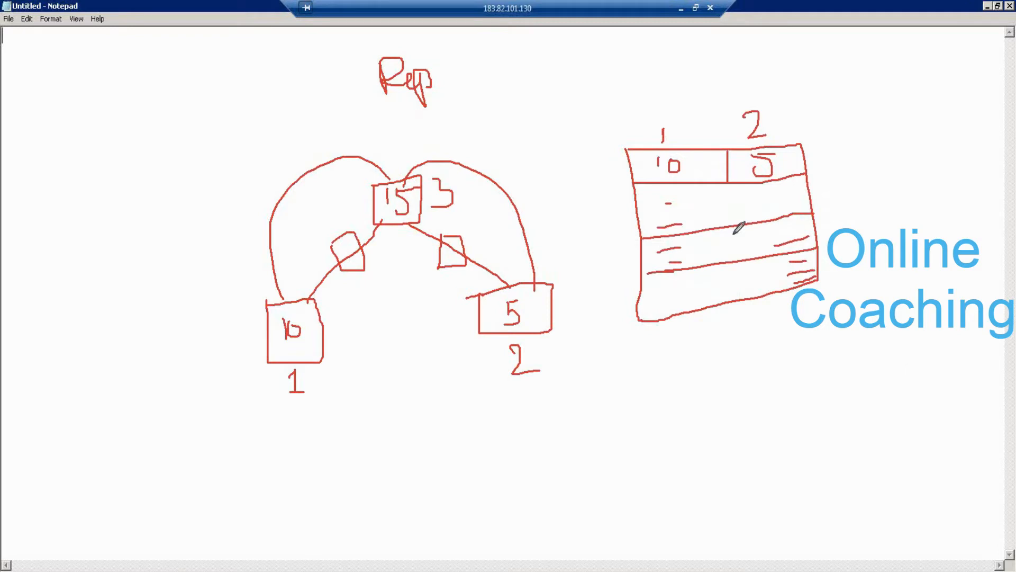
Box the empty areas under column 2 and at the foot of column 1, and clear the whole drawing
mouse_move(750, 183)
left_mouse_down()
mouse_move(753, 238)
mouse_move(789, 227)
mouse_move(810, 190)
mouse_move(762, 172)
mouse_move(751, 194)
left_mouse_up()
mouse_move(667, 269)
left_mouse_down()
mouse_move(705, 304)
mouse_move(717, 280)
mouse_move(674, 264)
left_mouse_up()
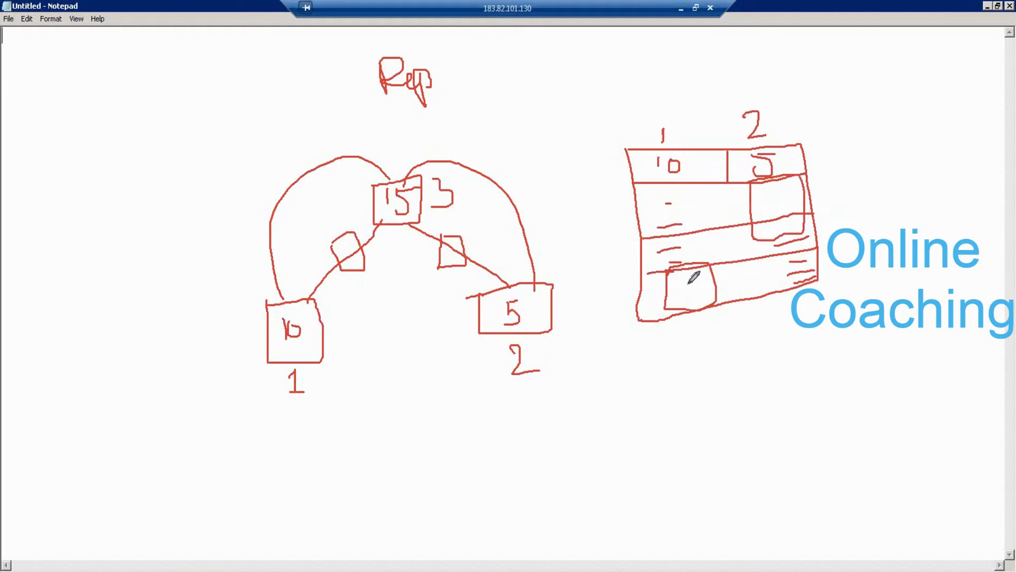
mouse_move(687, 300)
left_mouse_down()
mouse_move(705, 299)
mouse_move(703, 289)
left_mouse_up()
left_click(977, 393)
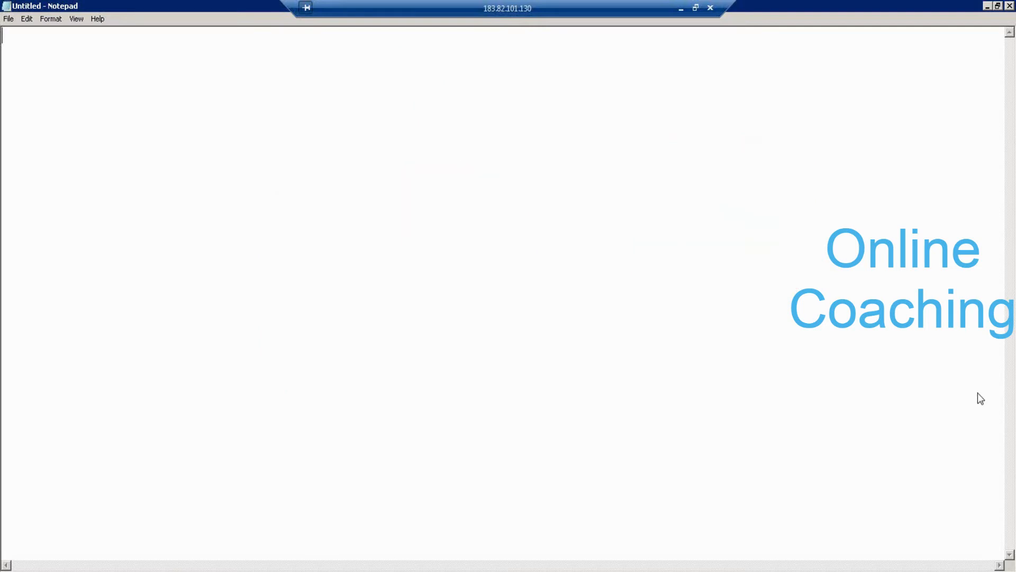
Sketch two empty boxes side by side on the blank page for a new diagram
left_click_drag(212, 310, 325, 323)
mouse_move(208, 313)
left_mouse_down()
mouse_move(206, 375)
mouse_move(306, 365)
mouse_move(313, 320)
left_mouse_up()
mouse_move(429, 317)
left_mouse_down()
mouse_move(551, 313)
mouse_move(444, 358)
mouse_move(524, 385)
left_mouse_up()
mouse_move(527, 316)
left_mouse_down()
mouse_move(514, 393)
mouse_move(531, 377)
left_mouse_up()
Draw a box labelled MP above the two boxes and connect it to each of them with a line
mouse_move(337, 104)
left_mouse_down()
mouse_move(429, 180)
mouse_move(423, 95)
mouse_move(336, 106)
left_mouse_up()
mouse_move(344, 153)
left_mouse_down()
mouse_move(343, 125)
mouse_move(362, 122)
mouse_move(377, 167)
left_mouse_up()
left_click_drag(377, 122, 378, 142)
left_click_drag(270, 316, 385, 191)
left_click_drag(480, 315, 386, 185)
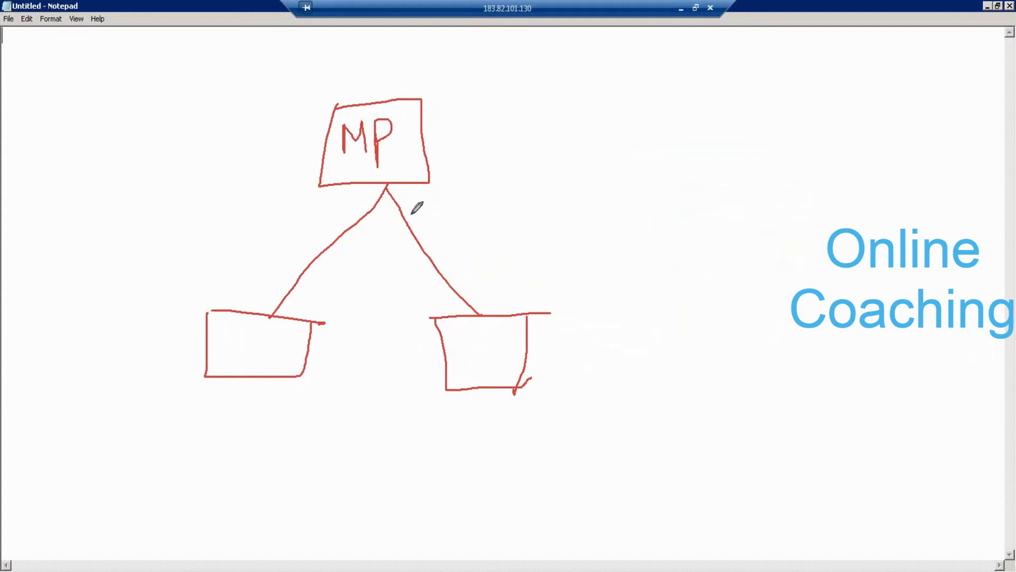
Draw an arrow pointing out from the side of the MP box, with "U" above it and "ph" at its tip
mouse_move(463, 111)
left_mouse_down()
mouse_move(475, 132)
mouse_move(481, 110)
left_mouse_up()
mouse_move(431, 157)
left_mouse_down()
mouse_move(499, 153)
mouse_move(474, 175)
left_mouse_up()
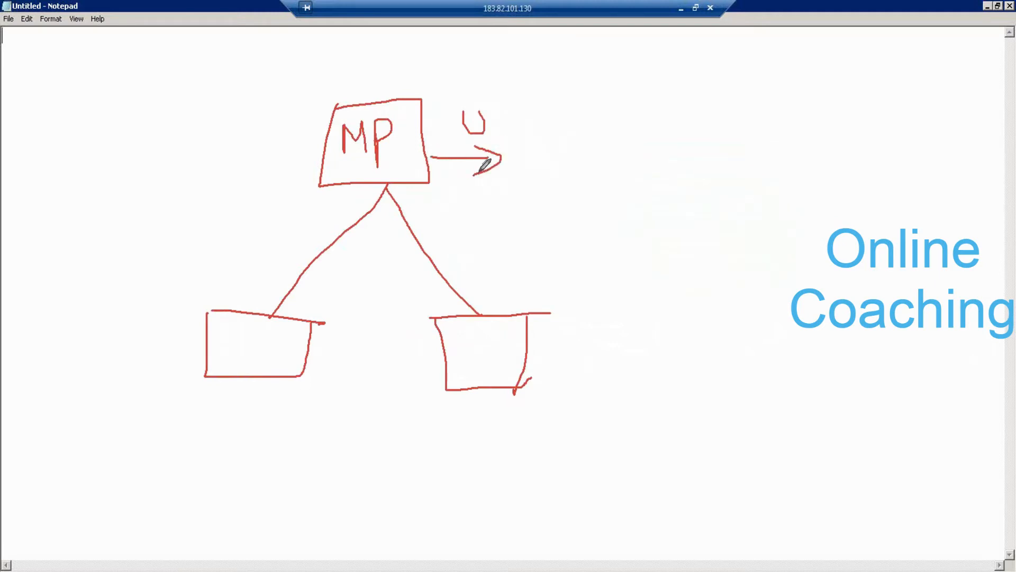
mouse_move(504, 139)
left_mouse_down()
mouse_move(511, 179)
mouse_move(507, 159)
mouse_move(519, 147)
mouse_move(520, 158)
mouse_move(539, 155)
left_mouse_up()
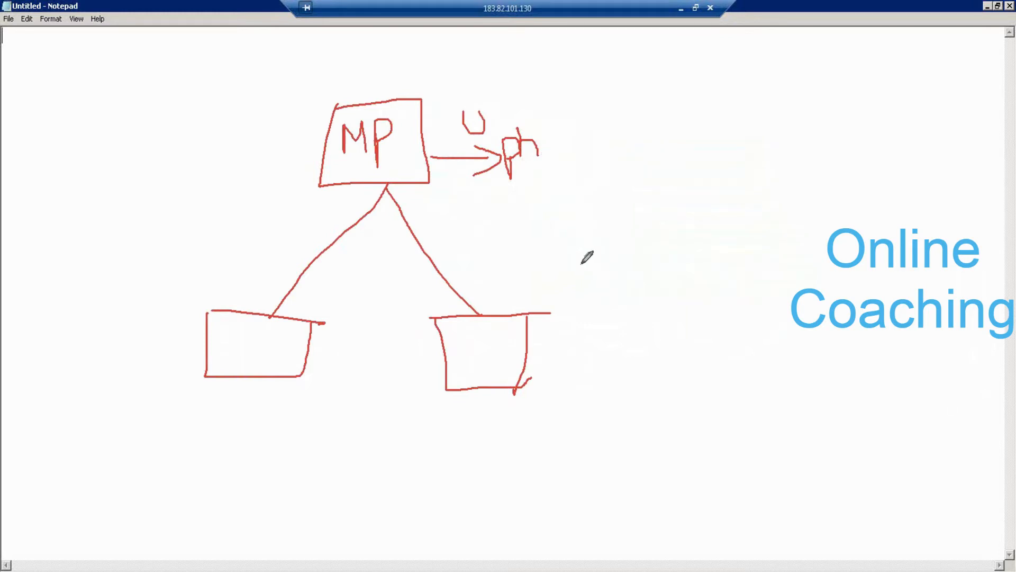
Number the two lower boxes 1 and 2, and draw two small squares inside the MP box
mouse_move(478, 341)
left_mouse_down()
mouse_move(496, 333)
mouse_move(519, 347)
left_mouse_up()
left_click_drag(258, 332, 257, 353)
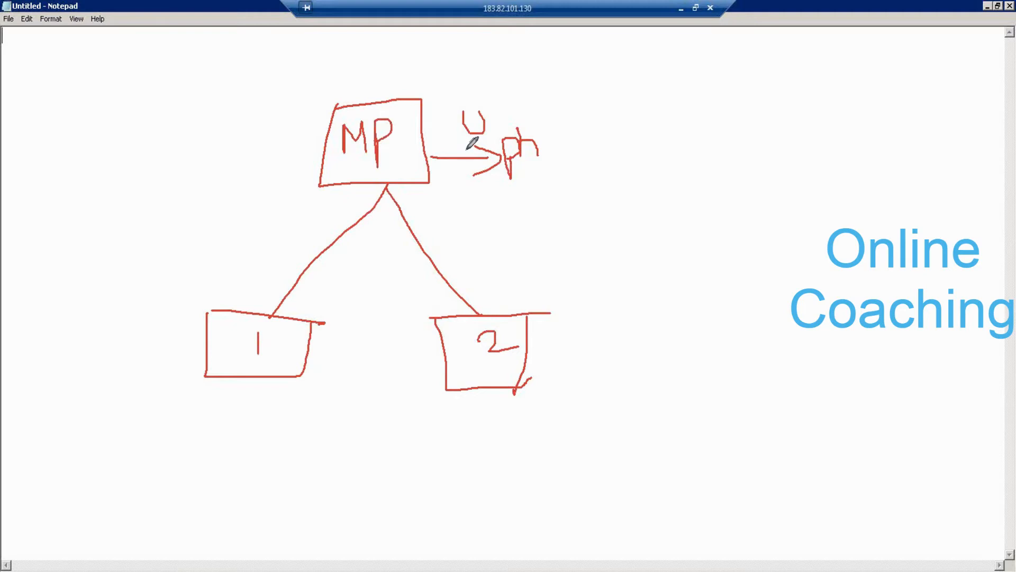
mouse_move(390, 153)
left_mouse_down()
mouse_move(387, 170)
mouse_move(403, 149)
mouse_move(393, 157)
mouse_move(395, 141)
mouse_move(419, 139)
mouse_move(408, 120)
mouse_move(425, 136)
mouse_move(424, 171)
left_mouse_up()
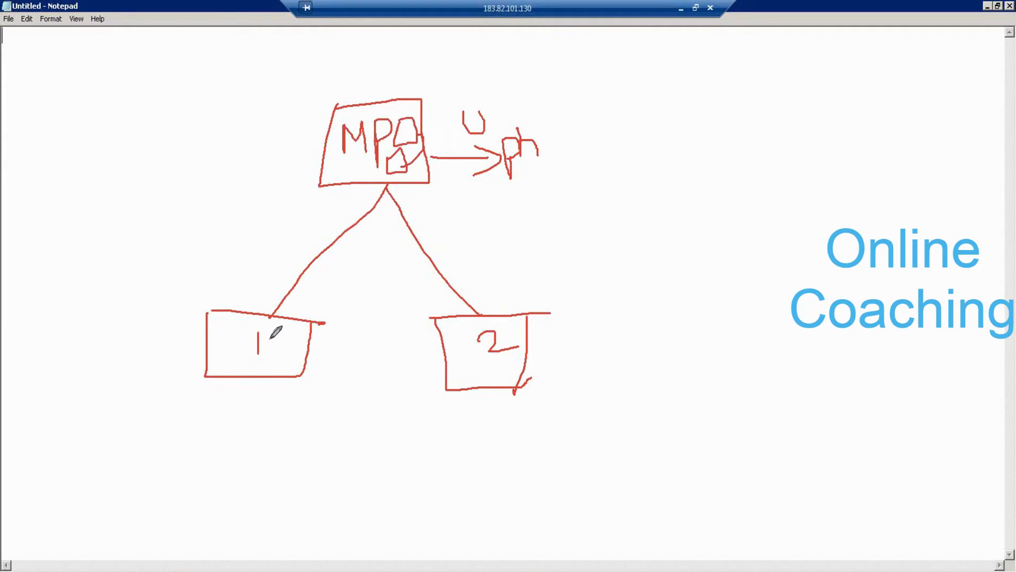
Extend the numbers in the lower boxes to 10 and 20, and write 30 above the MP box
mouse_move(271, 332)
left_mouse_down()
mouse_move(267, 358)
mouse_move(275, 339)
left_mouse_up()
mouse_move(514, 319)
left_mouse_down()
mouse_move(518, 339)
mouse_move(503, 333)
left_mouse_up()
mouse_move(360, 70)
left_mouse_down()
mouse_move(373, 79)
mouse_move(354, 94)
left_mouse_up()
mouse_move(392, 66)
left_mouse_down()
mouse_move(385, 75)
mouse_move(395, 70)
left_mouse_up()
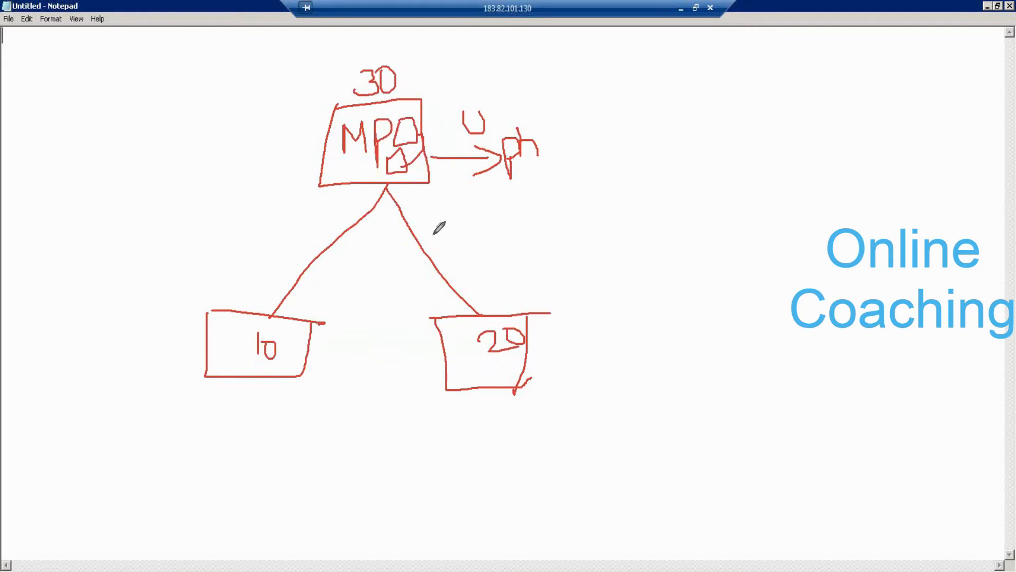
Circle the 30 and underline the U, and switch to the SAP Data Warehousing Workbench
mouse_move(353, 95)
left_mouse_down()
mouse_move(385, 97)
mouse_move(406, 49)
mouse_move(345, 71)
mouse_move(405, 98)
left_mouse_up()
mouse_move(459, 142)
left_mouse_down()
mouse_move(495, 136)
mouse_move(485, 134)
left_mouse_up()
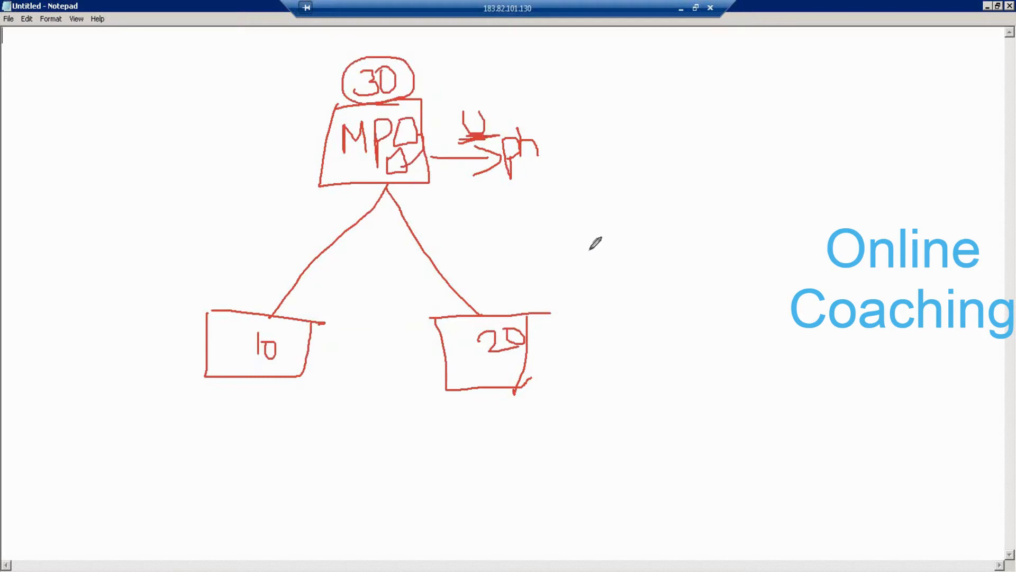
left_click(966, 396)
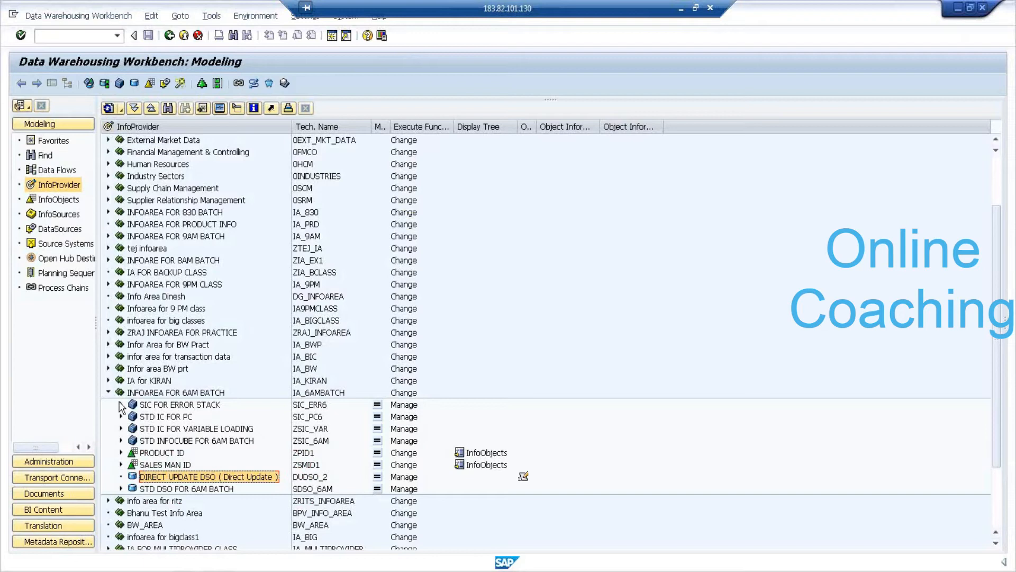
Collapse INFOAREA FOR 6AM BATCH and expand IA FOR MULTIPROVIDER CLASS to examine its actual and planned sales InfoCubes
left_click(108, 392)
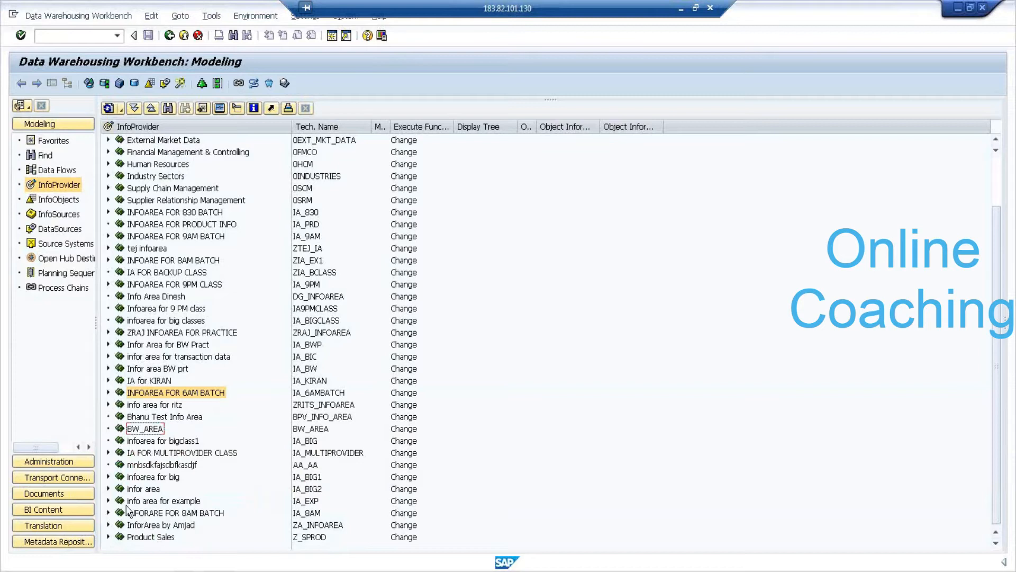
left_click(108, 453)
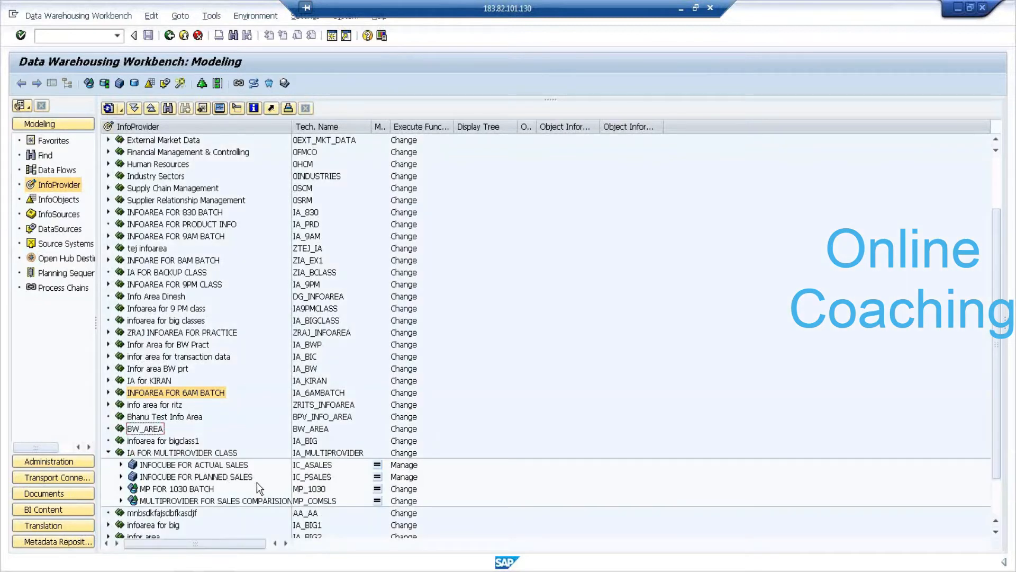
left_click(234, 469)
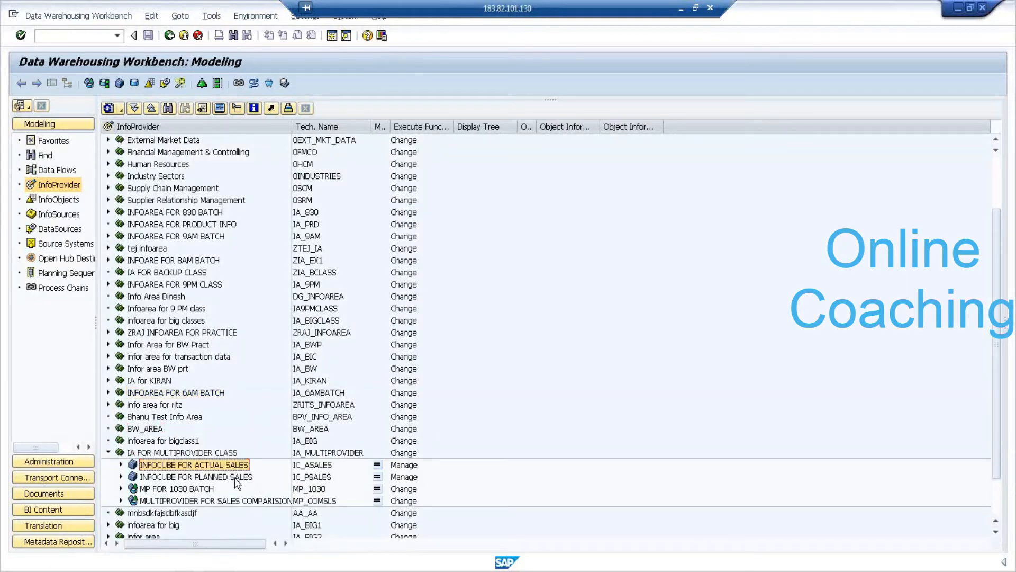
left_click(237, 478)
Open the data display for INFOCUBE FOR ACTUAL SALES
left_click(231, 465)
right_click(231, 463)
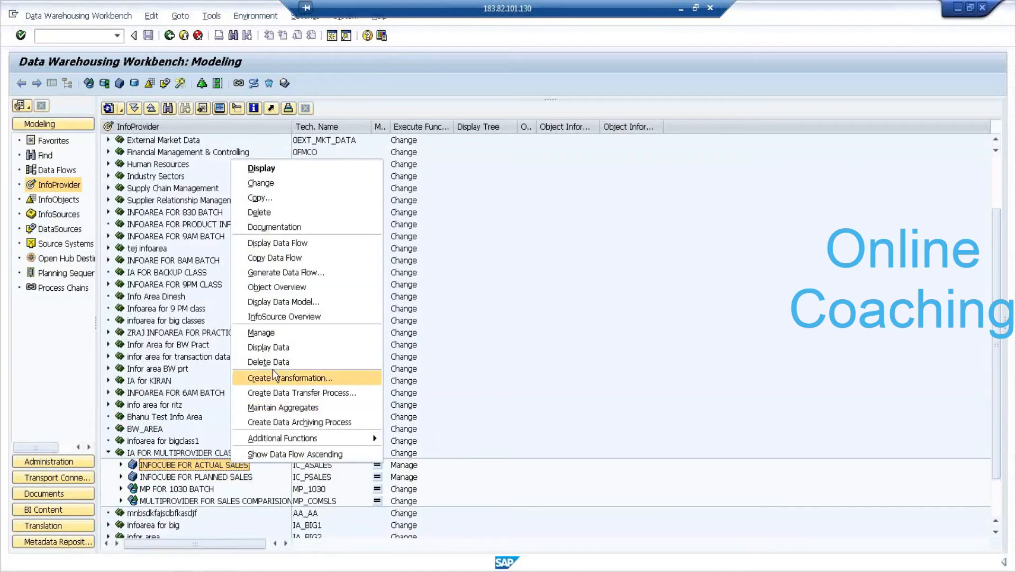
left_click(288, 345)
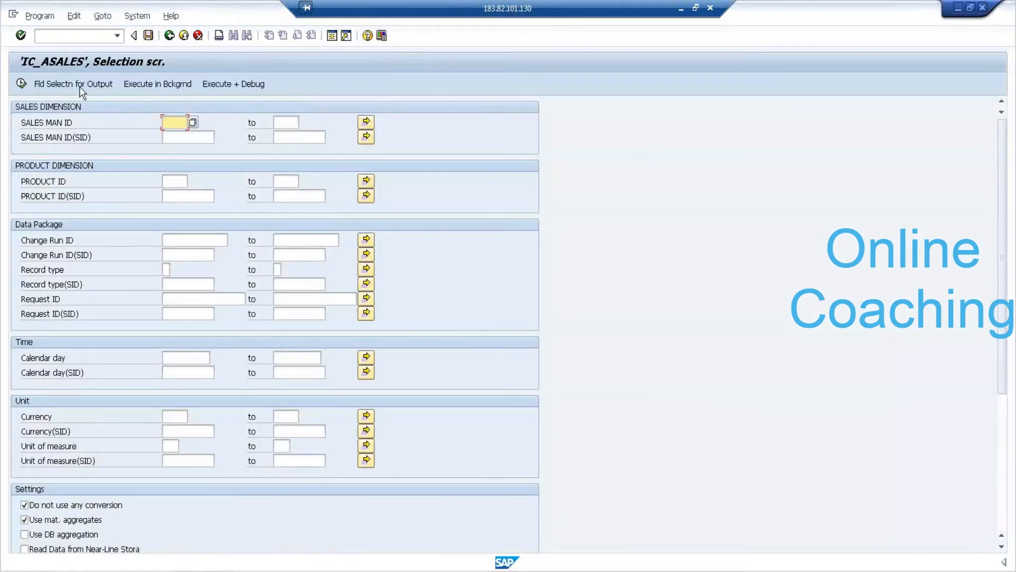
List the actual sales data with sales man ID, product ID, currency and calendar day as output fields, and return to the InfoProvider tree
left_click(79, 85)
left_click(71, 182)
left_click(47, 417)
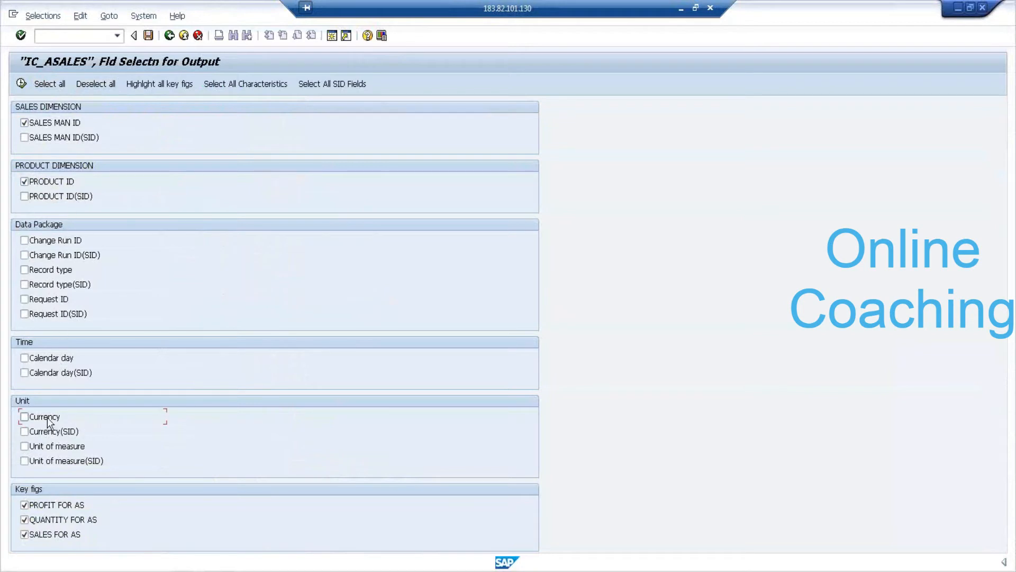
left_click(55, 359)
left_click(20, 83)
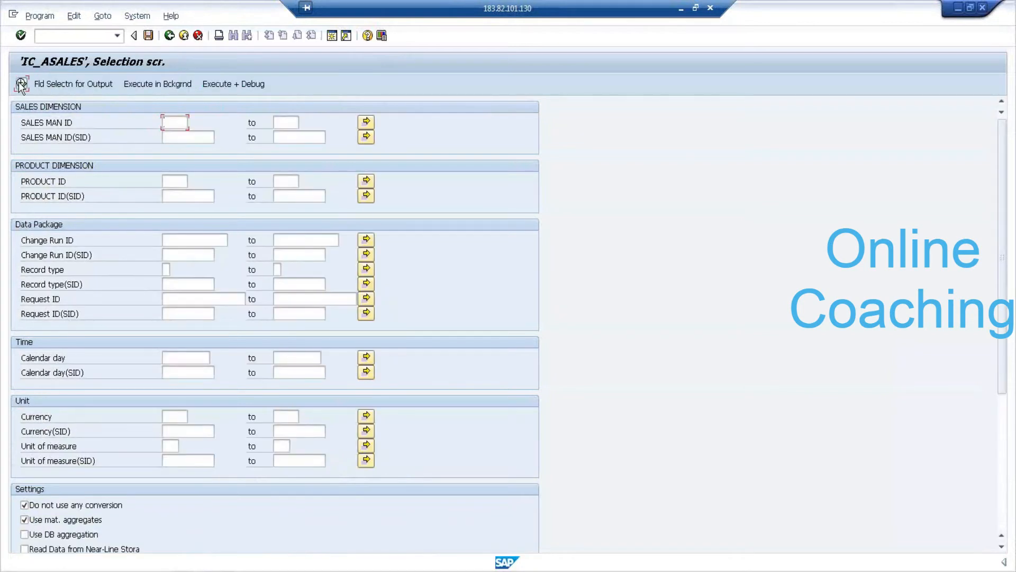
left_click(21, 84)
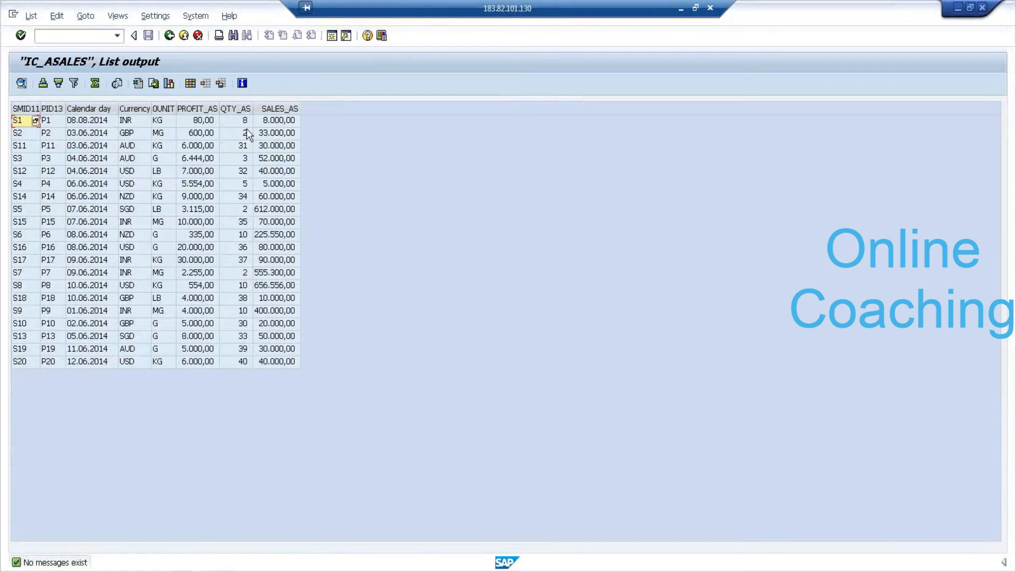
left_click(169, 36)
left_click(169, 36)
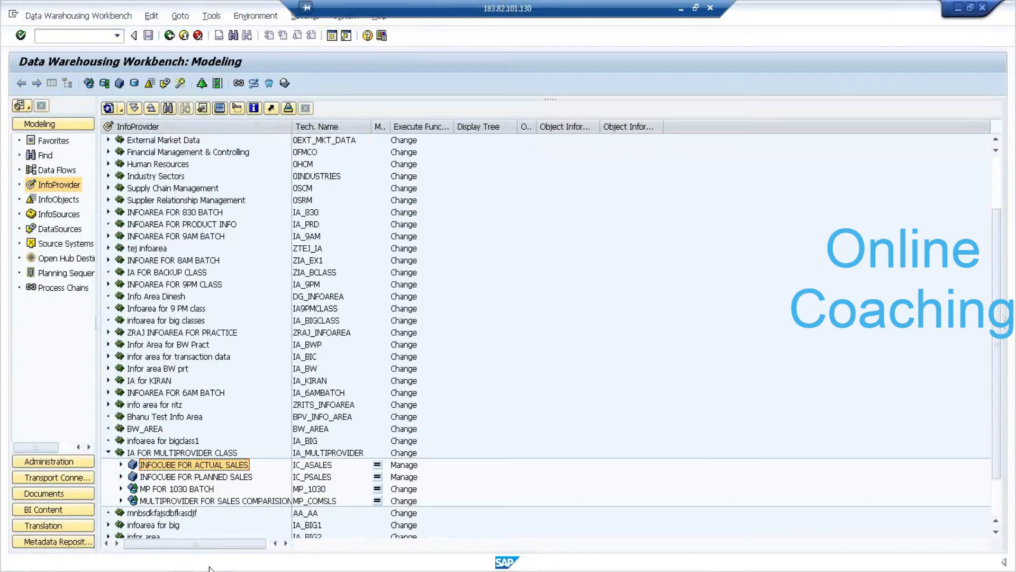
Display the data of INFOCUBE FOR PLANNED SALES with product ID and sales man ID as output fields
left_click(236, 479)
right_click(235, 478)
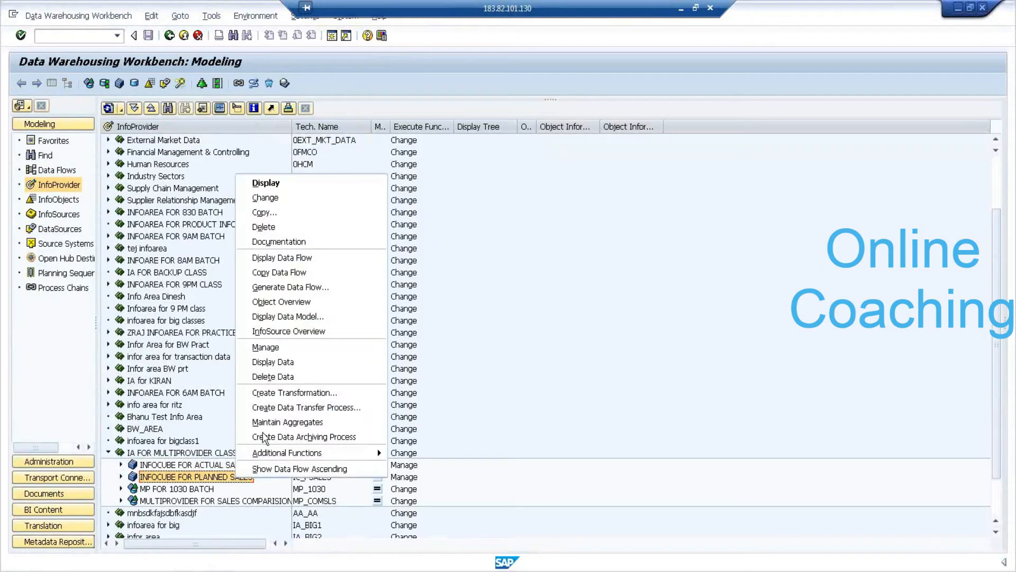
left_click(302, 361)
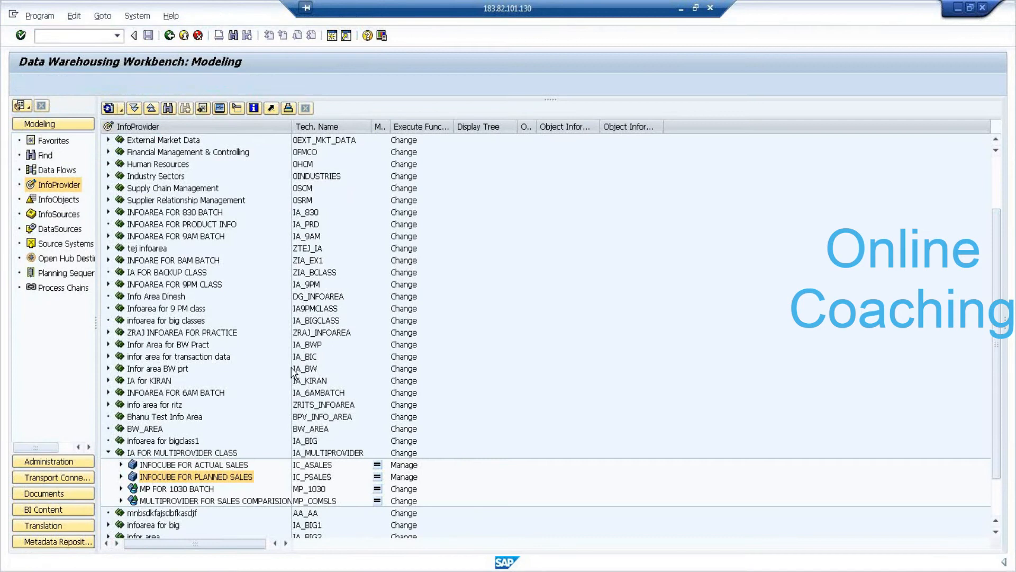
left_click(83, 82)
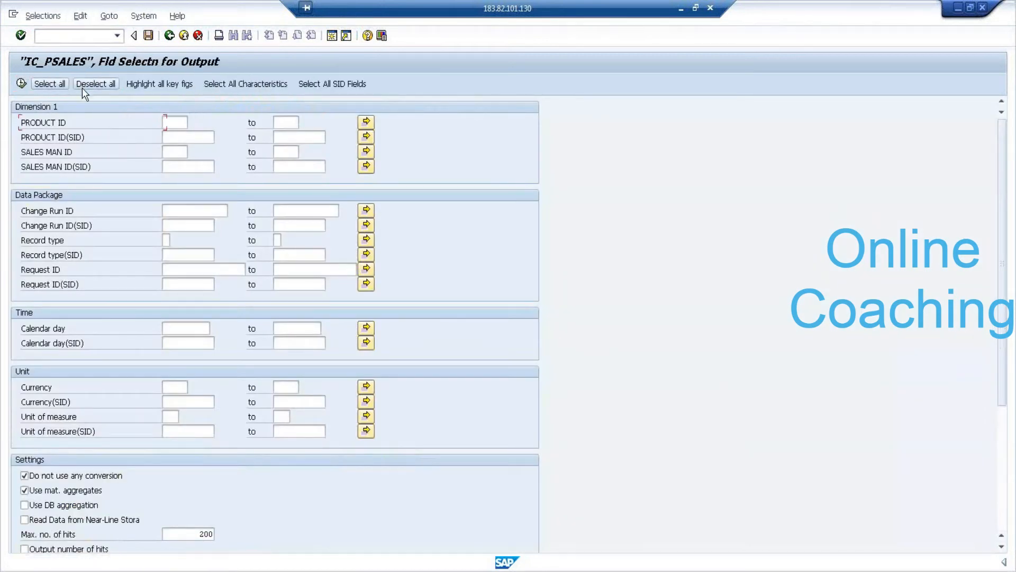
left_click(49, 125)
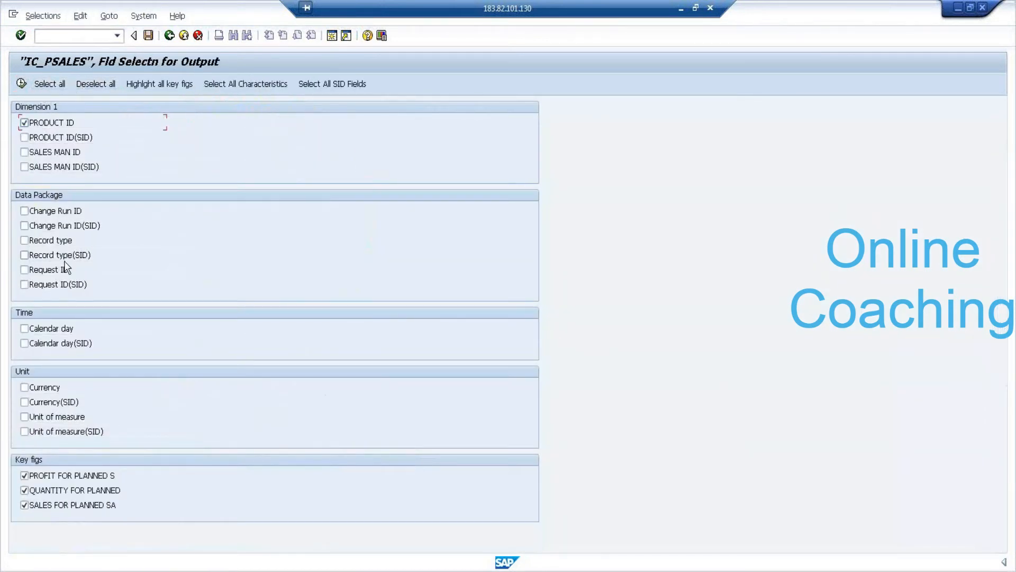
left_click(62, 156)
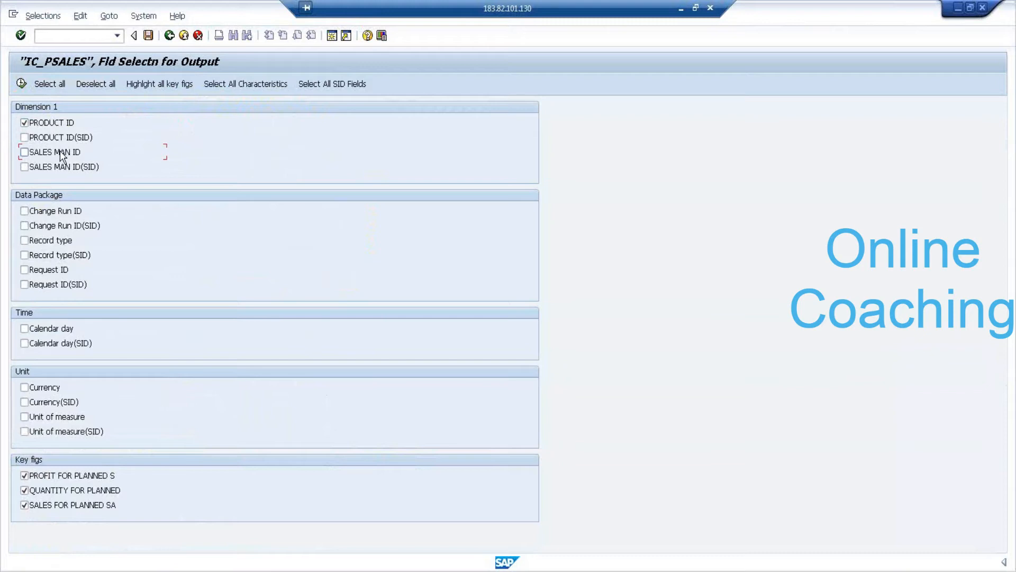
left_click(21, 83)
left_click(22, 82)
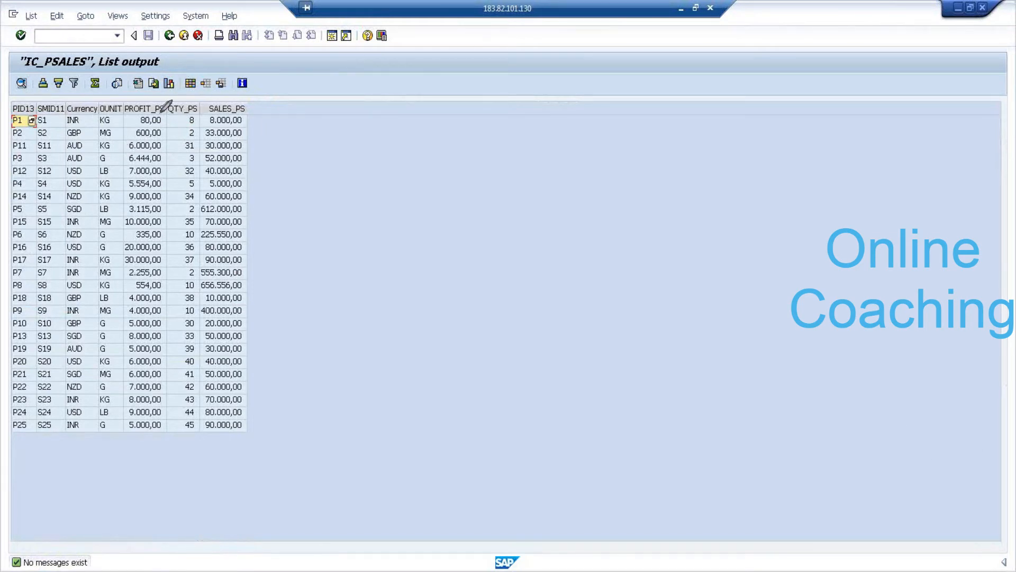
Mark and circle the PROFIT_PS, QTY_PS and SALES_PS column headings, clear the annotations, and return to the InfoProvider tree
mouse_move(154, 105)
left_mouse_down()
mouse_move(168, 87)
mouse_move(253, 98)
mouse_move(267, 160)
left_mouse_up()
mouse_move(267, 118)
left_mouse_down()
mouse_move(279, 120)
mouse_move(270, 140)
left_mouse_up()
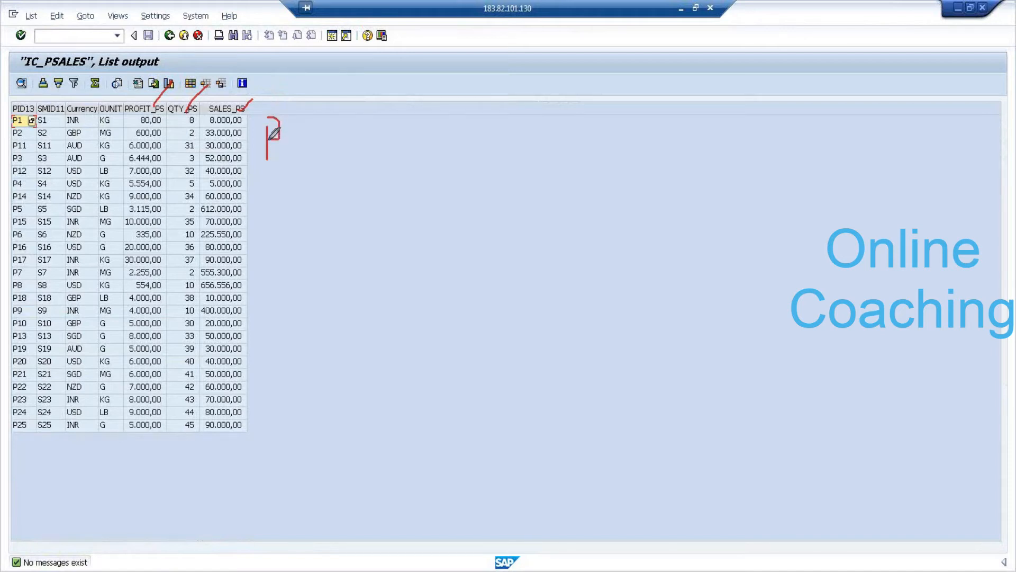
mouse_move(139, 92)
left_mouse_down()
mouse_move(123, 105)
mouse_move(260, 101)
mouse_move(135, 80)
mouse_move(125, 94)
left_mouse_up()
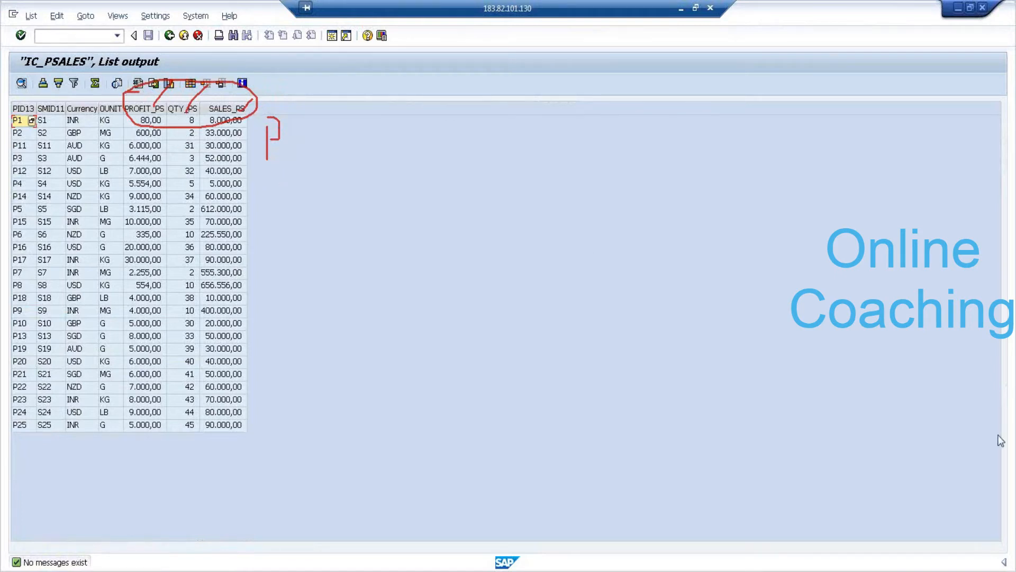
left_click(974, 440)
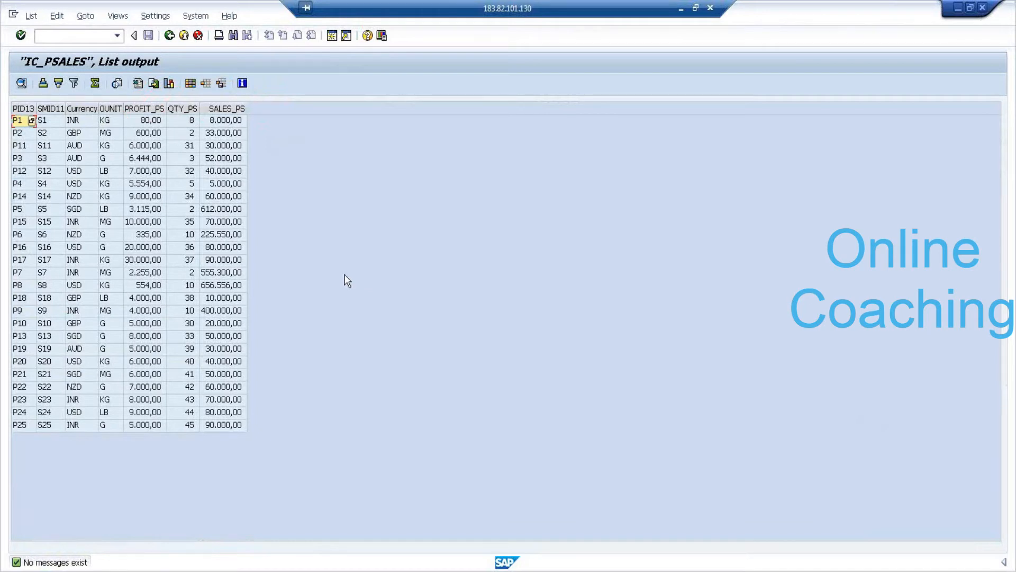
left_click(169, 35)
left_click(170, 35)
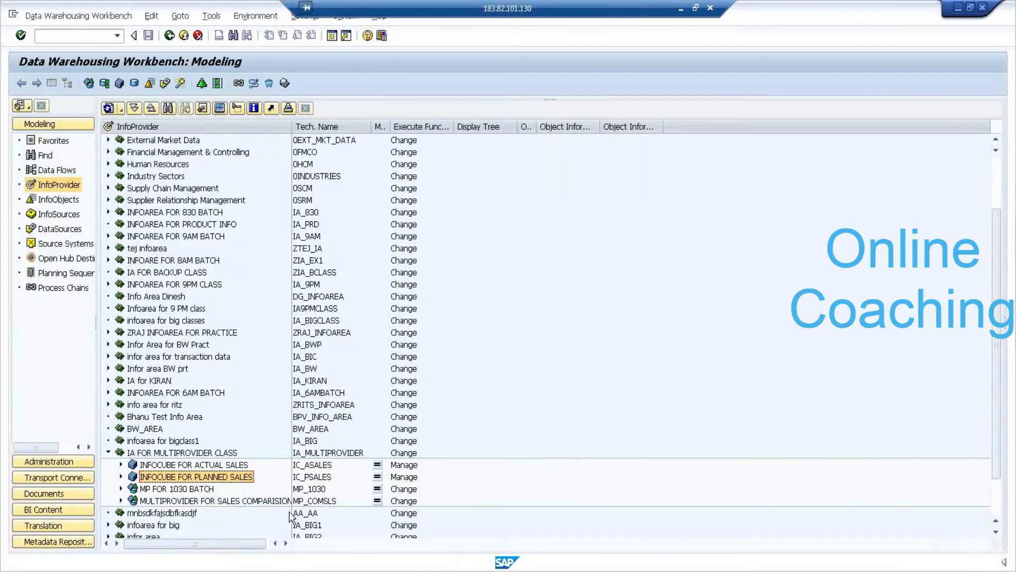
Start a new MultiProvider under IA FOR MULTIPROVIDER CLASS named MP_7AM with the description MULTIPROVIDER FOR 7AM BATCH
left_click(215, 455)
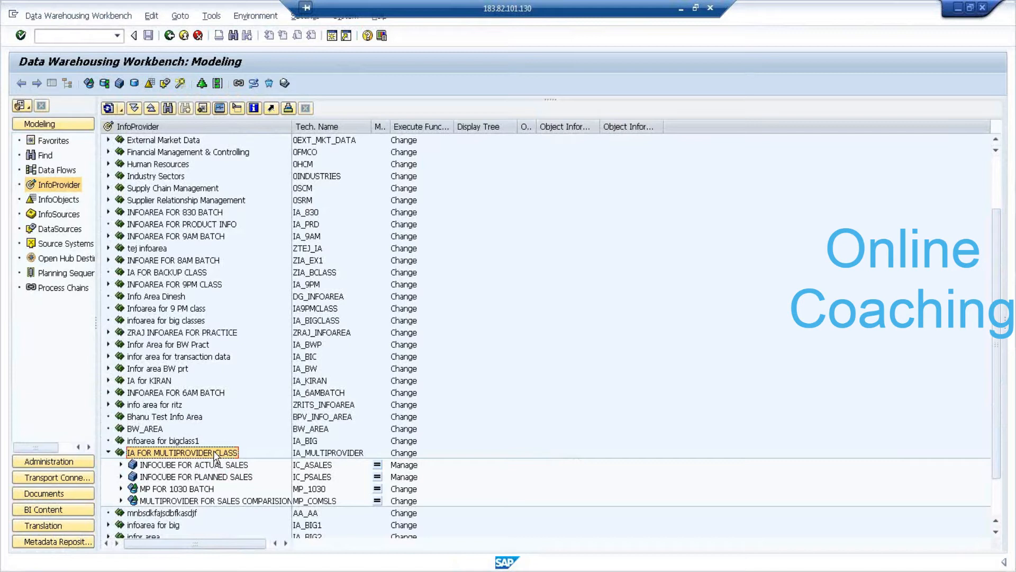
right_click(224, 450)
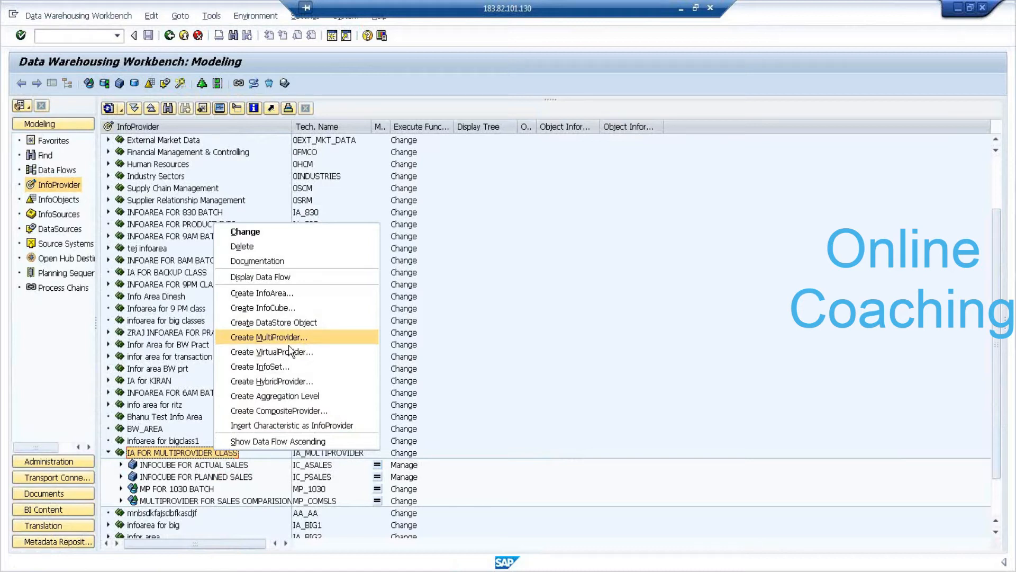
left_click(300, 336)
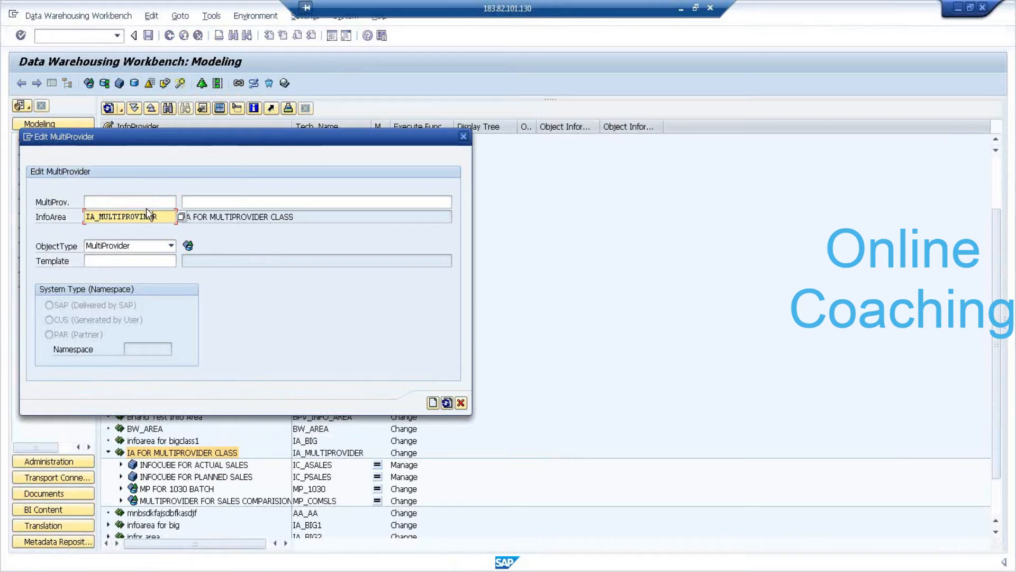
left_click(154, 201)
type("MP_")
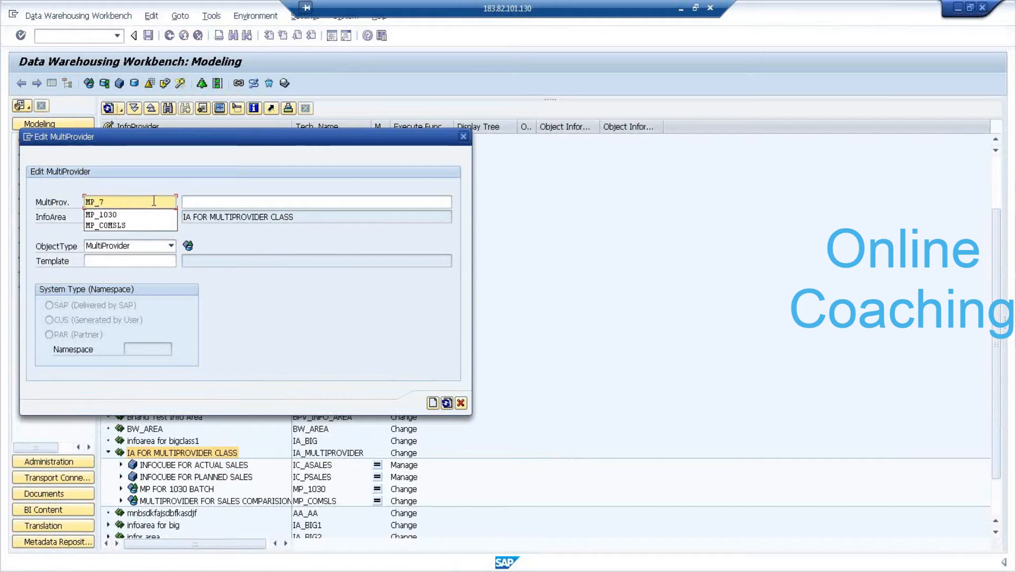
type("7AM")
key("Tab")
type("MULTIPROVIDER FOR 7AM BATCH")
key("Return")
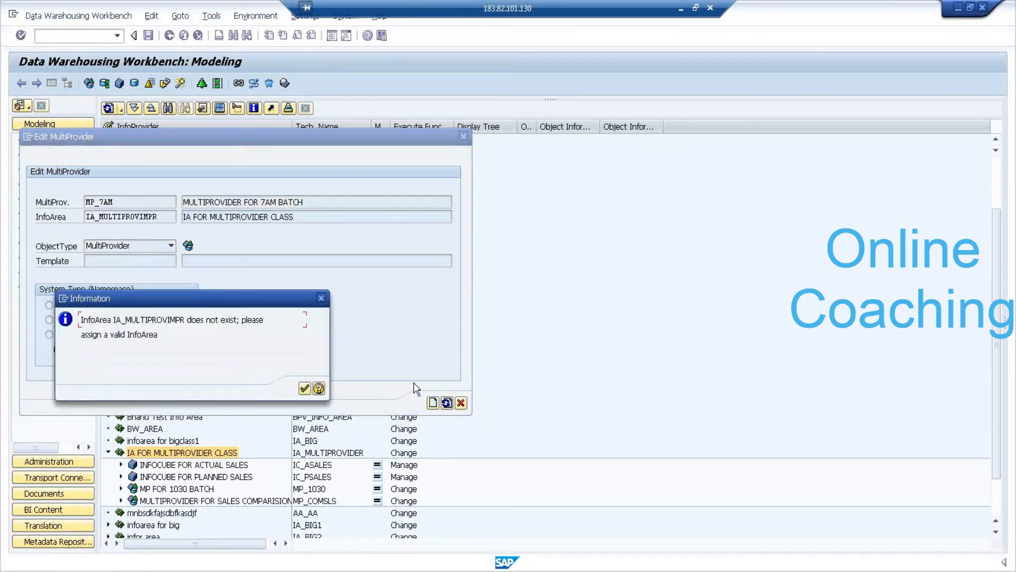
Correct the InfoArea to IA_MULTIPROVIDER and create the MultiProvider
left_click(305, 389)
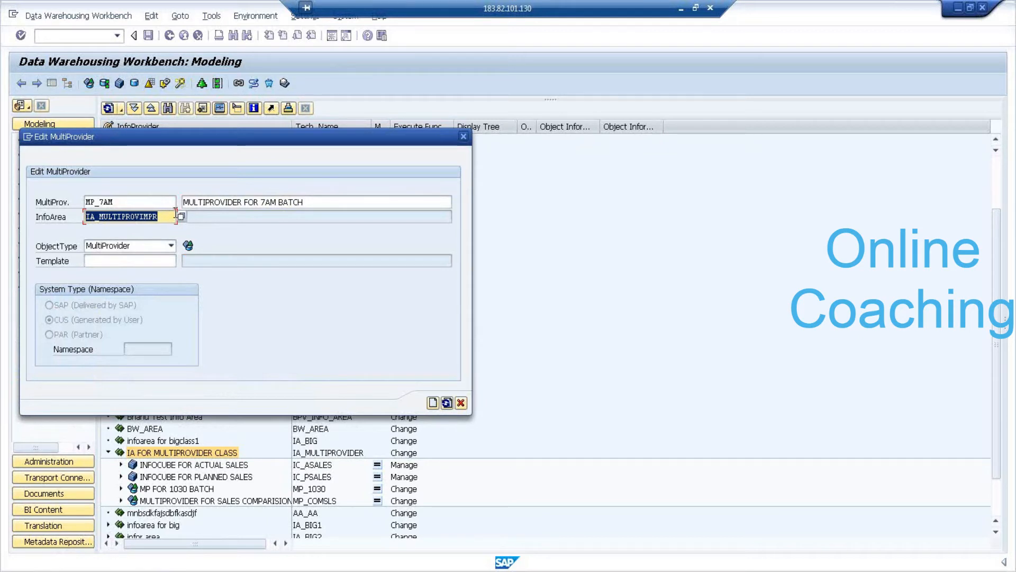
left_click(170, 214)
key("BackSpace")
key("BackSpace")
key("BackSpace")
type("DER")
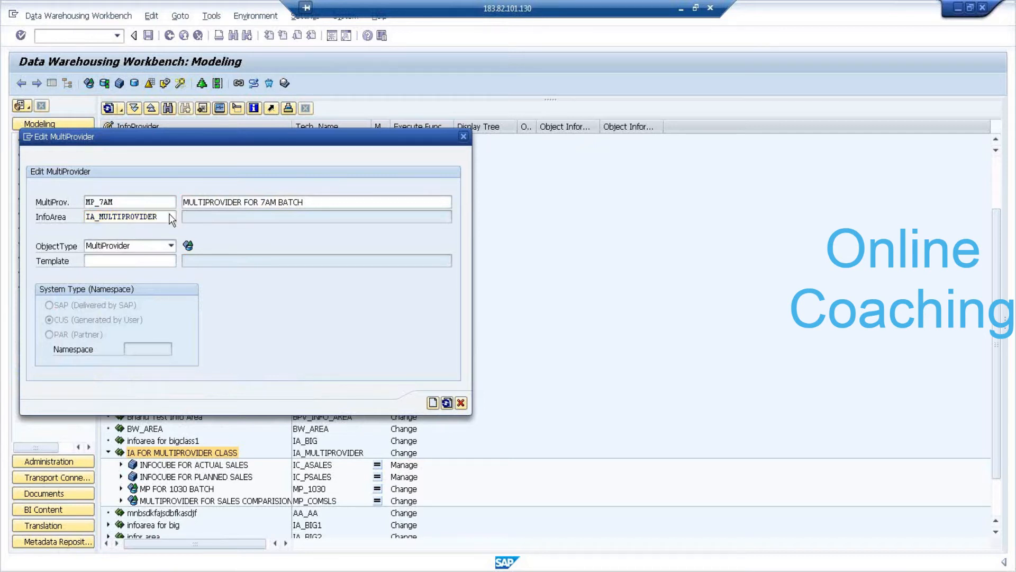
key("Return")
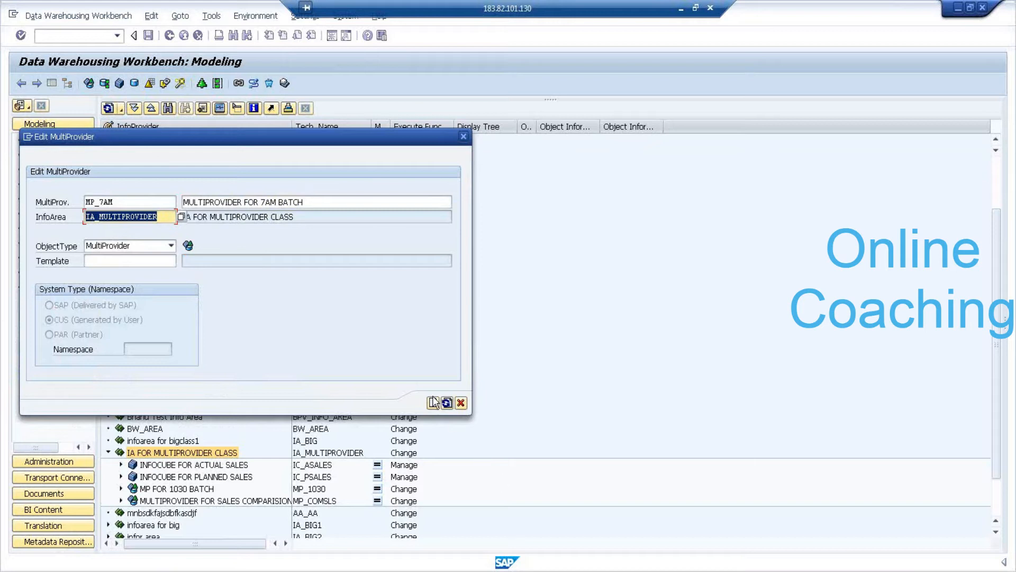
left_click(132, 202)
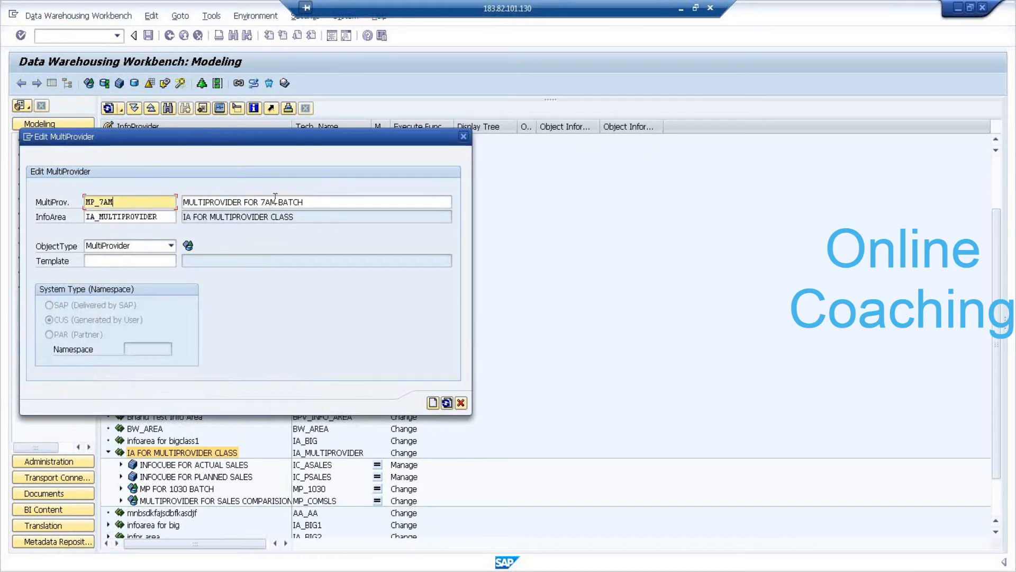
left_click(433, 402)
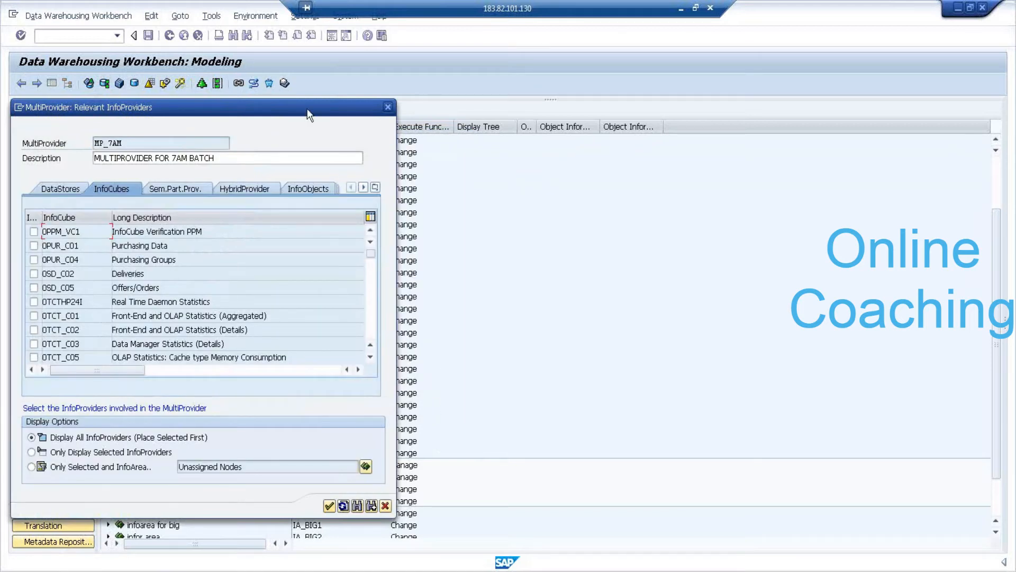
Find IC_ASALES in the InfoCube list and include IC_ASALES and IC_PSALES as the MultiProvider's involved InfoProviders
left_click_drag(381, 99, 620, 81)
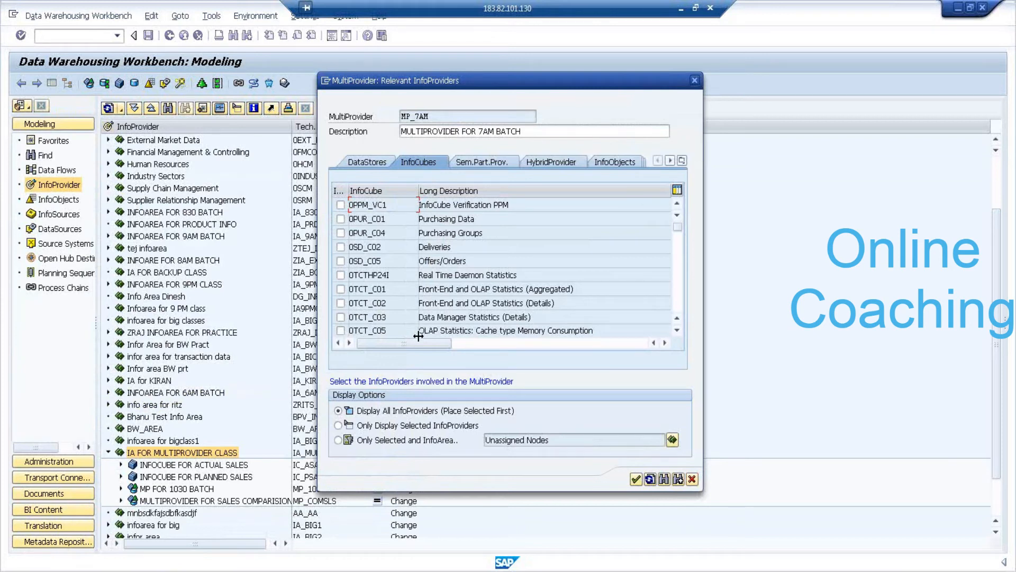
left_click(664, 479)
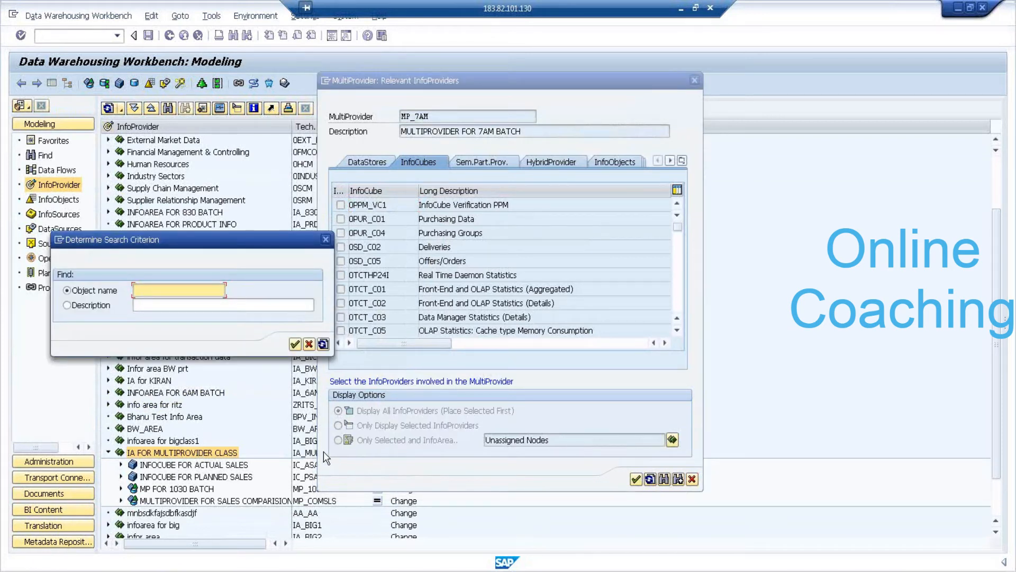
type("IC")
key("Down")
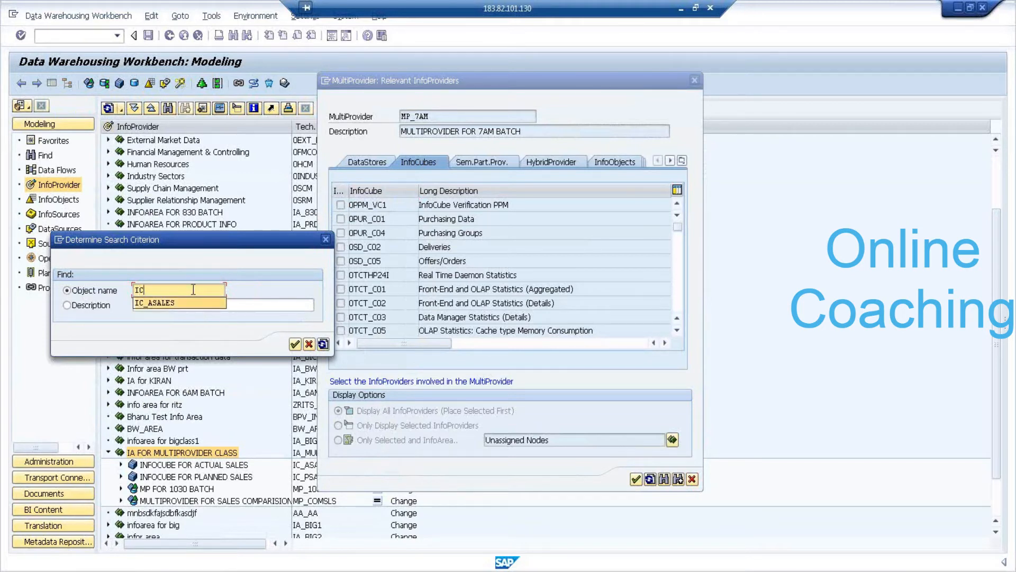
key("Tab")
key("Return")
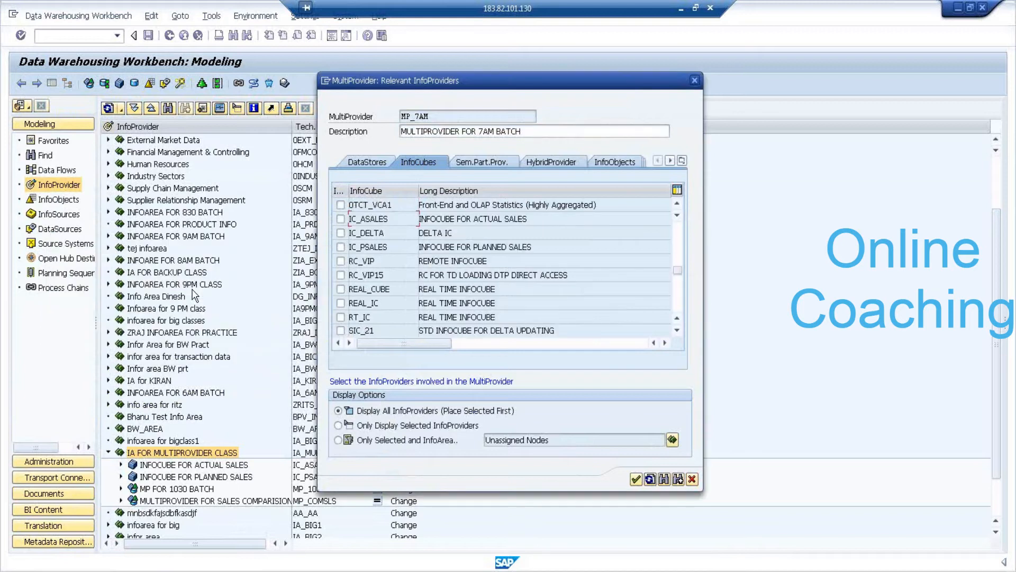
left_click(341, 219)
left_click(341, 247)
left_click(637, 478)
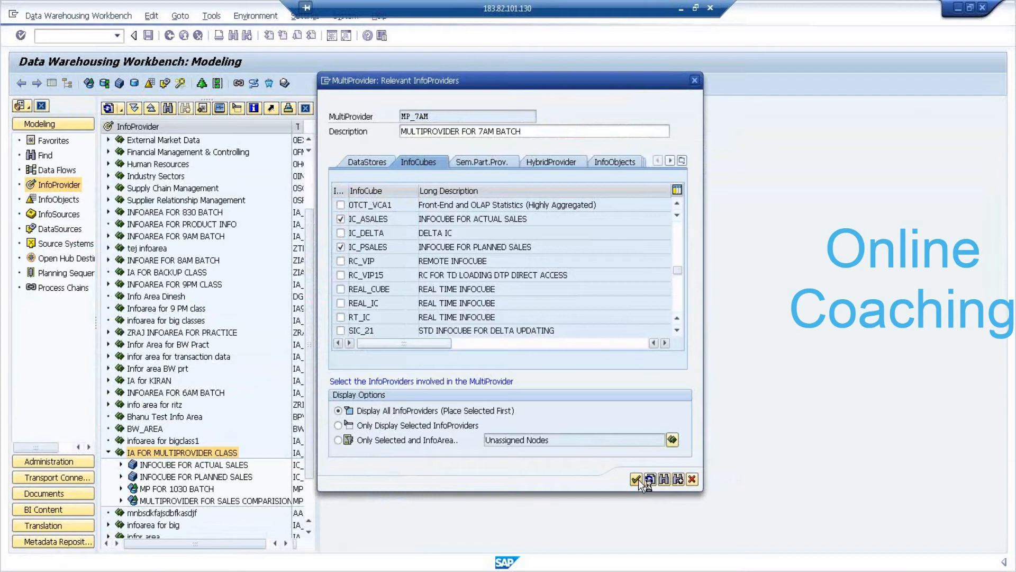
Show the MultiProvider editor at full width with a wider name column, and rename Dimension 1 as SALES DIM
left_click(50, 83)
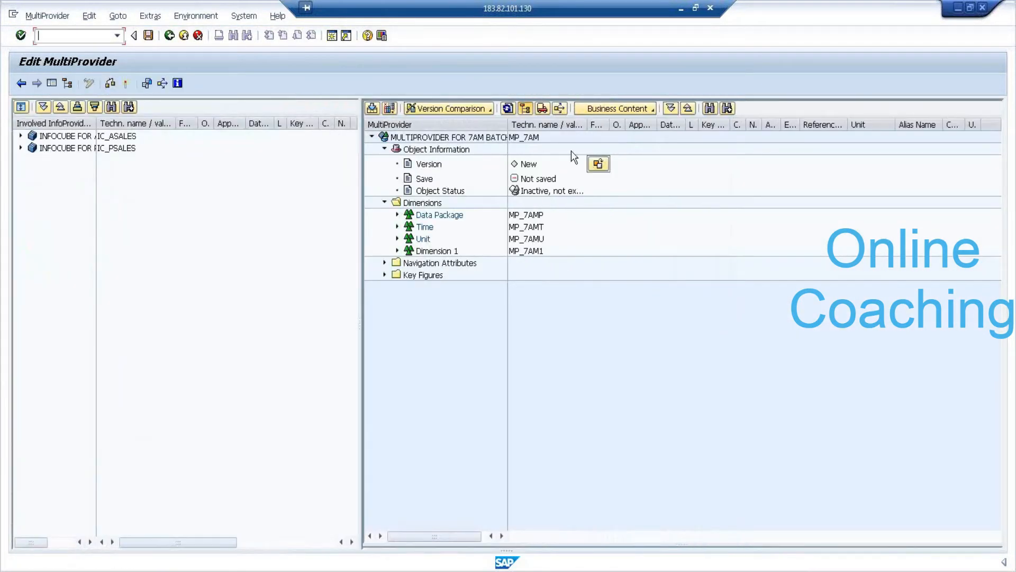
left_click_drag(509, 124, 552, 127)
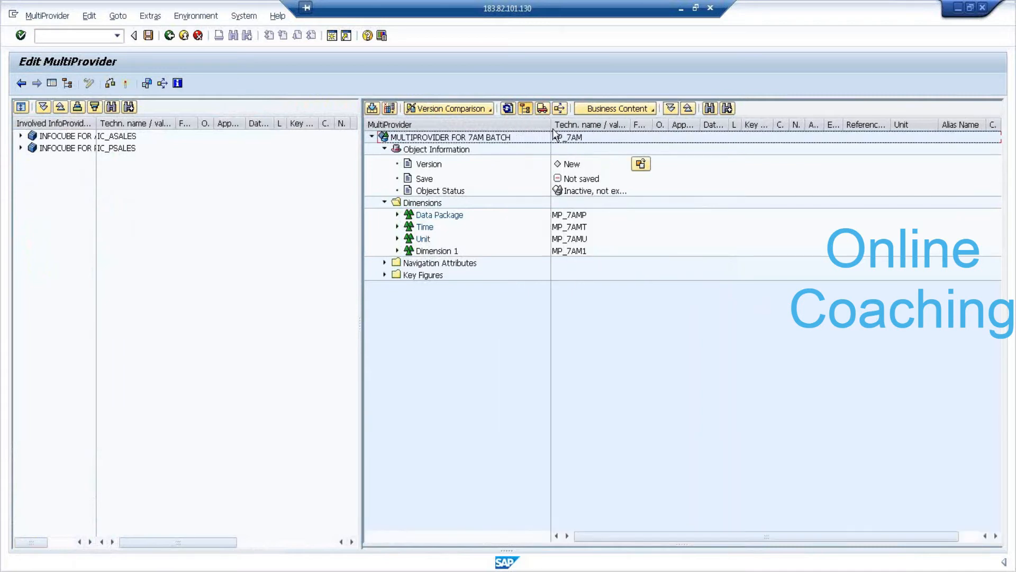
right_click(449, 256)
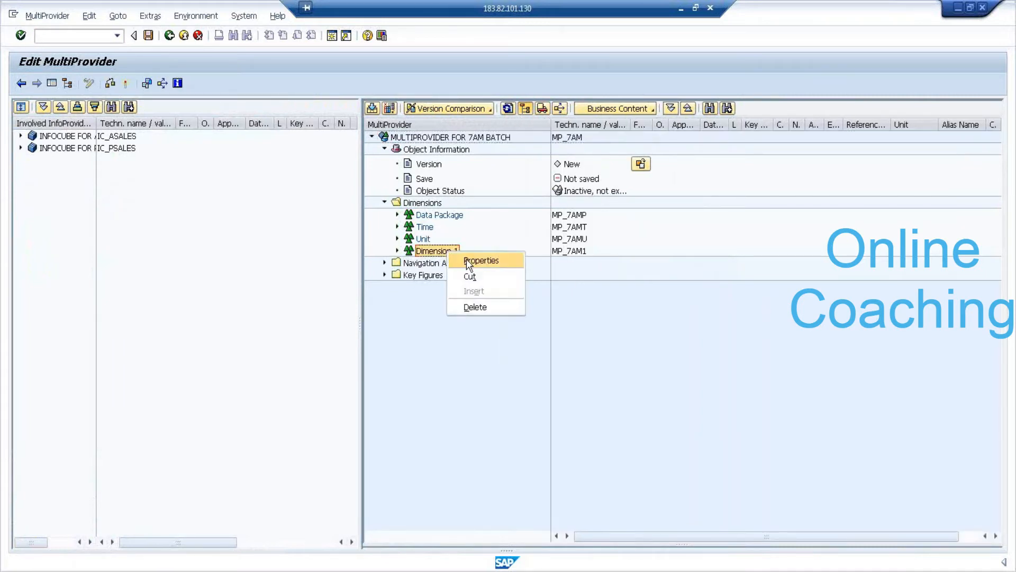
left_click(467, 259)
type("SALES D")
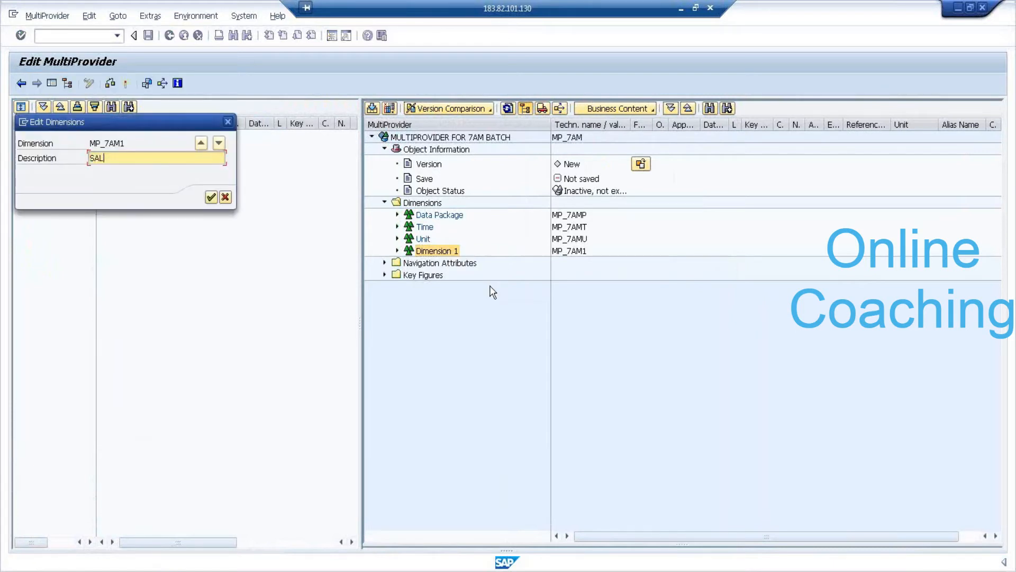
key("Return")
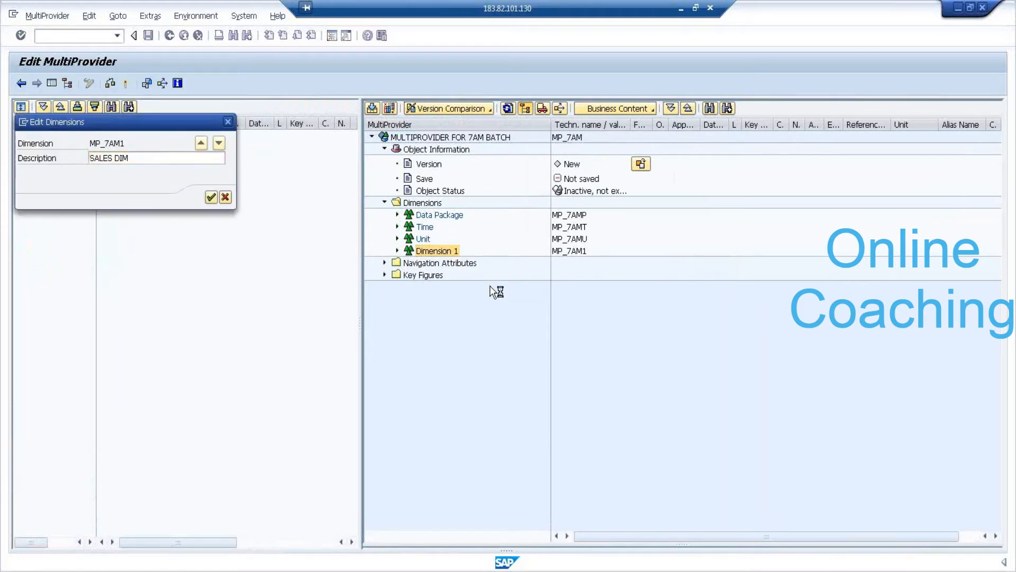
Create a second dimension in the MultiProvider with the description PROD DIM
right_click(425, 202)
left_click(453, 242)
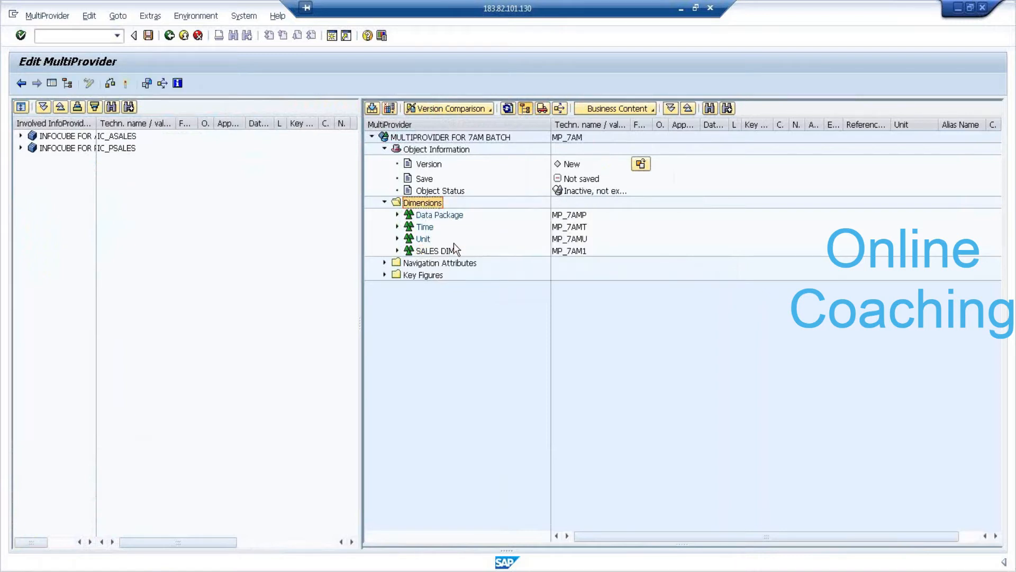
right_click(434, 206)
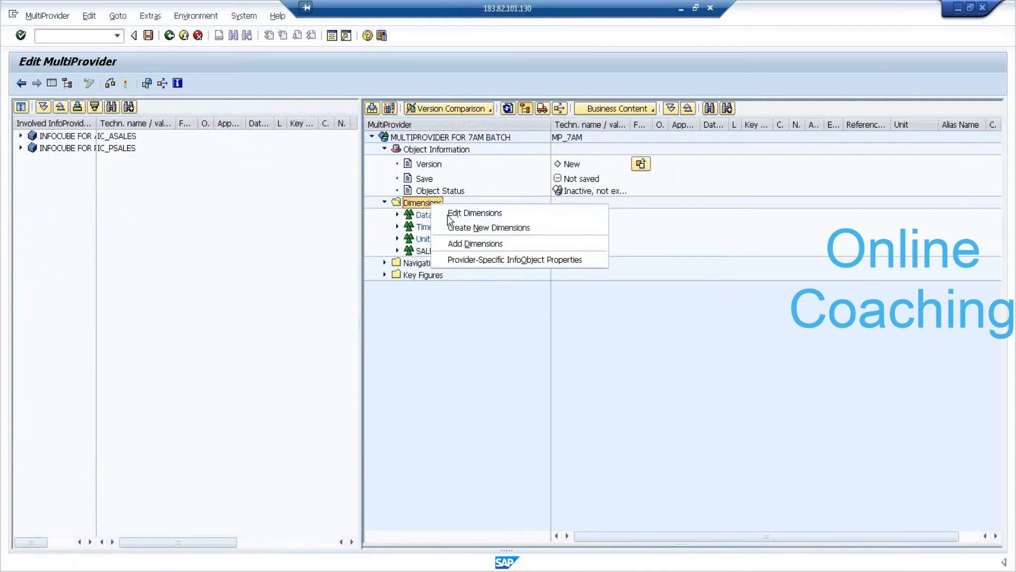
left_click(463, 228)
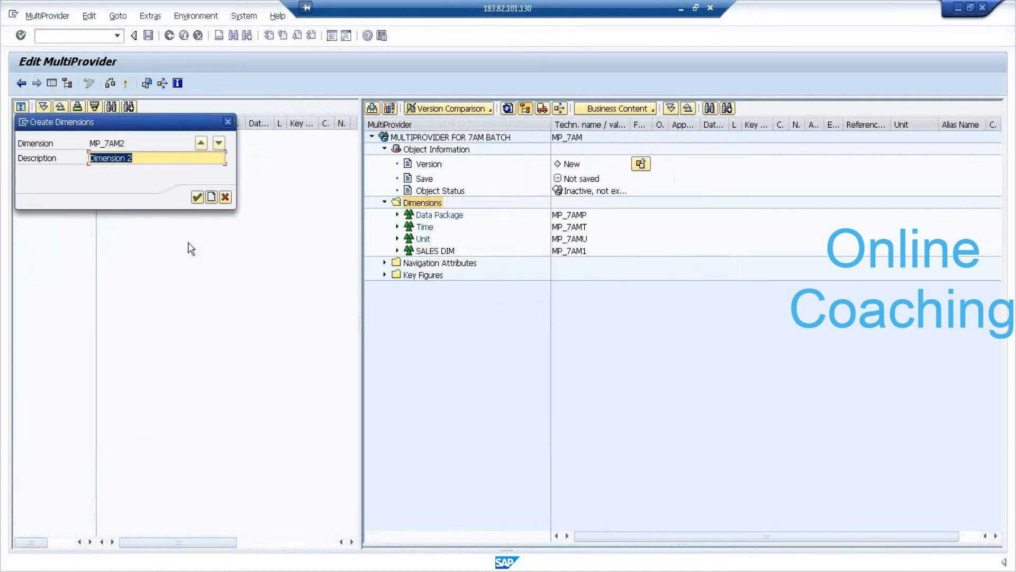
type("PROD DIM")
key("Return")
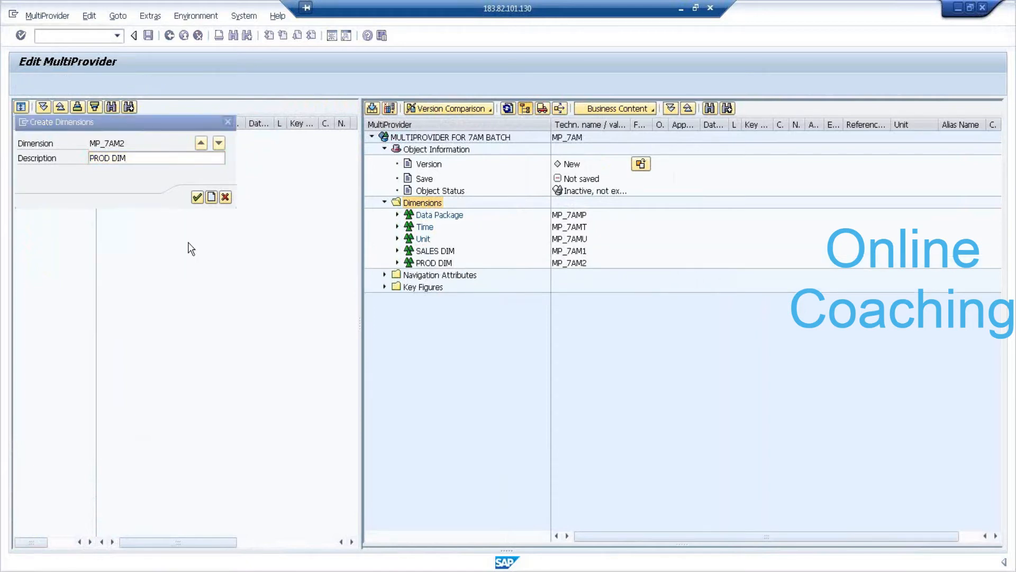
Expand the dimensions of both involved InfoCubes and widen the name column of the InfoProvider list
left_click(20, 136)
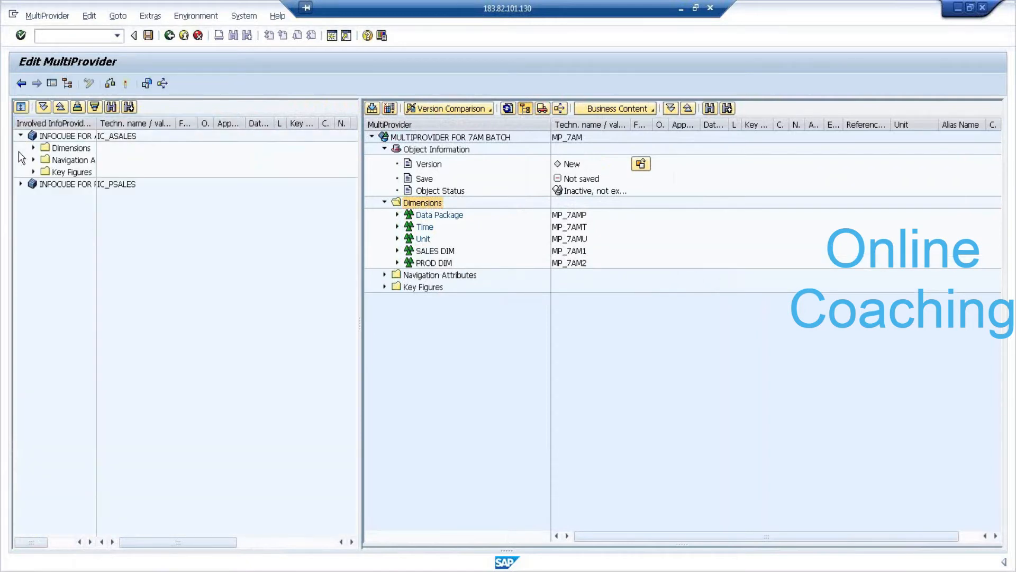
left_click_drag(102, 133, 144, 162)
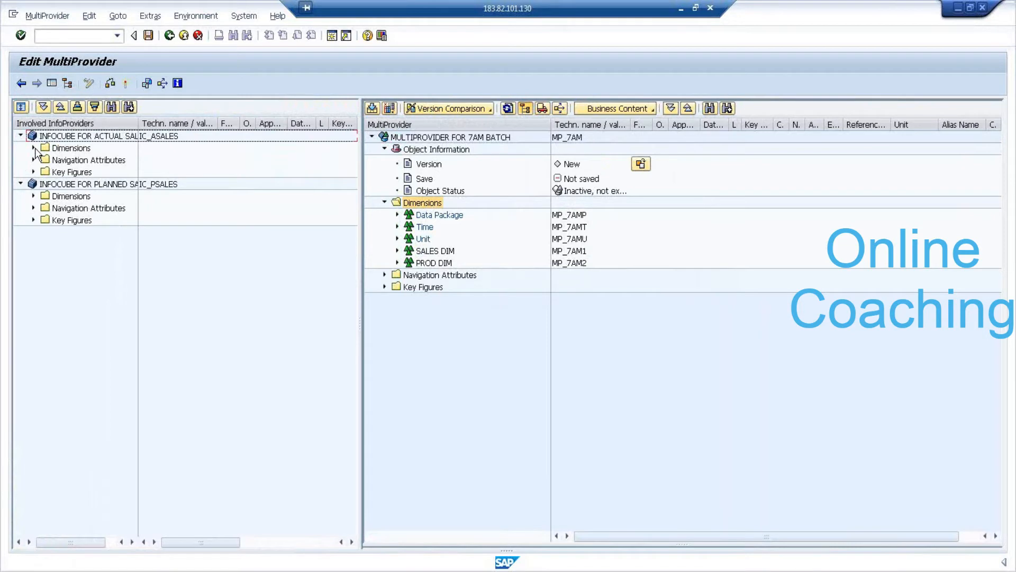
left_click(34, 147)
left_click(33, 244)
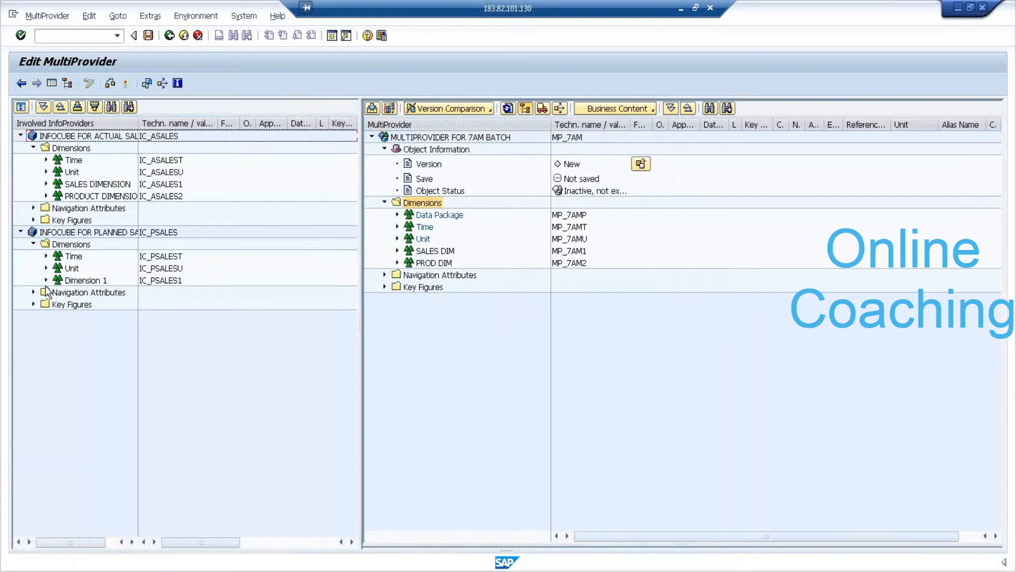
Try to assign PRODUCT ID from the planned sales InfoCube's Dimension 1 to PROD DIM, and SALES MAN ID to SALES DIM
left_click(46, 280)
left_click(96, 294)
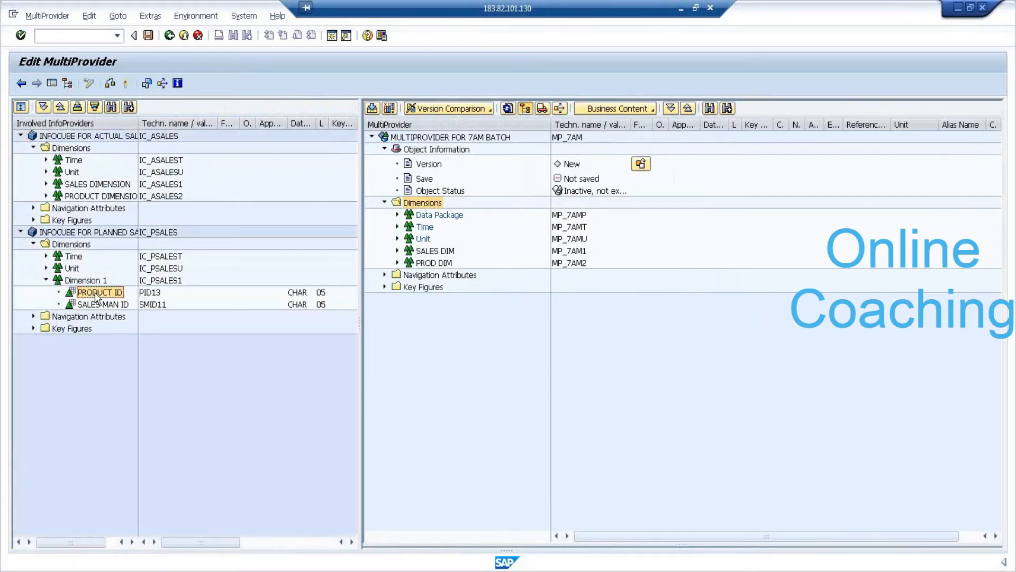
left_click_drag(115, 295, 421, 260)
left_click_drag(126, 306, 426, 249)
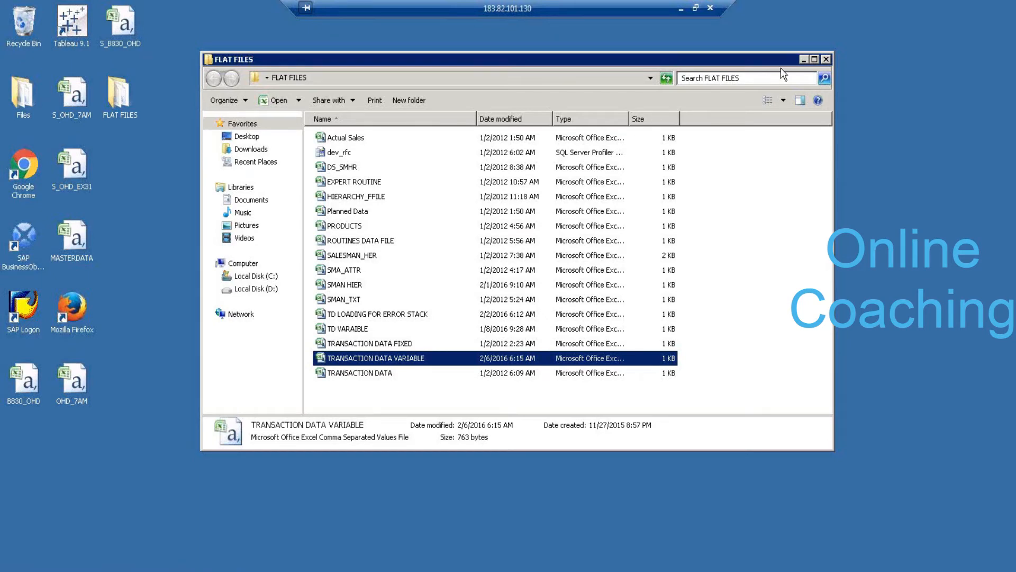
Close the FLAT FILES folder, start SAP Logon and open the SAP BW 7.3 connection
left_click(826, 59)
double_click(21, 307)
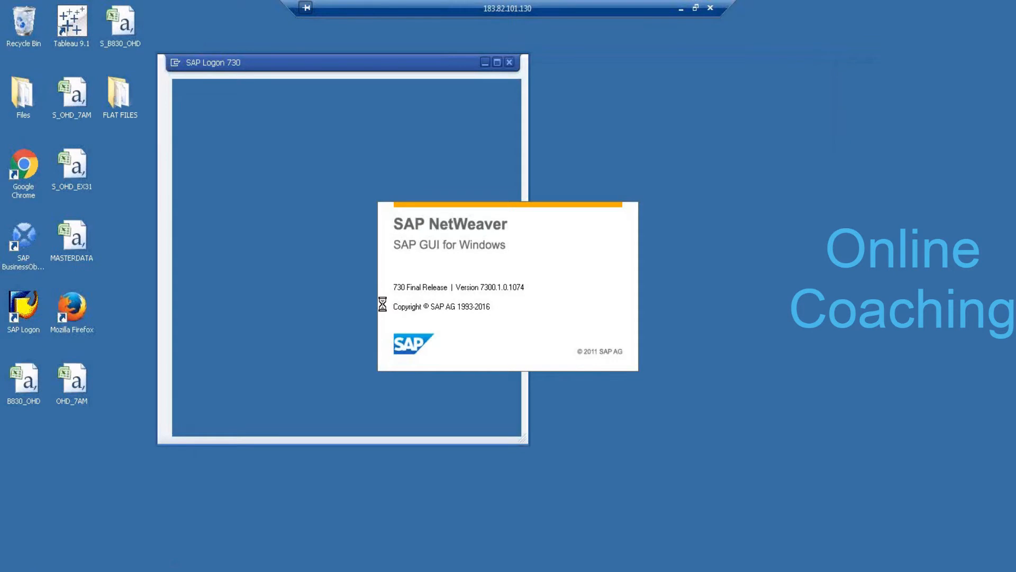
left_click(313, 127)
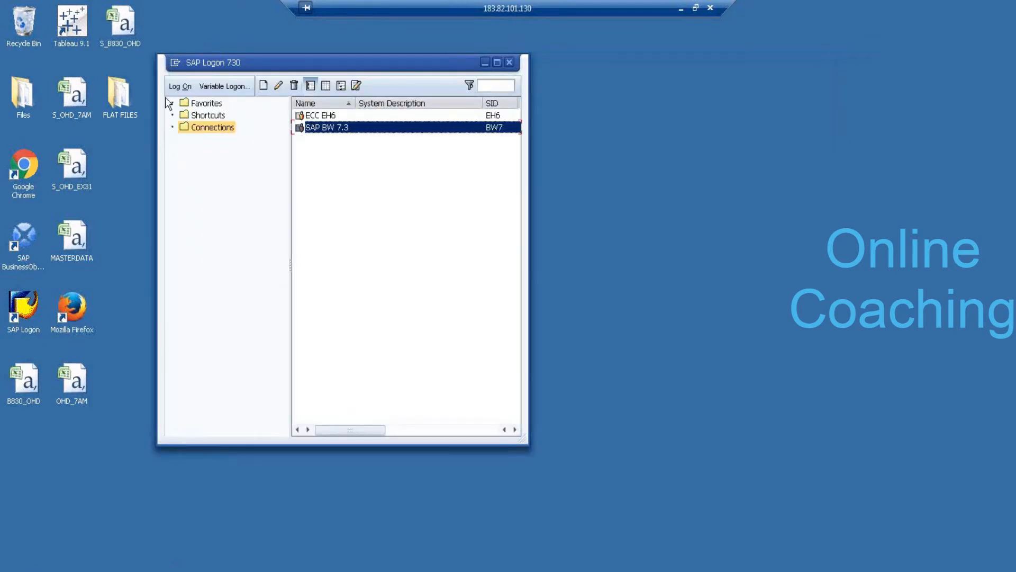
left_click(180, 86)
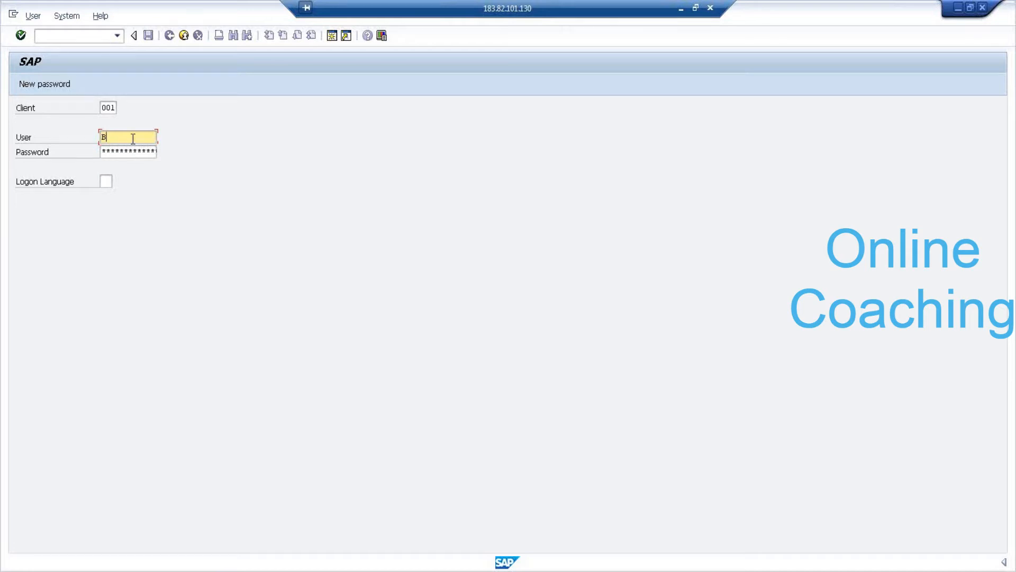
Log on to client 001 with the user name and the account password
key("Down")
key("Tab")
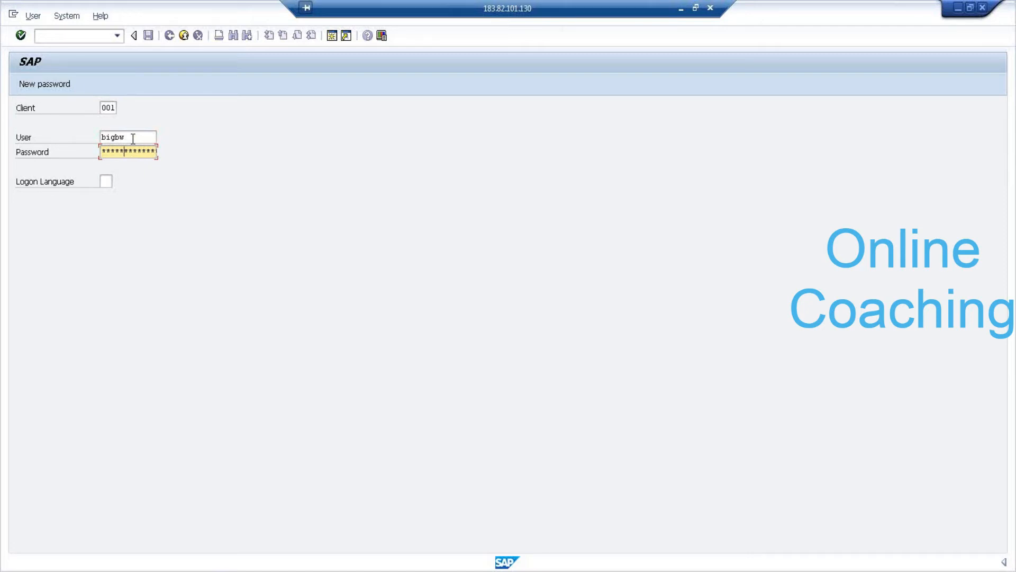
key("Return")
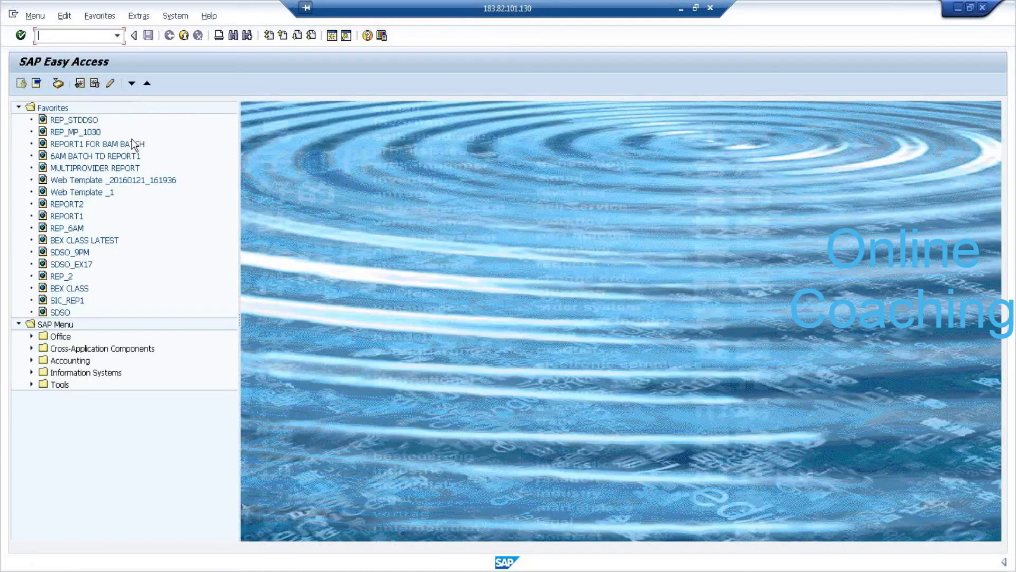
Start transaction rsa1 and expand the InfoArea IA FOR MULTIPROVIDER CLASS in the InfoProvider tree
type("rsa1")
key("Return")
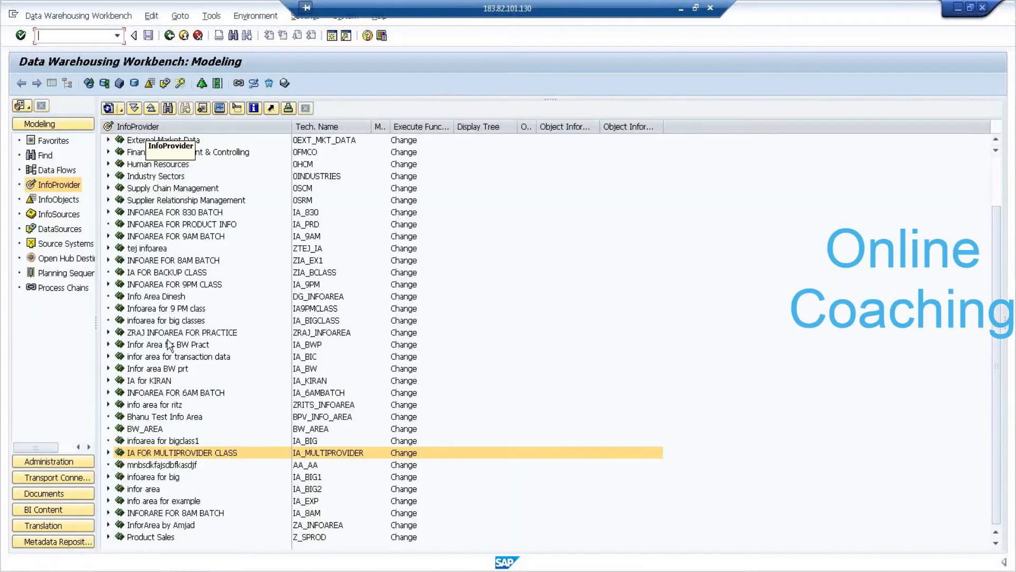
left_click(108, 451)
left_click(224, 477)
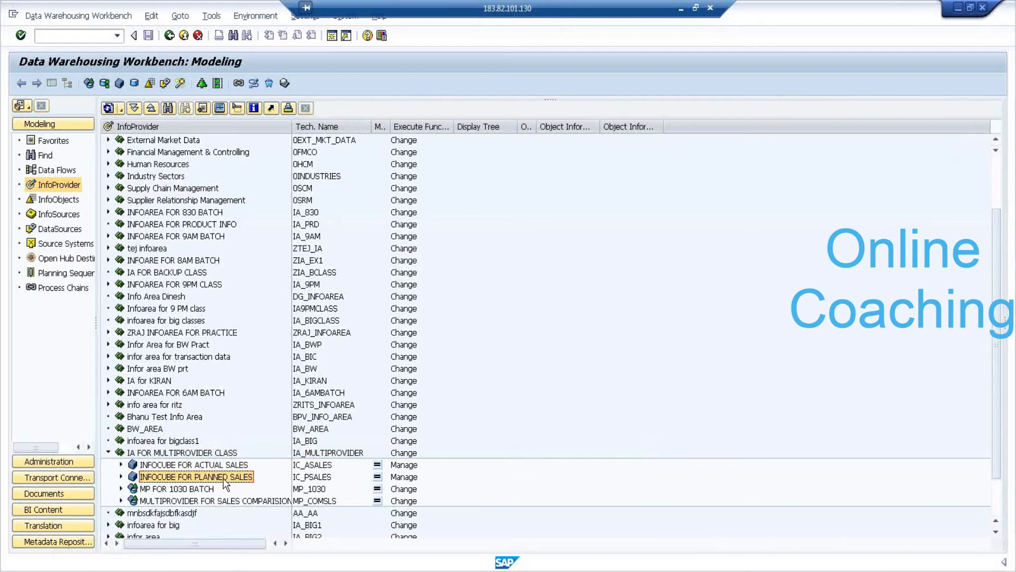
scroll(224, 482, "down", 5)
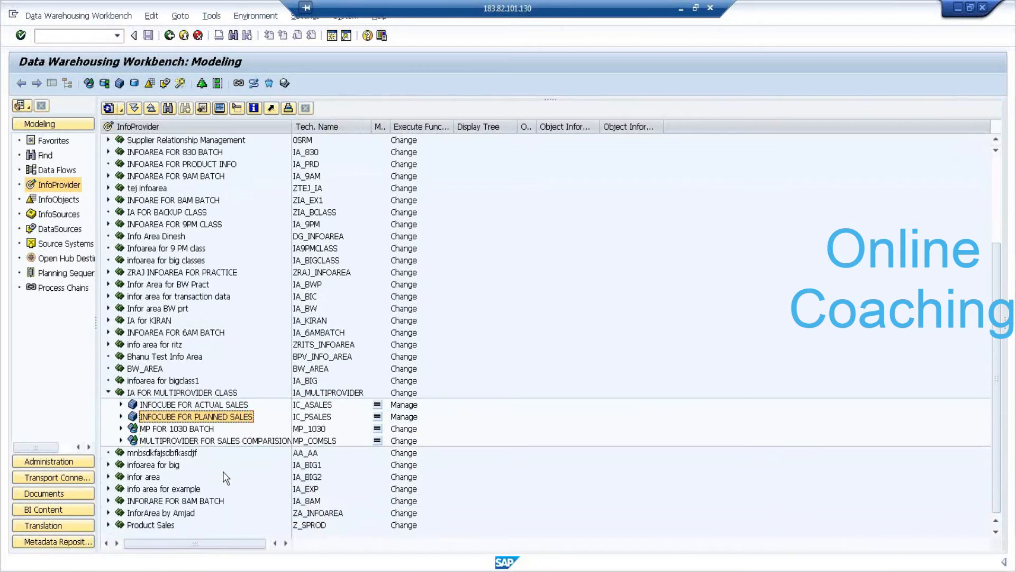
Create MultiProvider MP_7AM with the description MULTIPROVIDER 7AM BATCH in InfoArea IA_MULTIPROVIDER
right_click(224, 394)
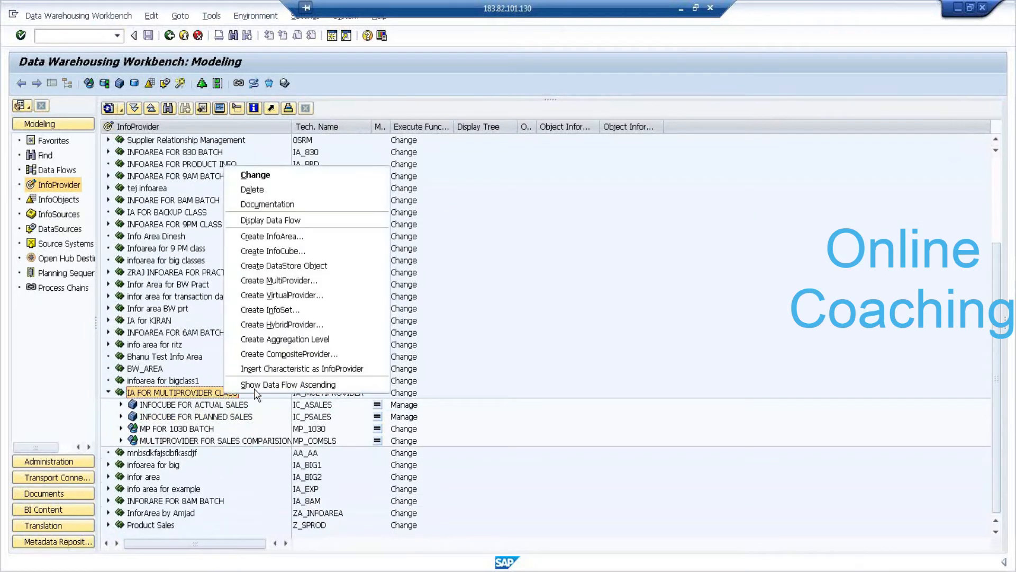
left_click(313, 289)
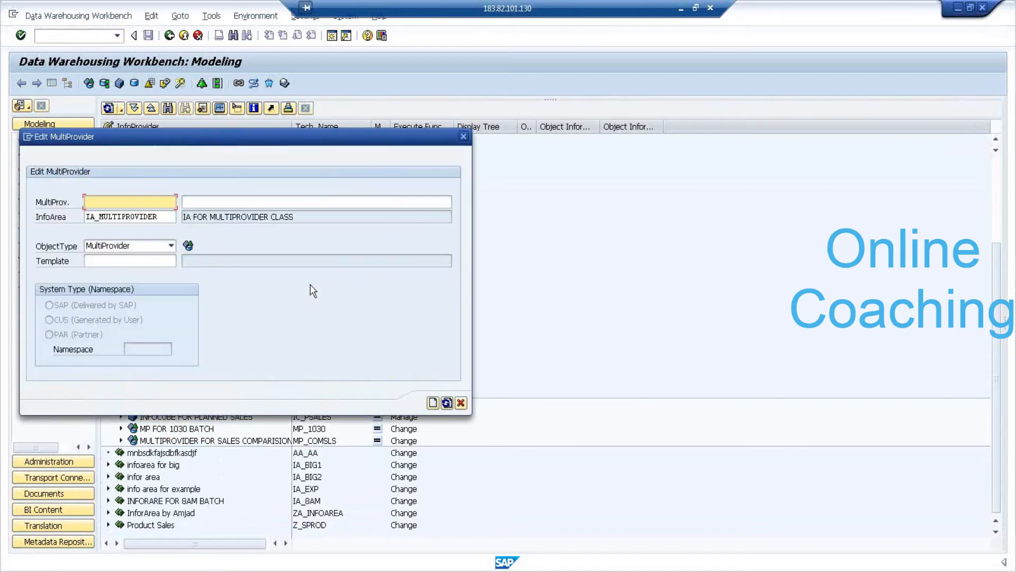
type("M")
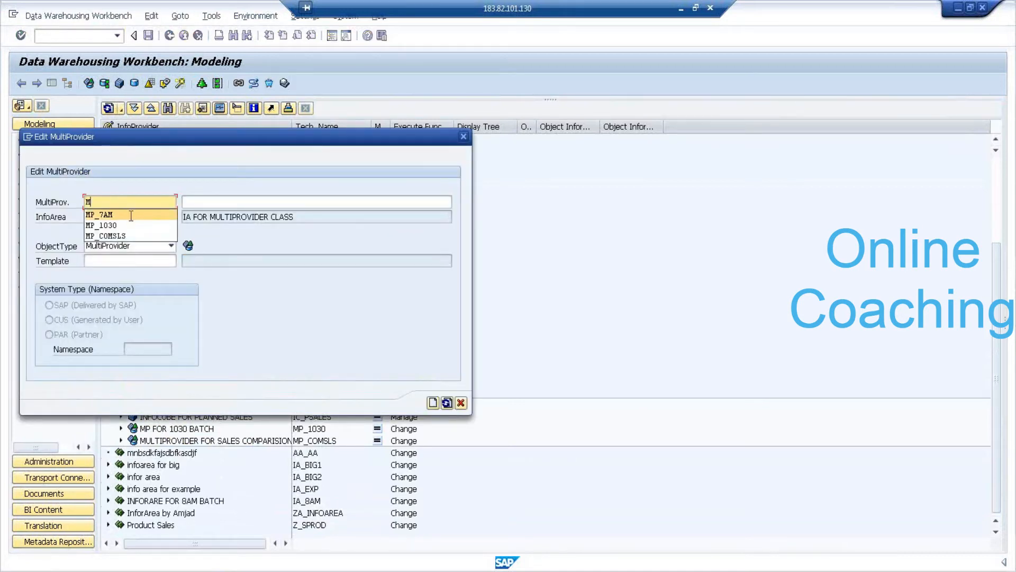
left_click(131, 215)
left_click_drag(333, 135, 379, 85)
left_click(284, 150)
type("MULTI")
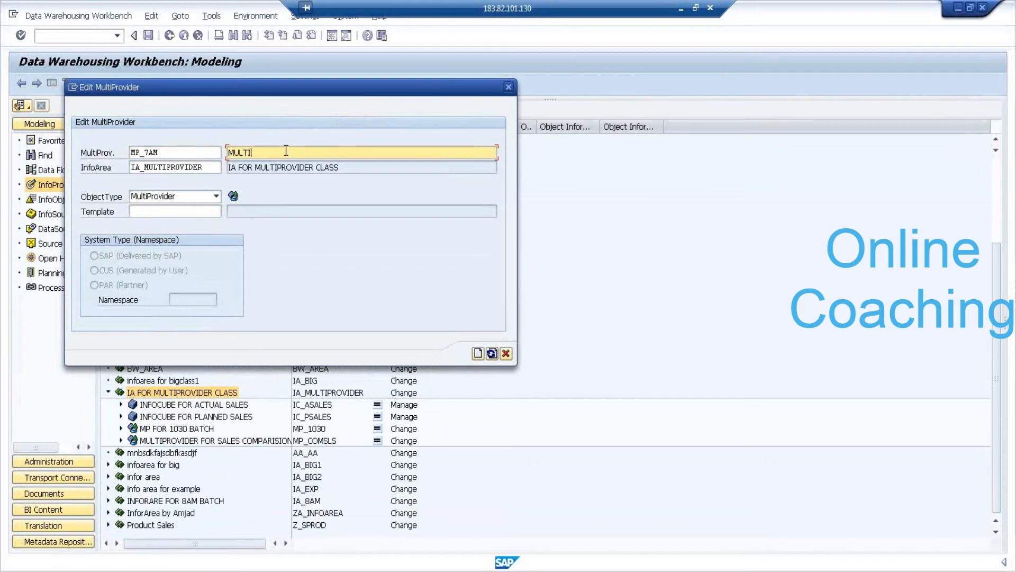
type("PROVIDER 7AM BATCH")
key("Return")
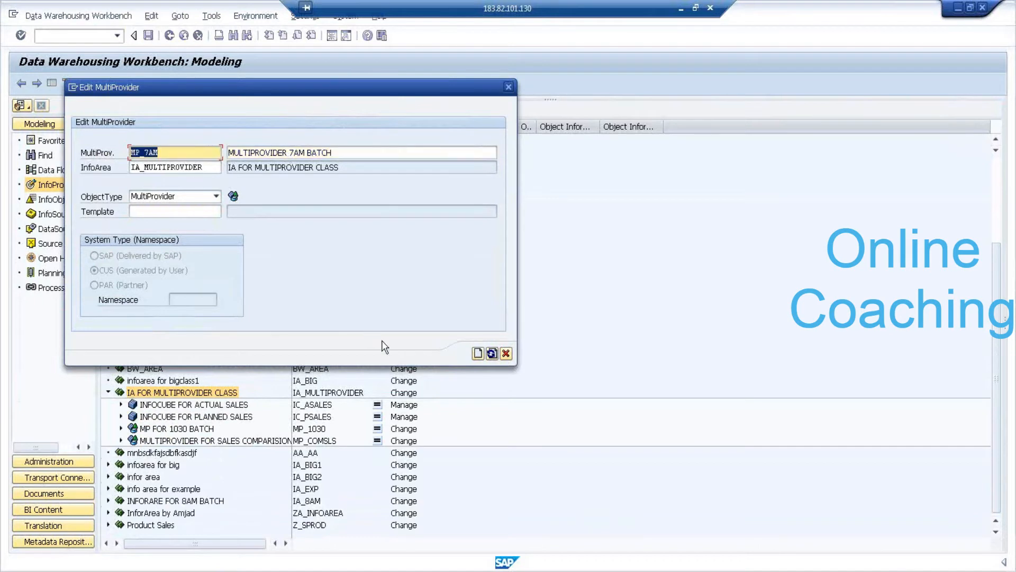
left_click(478, 353)
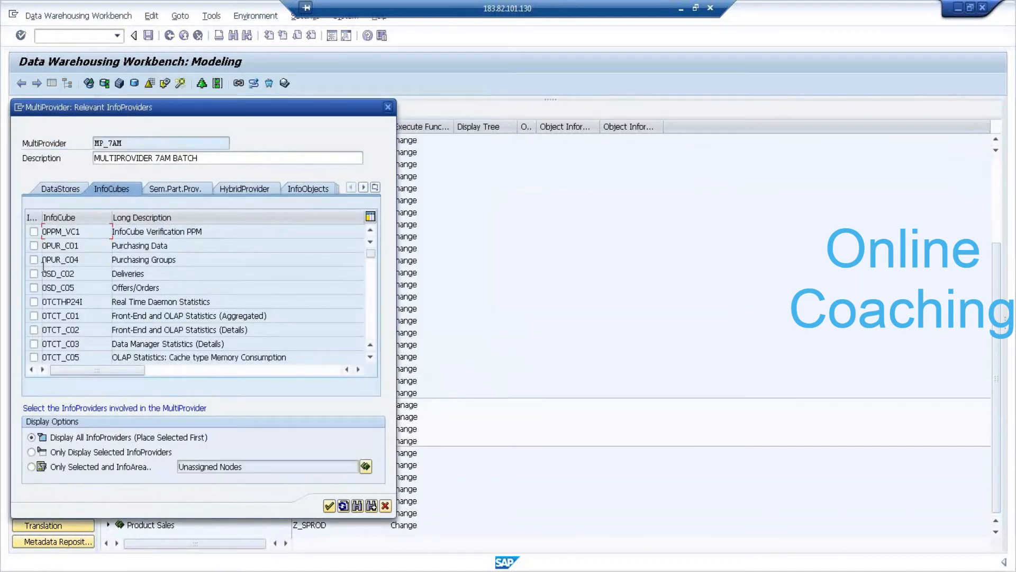
Find IC_ASALES by object name in the list of InfoCubes for the MultiProvider
left_click(357, 506)
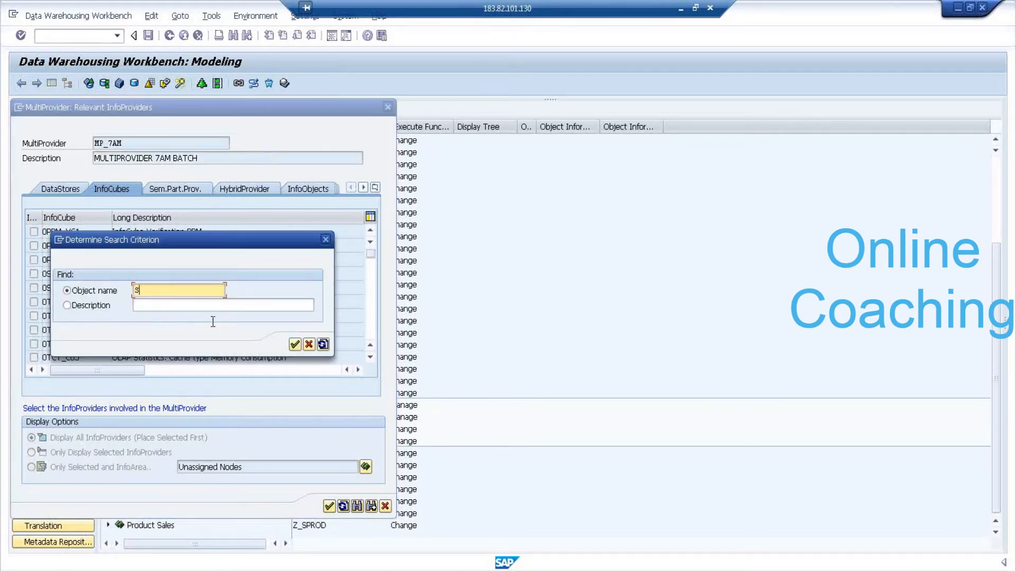
left_click(295, 345)
left_click_drag(295, 107, 710, 73)
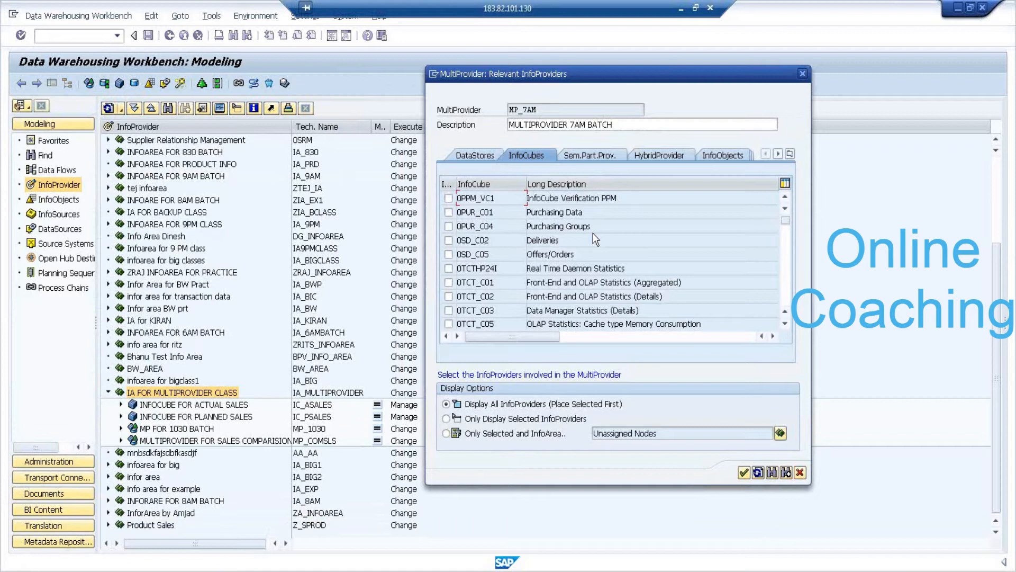
left_click(772, 471)
type("IC")
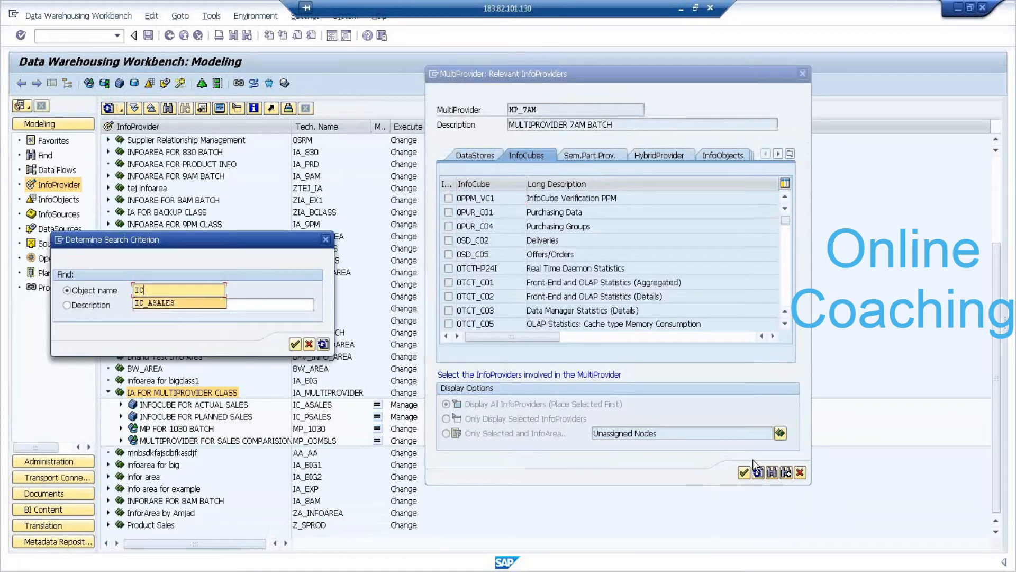
key("Down")
key("Return")
key("Return")
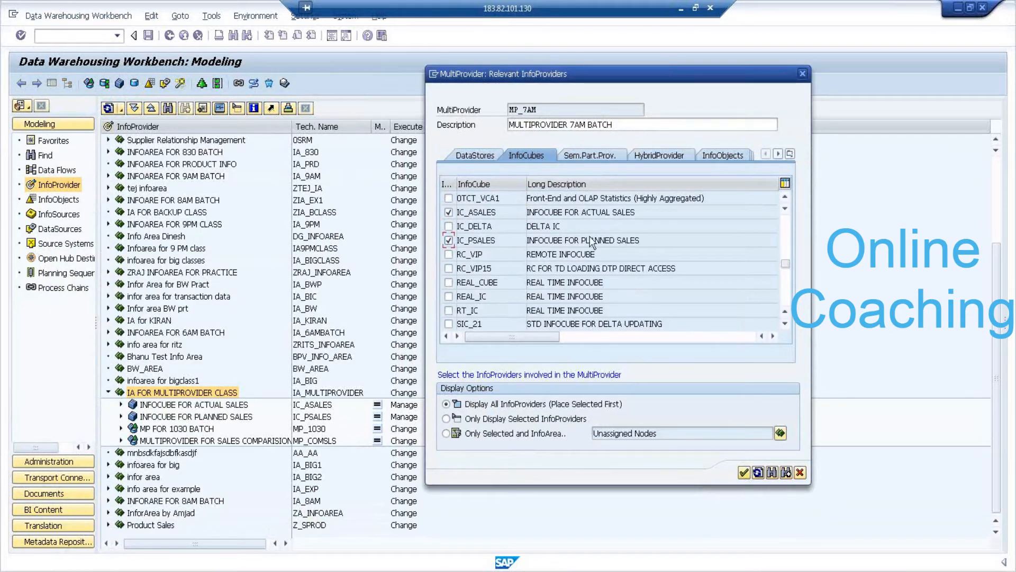
Include InfoCubes IC_ASALES and IC_PSALES as the relevant InfoProviders and confirm the selection
left_click_drag(787, 263, 787, 220)
left_click(787, 260)
left_click(787, 293)
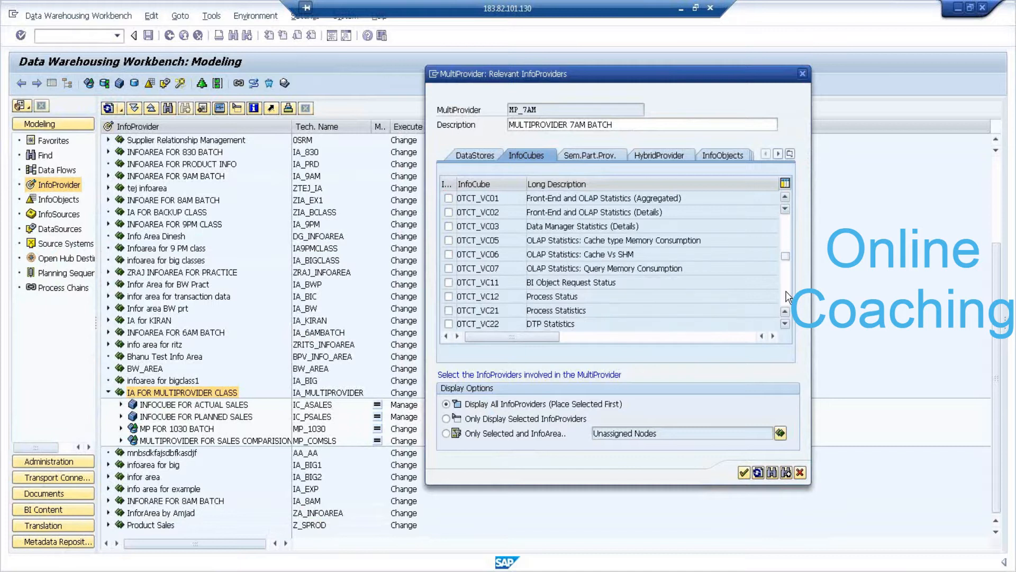
left_click(744, 472)
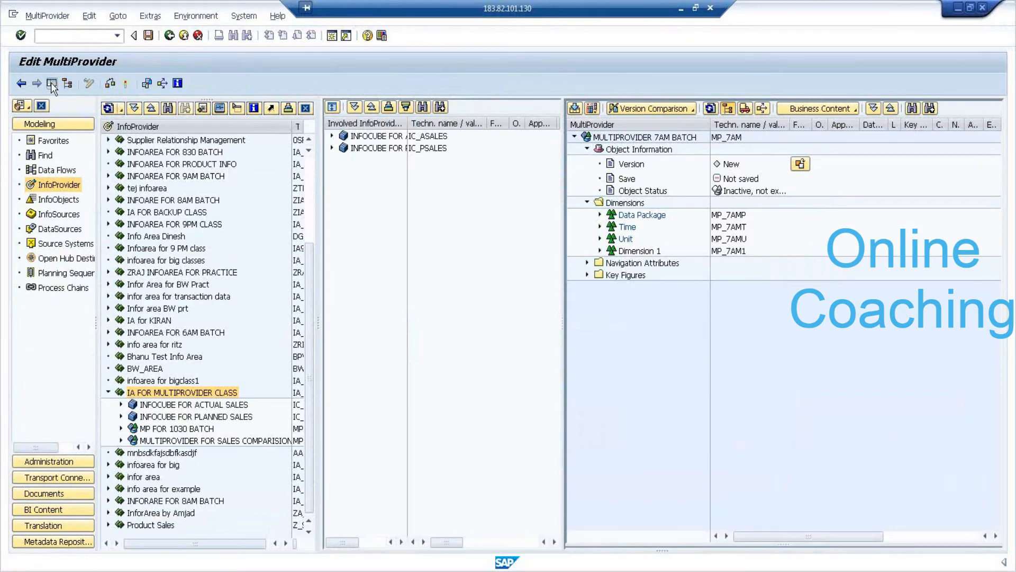
Show the MultiProvider editor at full width and rename Dimension 1 as SALES DIM
left_click(51, 83)
right_click(456, 254)
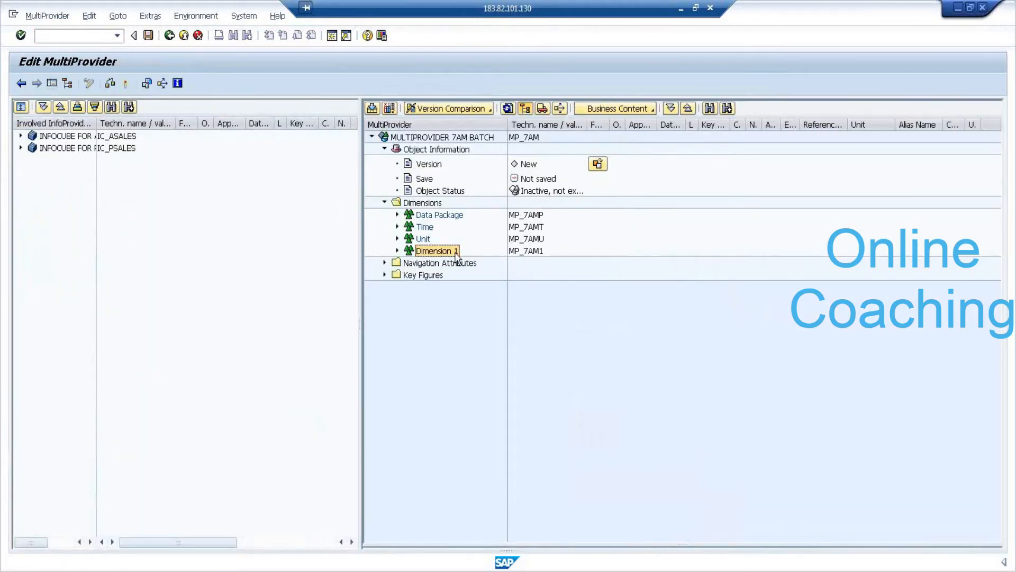
left_click(471, 262)
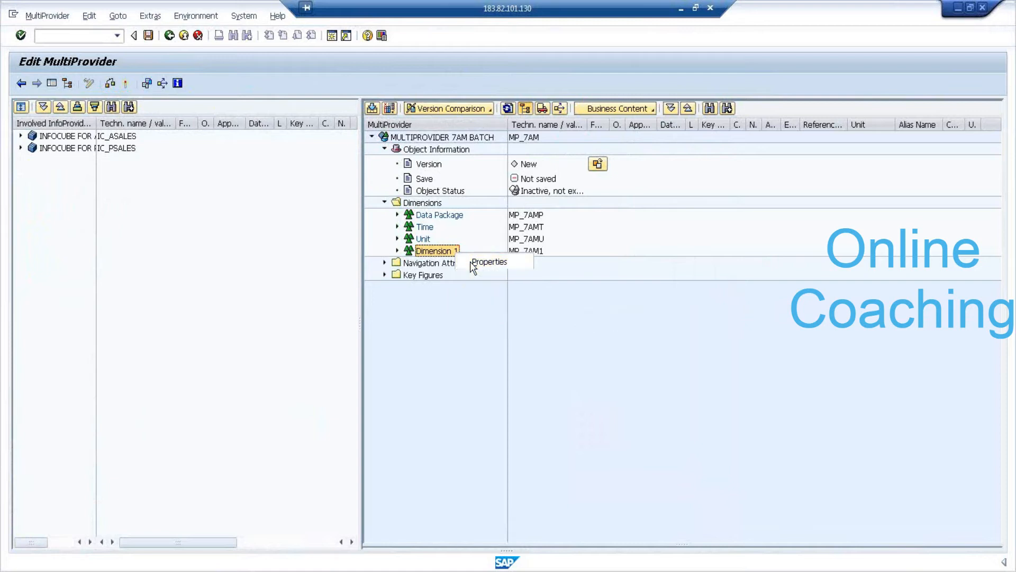
type("SALES DIM")
key("Return")
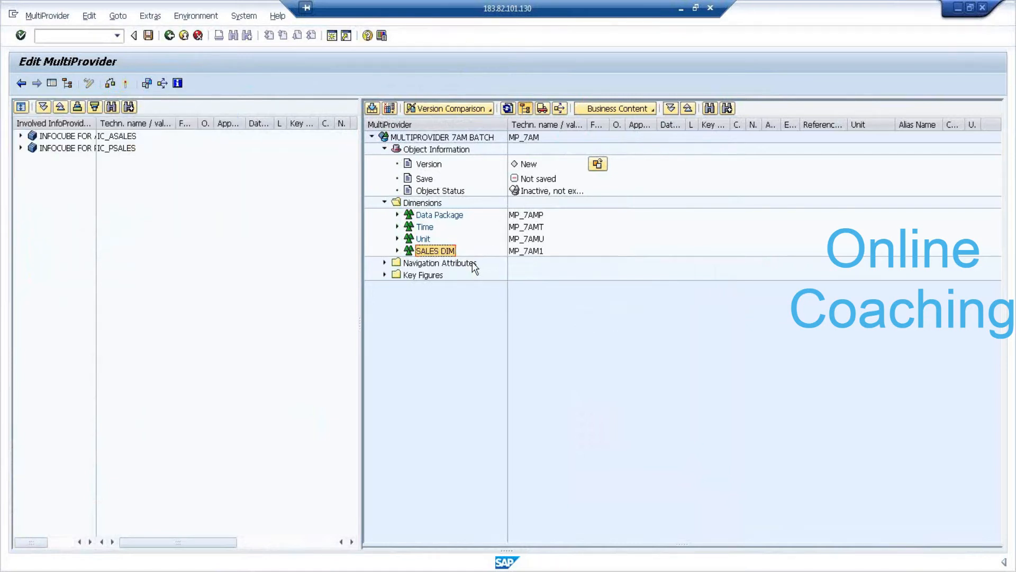
Create a second MultiProvider dimension with the description PROD DIM
right_click(424, 203)
left_click(448, 227)
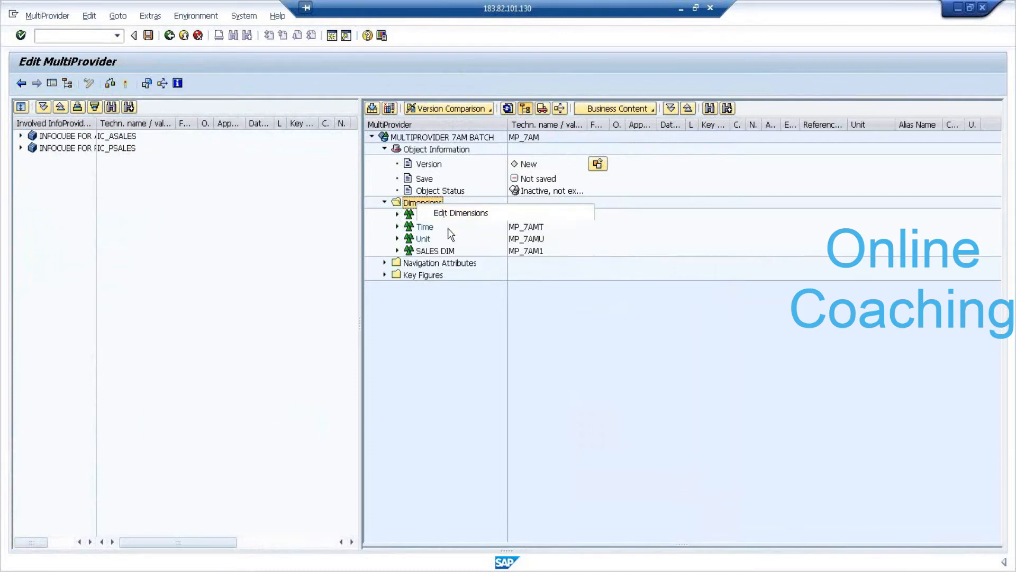
type("P")
type("RODU")
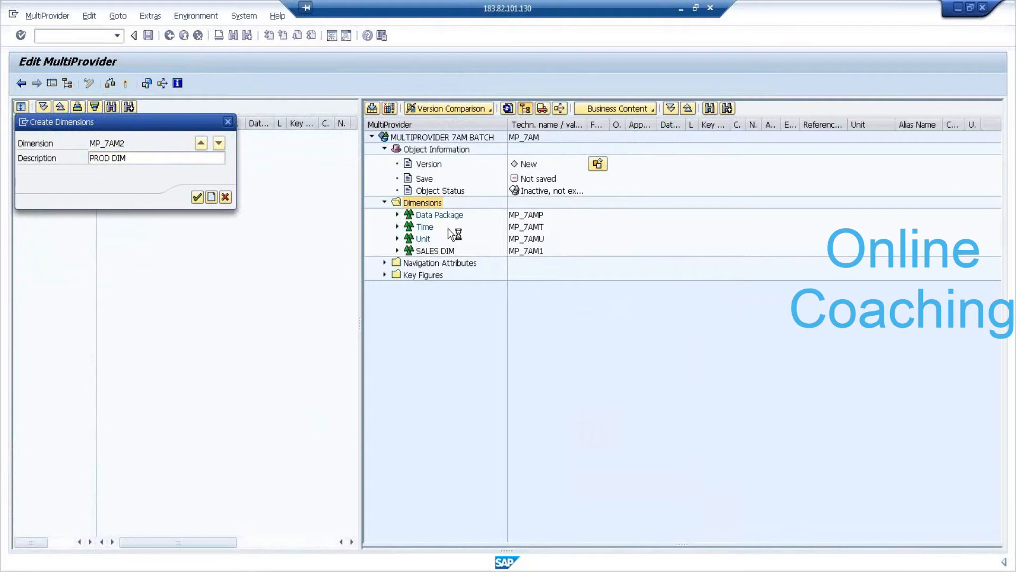
key("Return")
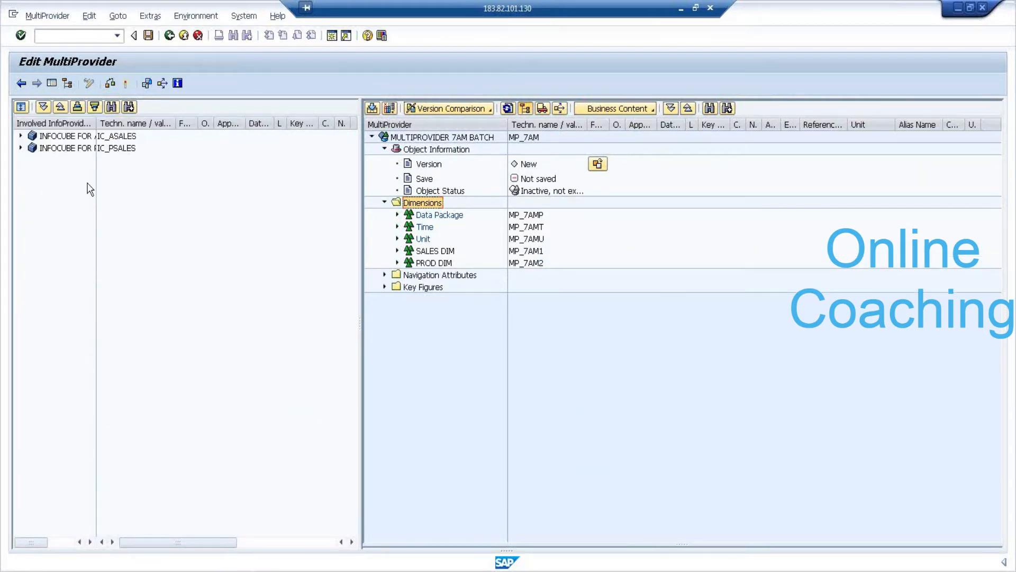
Assign PRODUCT ID from the planned sales InfoCube to PROD DIM and SALES MAN ID to SALES DIM
left_click(21, 136)
left_click(21, 184)
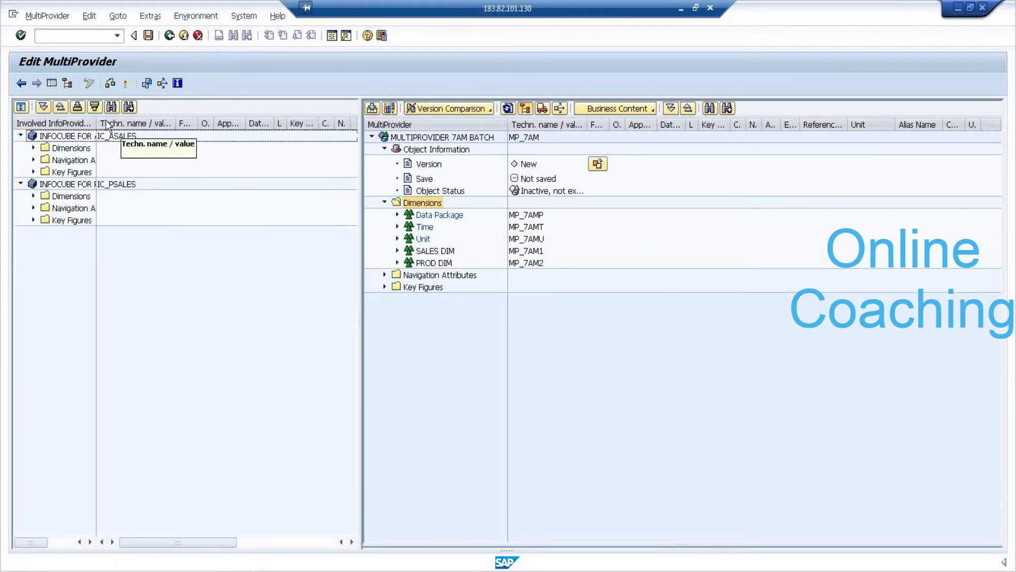
left_click_drag(95, 120, 180, 120)
left_click(33, 196)
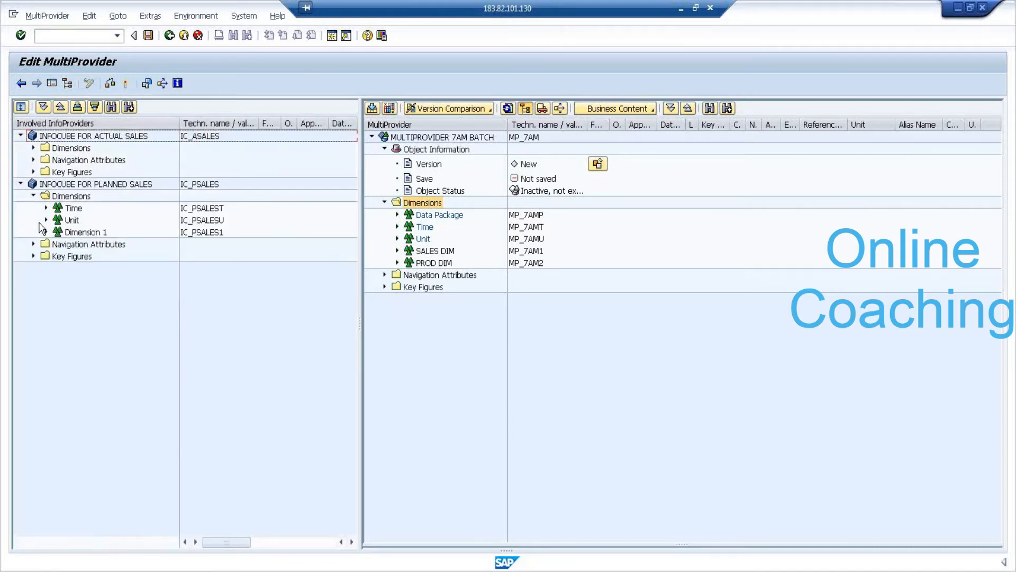
left_click(46, 232)
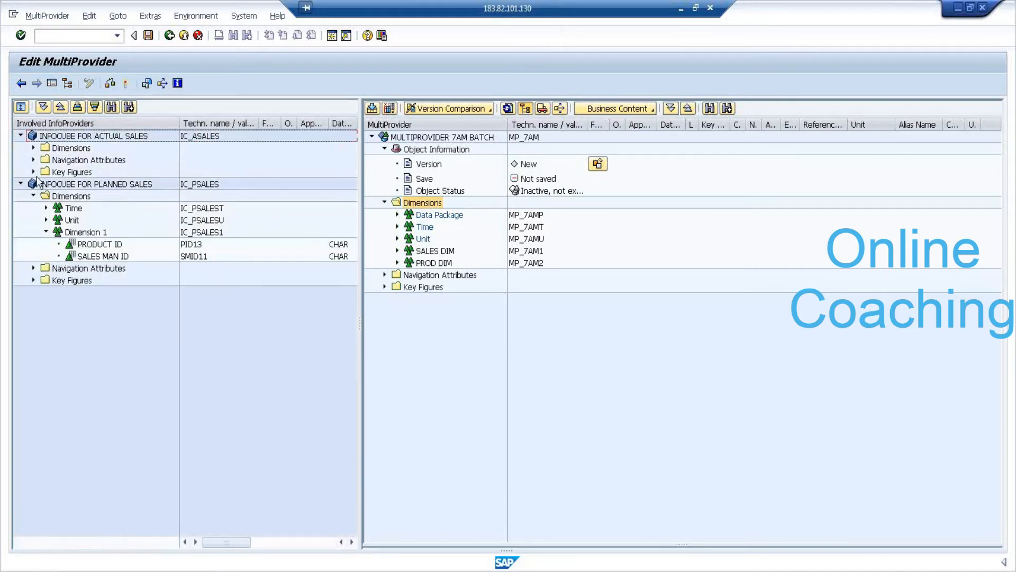
left_click(33, 148)
left_click_drag(112, 290, 423, 268)
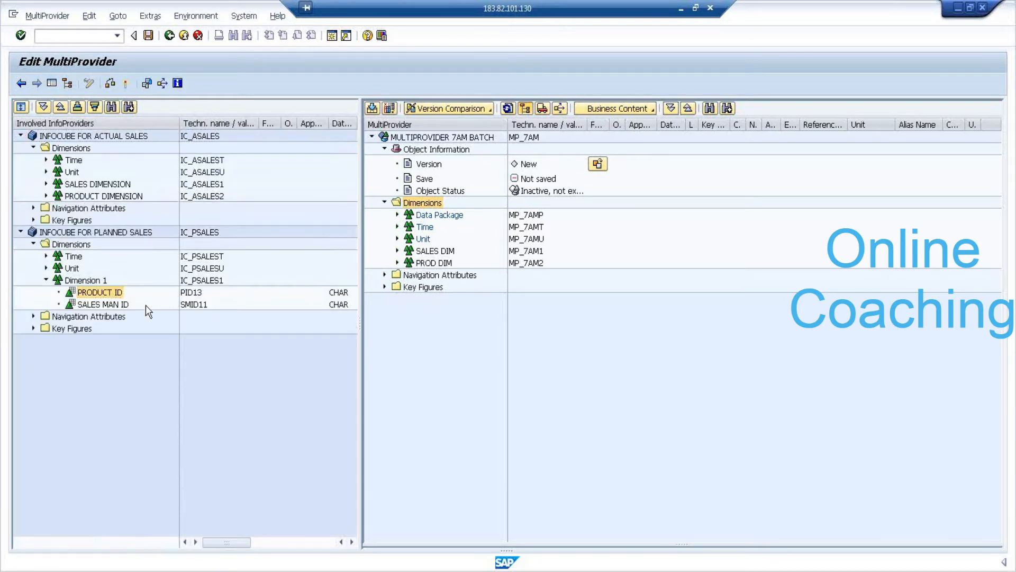
left_click_drag(118, 306, 426, 253)
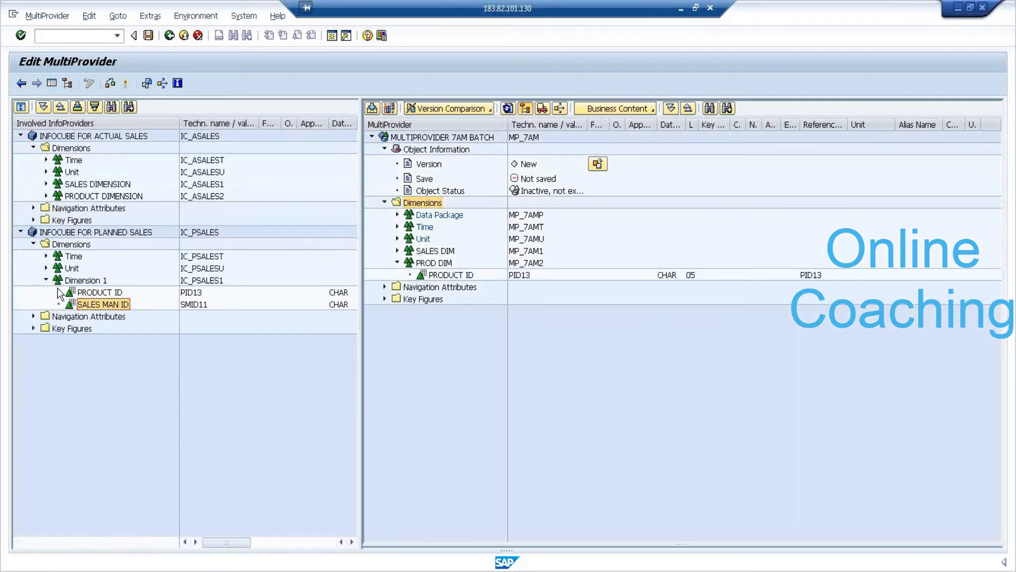
Assign Calendar day from the planned sales InfoCube's Time dimension to the MultiProvider's Time dimension
left_click(46, 256)
left_click_drag(95, 269, 418, 225)
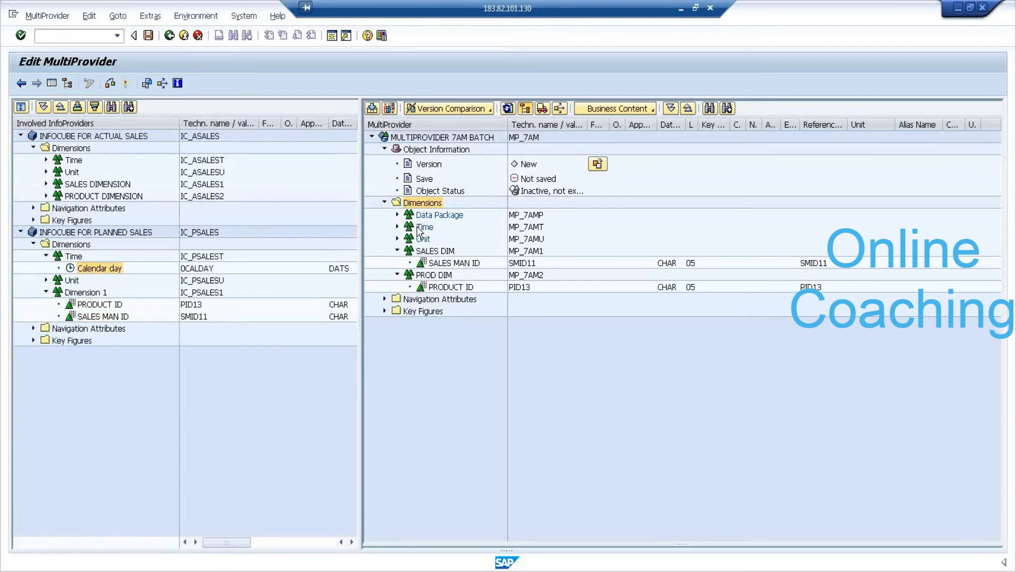
left_click(408, 239)
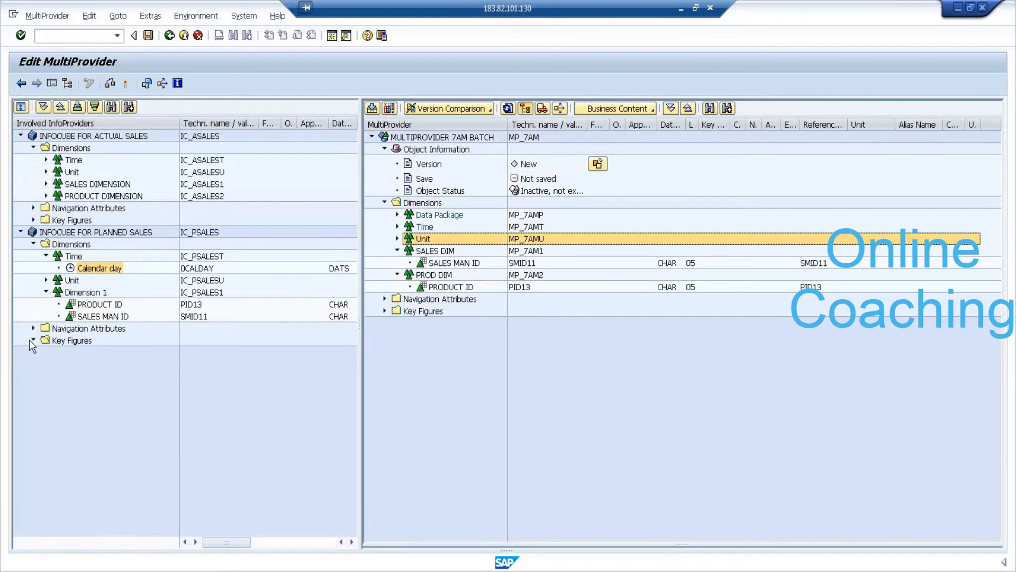
Add the planned sales key figures PROFIT_PS, QTY_PS and SALES_PS to the MultiProvider's Key Figures
left_click(33, 340)
left_click(32, 220)
left_click(84, 233)
left_click(95, 257, "shift")
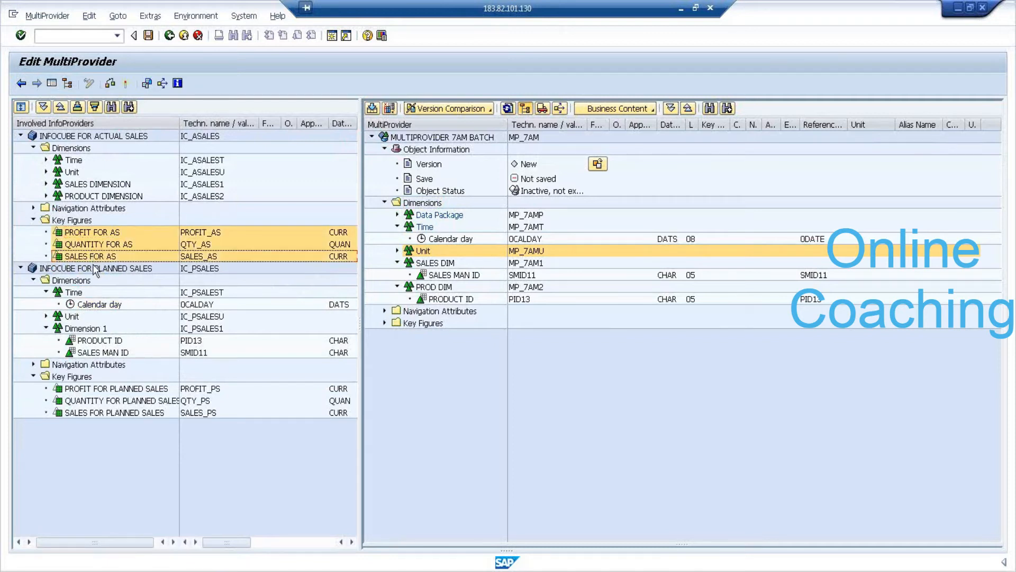
left_click(111, 391)
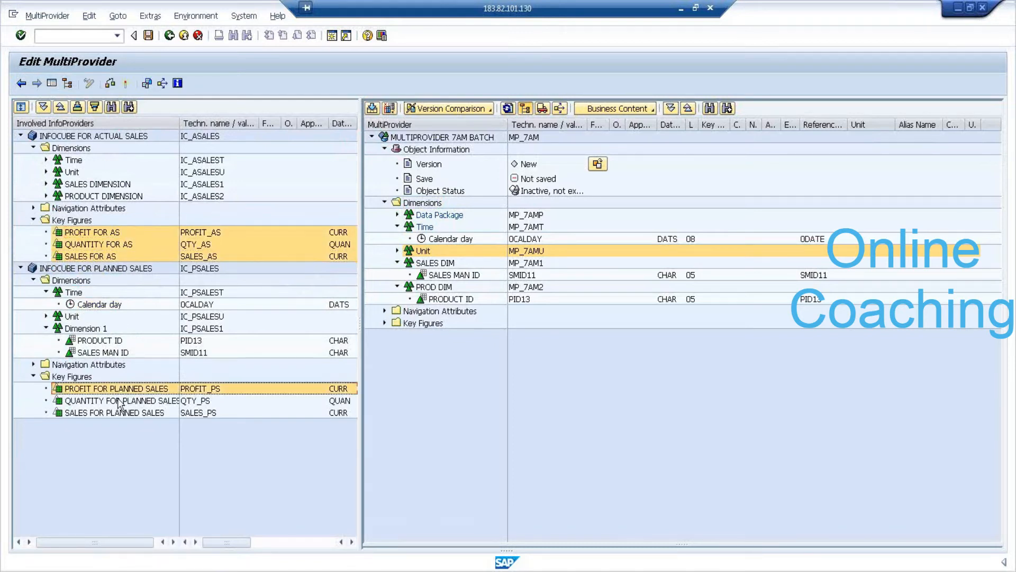
left_click(123, 411, "shift")
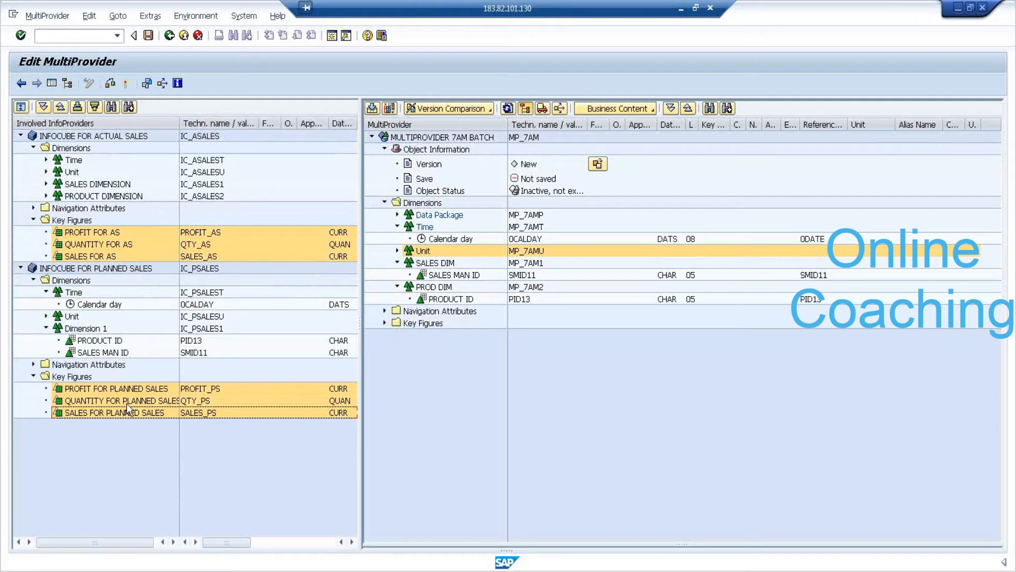
left_click_drag(107, 247, 417, 323)
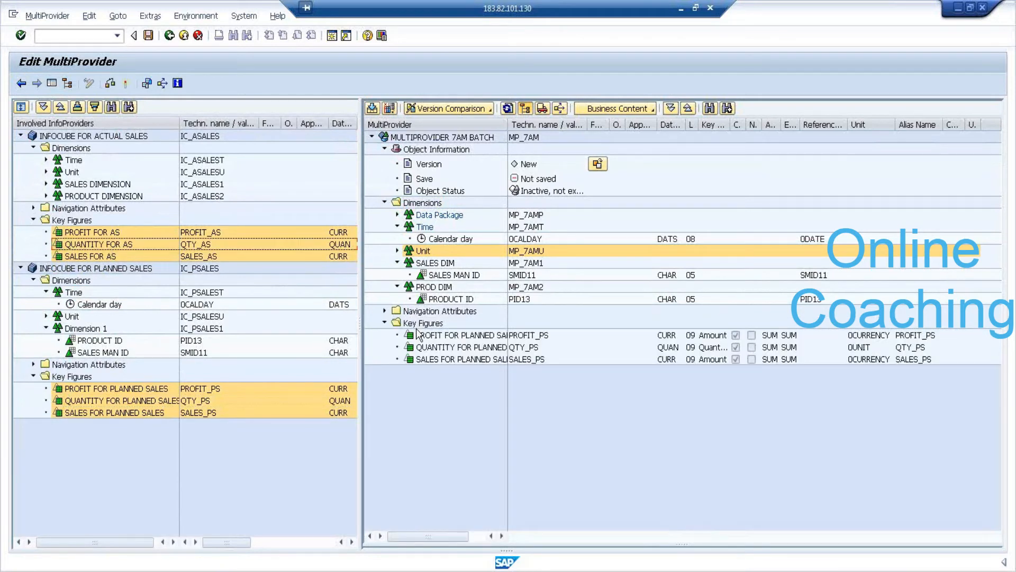
Add the actual sales key figures PROFIT_AS, QTY_AS and SALES_AS to the MultiProvider's Key Figures
left_click(256, 454)
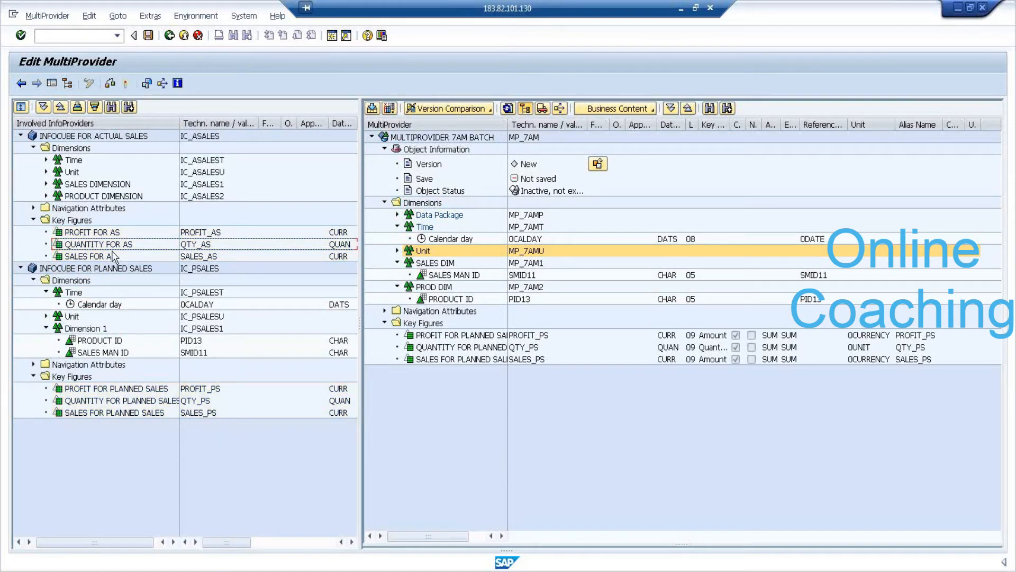
left_click(106, 234)
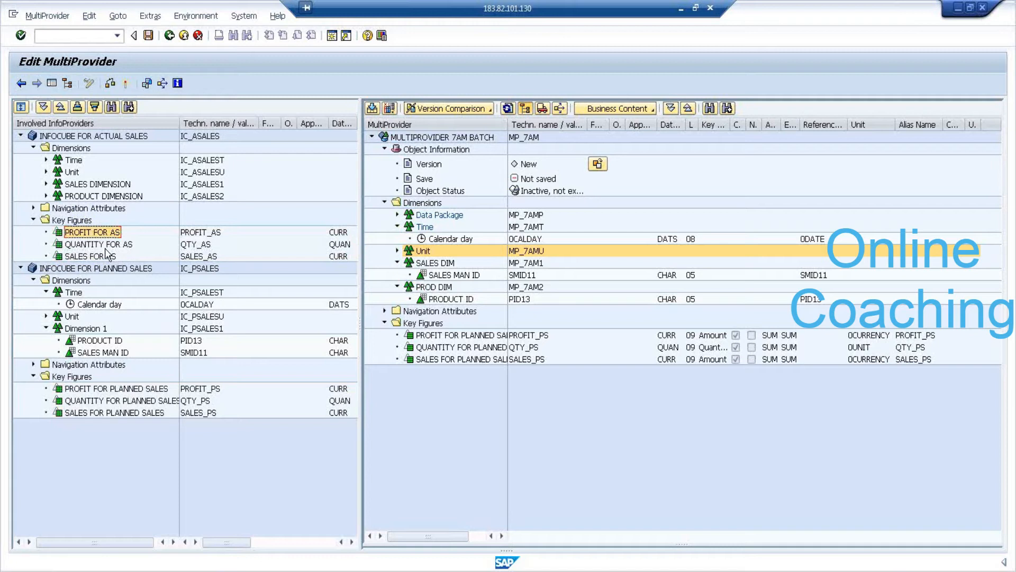
left_click(108, 257, "shift")
left_click_drag(111, 247, 417, 327)
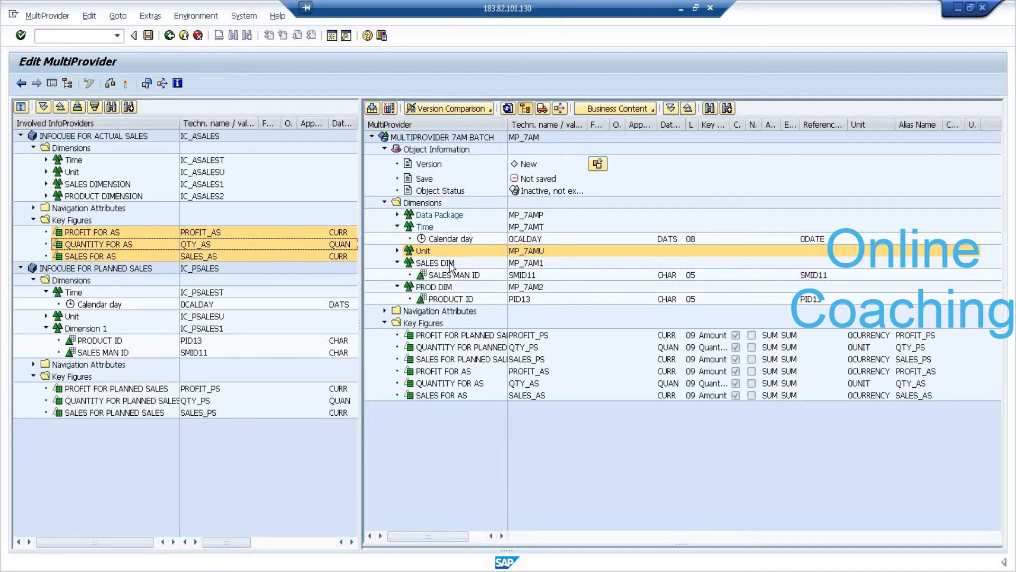
Open the identification of participating characteristics and examine which InfoProviders are offered for 0CALDAY, SMID11 and PID13
left_click(372, 110)
left_click_drag(340, 113, 435, 109)
left_click(364, 126)
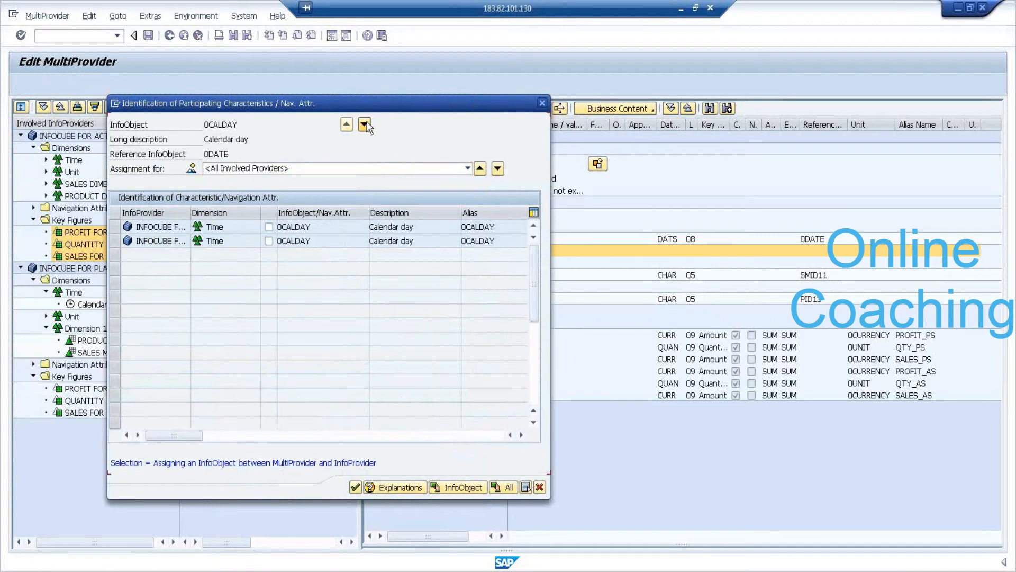
left_click(365, 125)
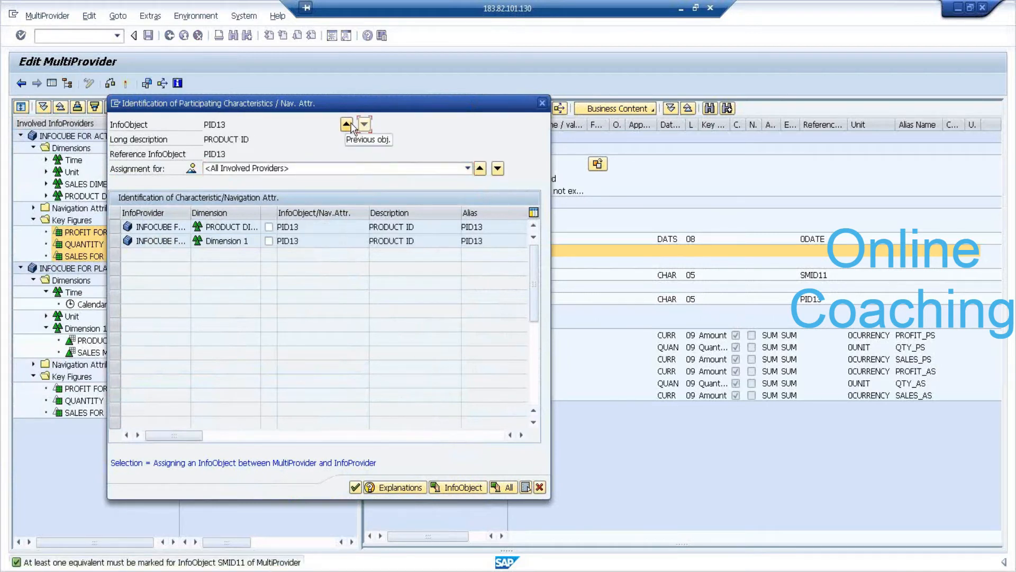
left_click(347, 126)
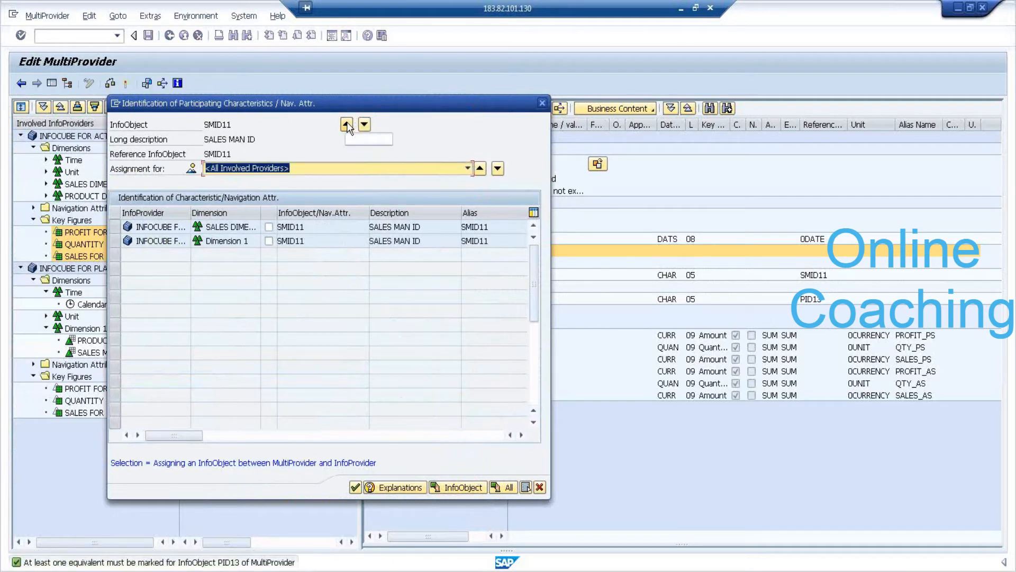
left_click(347, 126)
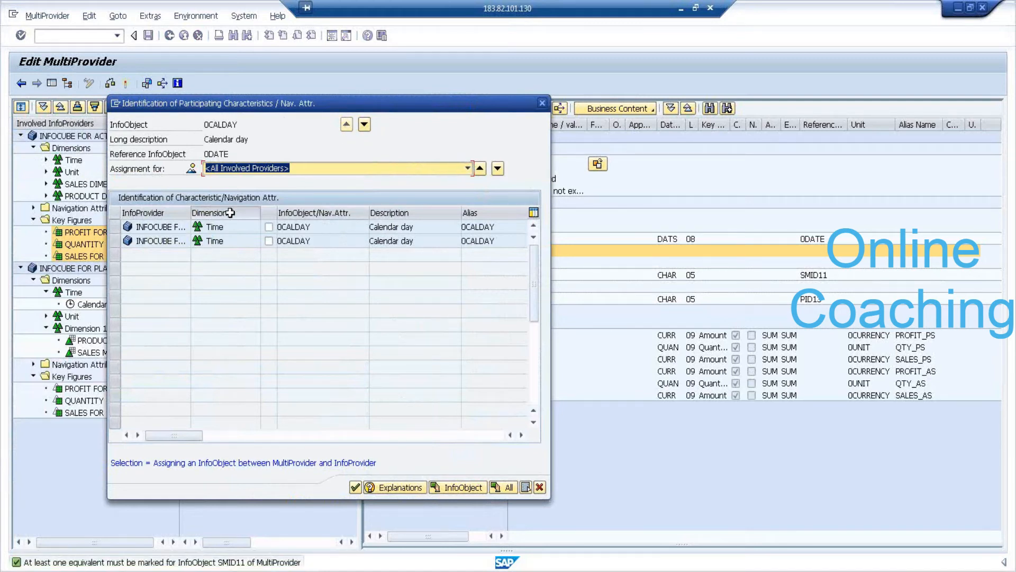
left_click_drag(191, 211, 250, 218)
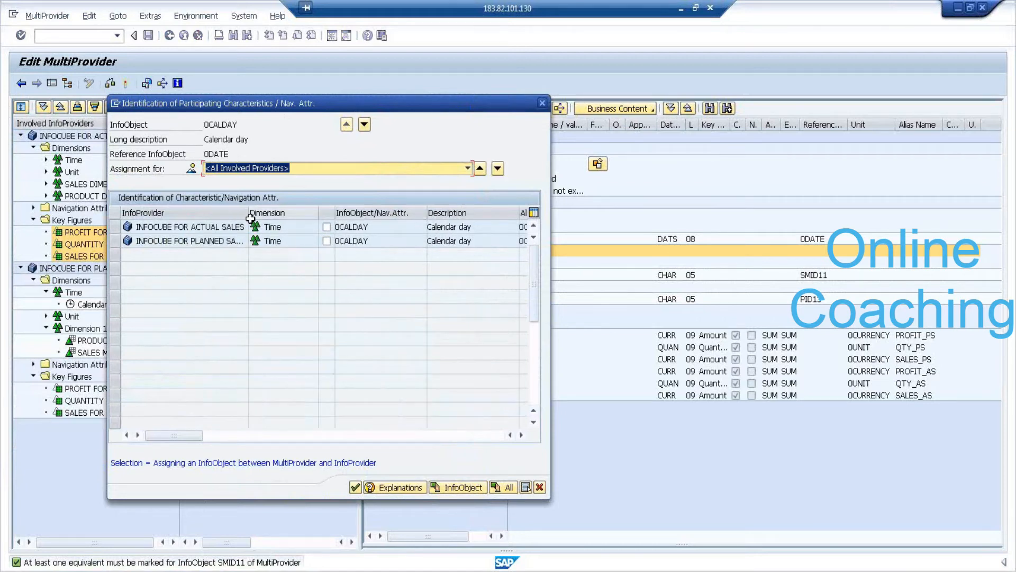
left_click(220, 228)
left_click(218, 238)
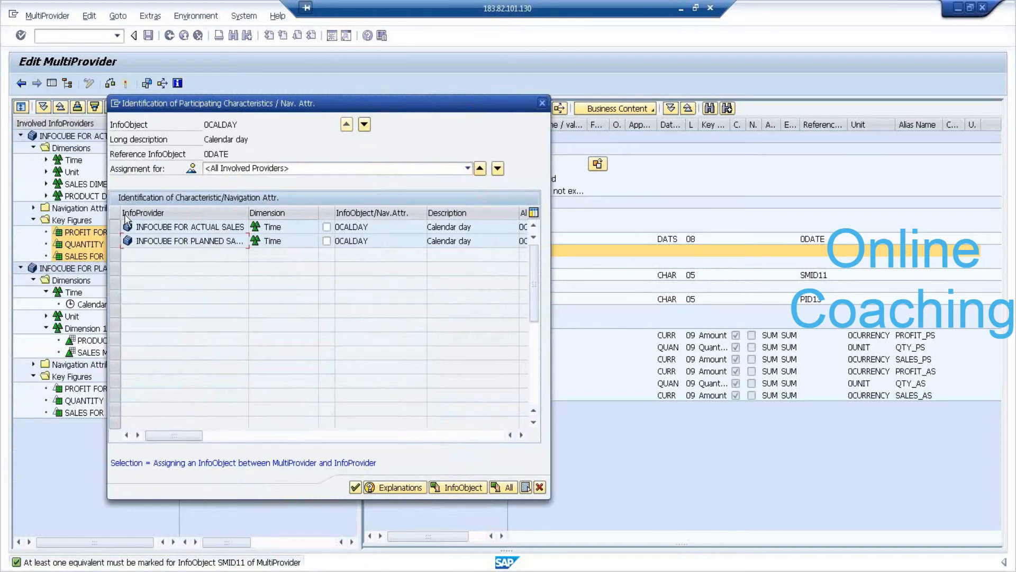
Identify 0CALDAY and SMID11 with both the actual sales and planned sales InfoCubes
left_click(326, 227)
left_click(326, 241)
left_click(365, 126)
left_click(326, 226)
left_click(326, 240)
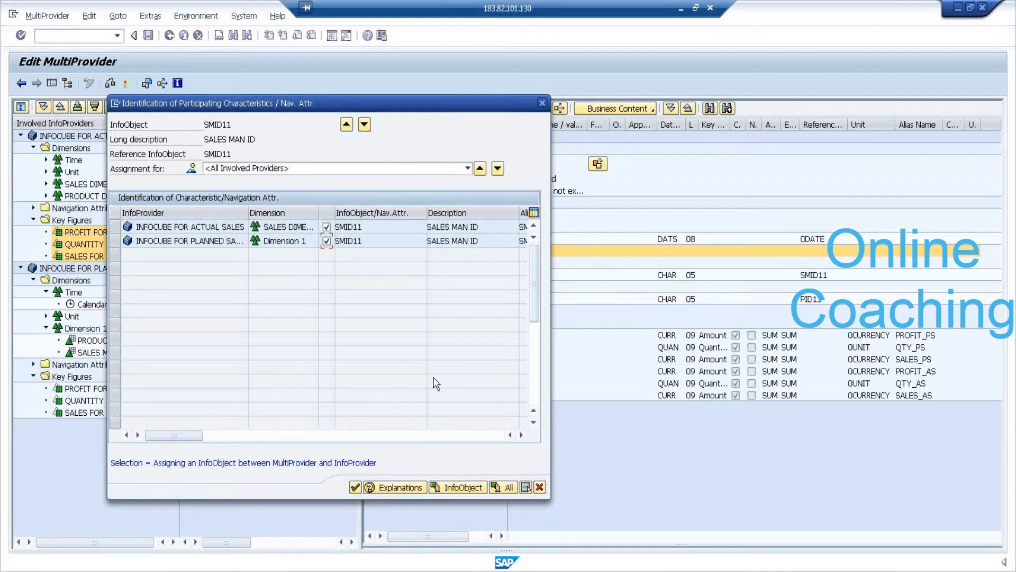
Create an assignment proposal for all participating characteristics and accept the identification
left_click(505, 489)
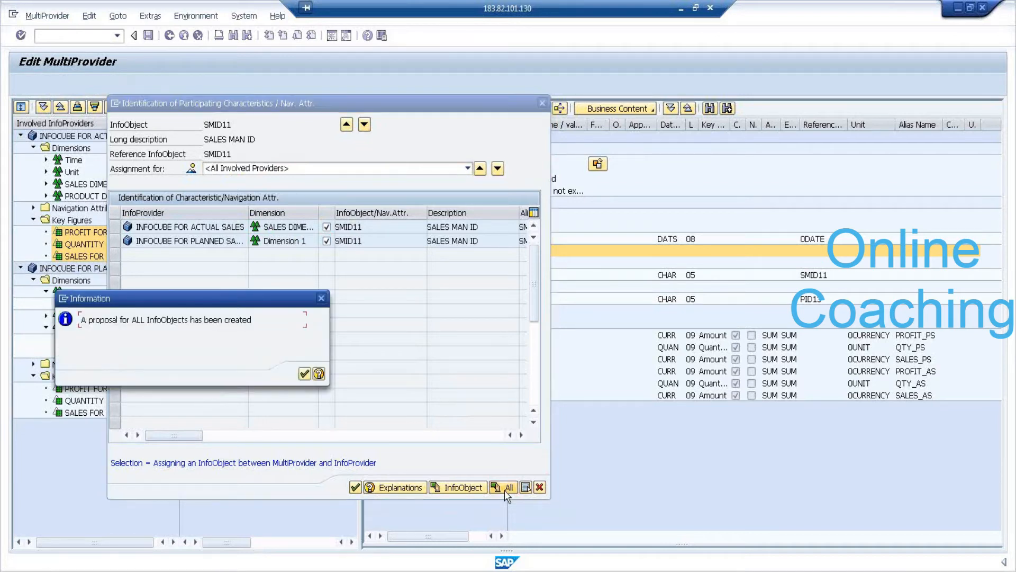
left_click(304, 374)
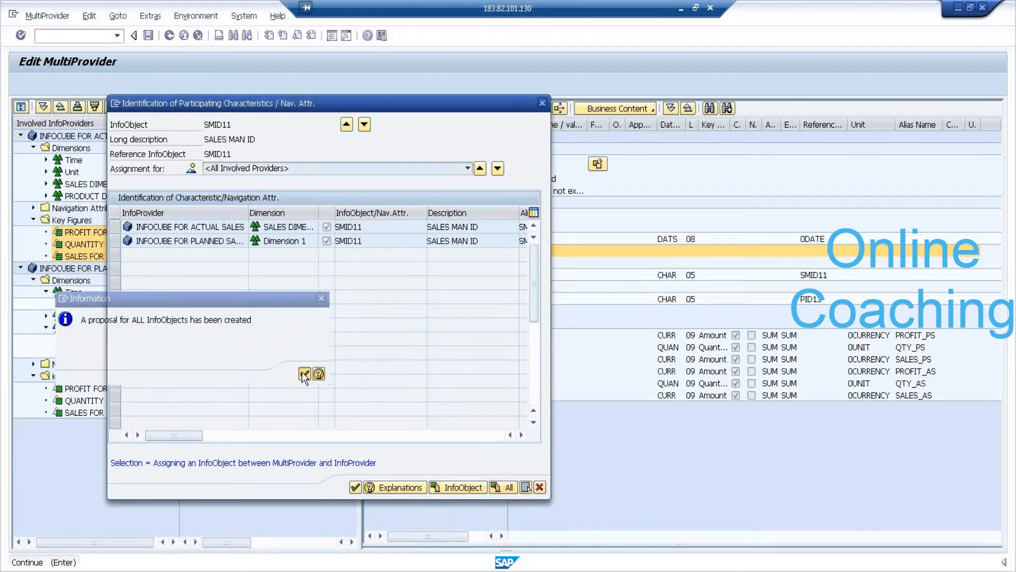
left_click(355, 488)
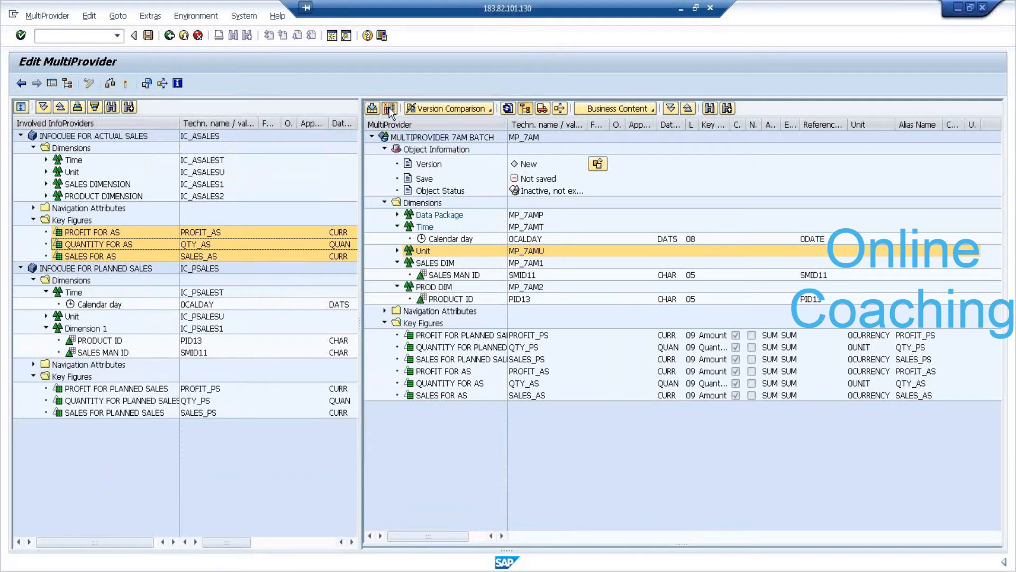
Review the involved key figures, create an assignment proposal for all of them and accept the key figure selection
left_click(390, 110)
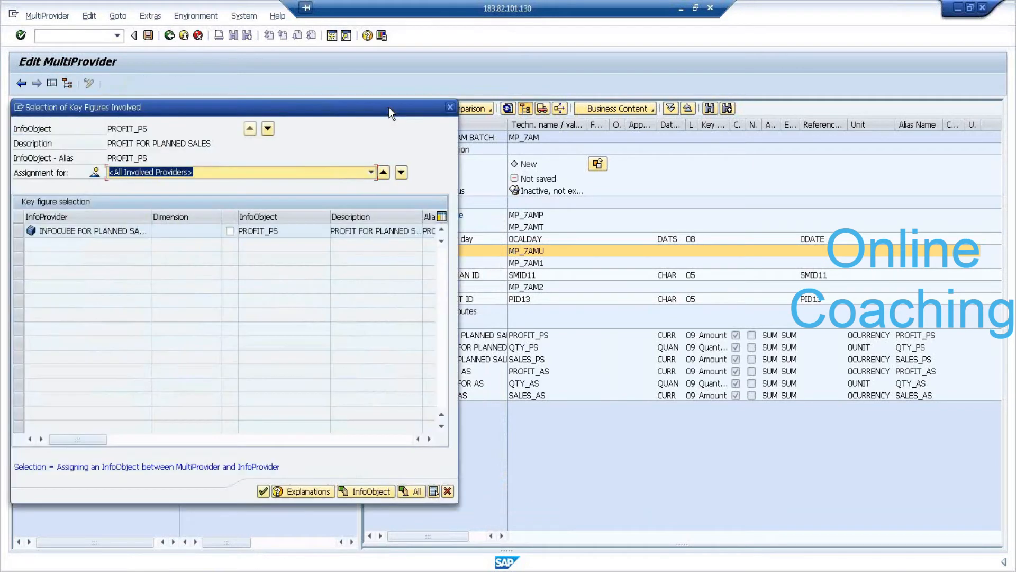
left_click(269, 129)
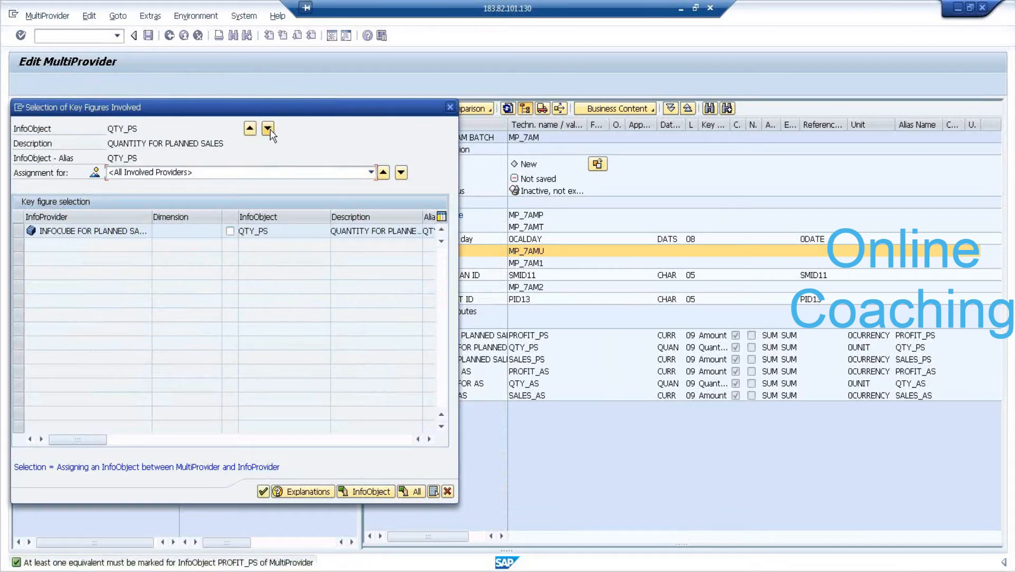
left_click(268, 129)
left_click(269, 129)
left_click(90, 233)
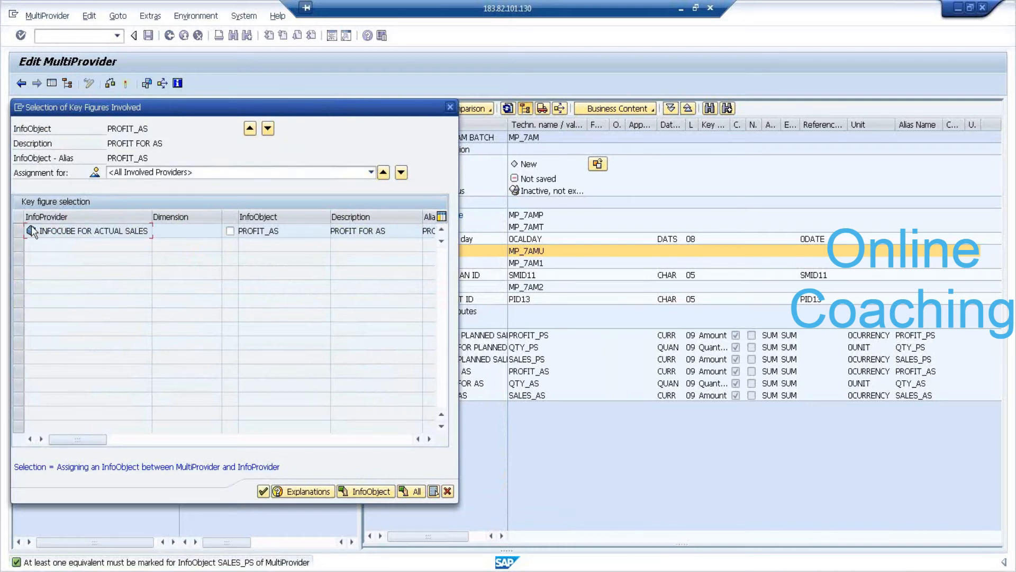
left_click(251, 129)
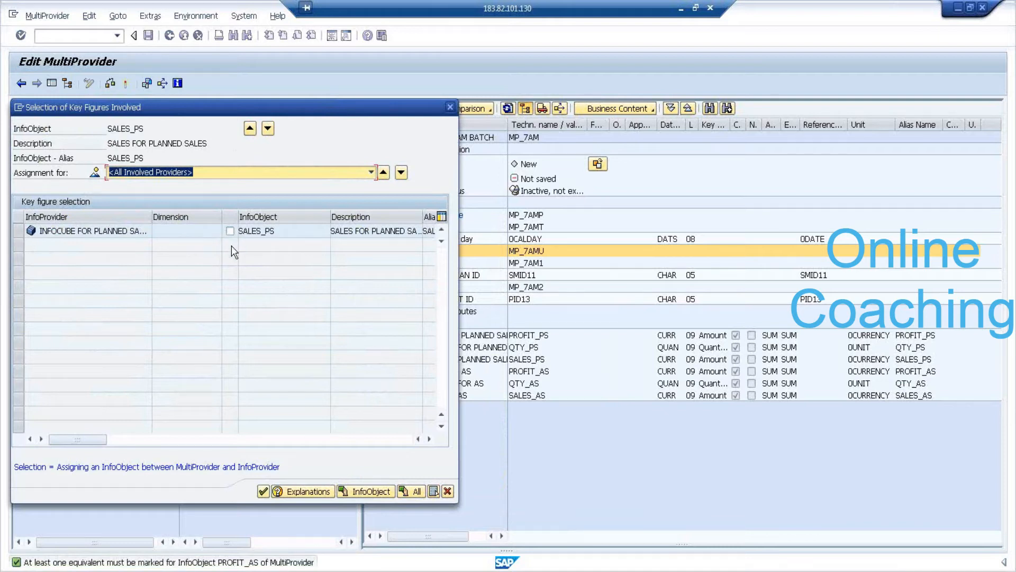
left_click(413, 495)
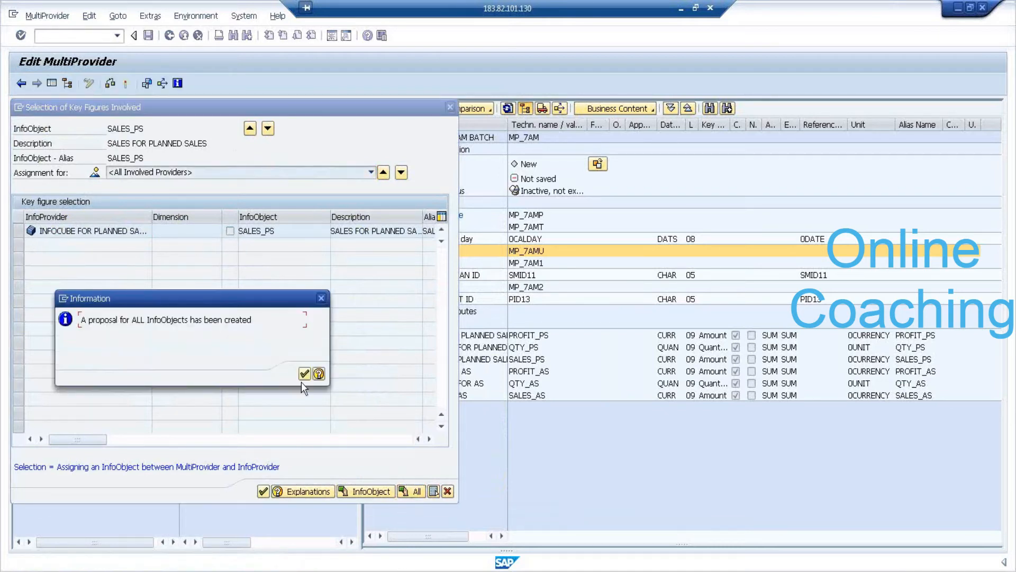
left_click(304, 374)
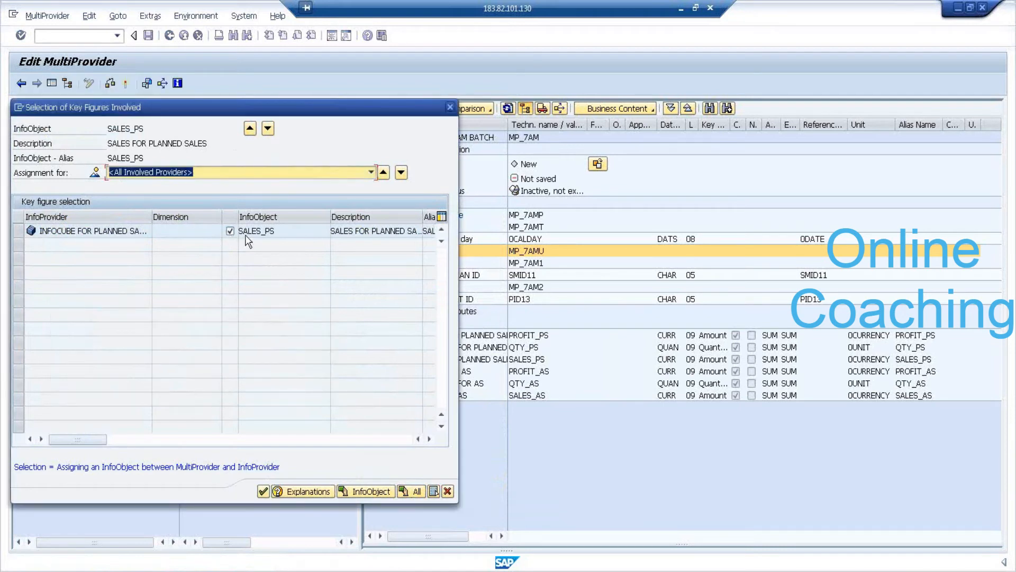
left_click(262, 494)
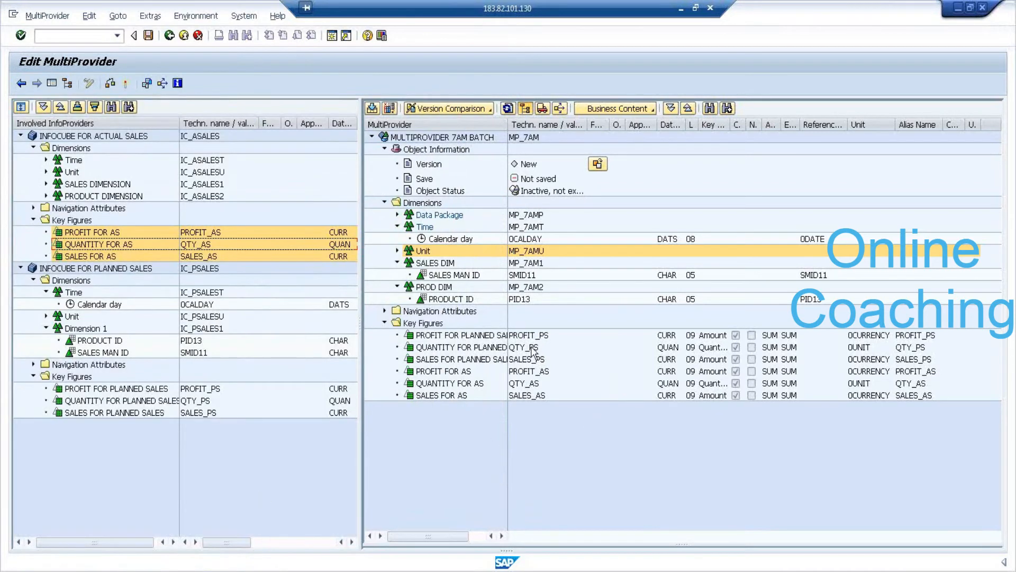
Activate MultiProvider MP_7AM, continuing past the check messages
left_click(127, 84)
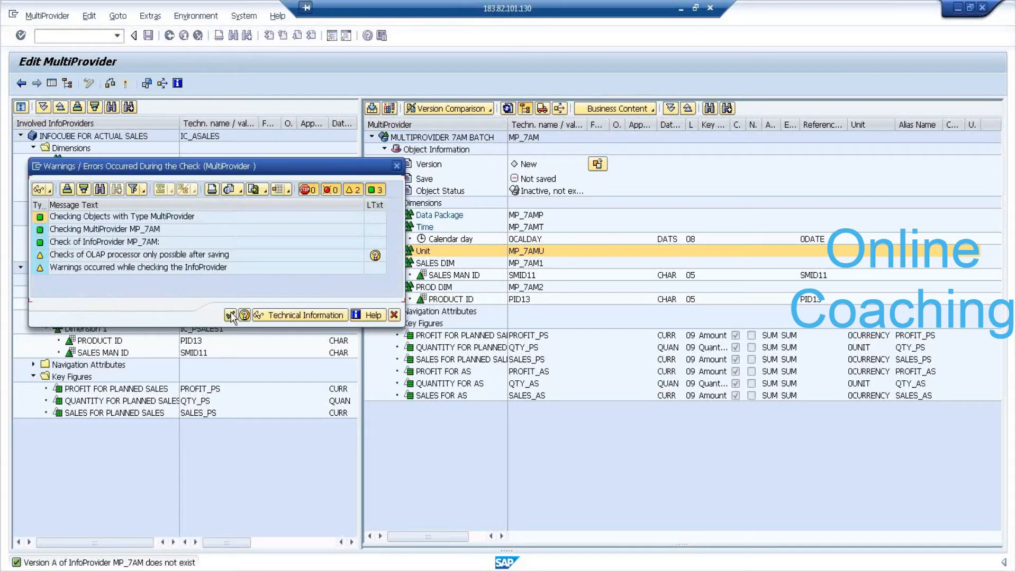
left_click(230, 315)
left_click(182, 310)
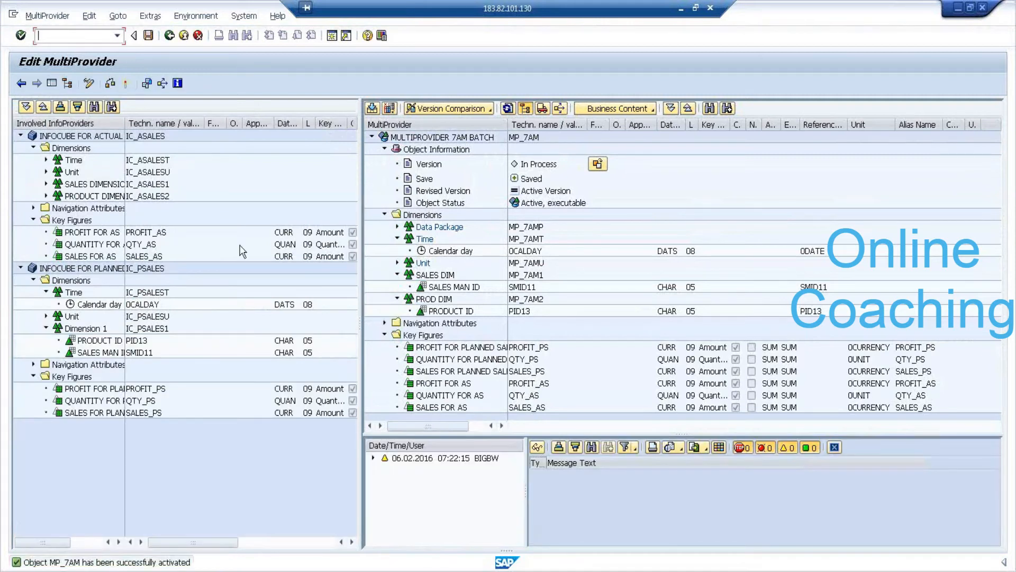
Return to the InfoProvider tree and select MULTIPROVIDER 7AM BATCH under IA FOR MULTIPROVIDER CLASS
left_click(168, 36)
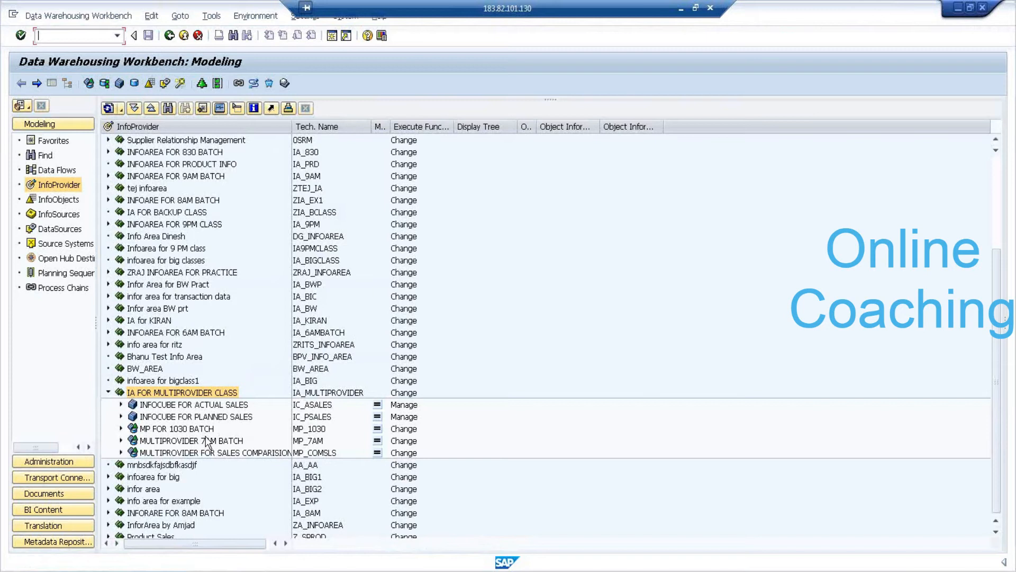
left_click(230, 442)
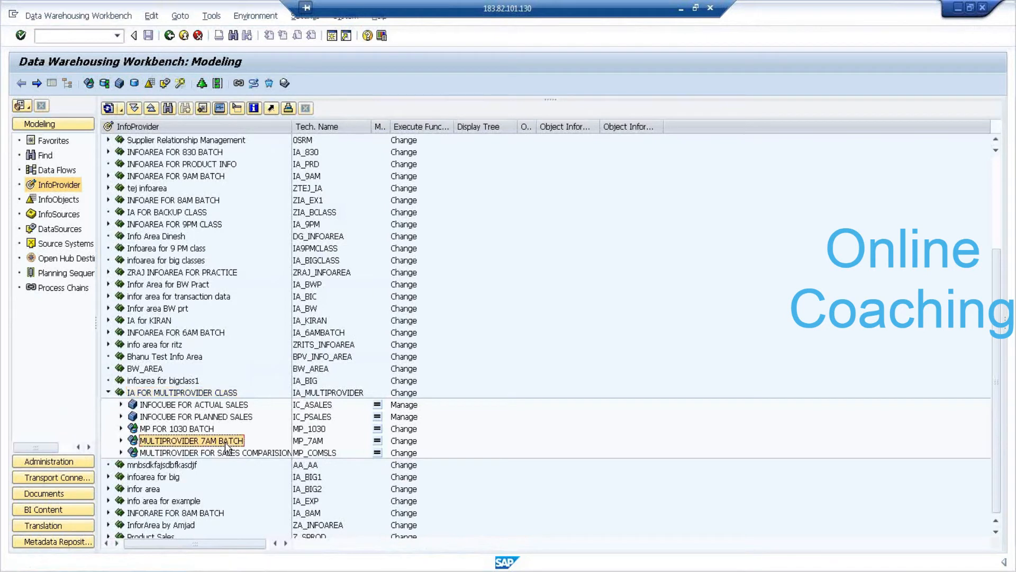
Pick out the technical name MP_7AM, then launch BEx Analyzer with RRMX and allow access to its file
left_click(317, 442)
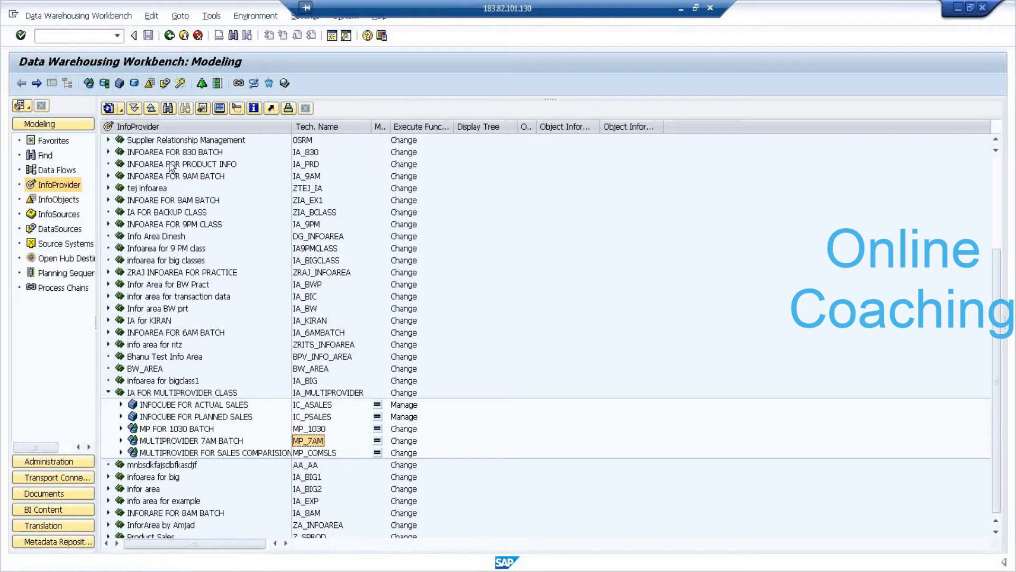
left_click(101, 33)
key("Return")
left_click(379, 321)
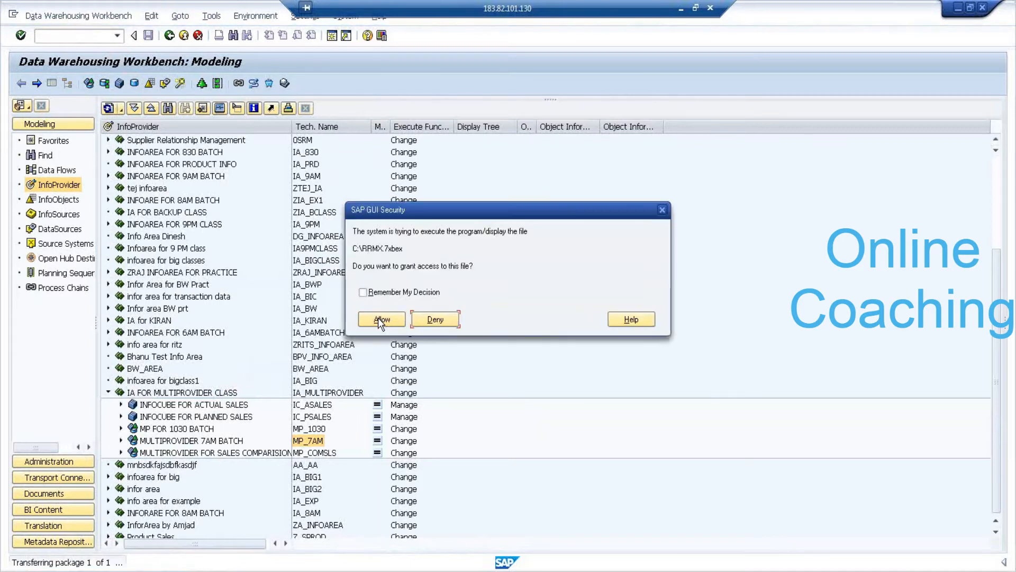
left_click(384, 322)
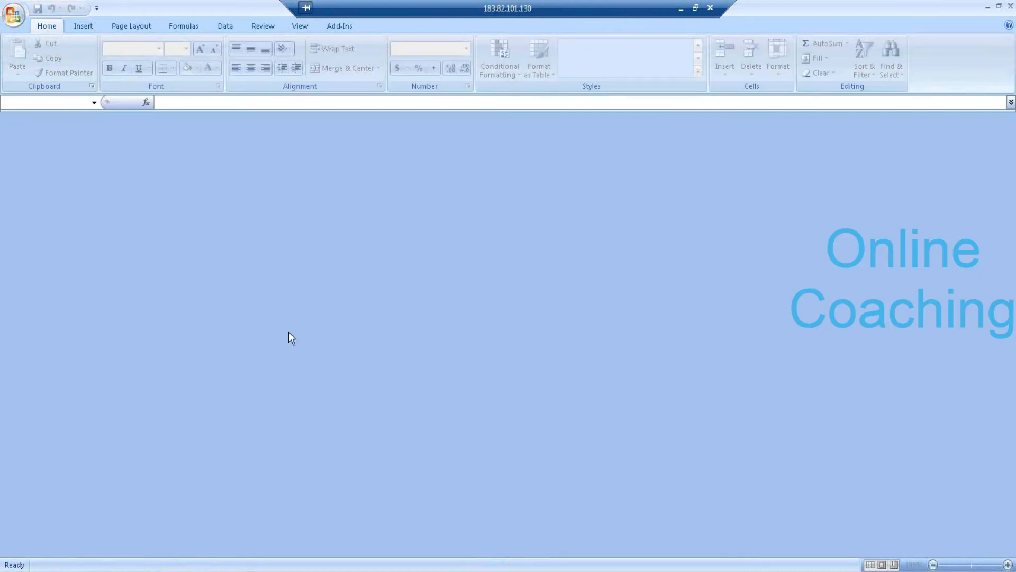
Start creating a new query from BEx Analyzer and log on to SAP BW 7.3 with the account password
left_click(340, 25)
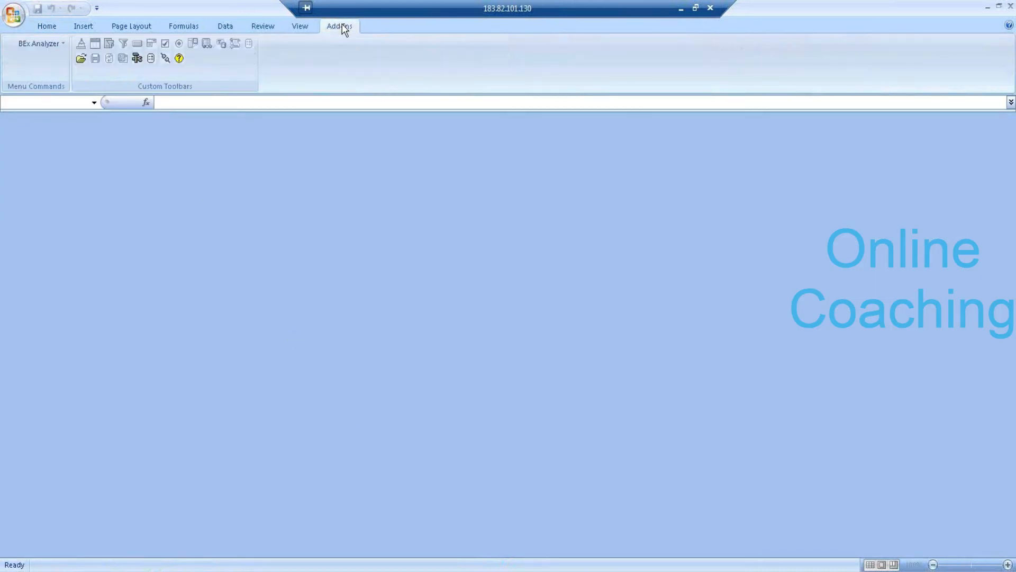
left_click(137, 58)
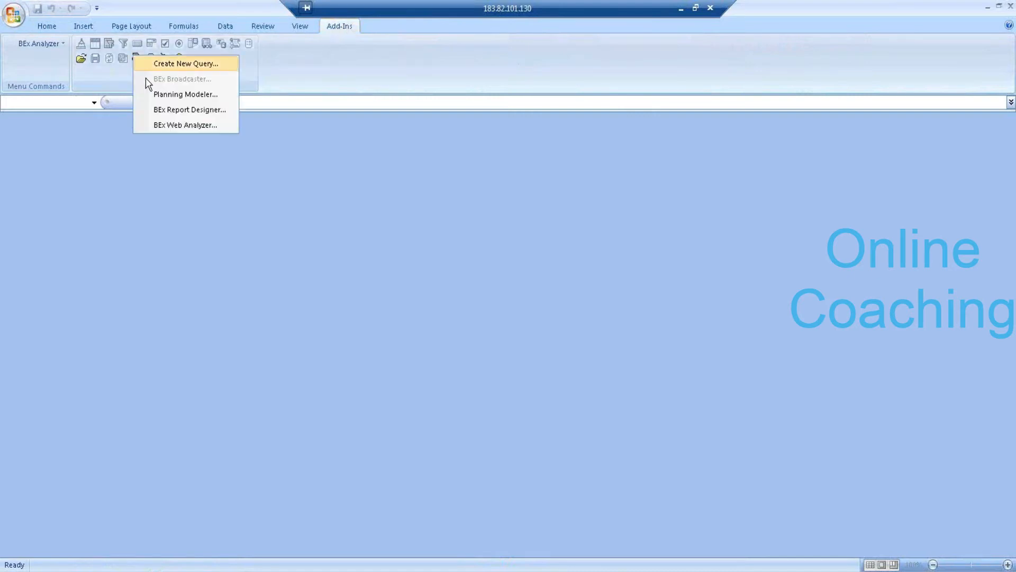
left_click(158, 64)
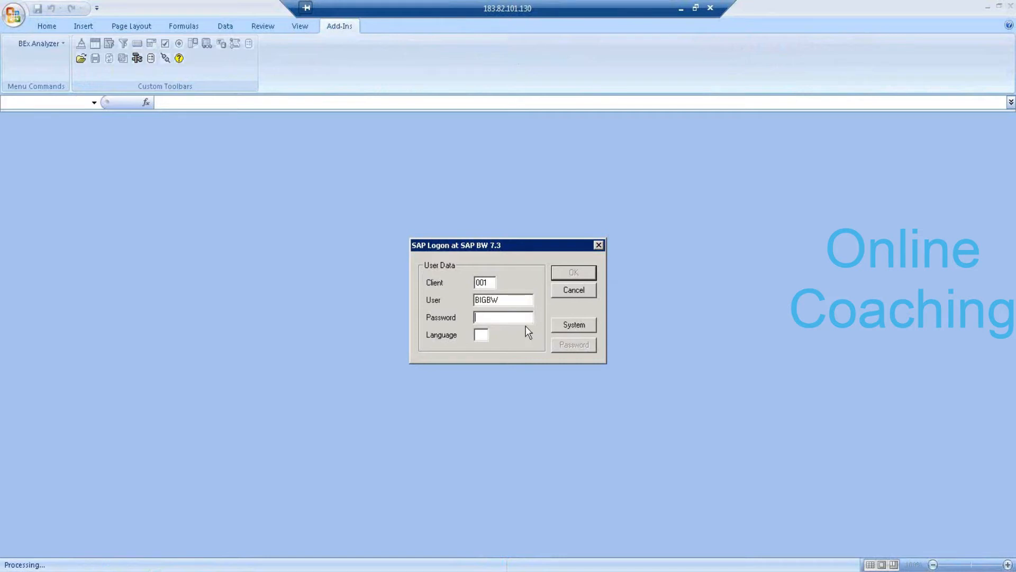
type("**")
key("Return")
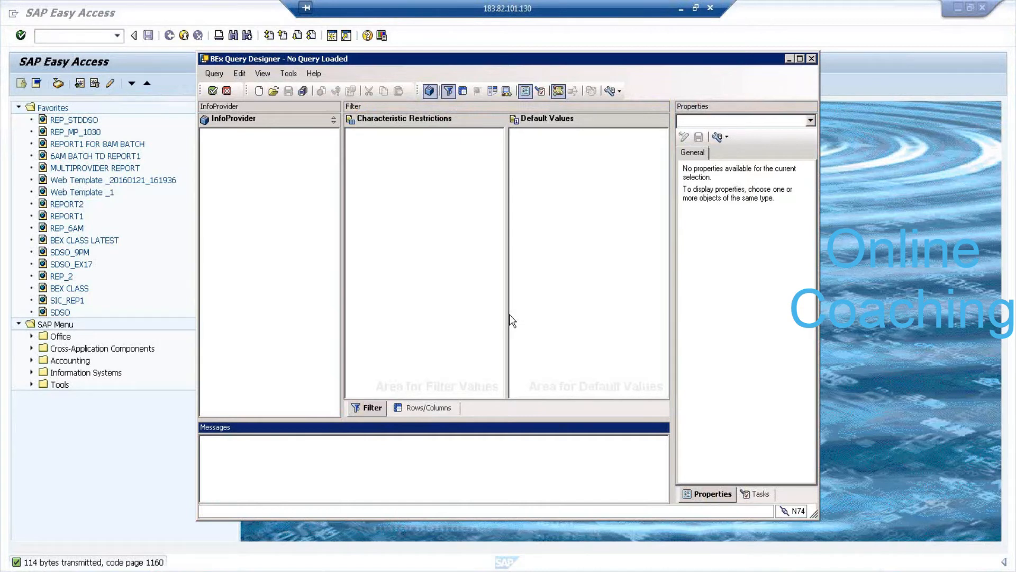
Maximize the Query Designer and create a new query on InfoProvider MP_7AM
double_click(344, 57)
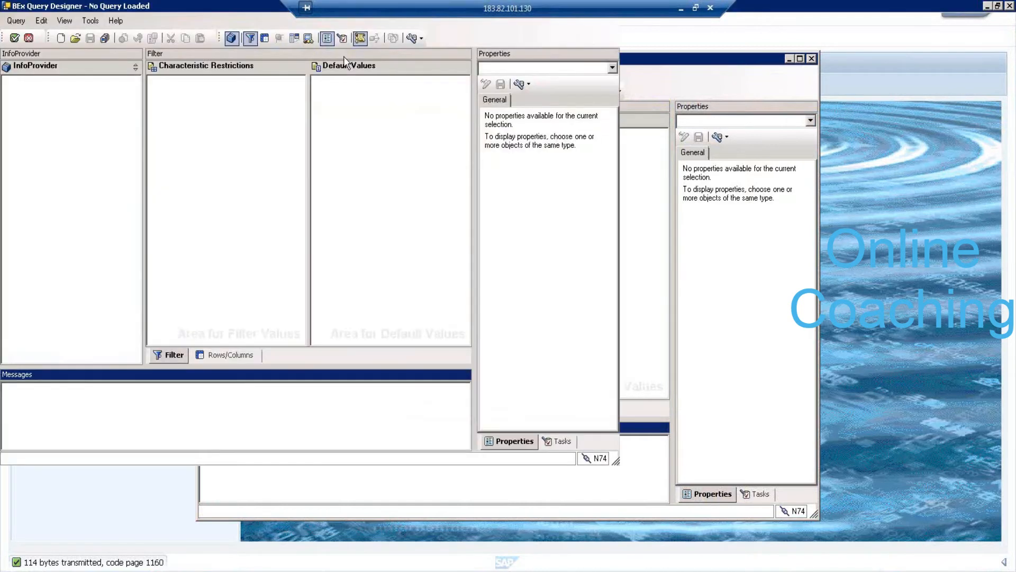
left_click(61, 38)
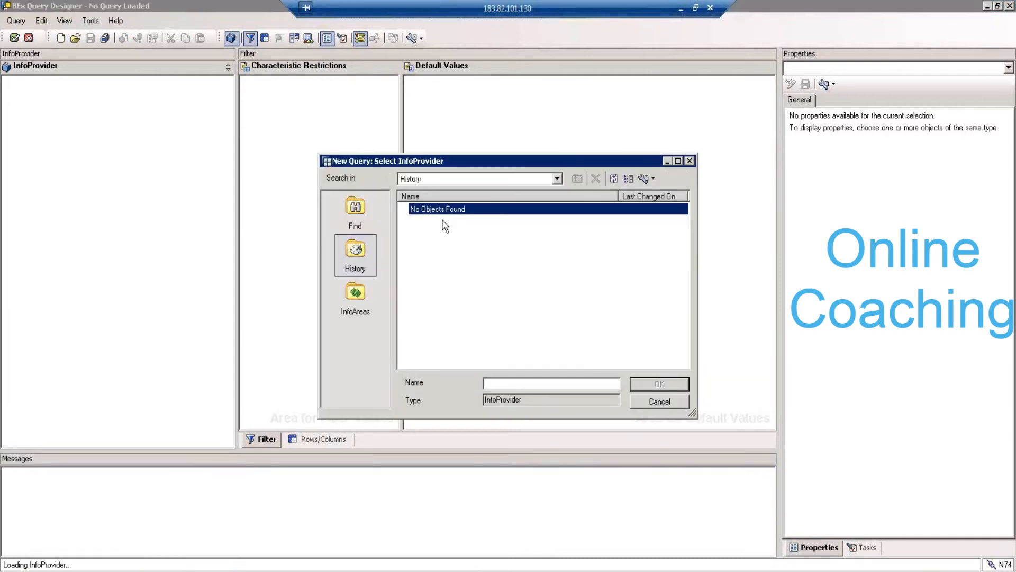
left_click(362, 209)
type("MP_7AM")
left_click(654, 270)
left_click(653, 385)
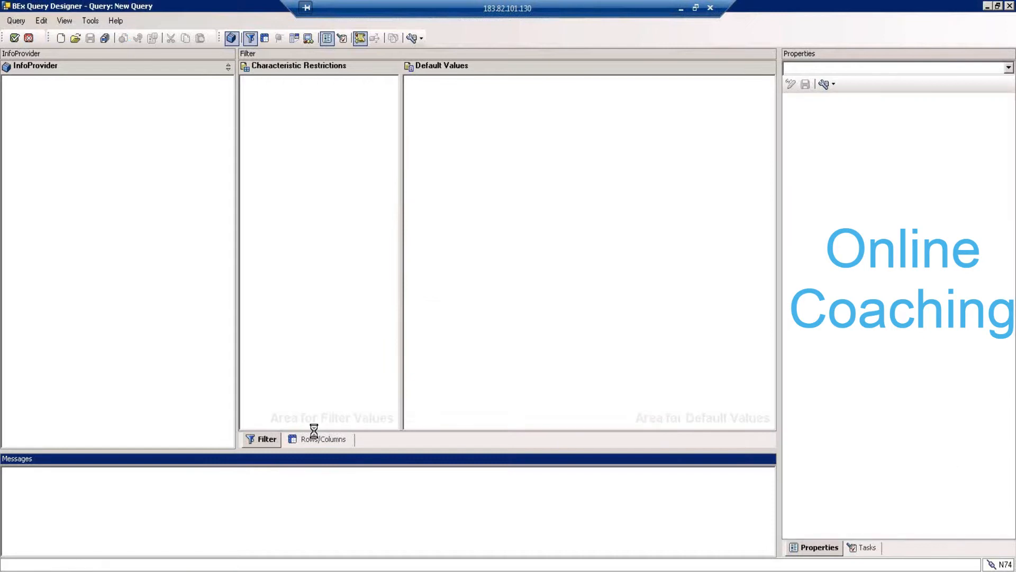
Place SALES MAN ID and PRODUCT ID in the query's rows and InfoProvider in its free characteristics
left_click(314, 437)
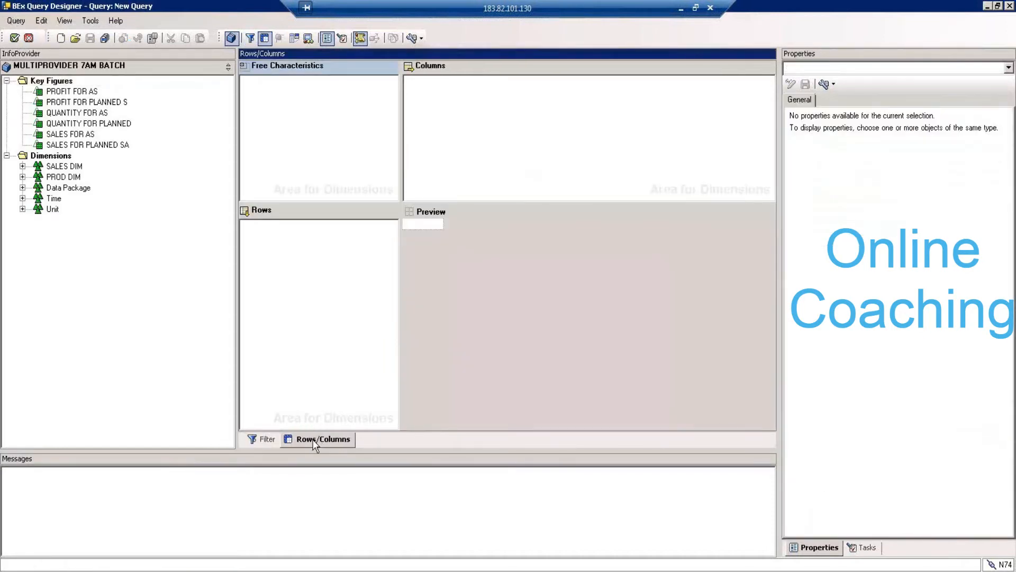
left_click(23, 166)
left_click_drag(86, 177, 249, 265)
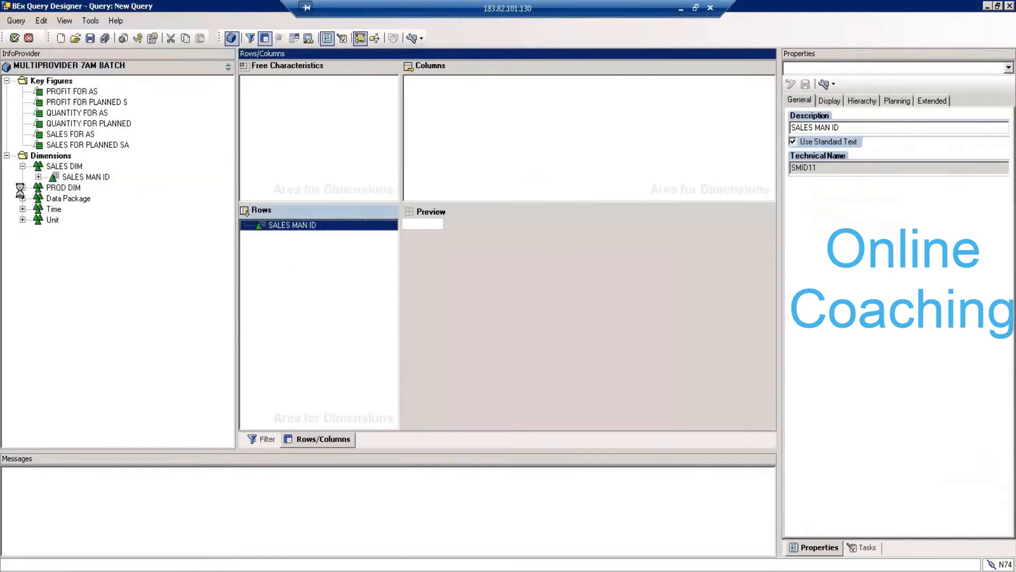
left_click(22, 187)
left_click_drag(83, 198, 259, 248)
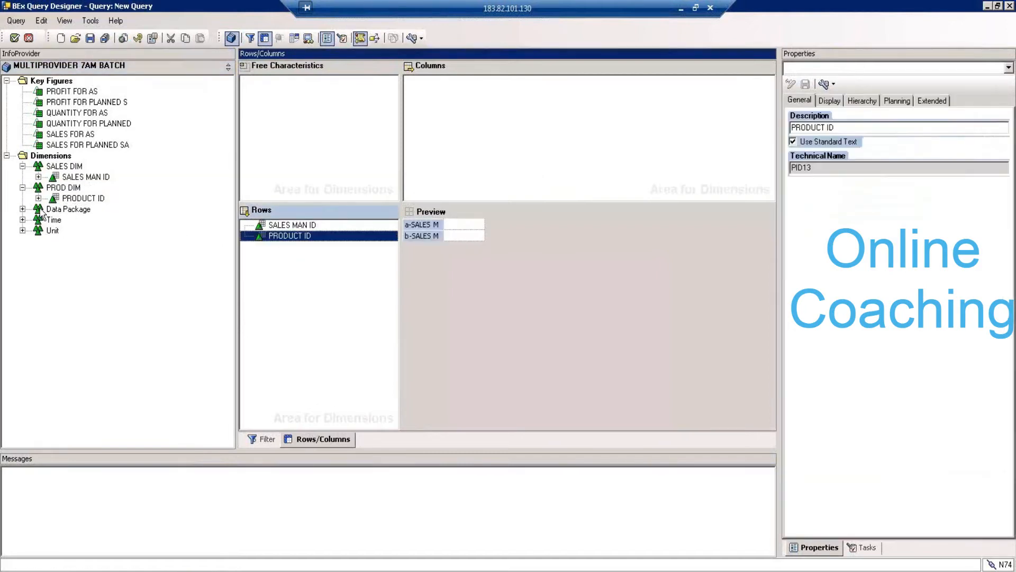
left_click(22, 209)
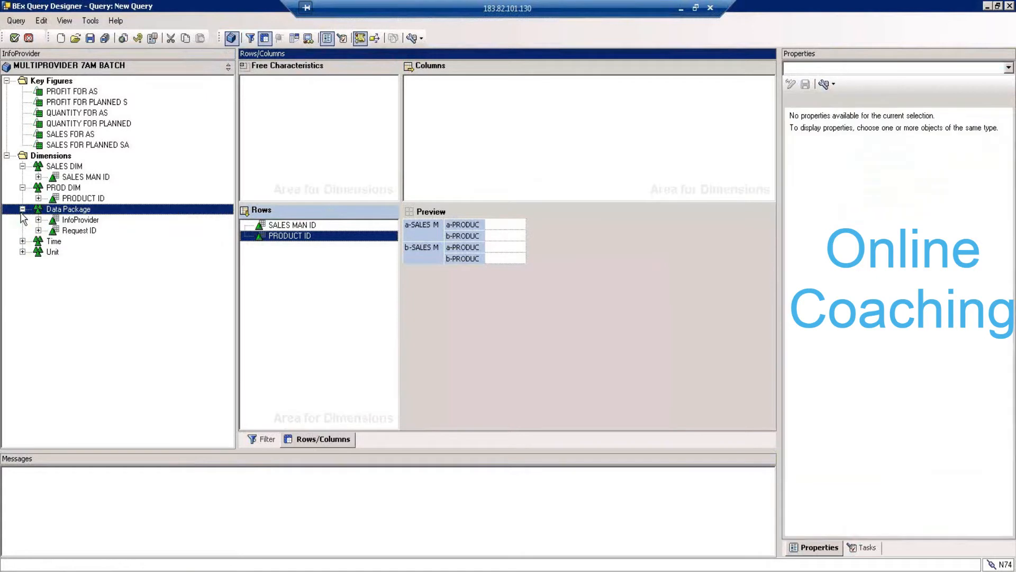
left_click_drag(81, 221, 302, 80)
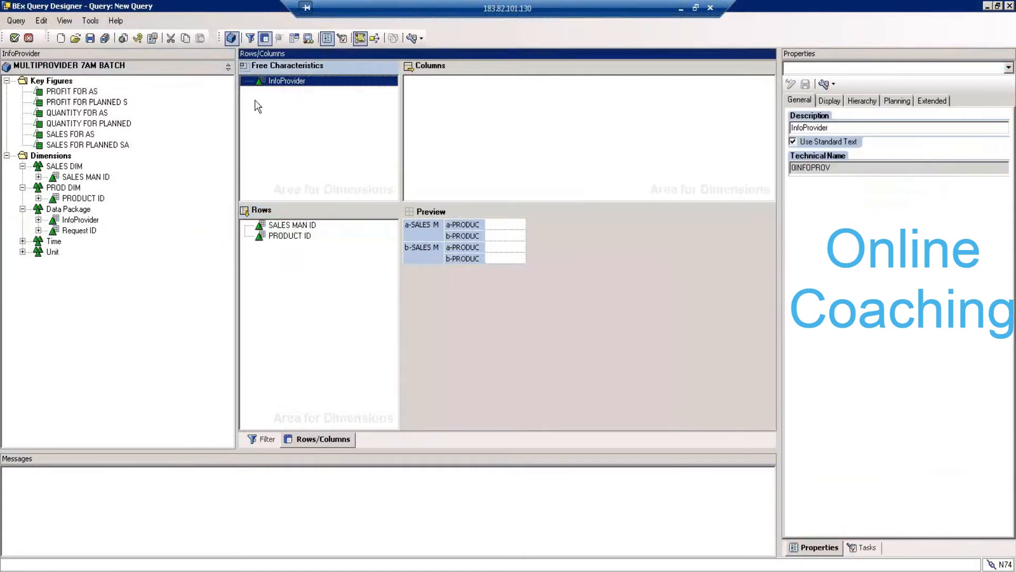
Add all six profit, quantity and sales key figures to the query's columns
left_click(74, 92)
left_click(98, 146, "shift")
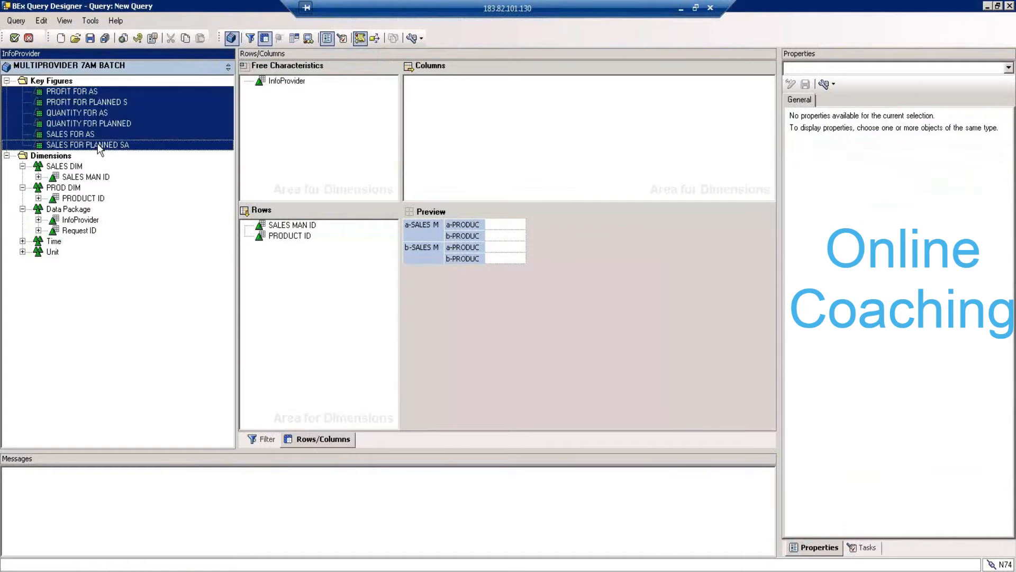
left_click_drag(86, 115, 480, 122)
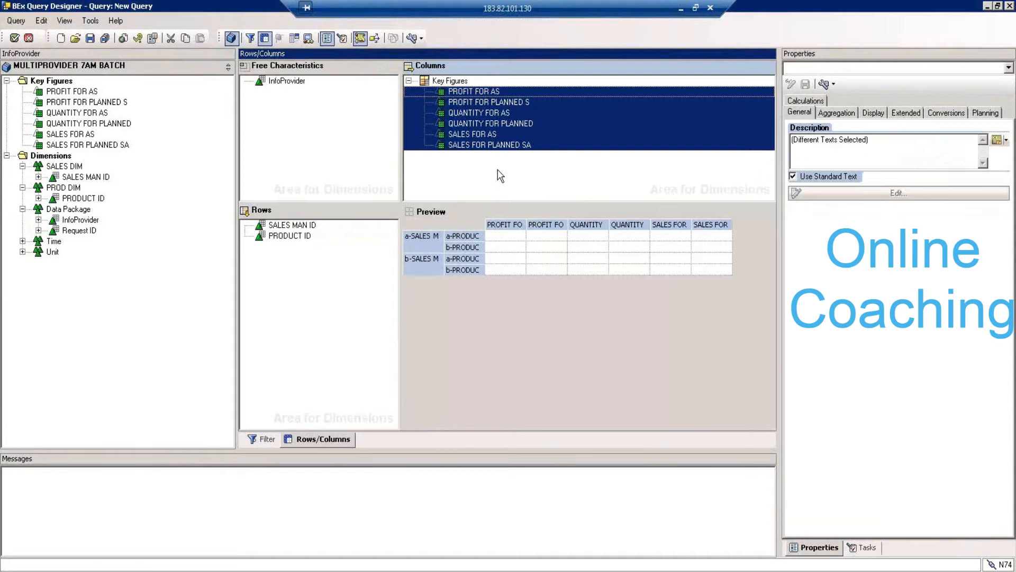
left_click(499, 176)
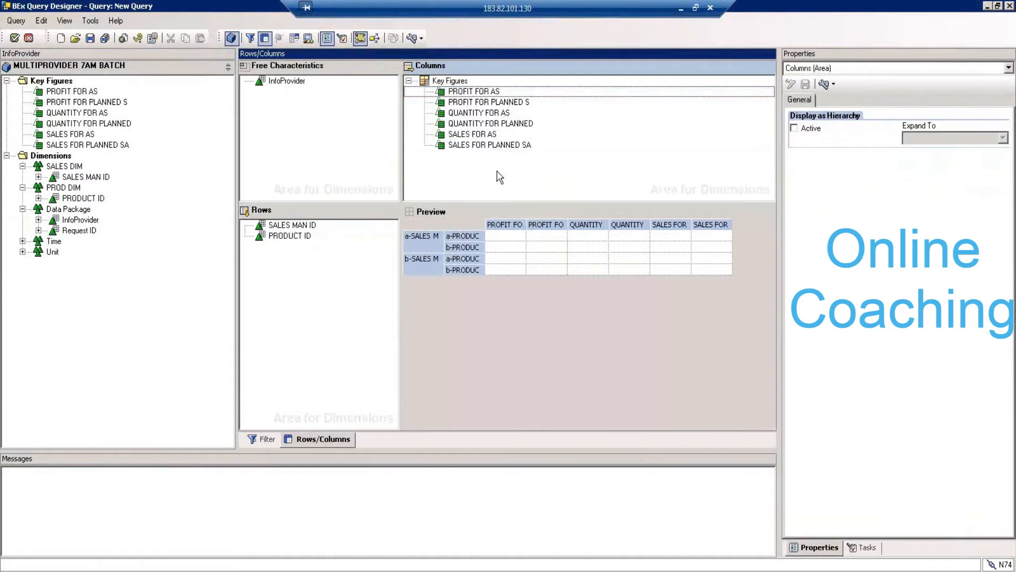
Create a new calculated key figure for the MultiProvider and open its definition for editing
left_click(54, 80)
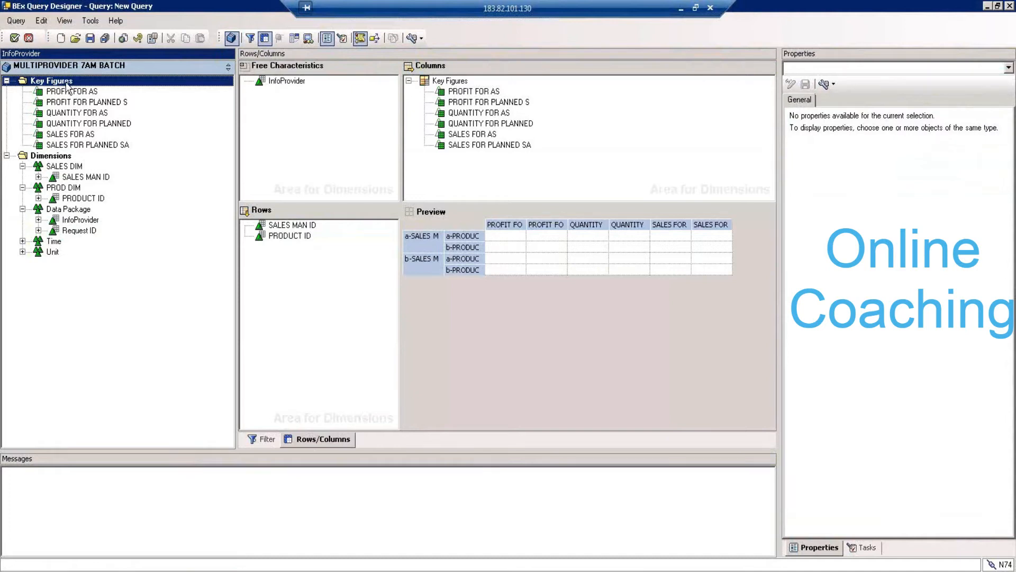
right_click(64, 85)
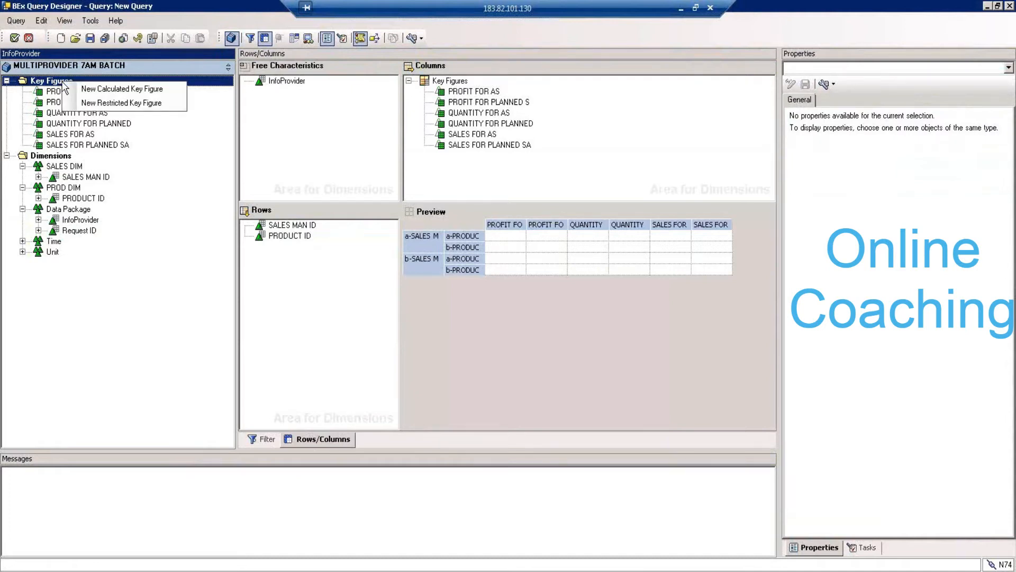
left_click(102, 90)
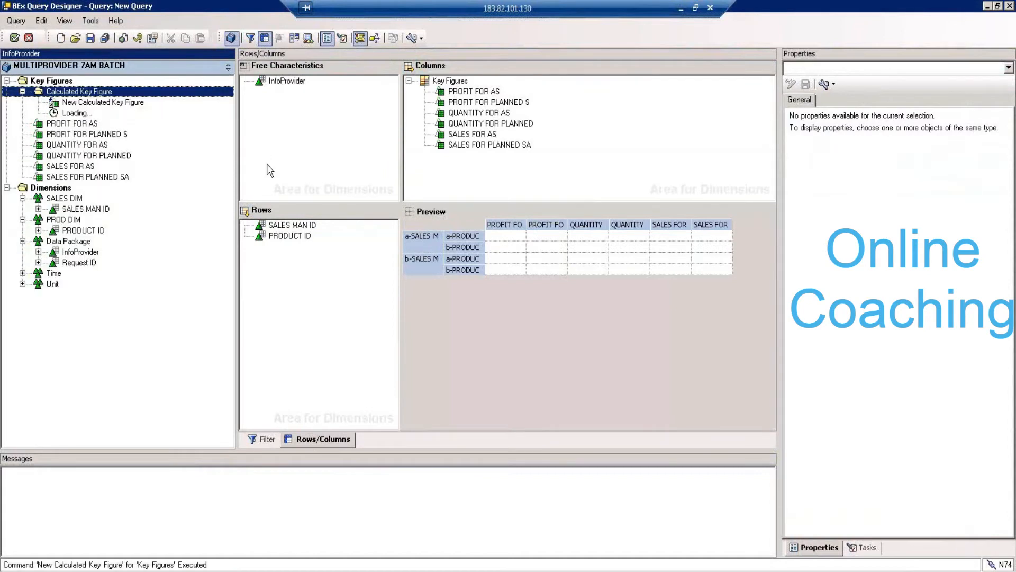
double_click(112, 102)
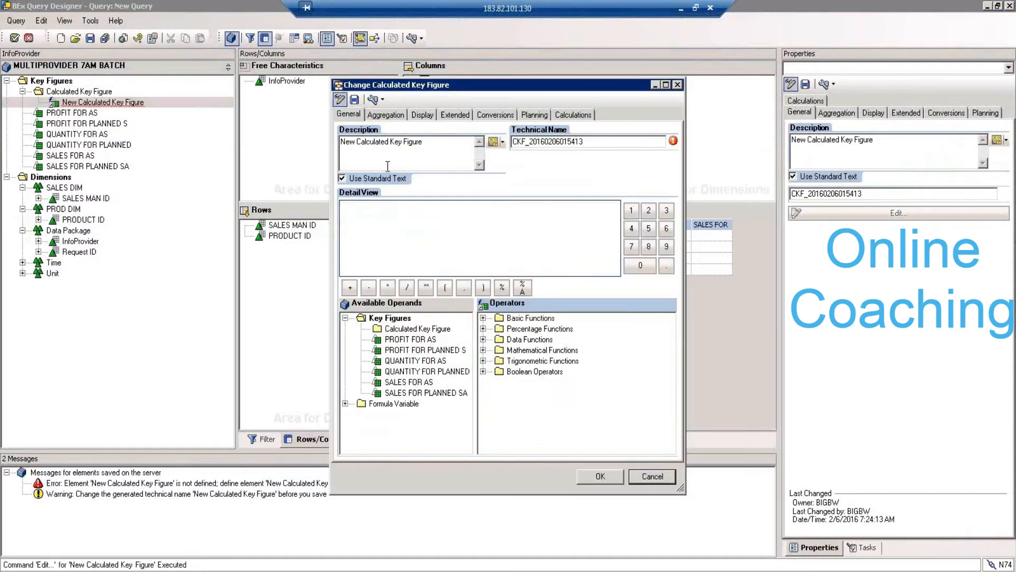
Set the calculated key figure's description to SALES COMPARISION REPORT and its technical name to CKF_SLSCOMP
key("Home")
key("Delete")
key("Delete")
key("Delete")
key("Delete")
key("Delete")
key("Delete")
key("Delete")
key("Delete")
key("Delete")
key("Delete")
key("Delete")
key("Delete")
key("Delete")
key("Delete")
key("Delete")
key("Delete")
key("Delete")
key("Delete")
key("Delete")
key("Delete")
key("Delete")
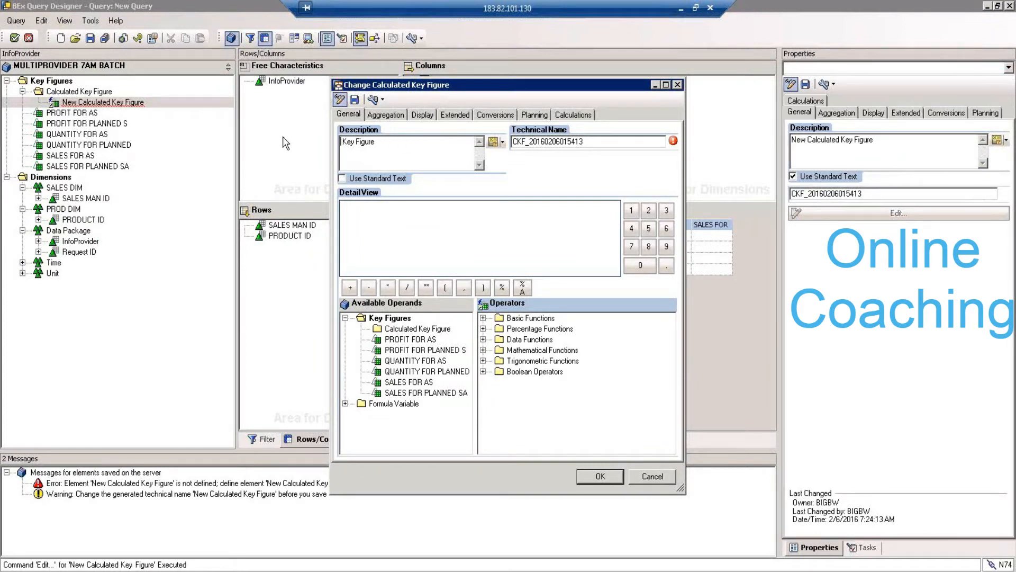
type("sales comparision report")
key("Tab")
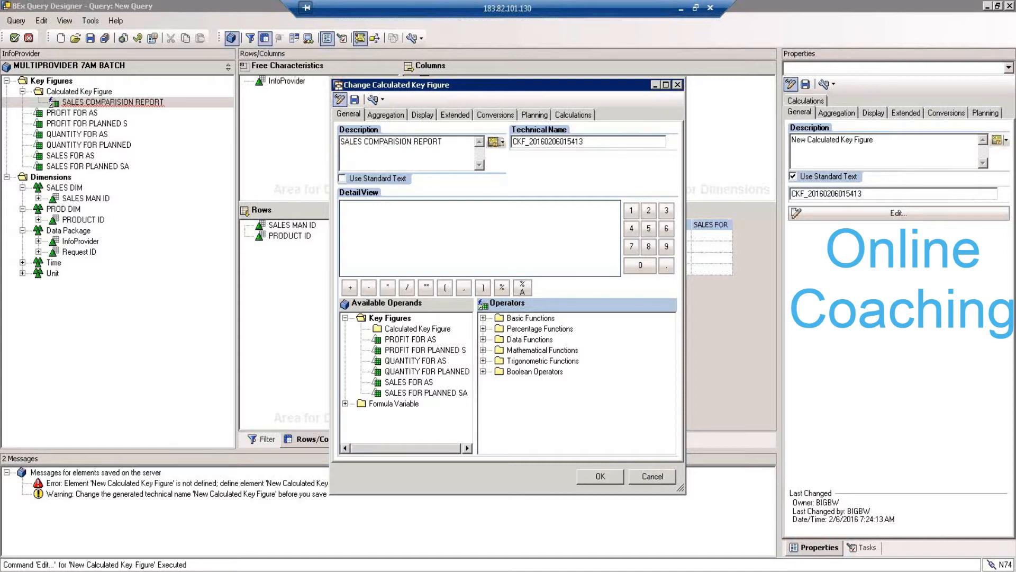
left_click_drag(584, 141, 531, 142)
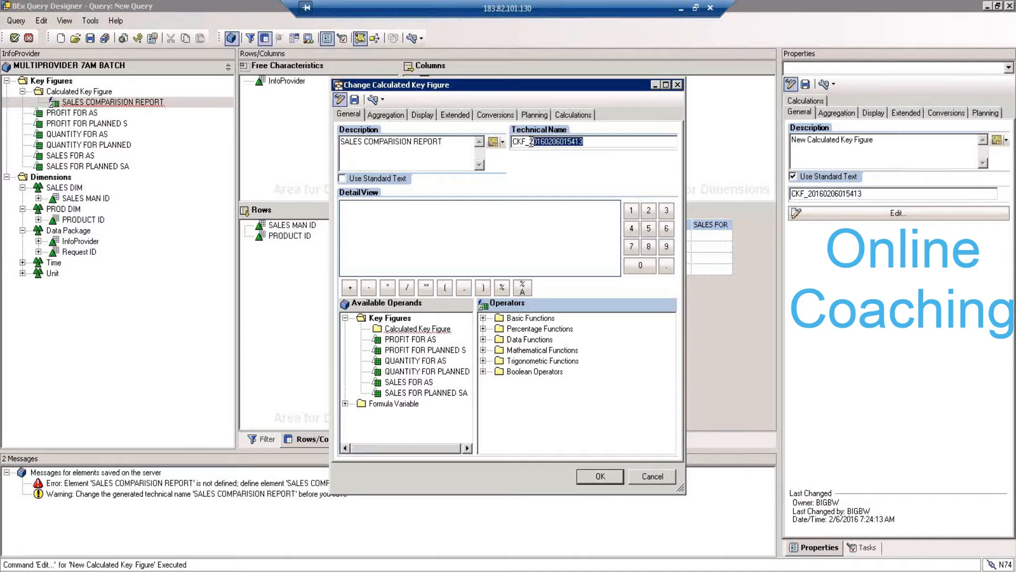
type("SLSCOMP")
Define the calculated key figure's formula as SALES FOR PLANNED SA - SALES FOR AS
left_click(457, 393)
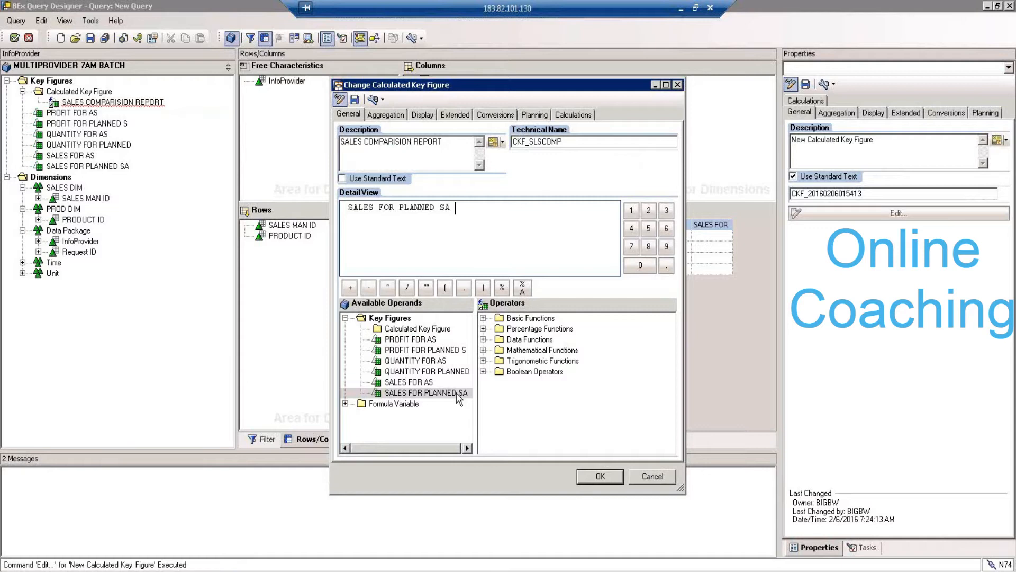
left_click(369, 288)
double_click(425, 381)
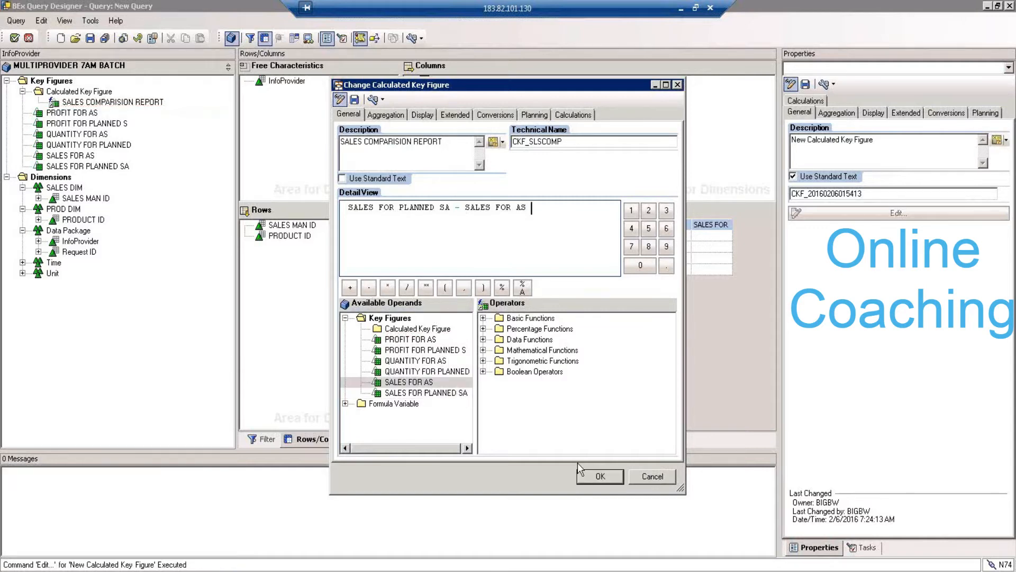
Save the calculated key figure SALES COMPARISION REPORT and accept its definition
left_click(354, 99)
left_click(518, 322)
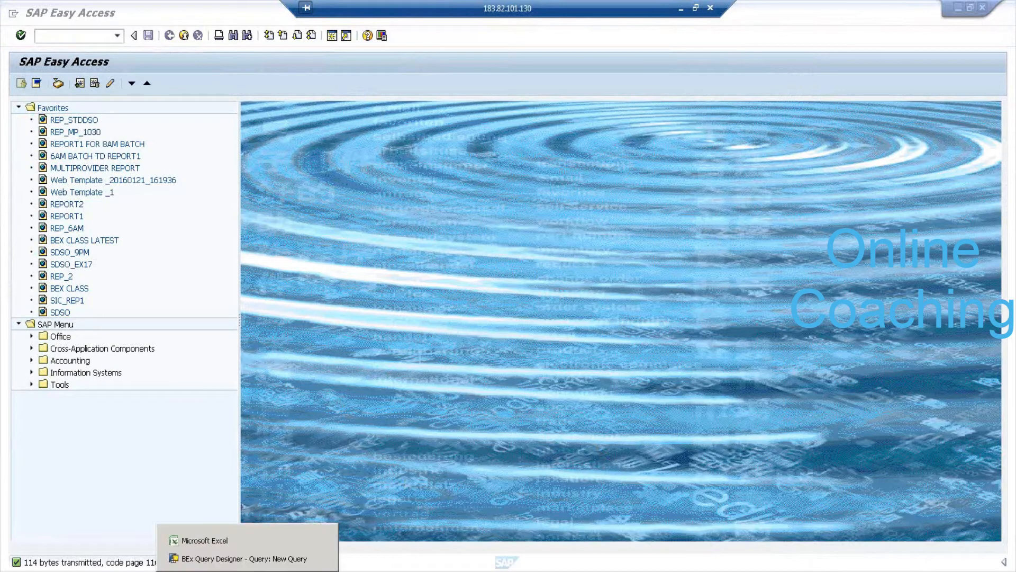
left_click(239, 556)
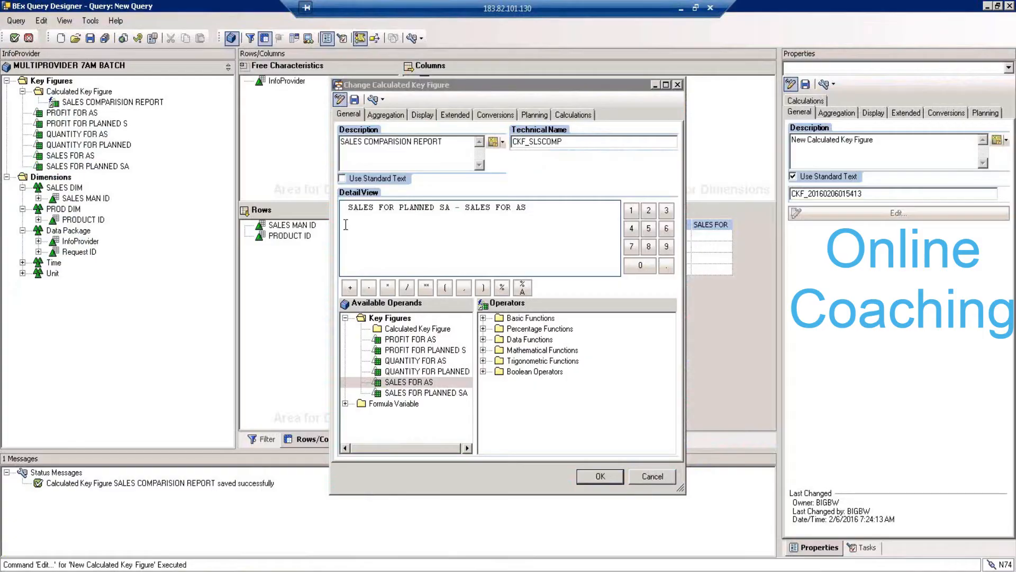
left_click(609, 476)
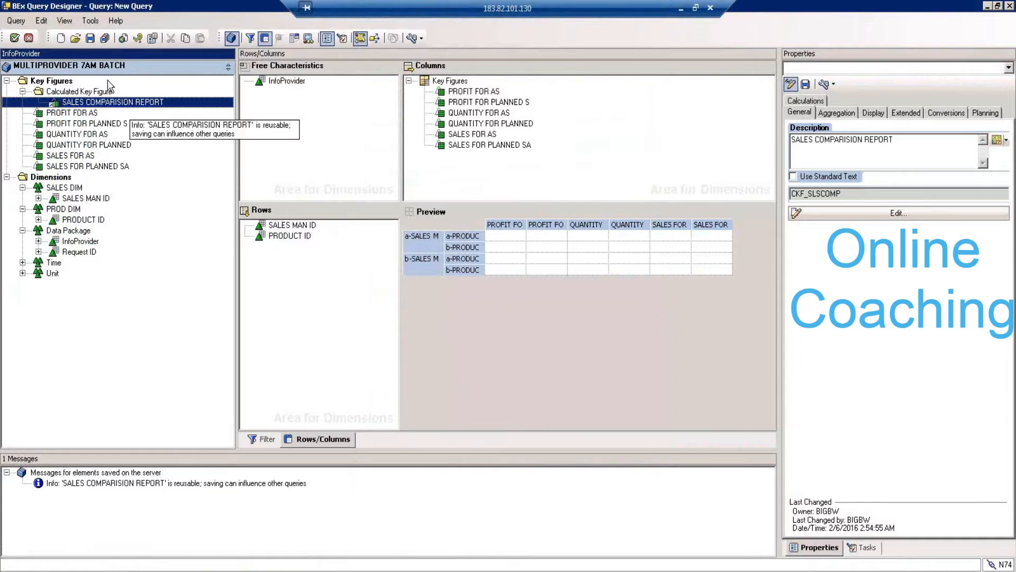
Try to add the calculated key figure SALES COMPARISION REPORT to the query layout
left_click_drag(122, 104, 345, 166)
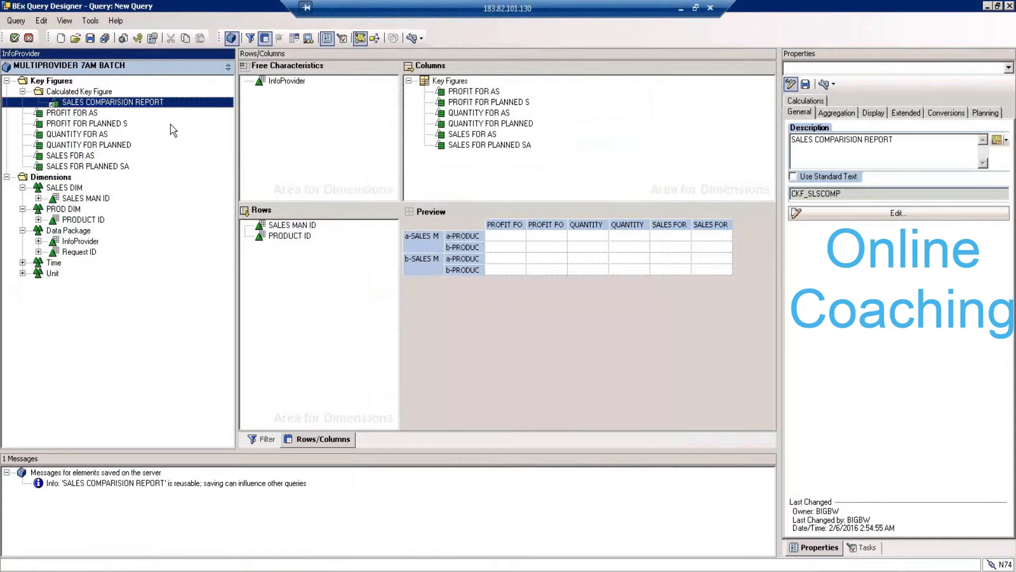
left_click(99, 116)
left_click(104, 103)
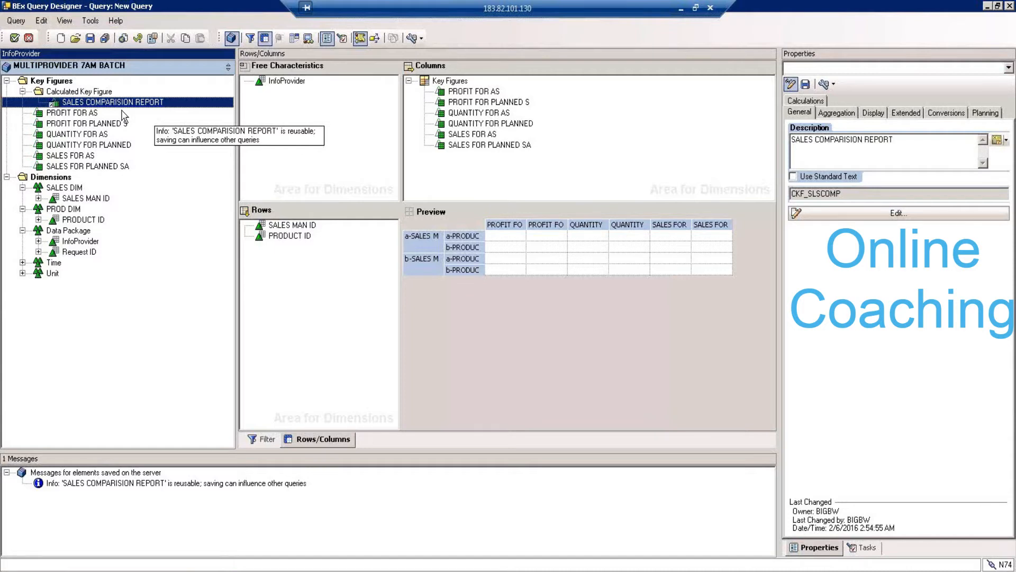
left_click(82, 111)
left_click(79, 107)
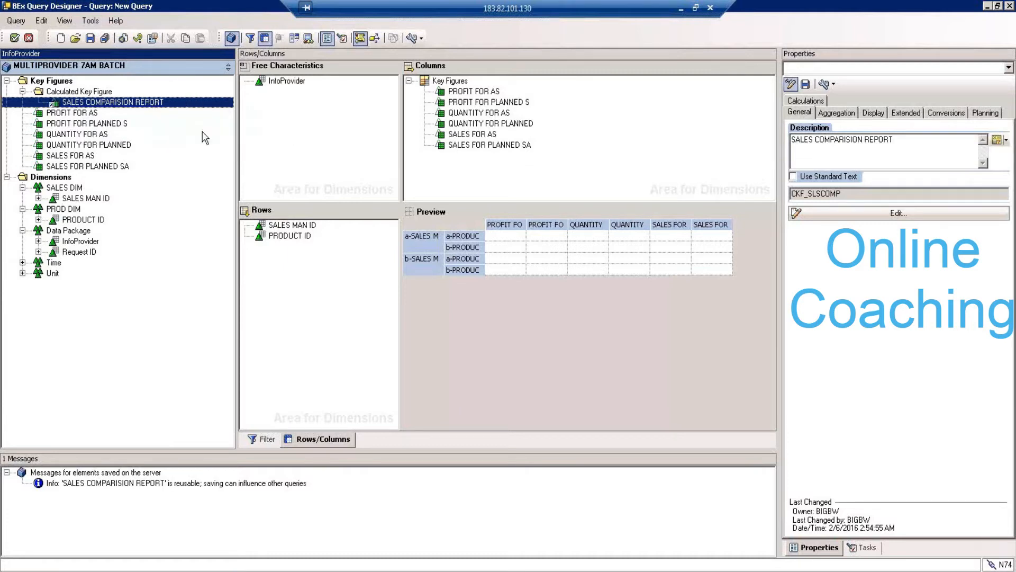
left_click(86, 114)
mouse_move(86, 114)
left_mouse_down()
mouse_move(458, 164)
mouse_move(86, 120)
left_mouse_up()
left_click(79, 101)
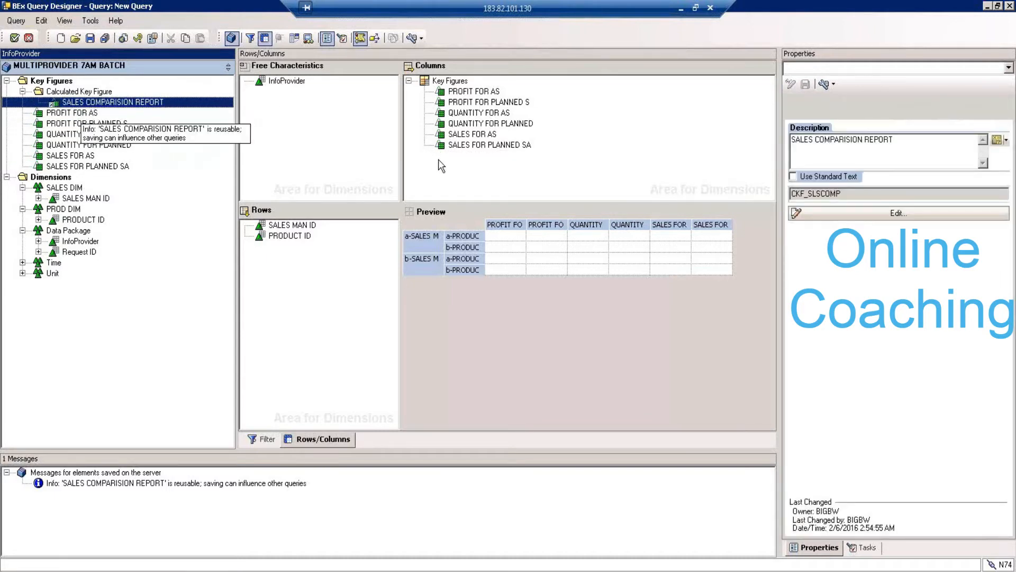
Save the calculated key figure SALES COMPARISION REPORT again and try to add it to the query's columns
double_click(130, 103)
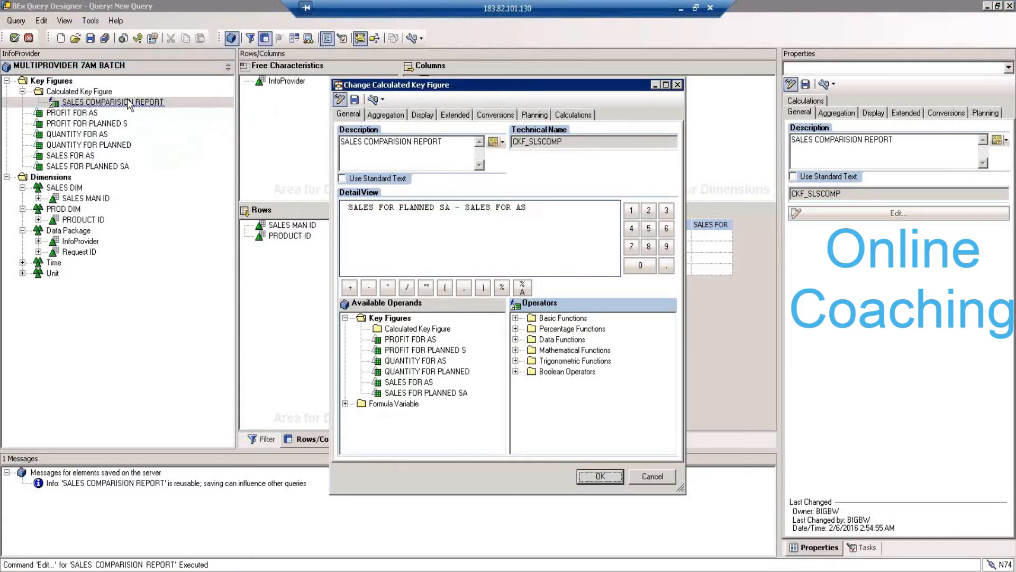
left_click(355, 100)
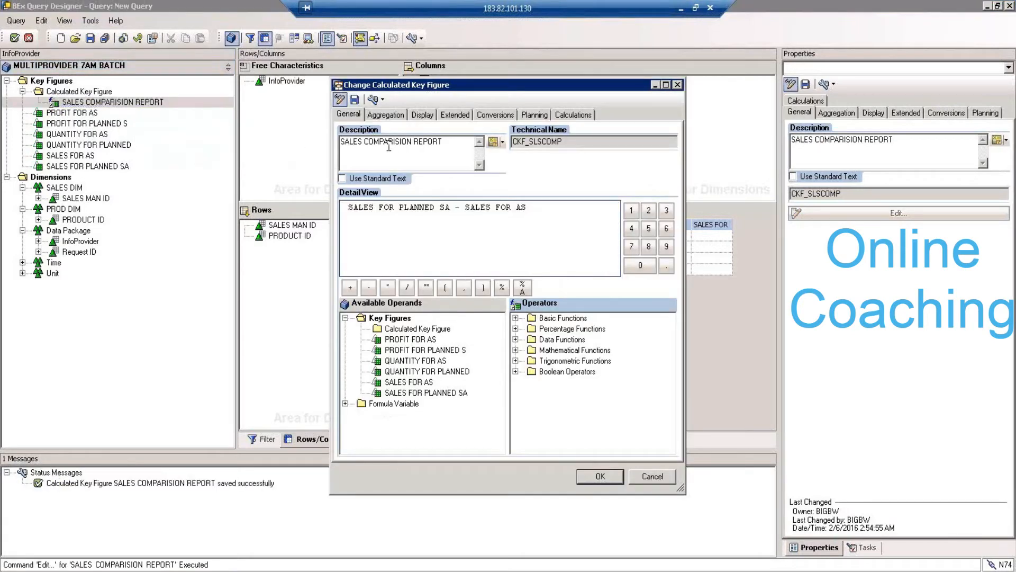
left_click(601, 478)
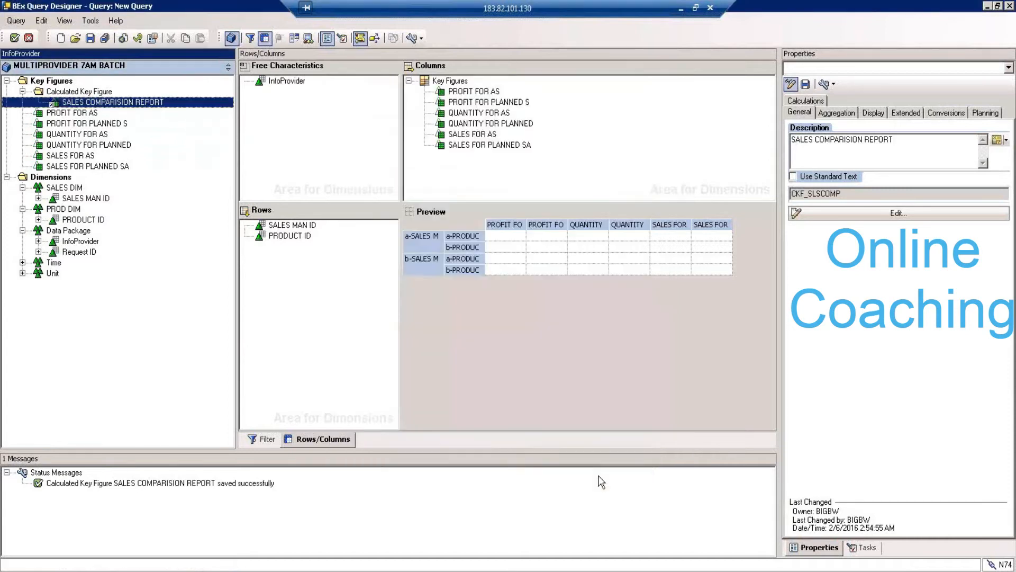
left_click_drag(137, 108, 447, 176)
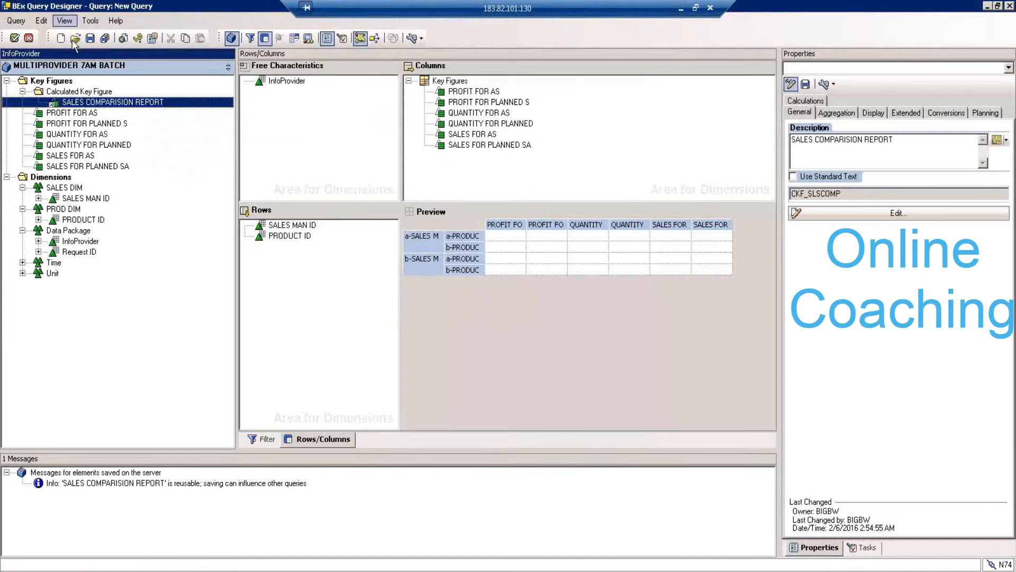
Save the query with description and technical name REP_MP7AM, including the changed calculated key figure SALES COMPARISION REPORT
left_click(89, 41)
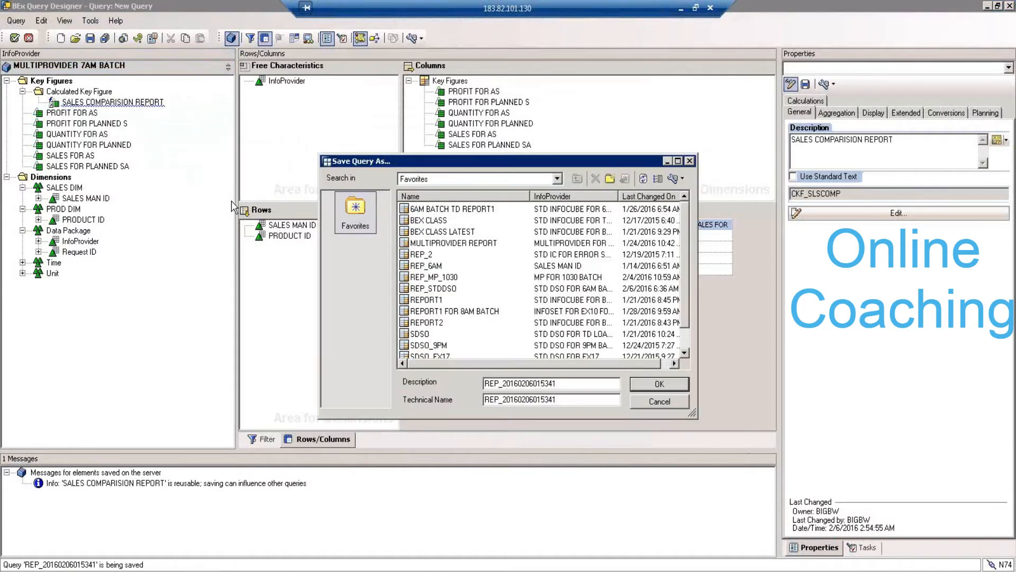
left_click_drag(503, 382, 573, 382)
type("MP7AM")
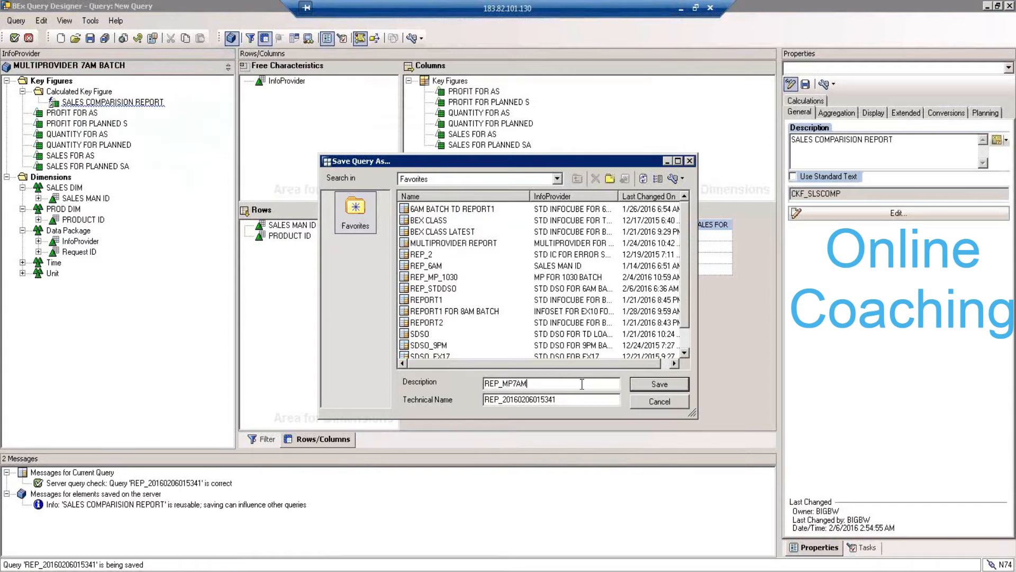
left_click_drag(539, 383, 409, 383)
key("ctrl+c")
left_click_drag(567, 400, 408, 400)
key("ctrl+v")
left_click(666, 385)
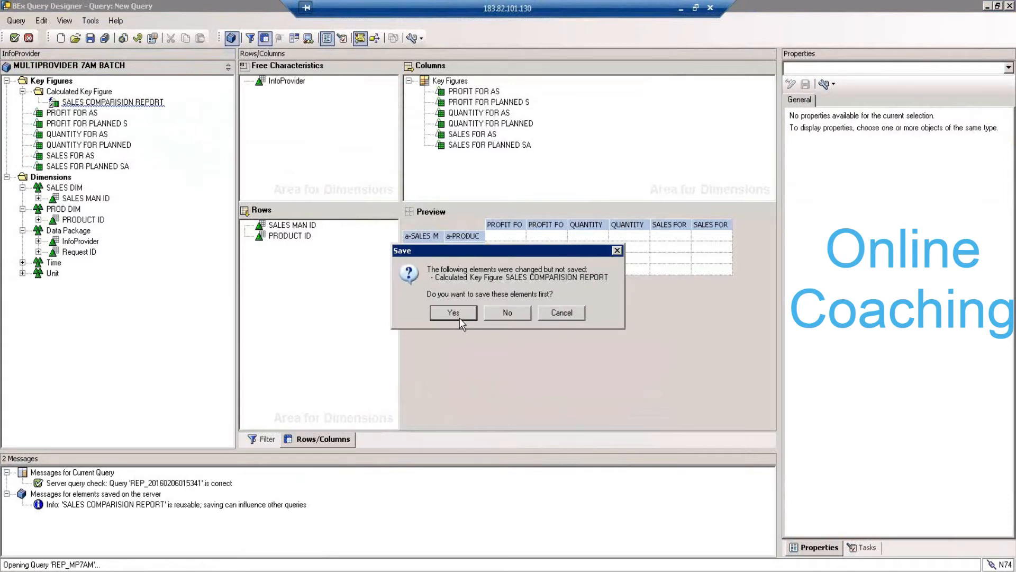
left_click(453, 313)
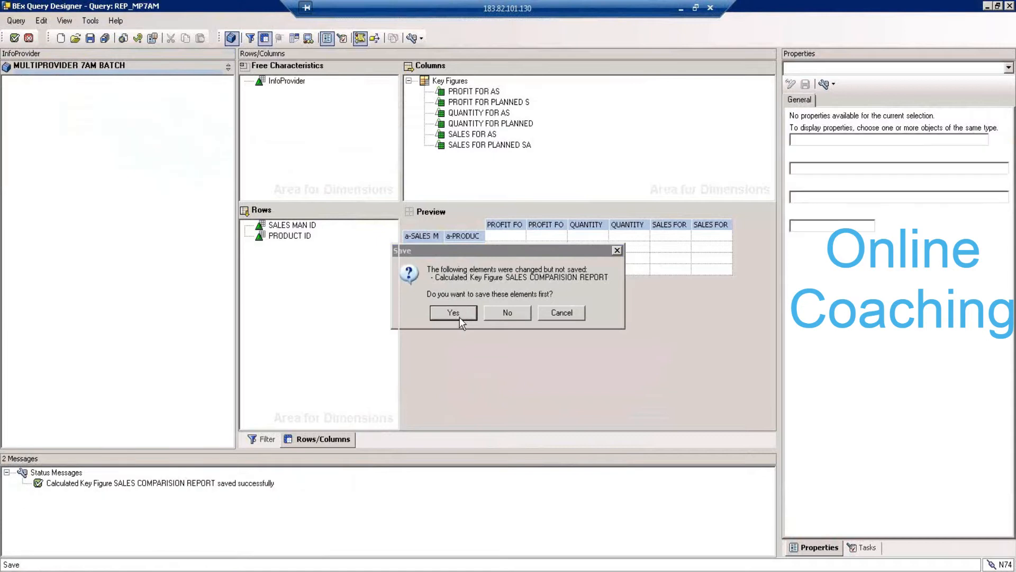
Add the calculated key figure SALES COMPARISION REPORT after SALES FOR PLANNED SA in the columns and save the query
left_click(333, 442)
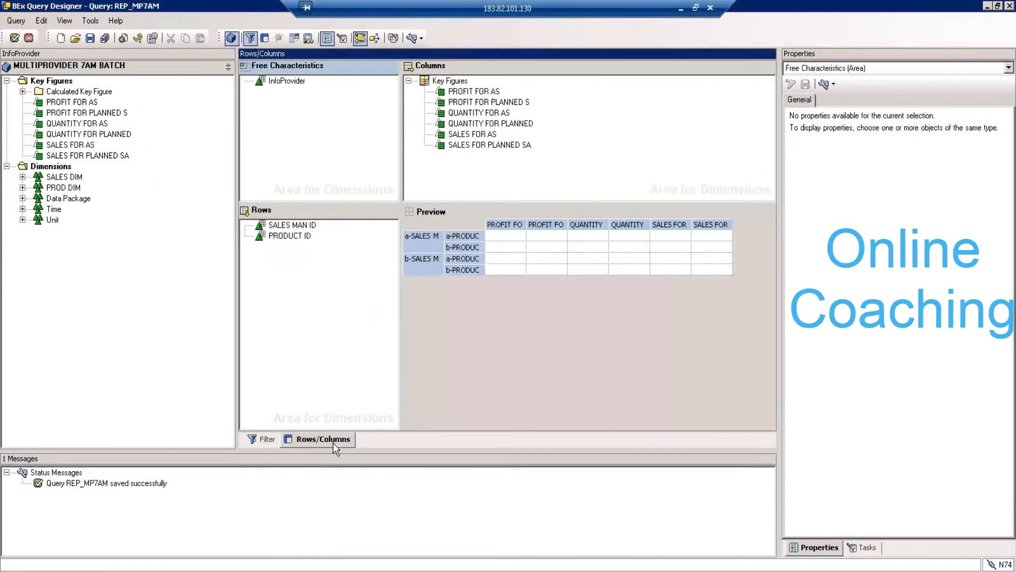
left_click(22, 92)
left_click(22, 92)
left_click(90, 102)
left_click_drag(90, 102, 494, 161)
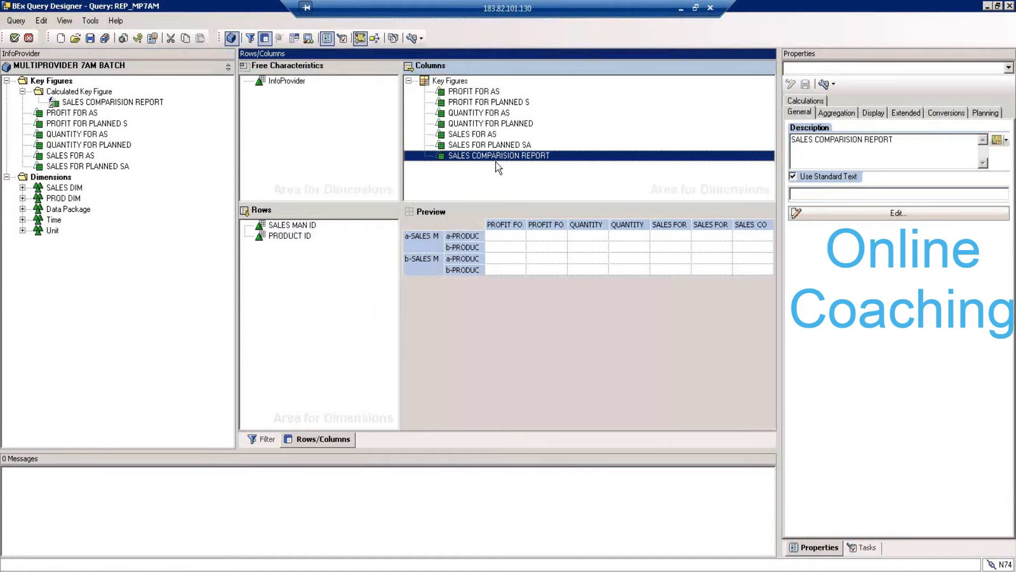
left_click(519, 180)
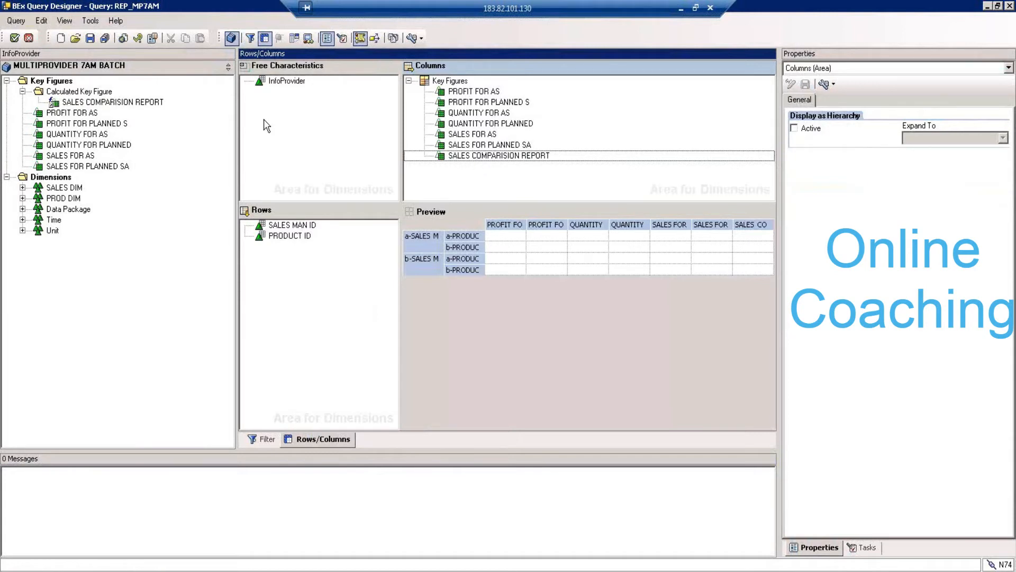
left_click(93, 40)
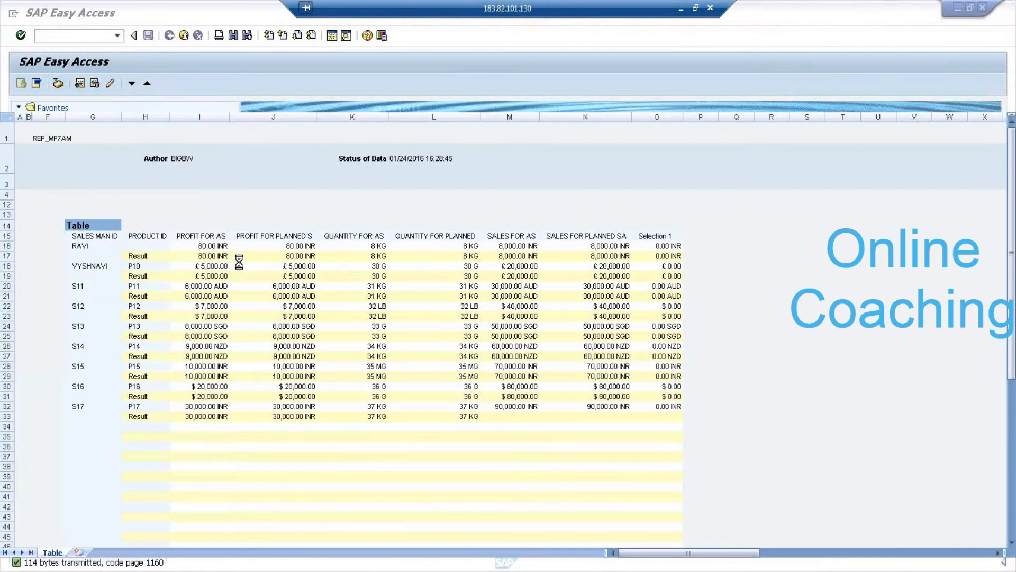
Compare the SALES FOR AS, SALES FOR PLANNED SA and Selection 1 values across the report, including the row for S21 and P21
left_click(674, 234)
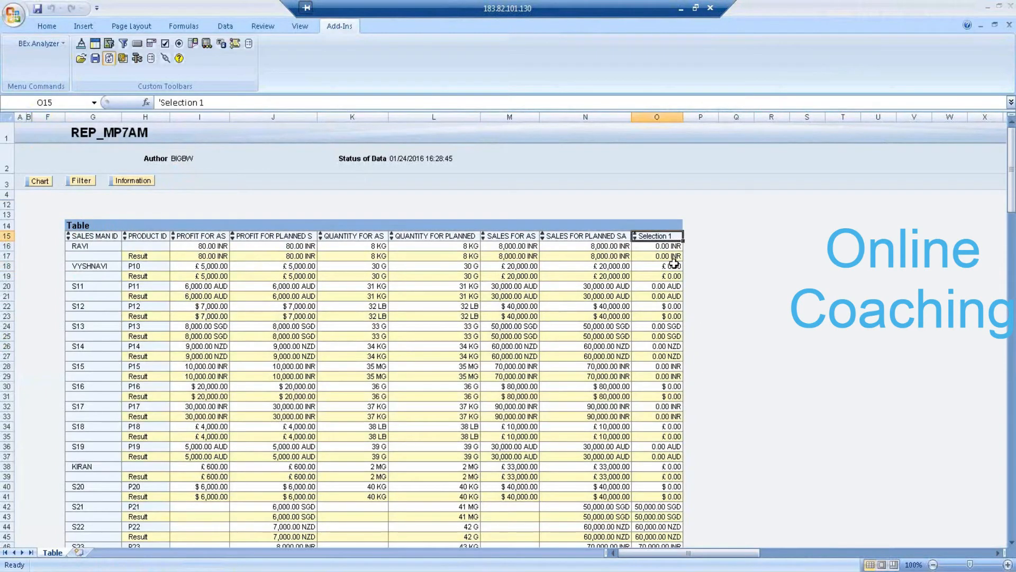
scroll(659, 305, "down", 4)
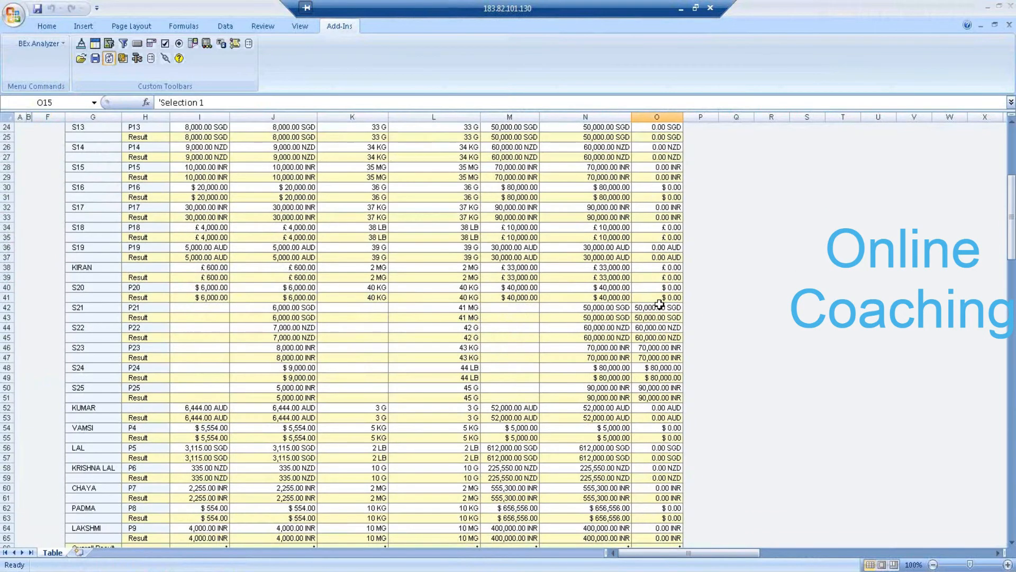
scroll(659, 304, "up", 5)
left_click(514, 177)
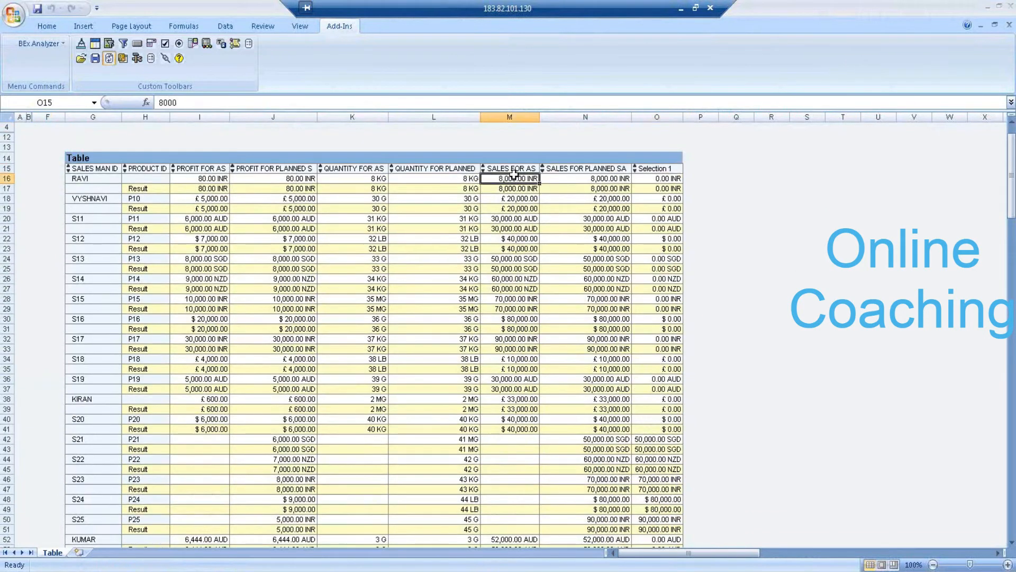
left_click(578, 171)
left_click(668, 177)
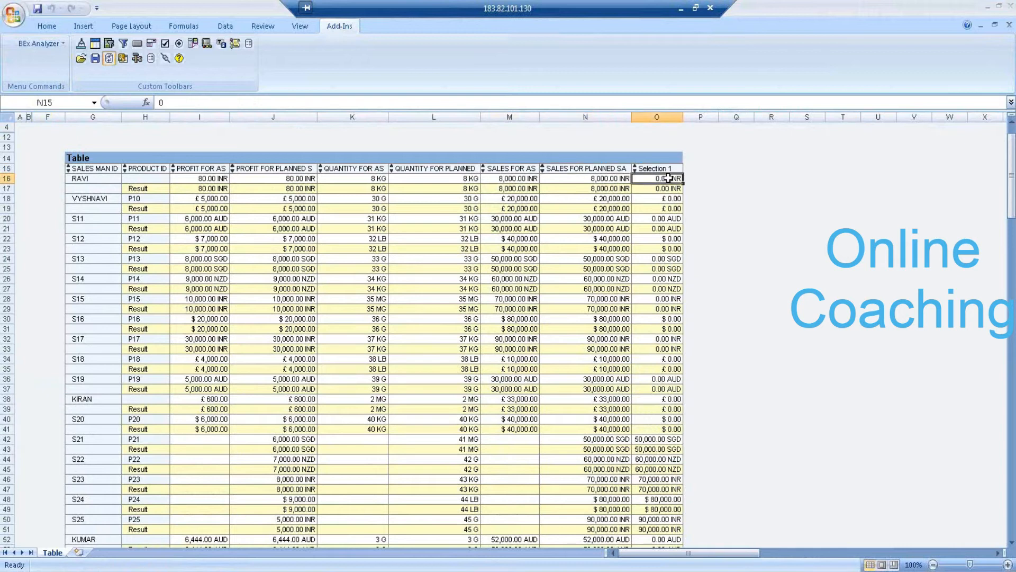
left_click(515, 176)
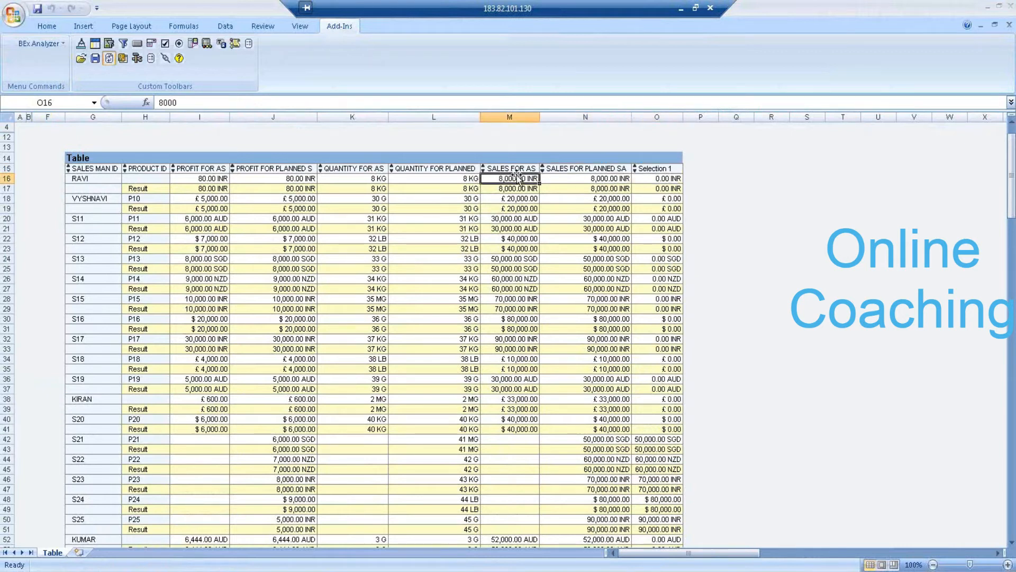
left_click(597, 178)
left_click_drag(665, 178, 675, 420)
left_click(602, 181)
left_click_drag(643, 183, 680, 419)
scroll(651, 365, "down", 7)
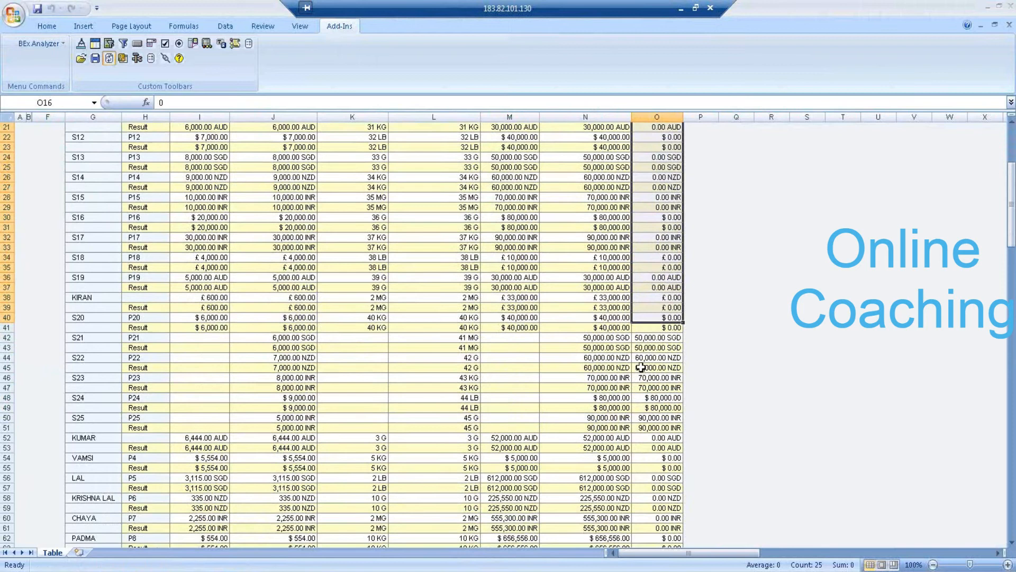
left_click(593, 219)
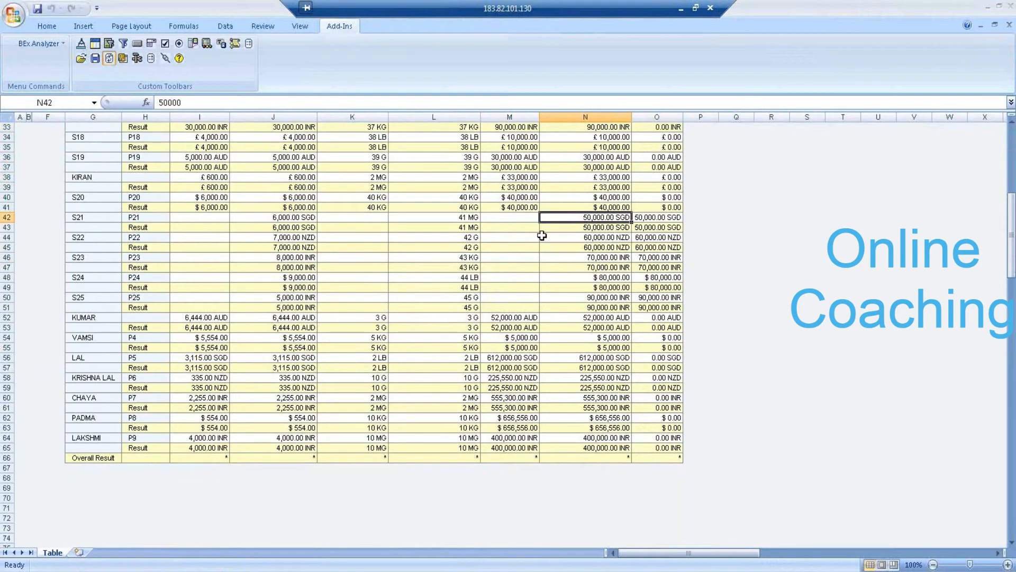
left_click(531, 218)
left_click(648, 217)
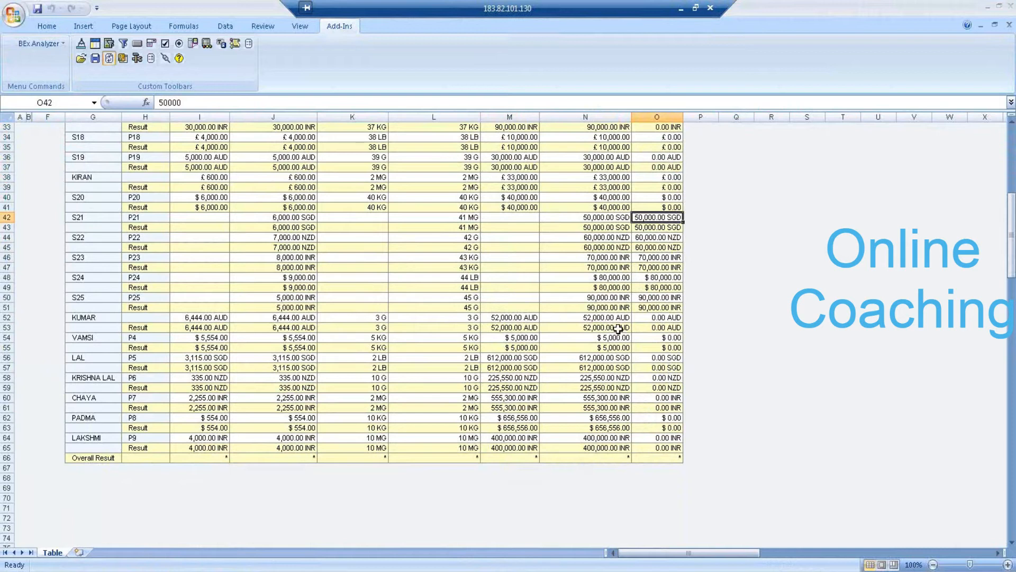
scroll(294, 244, "up", 10)
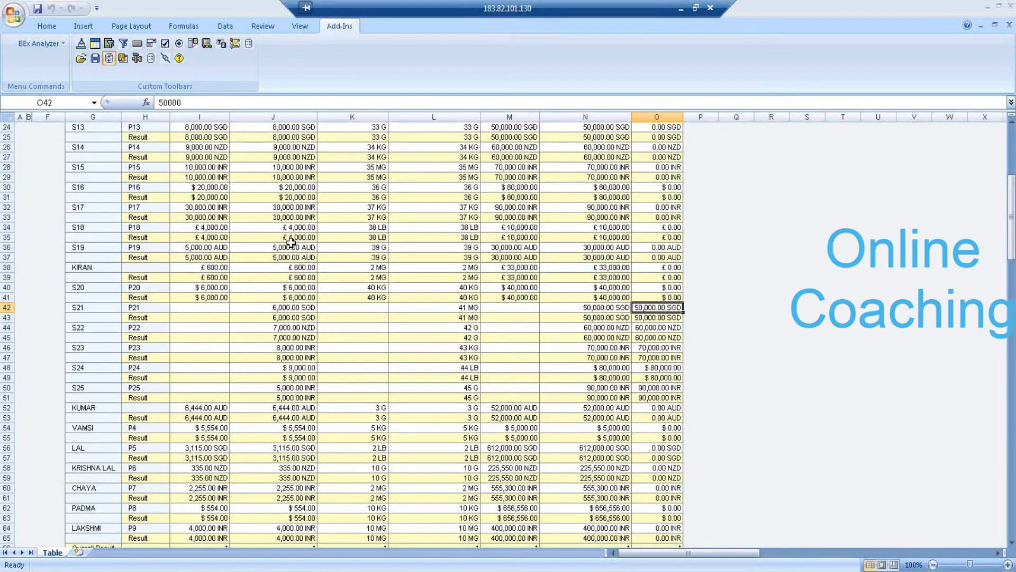
Display the report's filter area and filter InfoProvider on the single value IC_ASALES
left_click(77, 181)
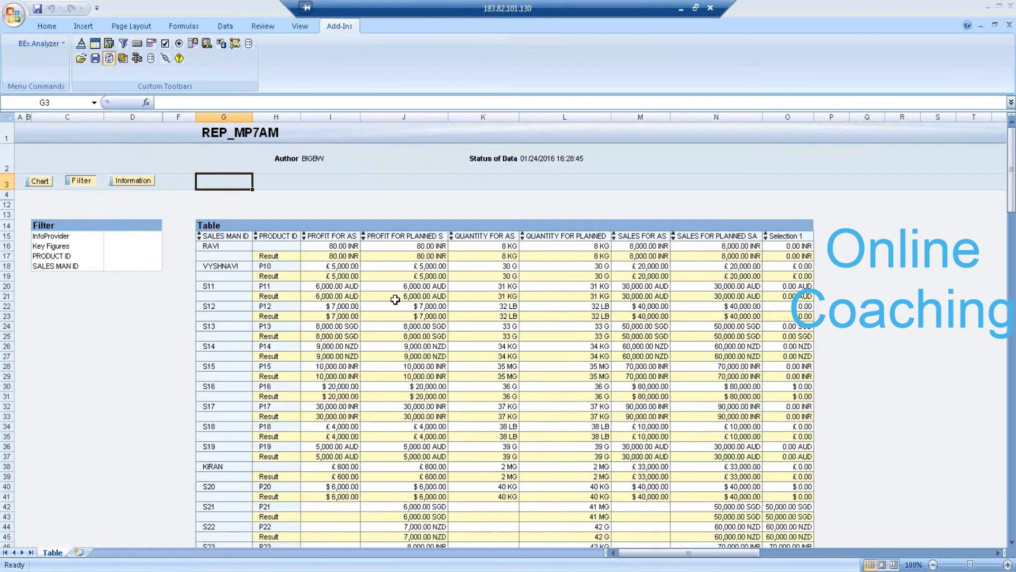
left_click(69, 236)
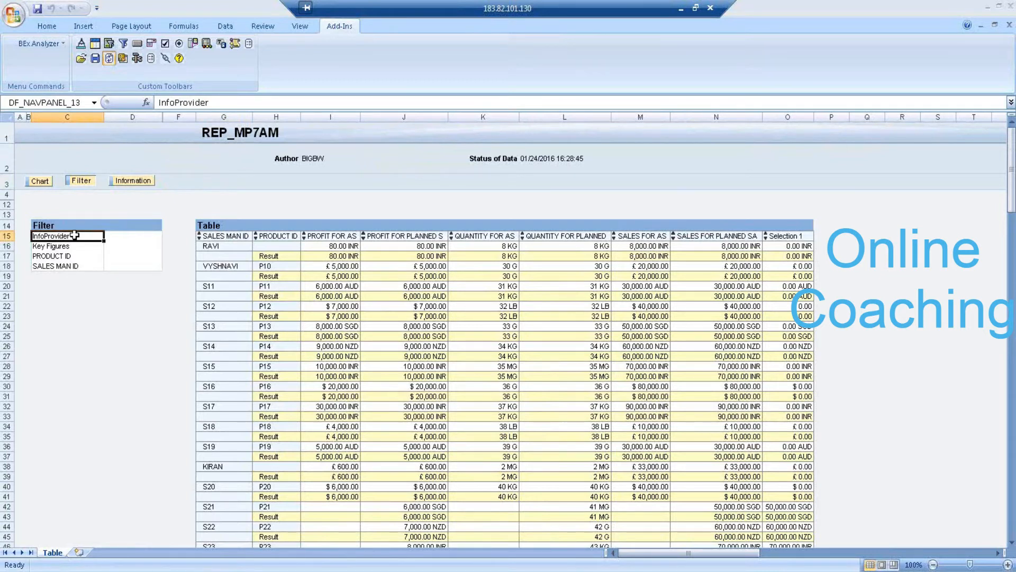
right_click(76, 237)
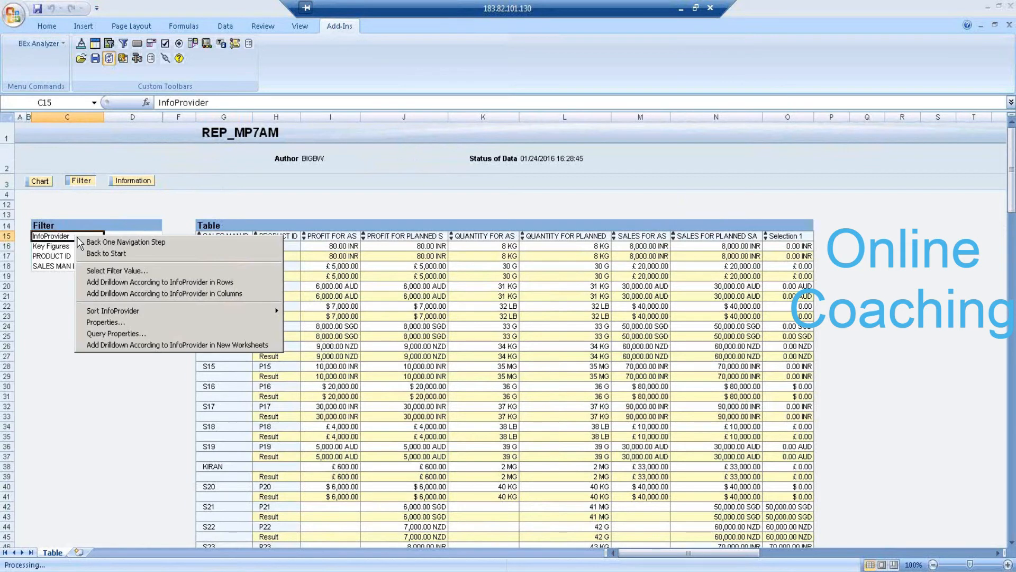
left_click(109, 270)
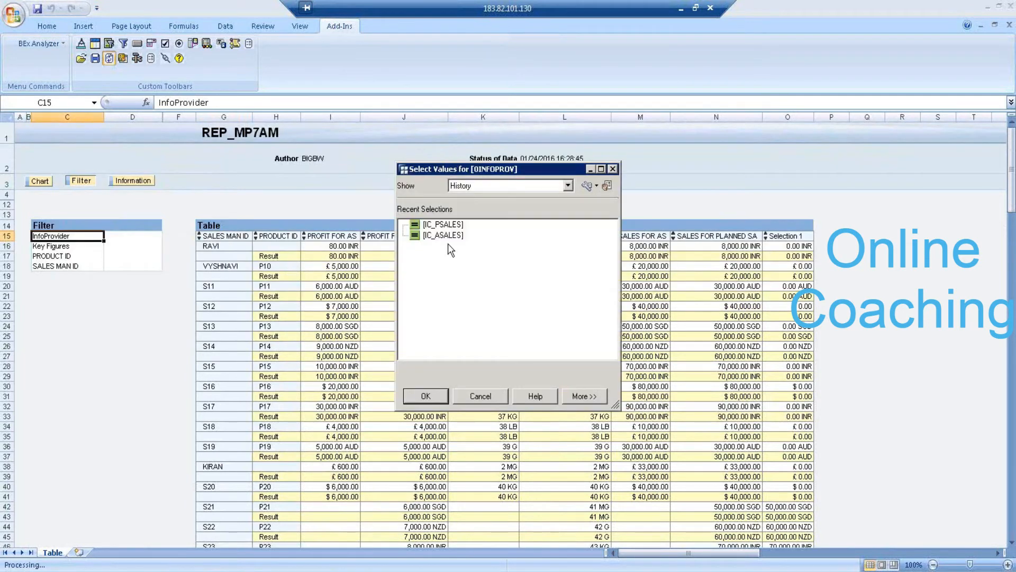
left_click(497, 186)
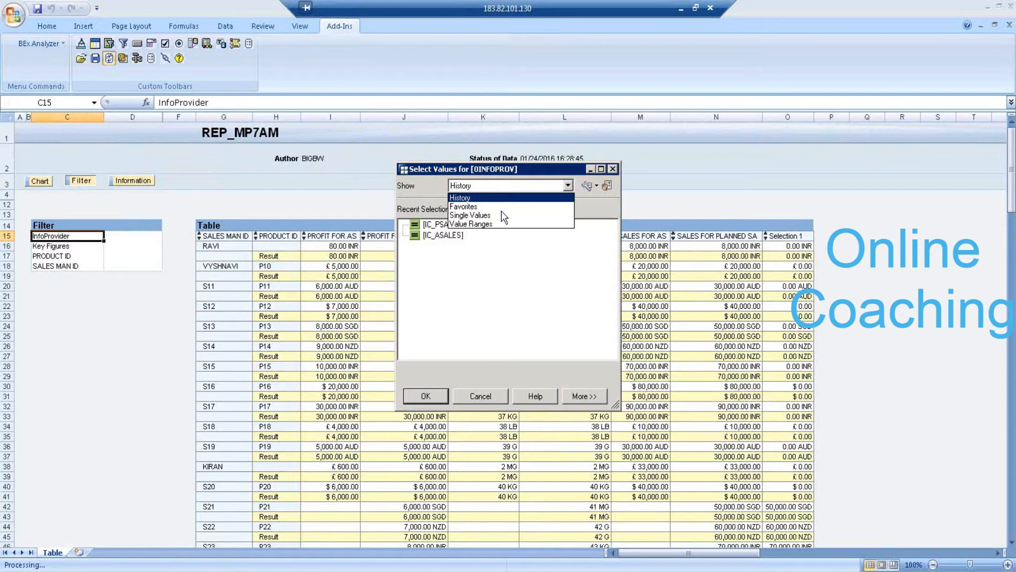
left_click(501, 214)
left_click(445, 252)
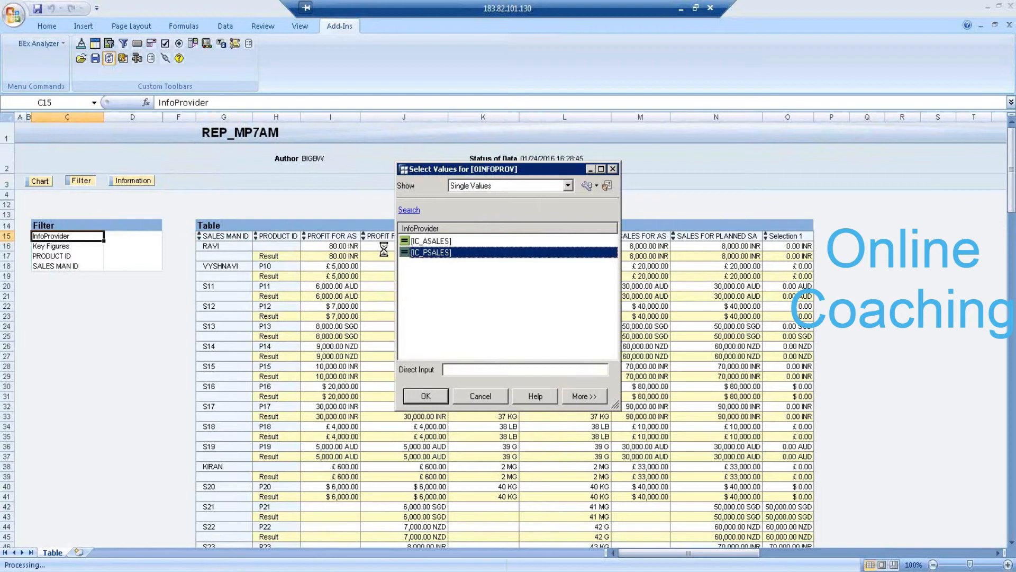
left_click(444, 242)
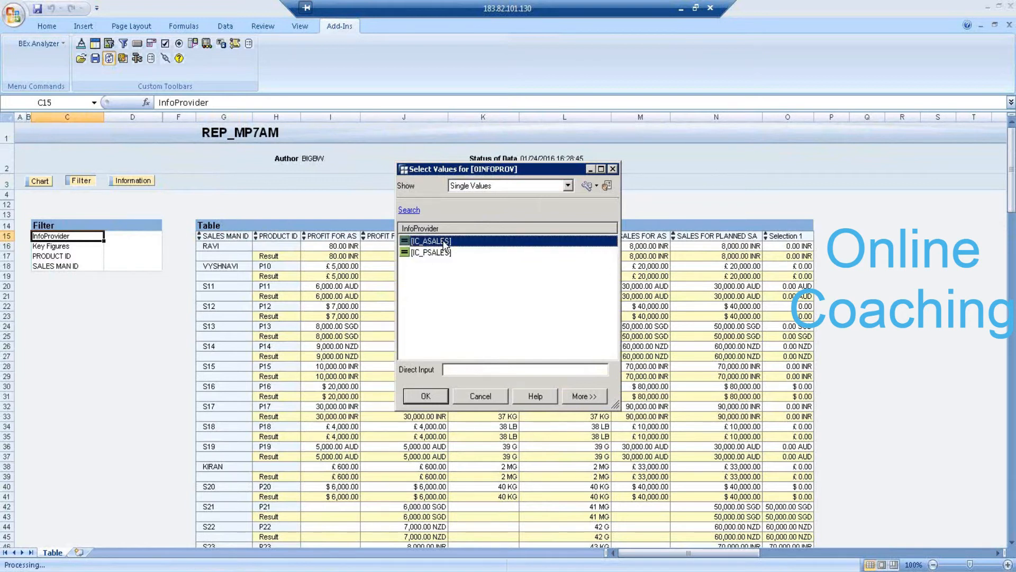
left_click(438, 396)
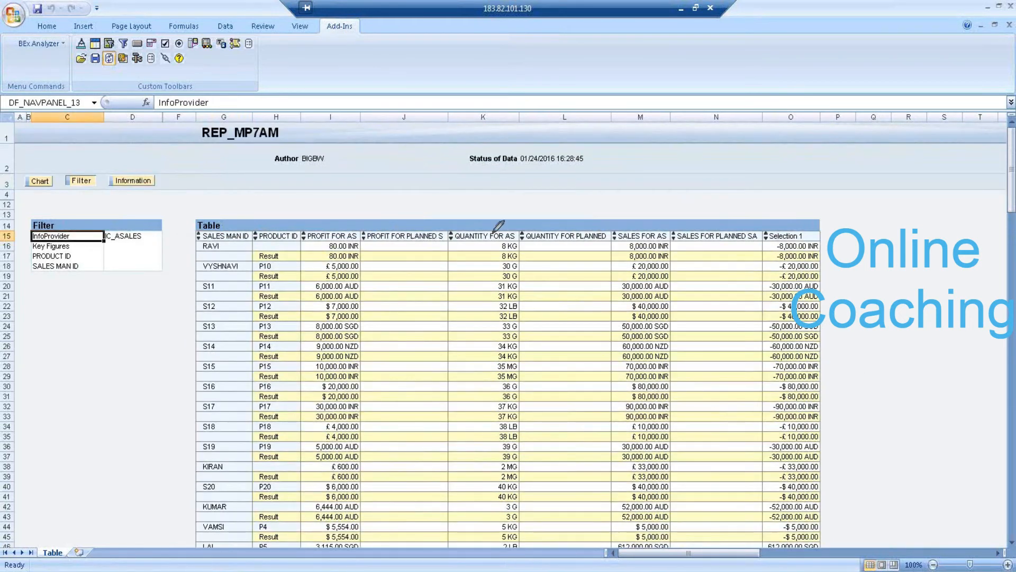
left_click_drag(519, 223, 523, 239)
left_click_drag(661, 228, 667, 243)
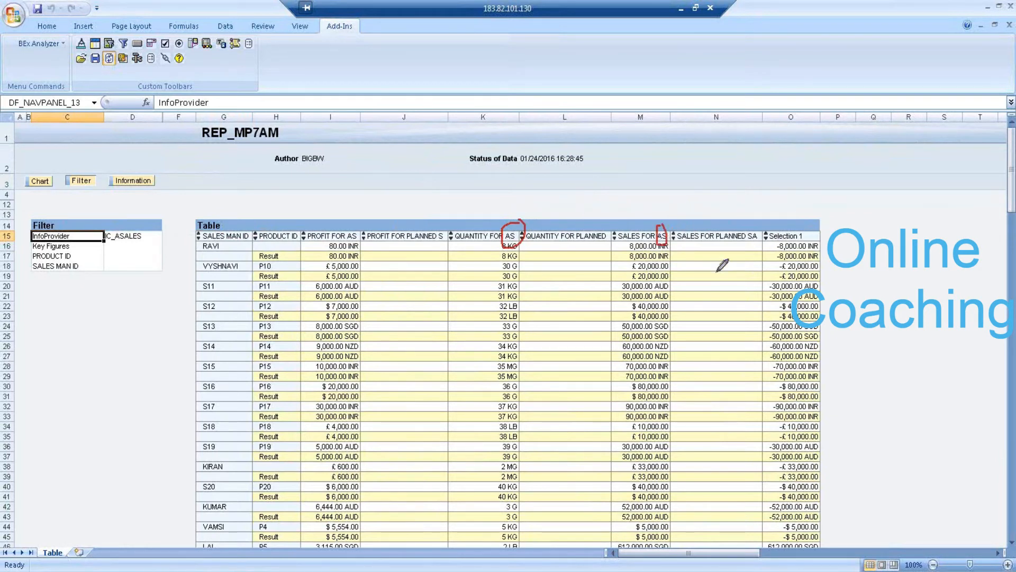
mouse_move(746, 220)
left_mouse_down()
mouse_move(724, 216)
mouse_move(728, 253)
mouse_move(736, 217)
left_mouse_up()
left_click_drag(735, 297, 709, 310)
left_click_drag(715, 351, 740, 338)
left_click_drag(721, 382, 730, 380)
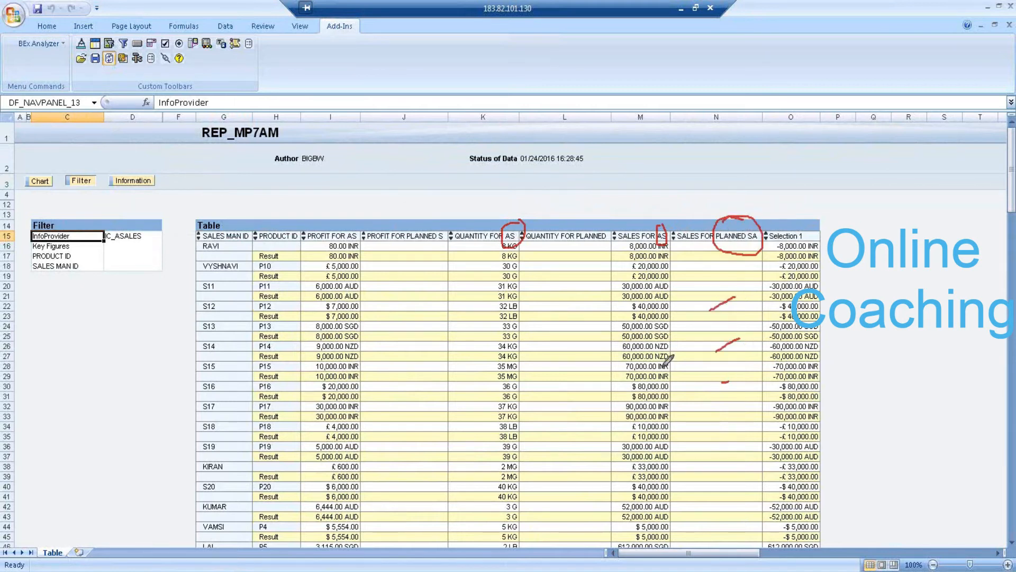
left_click_drag(392, 300, 408, 292)
left_click_drag(424, 355, 430, 354)
left_click(976, 447)
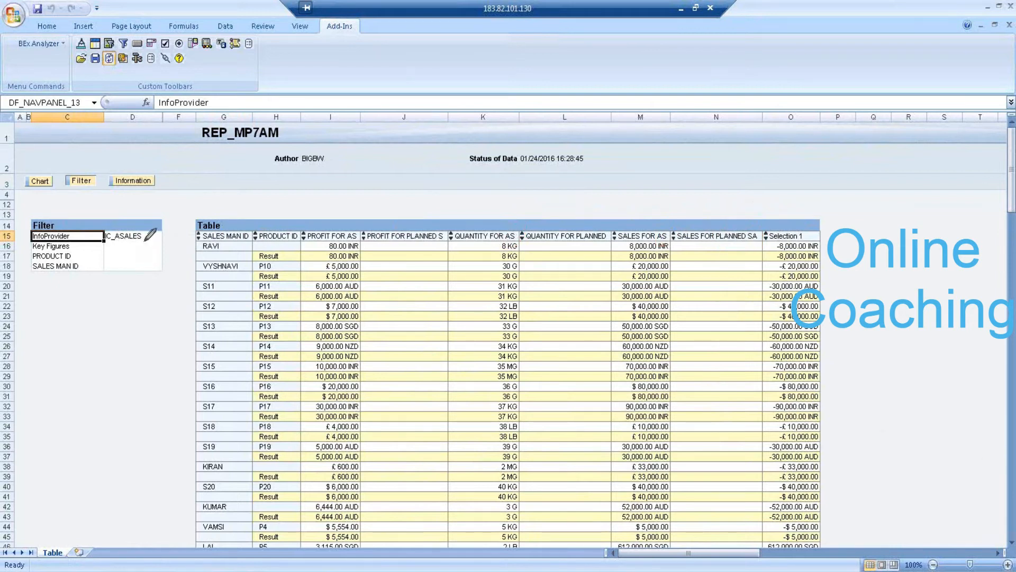
Clear the IC_ASALES filter and filter the report's InfoProvider on the recently used value IC_PSALES
right_click(69, 236)
left_click(115, 286)
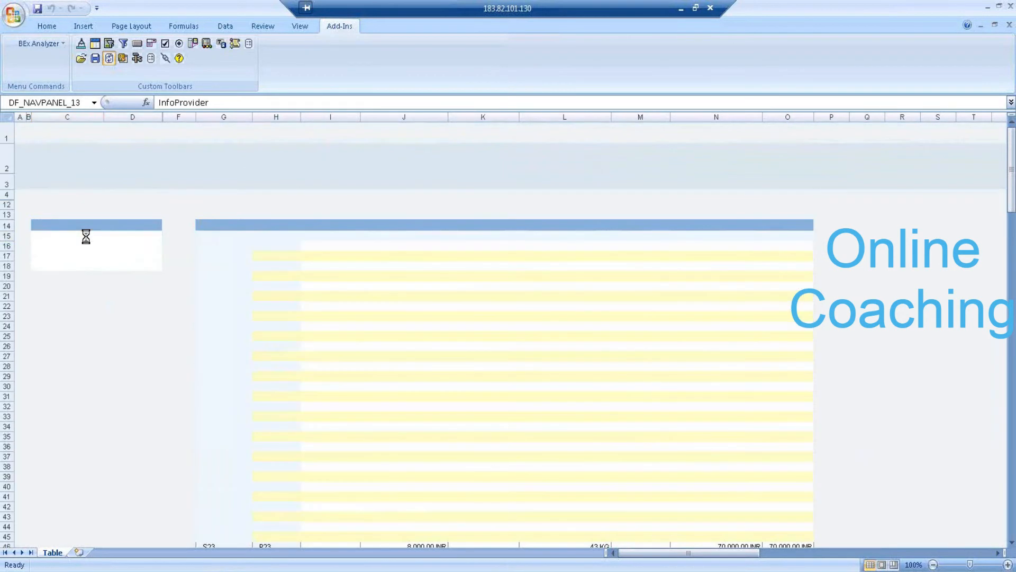
right_click(86, 237)
left_click(115, 271)
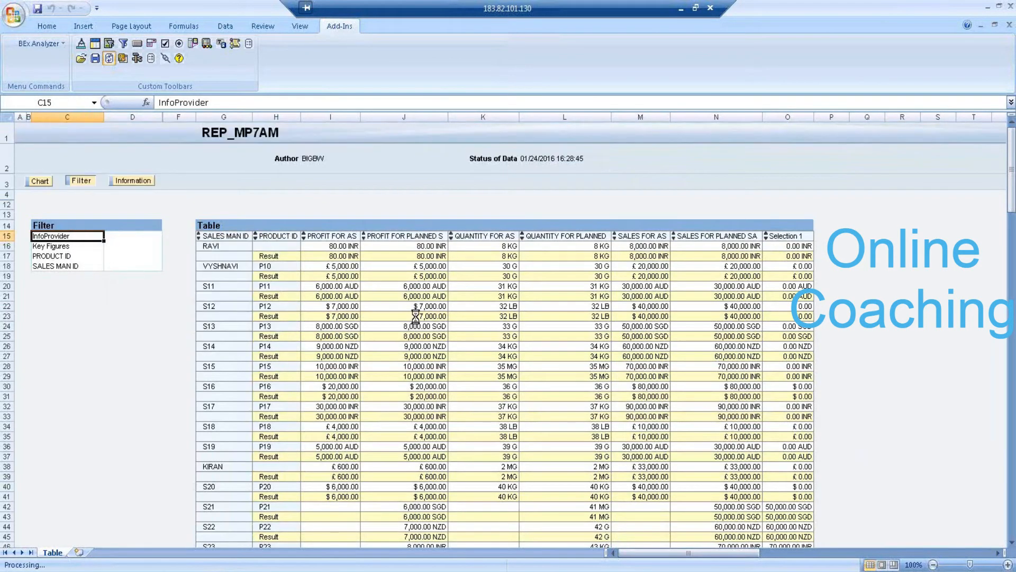
left_click(463, 238)
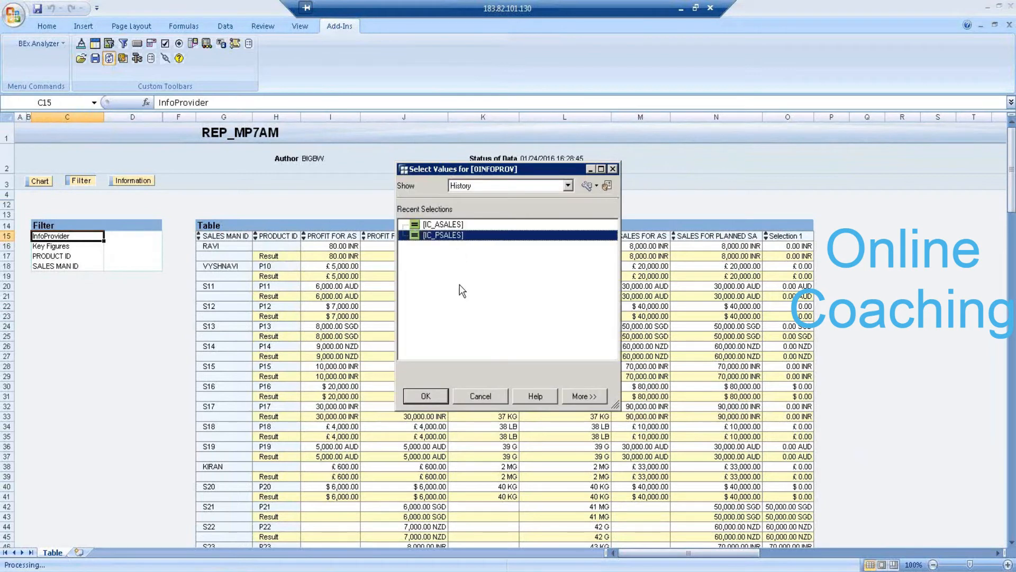
left_click(439, 398)
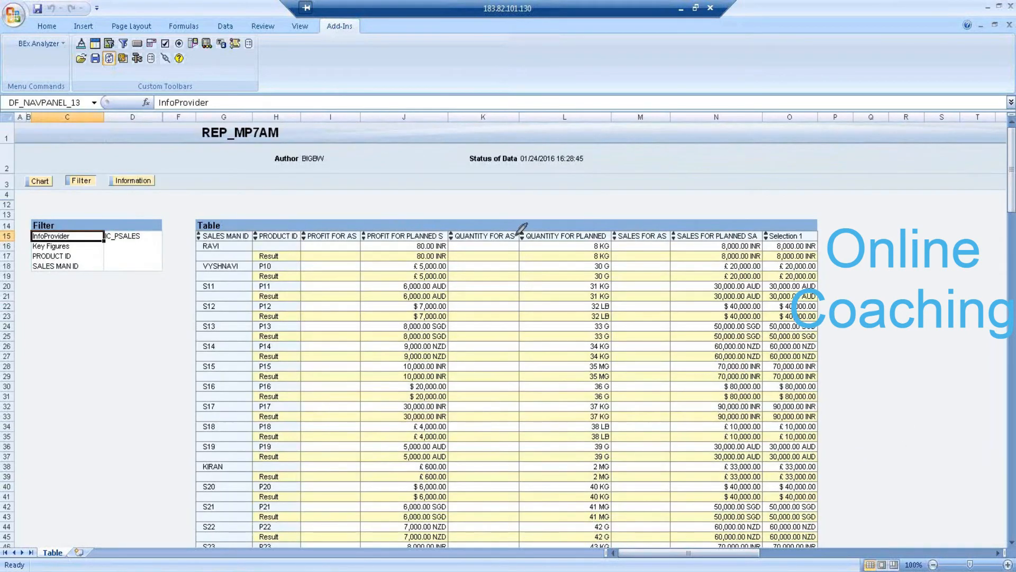
Examine the QUANTITY FOR AS and SALES FOR AS columns of the report under the IC_PSALES filter
mouse_move(515, 228)
left_mouse_down()
mouse_move(514, 244)
mouse_move(501, 230)
left_mouse_up()
left_click_drag(482, 310, 497, 292)
left_click_drag(474, 359, 500, 346)
mouse_move(656, 218)
left_mouse_down()
mouse_move(669, 242)
mouse_move(664, 219)
mouse_move(647, 221)
left_mouse_up()
left_click_drag(662, 257, 633, 297)
left_click_drag(650, 340, 662, 334)
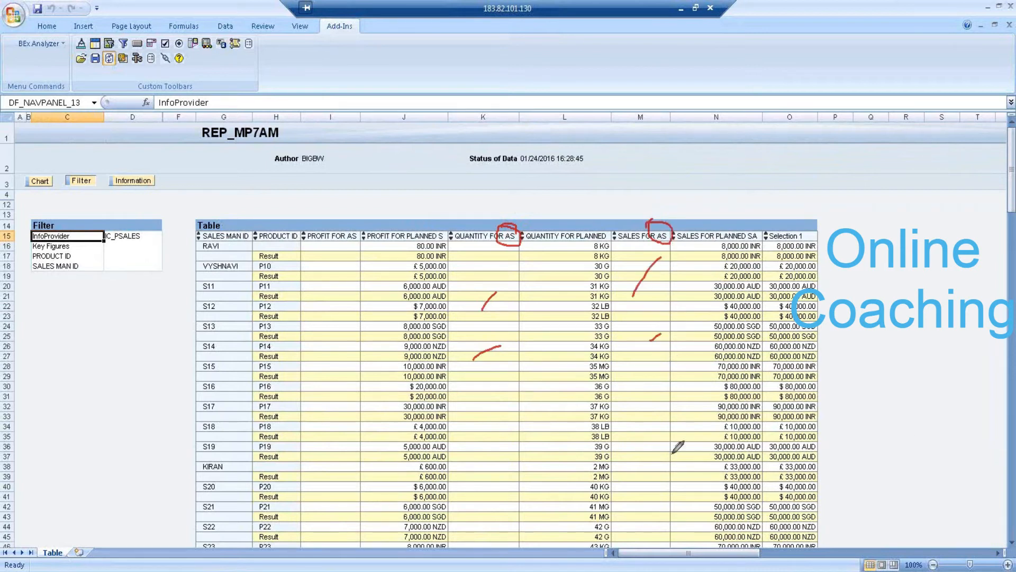
left_click(985, 439)
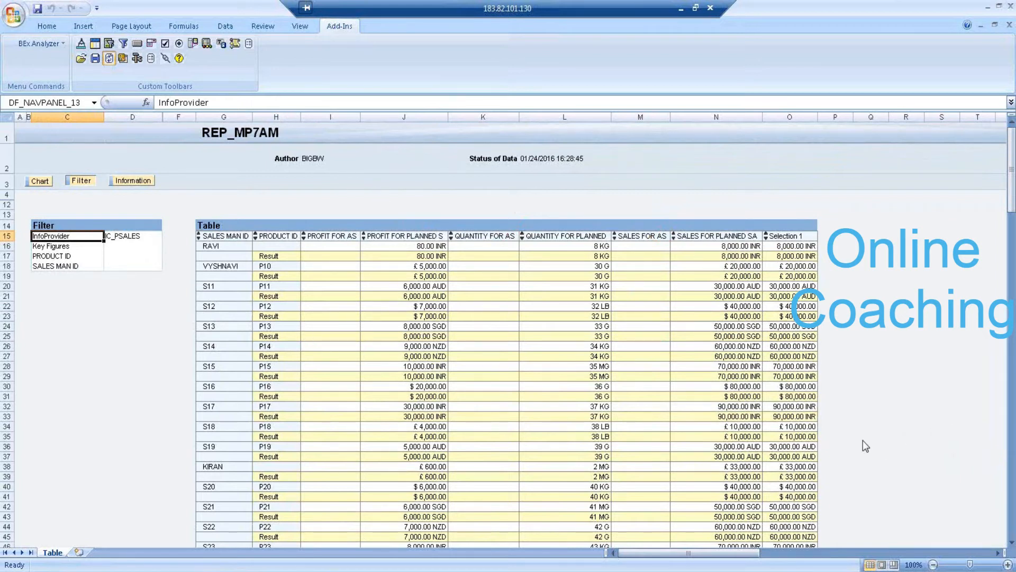
Look through the filtered report's planned values for all salesmen down to the Overall Result row
left_click(738, 162)
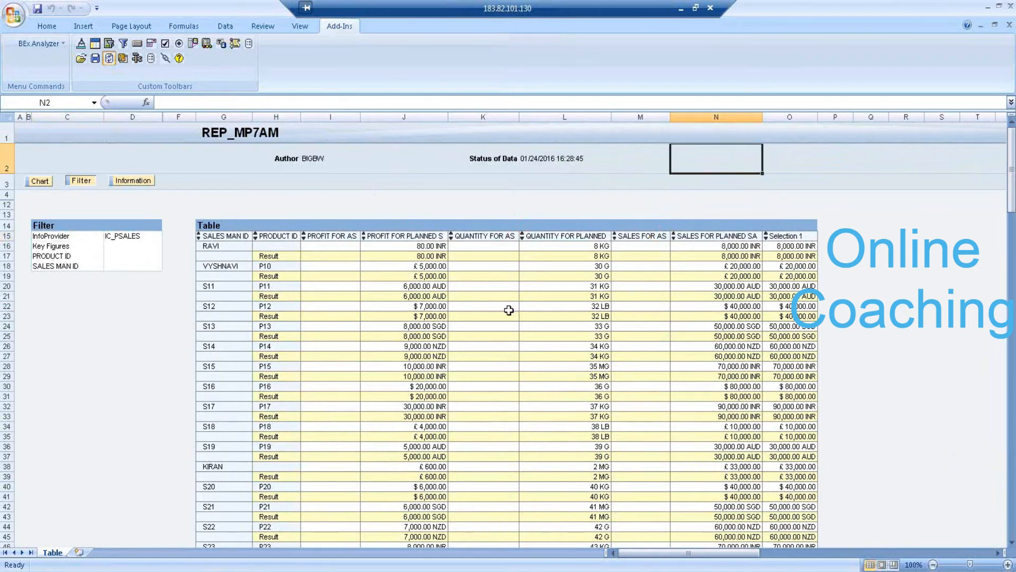
scroll(511, 309, "down", 1)
scroll(228, 337, "down", 4)
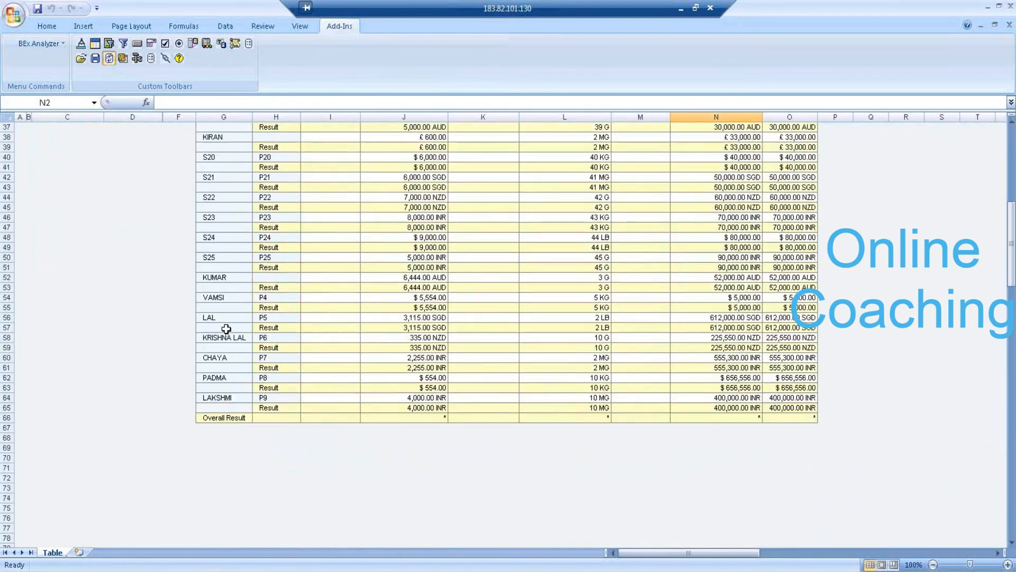
scroll(226, 329, "up", 6)
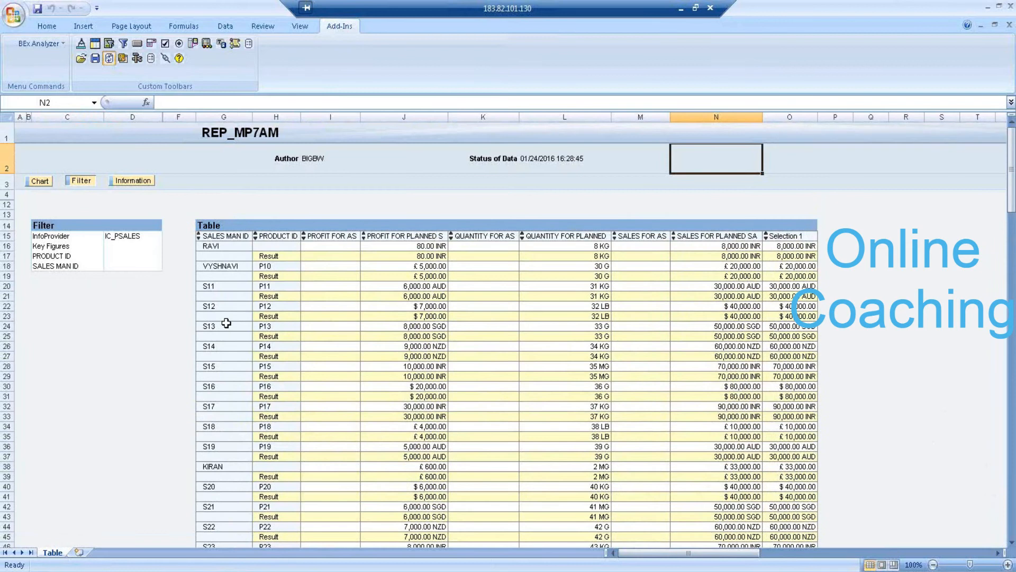
left_click(226, 285)
scroll(227, 291, "down", 6)
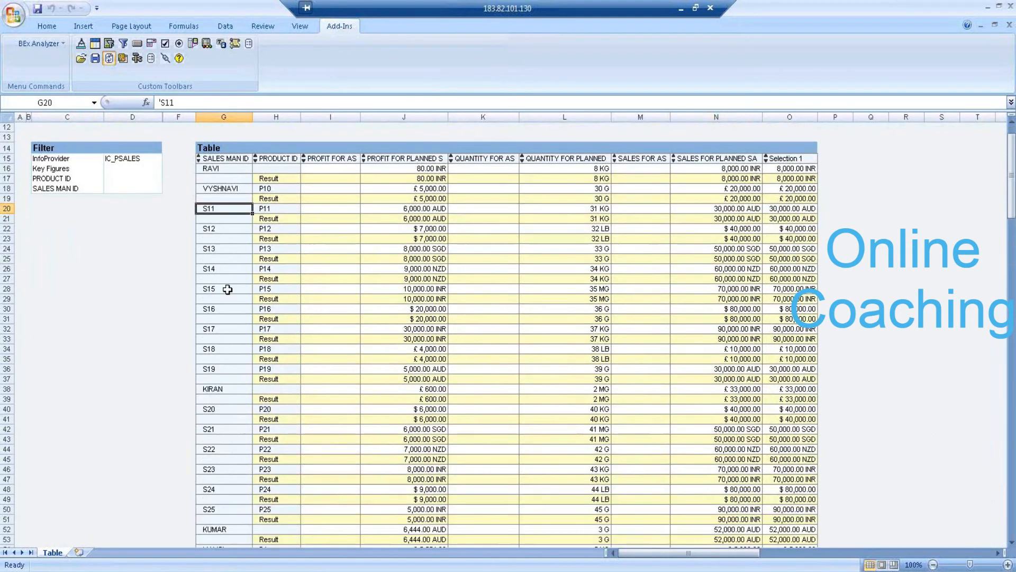
scroll(227, 291, "down", 5)
scroll(228, 290, "up", 5)
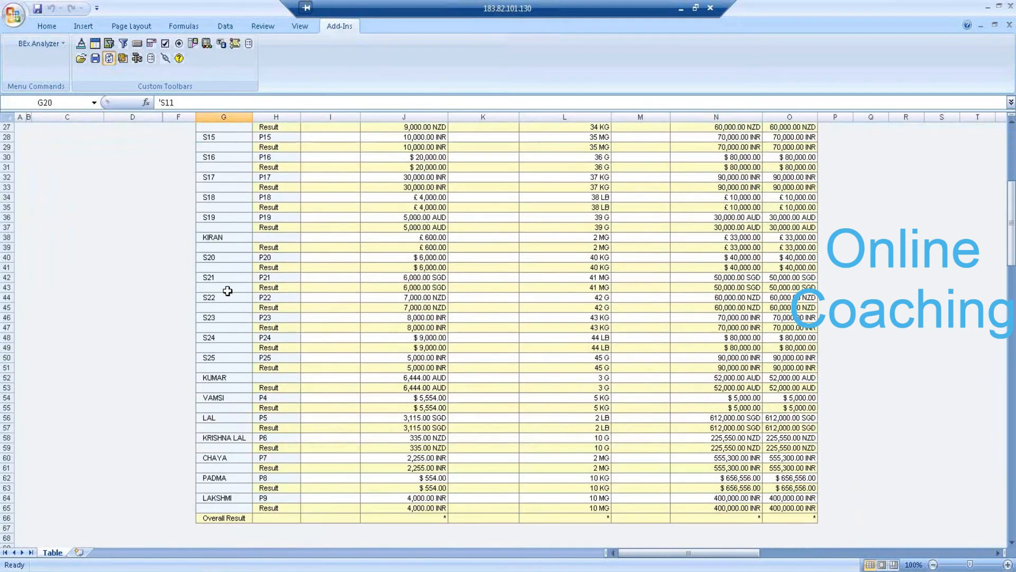
left_click(227, 290)
scroll(116, 308, "up", 5)
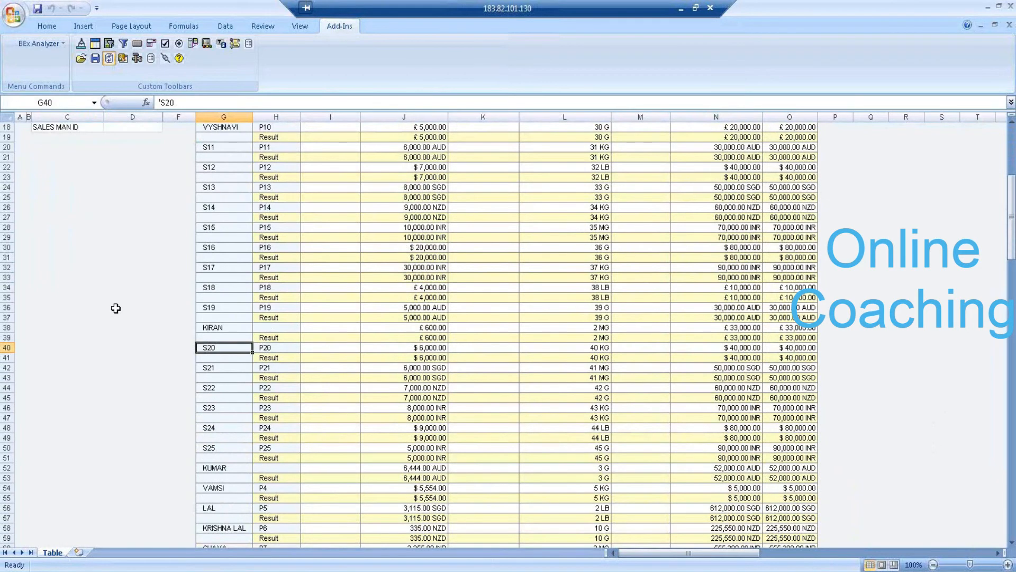
scroll(116, 308, "up", 1)
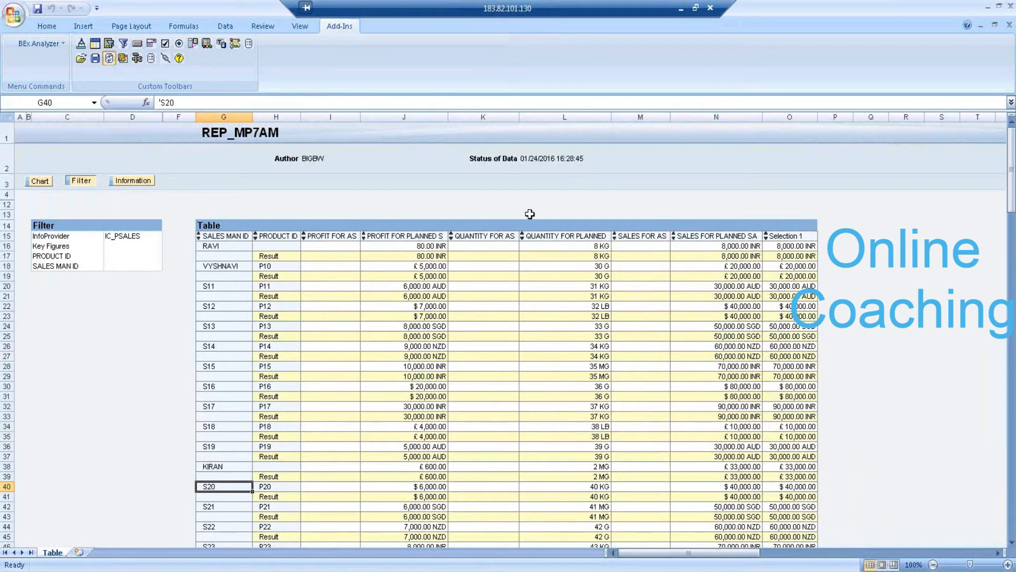
Edit query REP_MP7AM to remove InfoProvider from the free characteristics, save it and return to the report
left_click(214, 568)
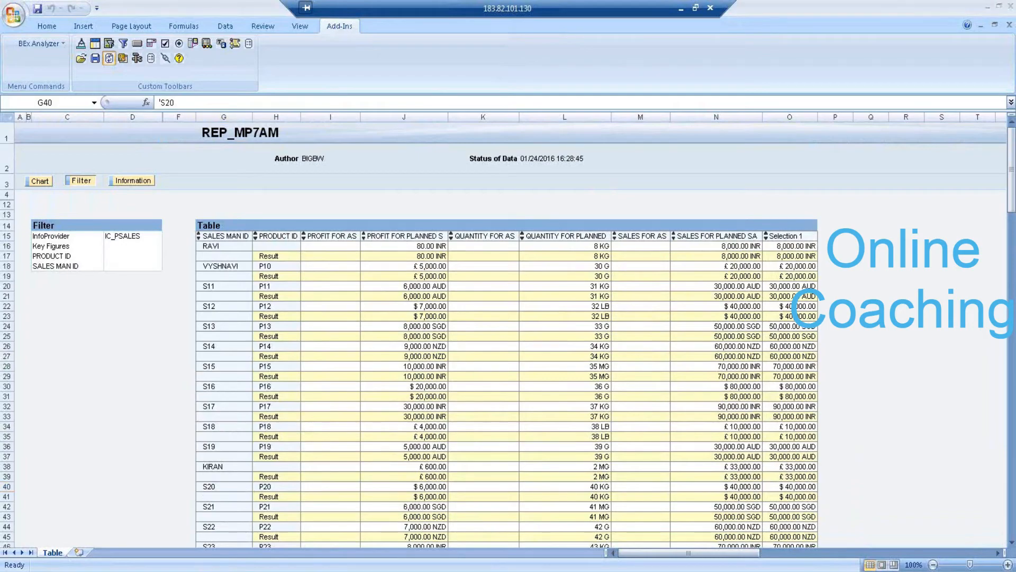
left_click(233, 569)
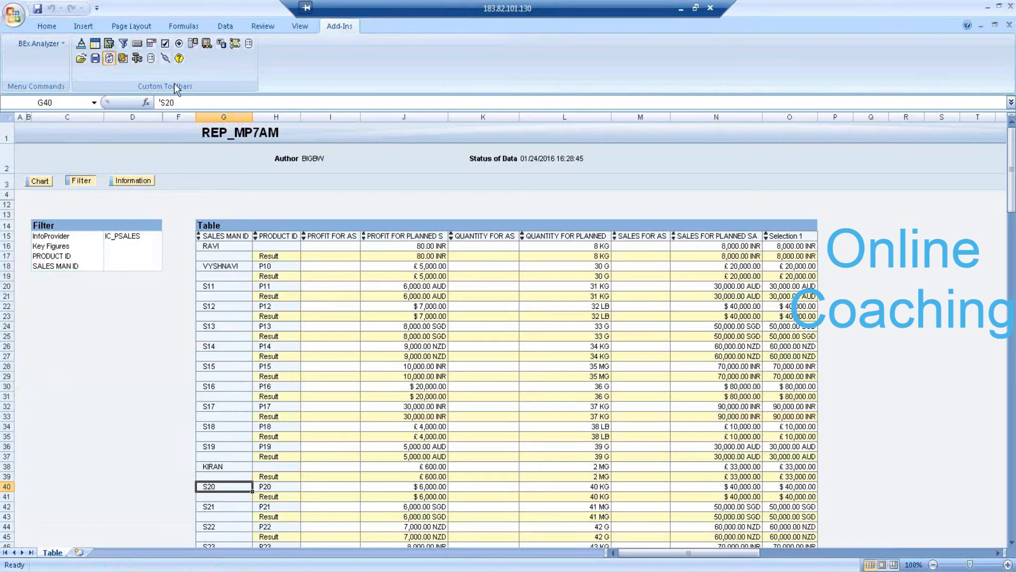
left_click(242, 285)
left_click(136, 58)
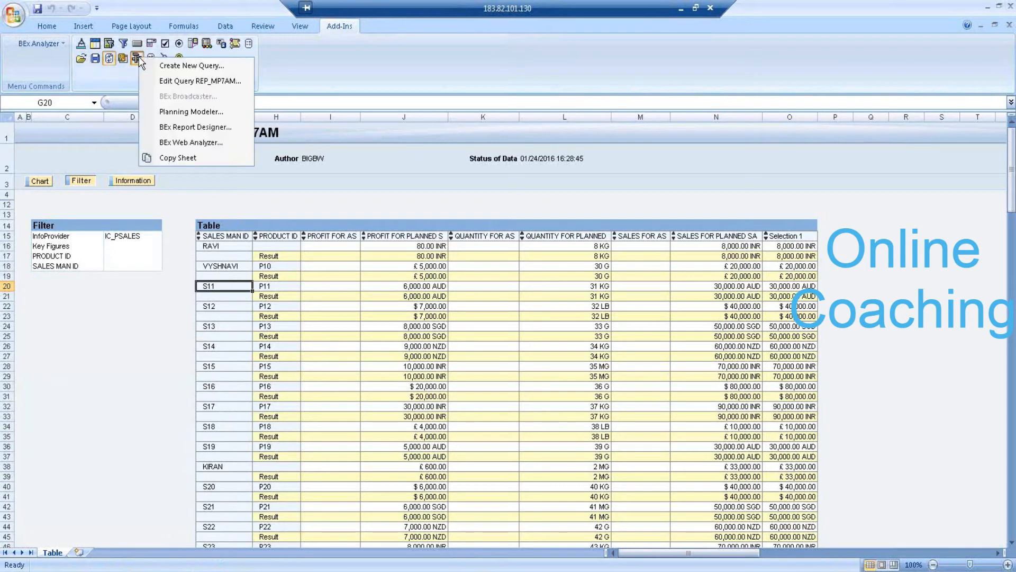
left_click(202, 80)
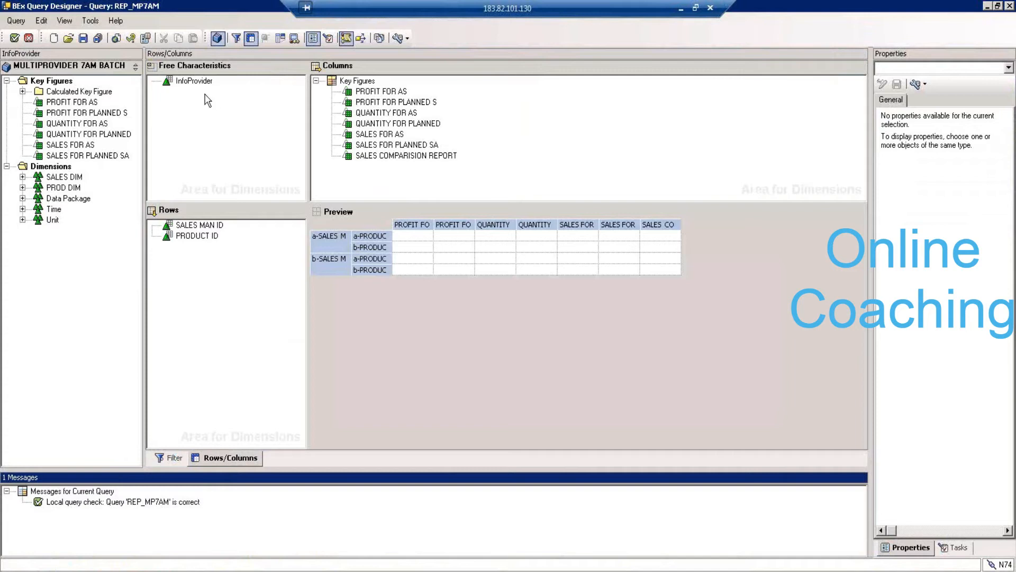
left_click(199, 83)
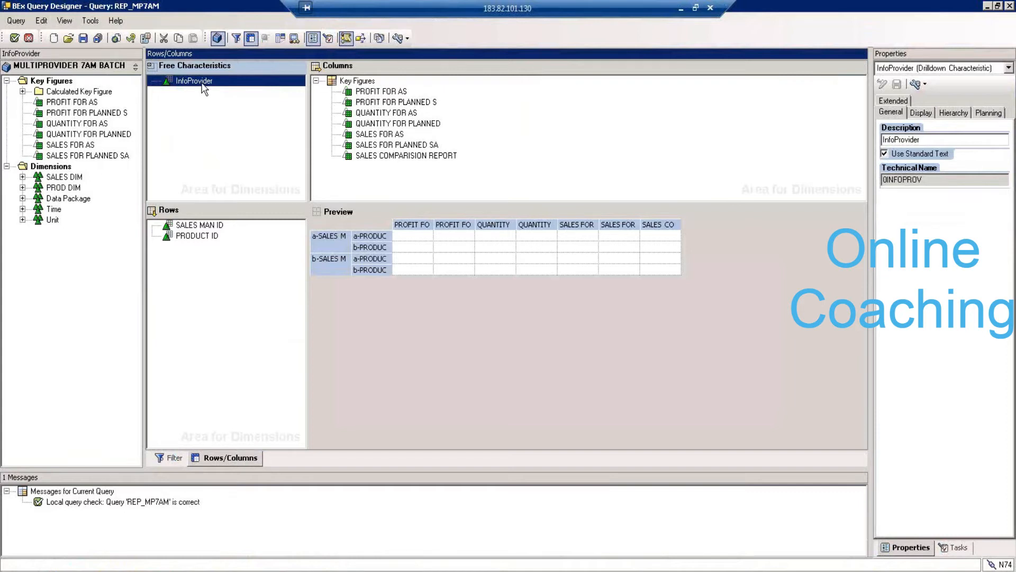
left_click_drag(203, 89, 97, 201)
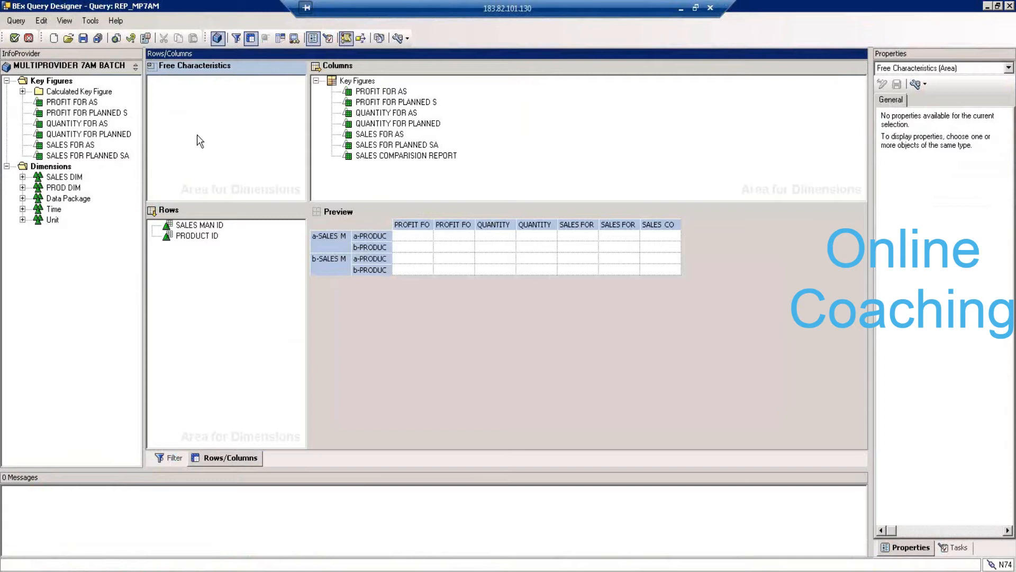
left_click(83, 39)
left_click(14, 38)
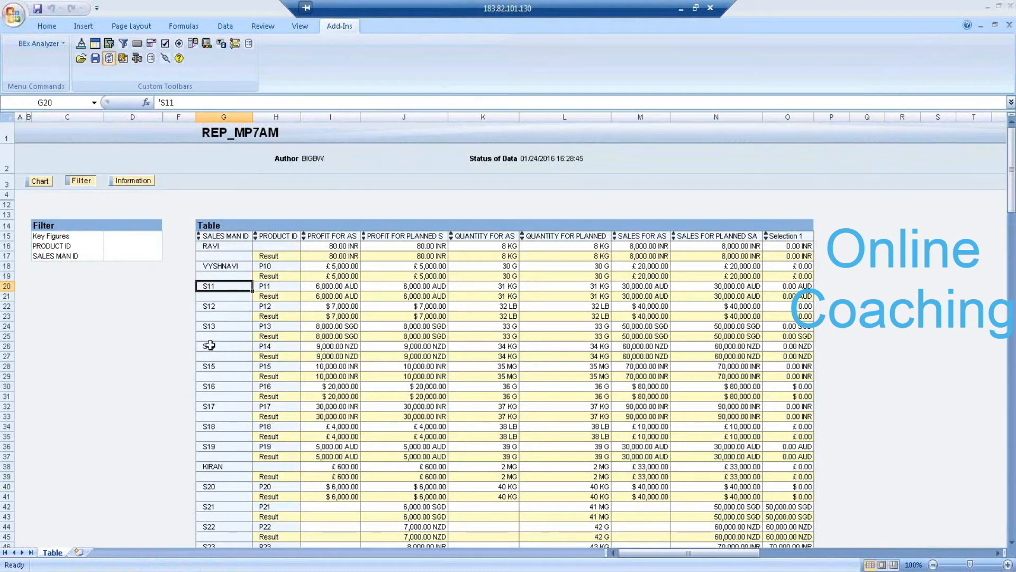
Reopen query REP_MP7AM for editing and check the characteristics SALES MAN ID and PRODUCT ID in its rows
left_click(63, 247)
left_click(69, 256)
left_click(225, 277)
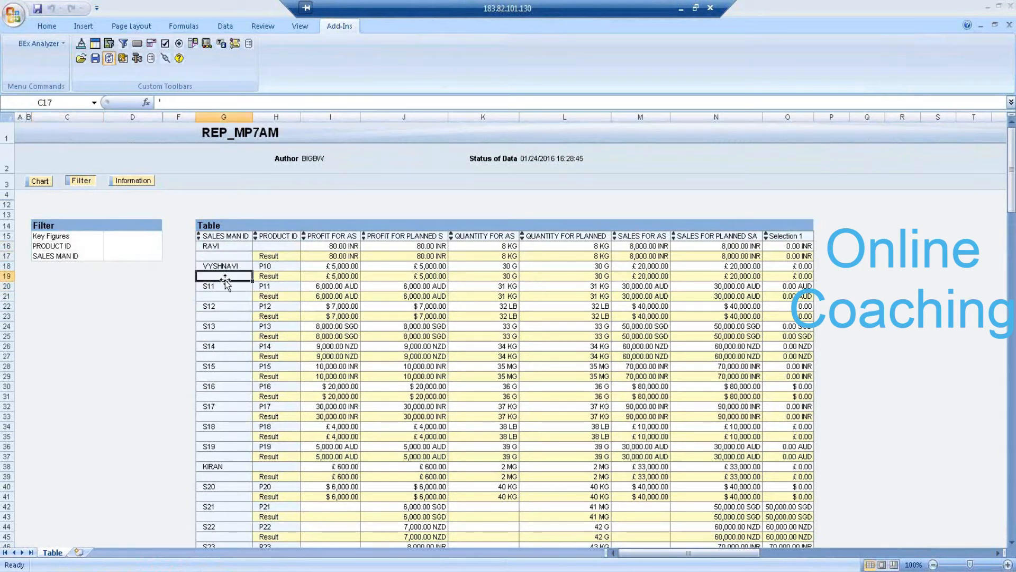
left_click(136, 58)
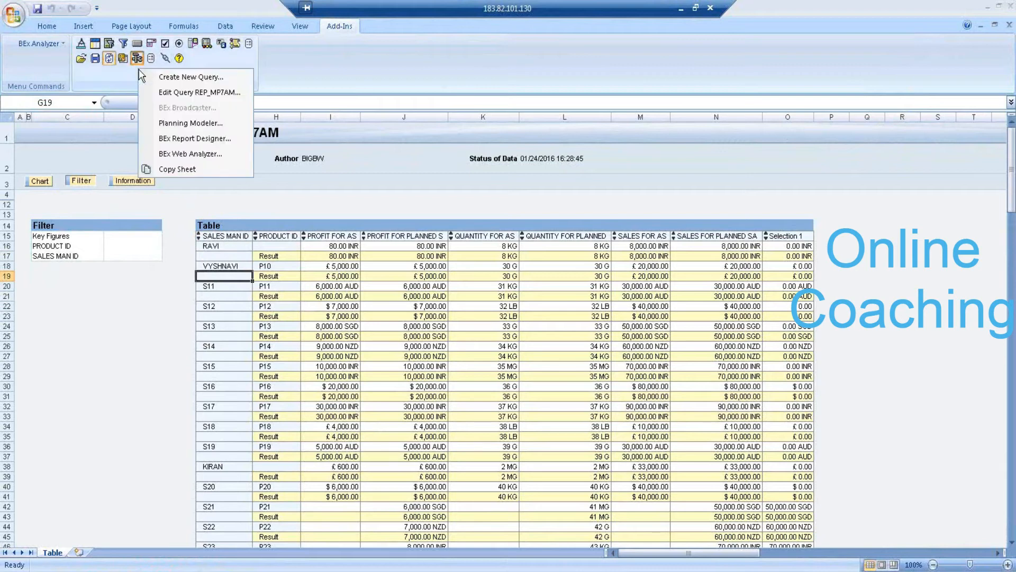
left_click(161, 92)
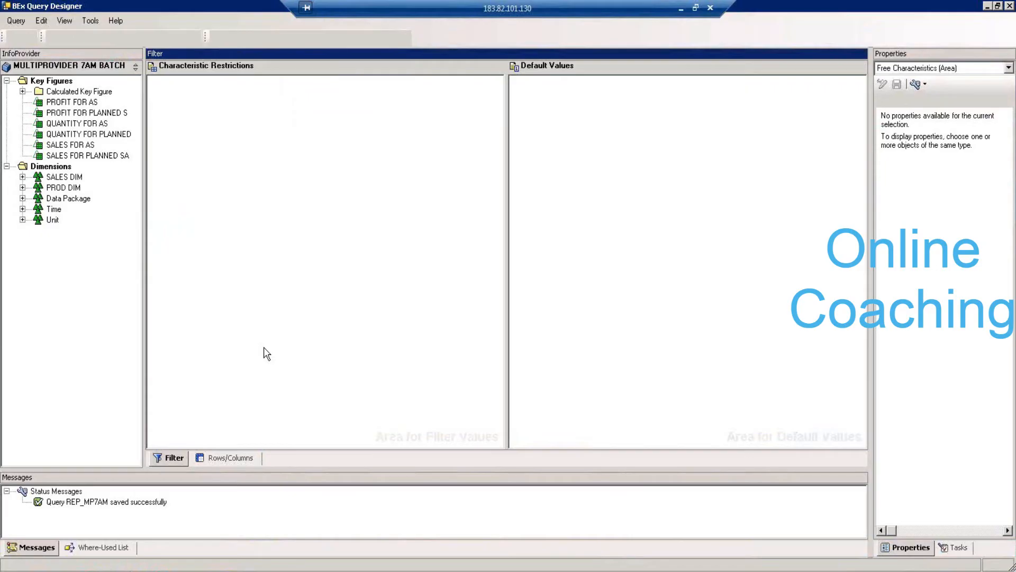
left_click(219, 461)
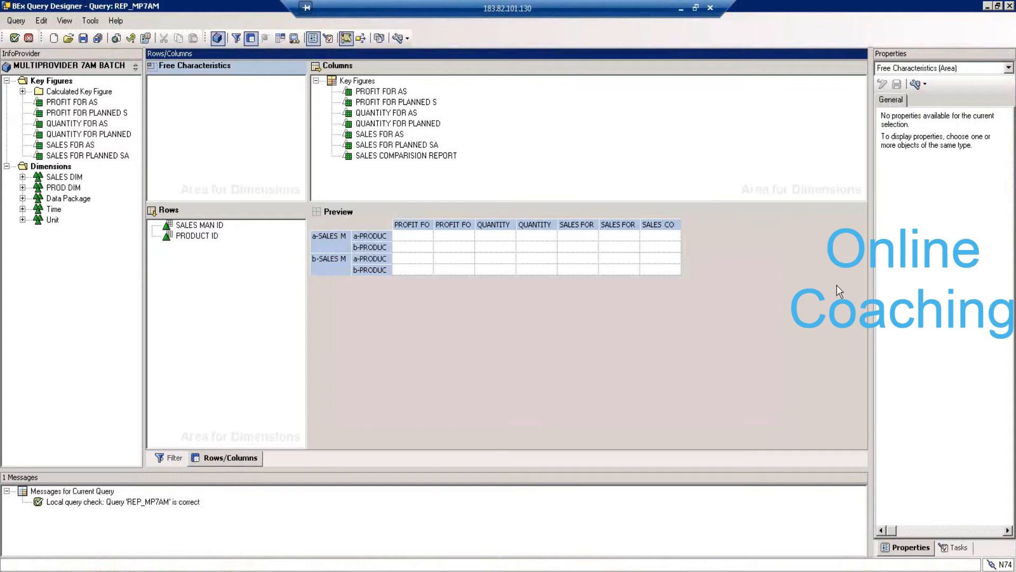
mouse_move(199, 251)
left_mouse_down()
mouse_move(241, 233)
mouse_move(209, 208)
mouse_move(152, 216)
mouse_move(172, 249)
mouse_move(201, 256)
left_mouse_up()
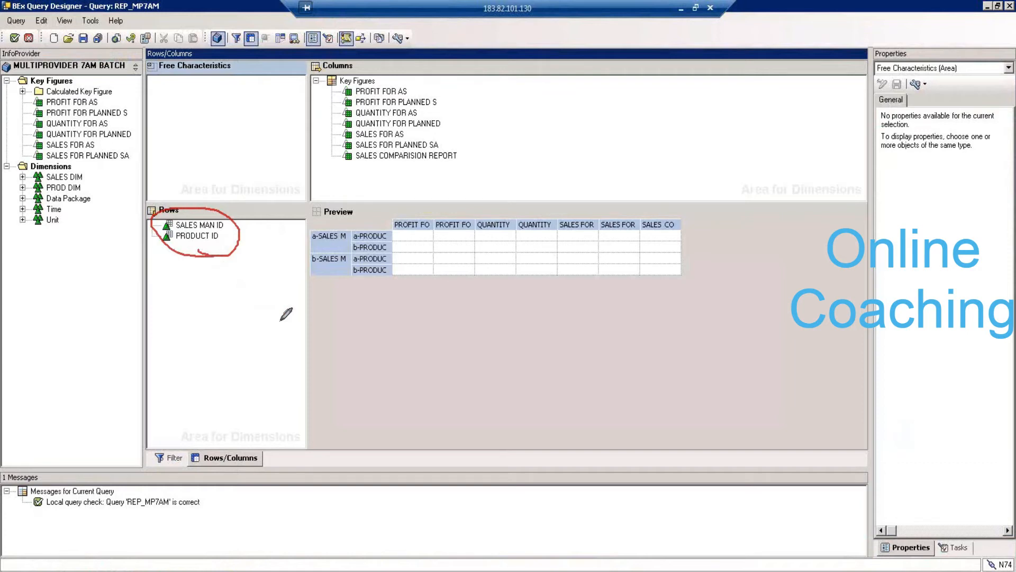
left_click(979, 443)
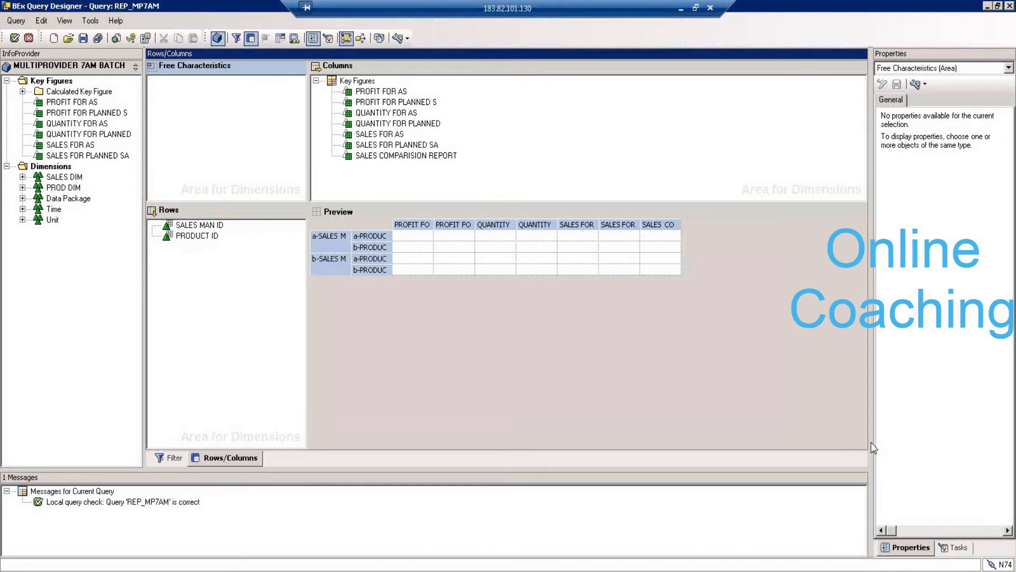
Add Calendar day from the Time dimension to the free characteristics, save the query and return to the report
left_click(22, 209)
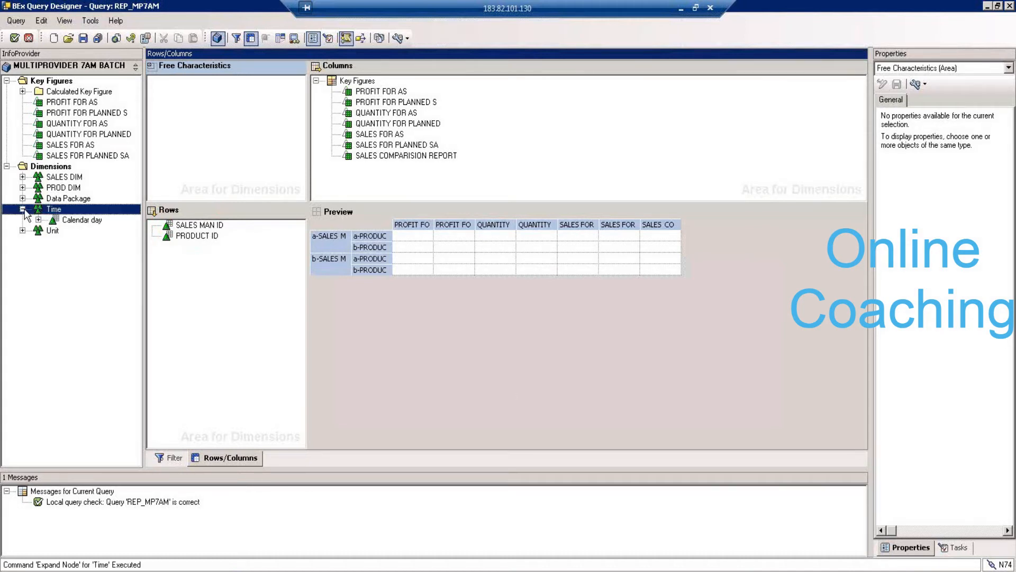
left_click(79, 218)
left_click_drag(80, 218, 187, 144)
left_click_drag(217, 117, 217, 119)
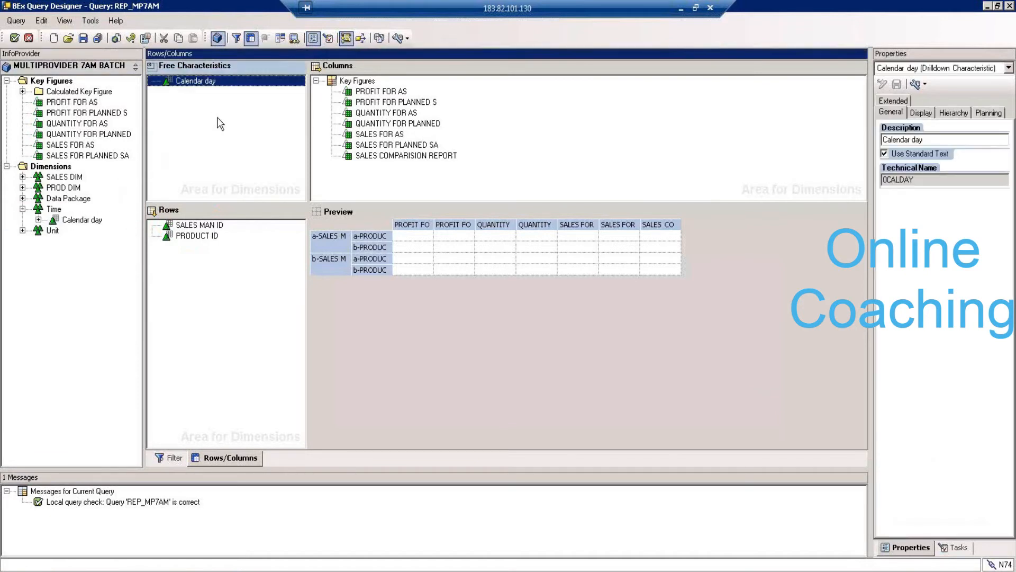
left_click(83, 38)
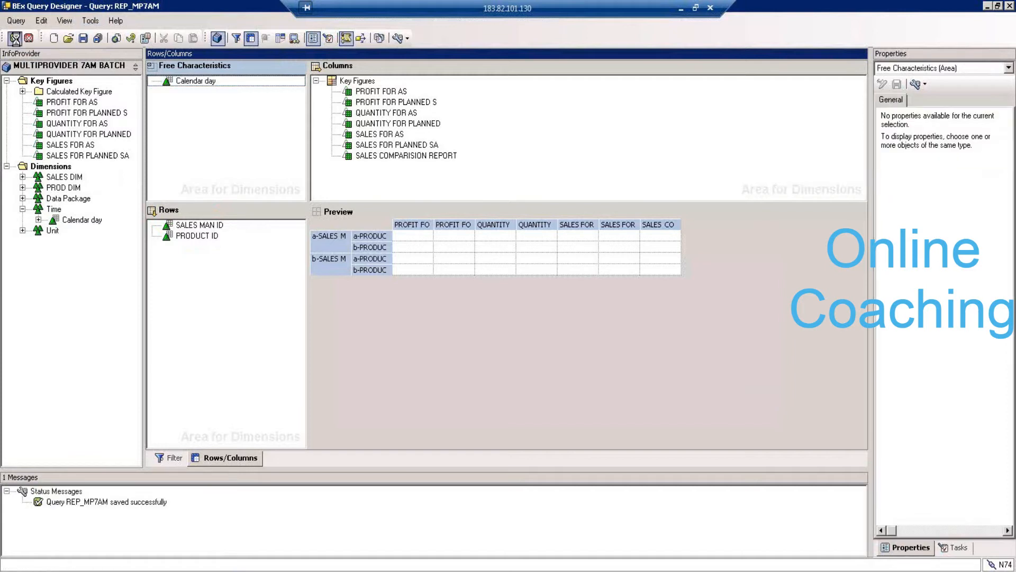
left_click(16, 39)
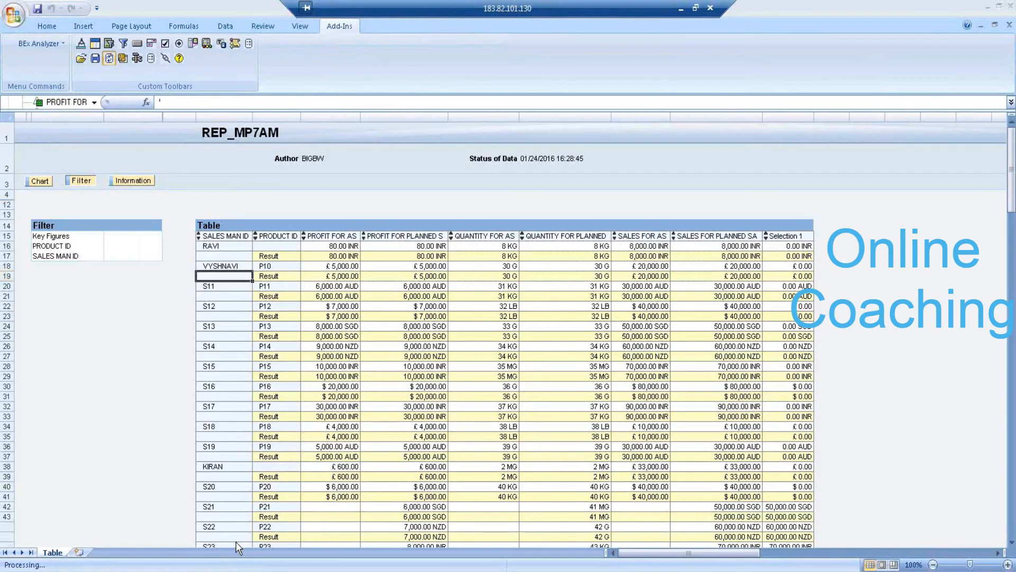
Filter the report by Calendar day, choosing the single value 06/7/2014 from the history of recent selections
left_click(68, 235)
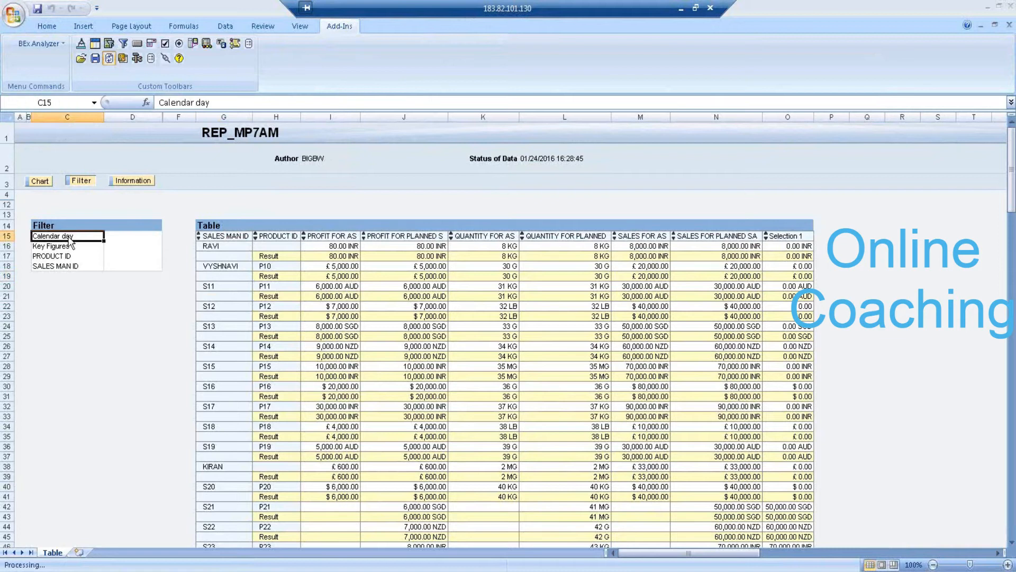
right_click(70, 240)
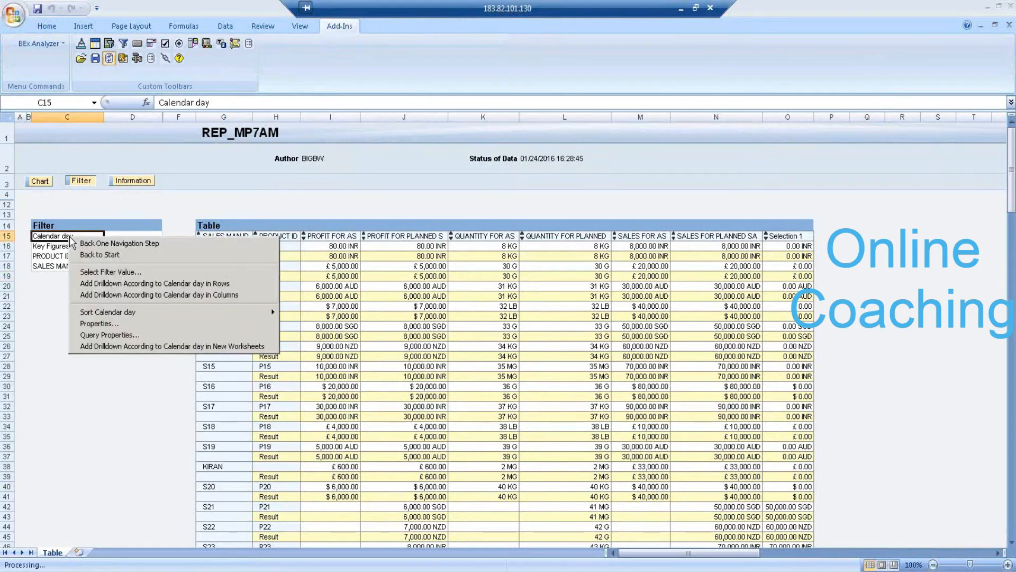
left_click(129, 271)
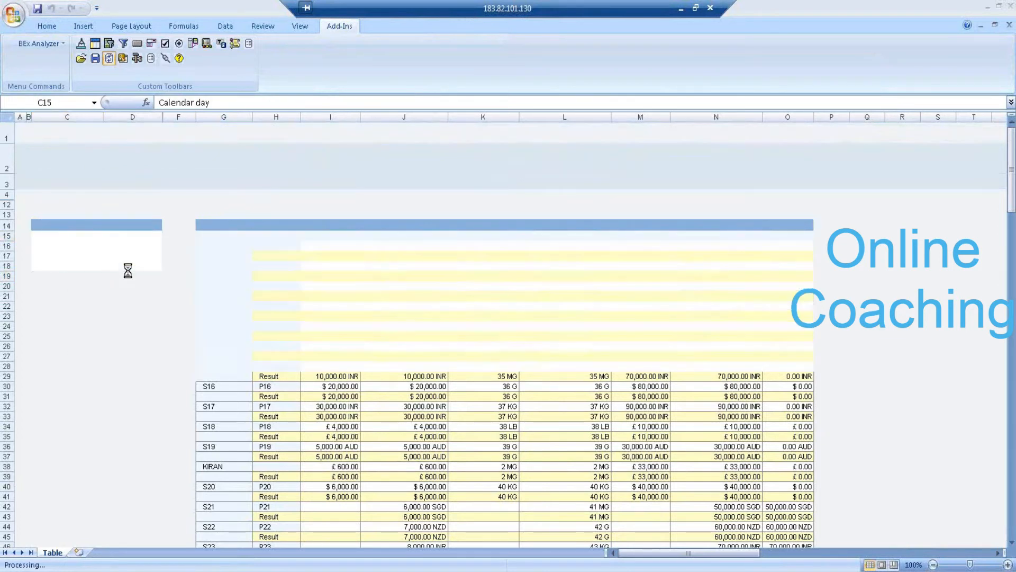
left_click(519, 188)
left_click(508, 215)
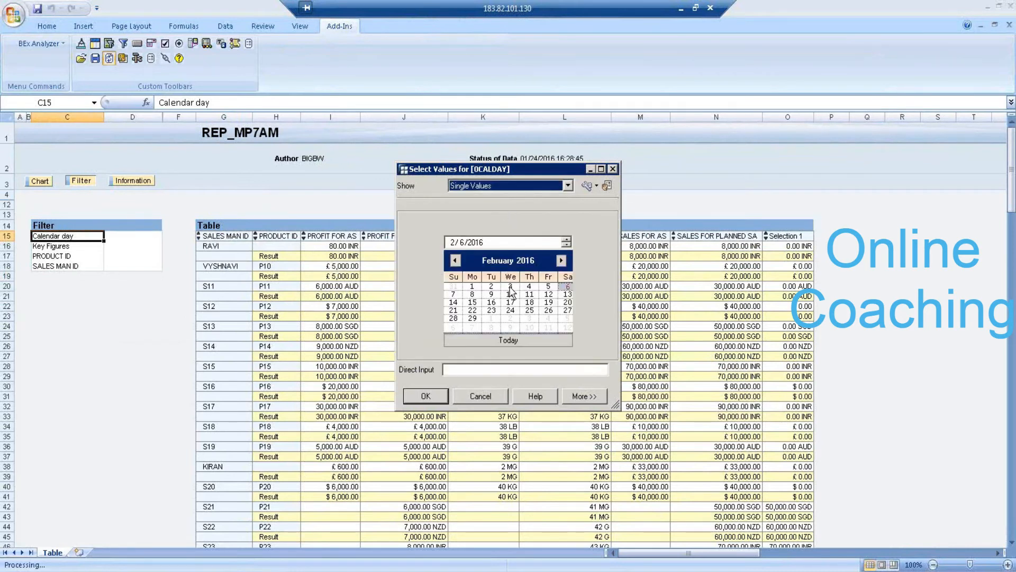
left_click(523, 190)
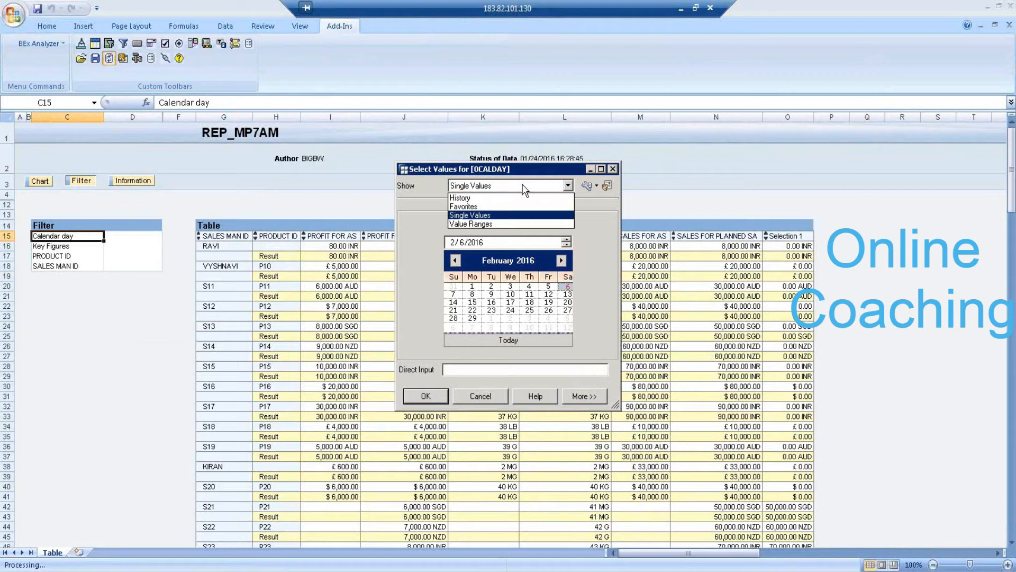
left_click(515, 198)
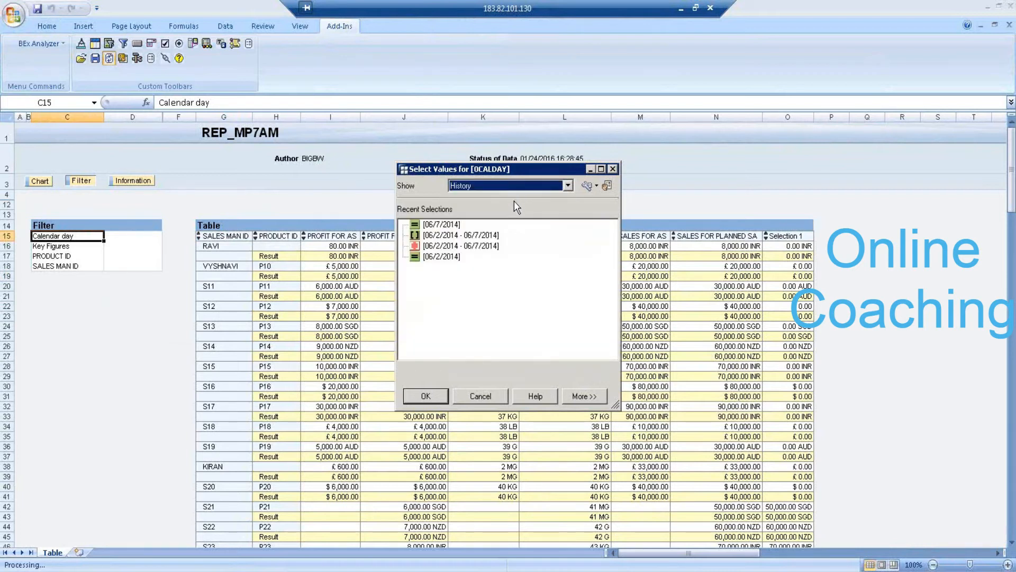
left_click(446, 229)
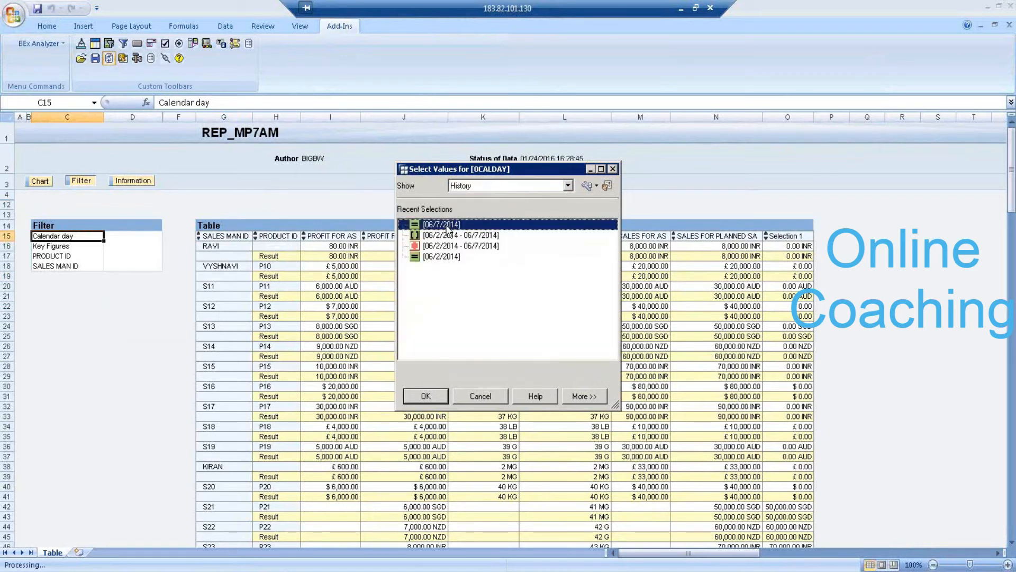
left_click(425, 396)
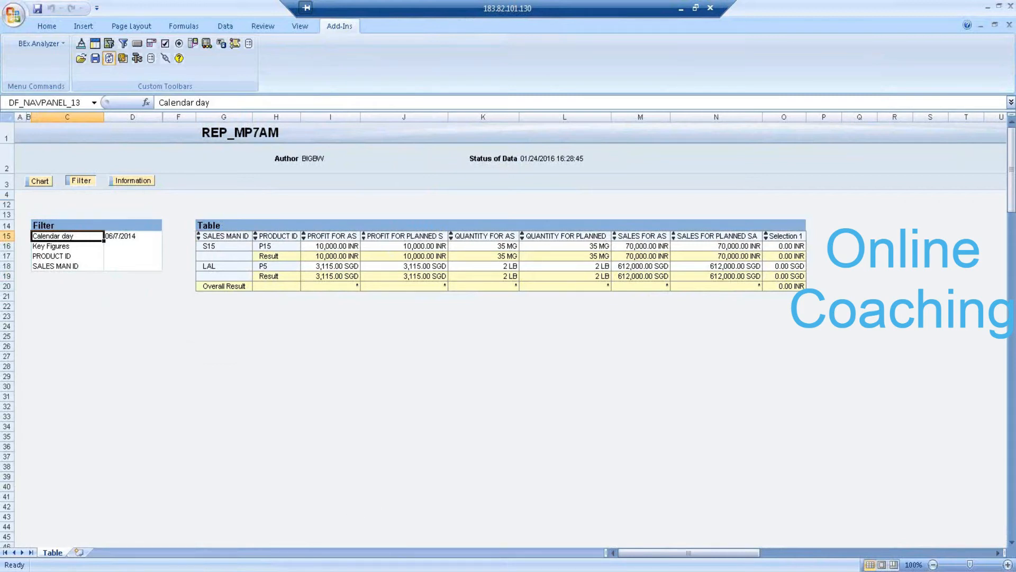
Open query REP_MP7AM in Query Designer to review its free characteristics, rows and columns
left_click(216, 571)
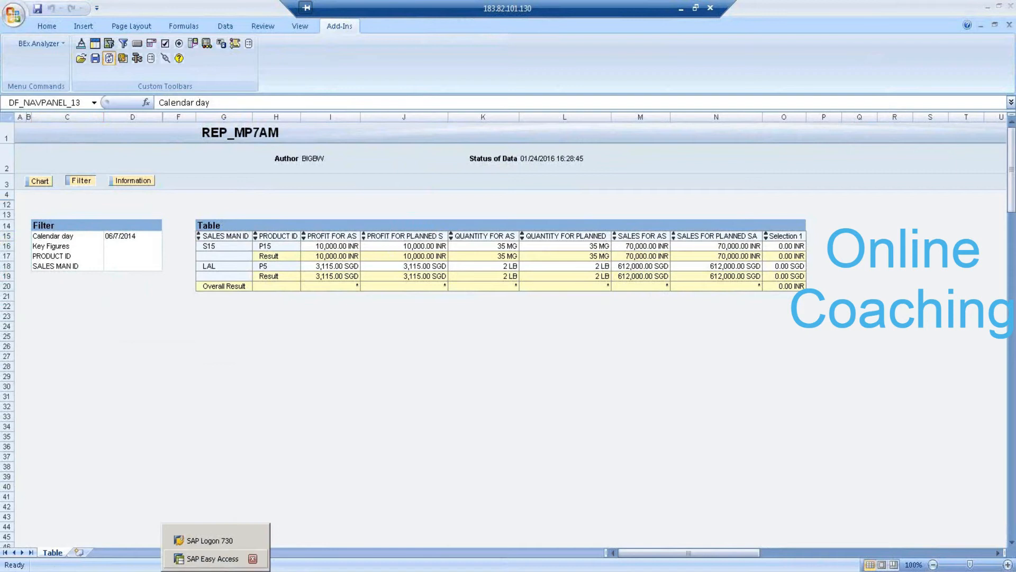
left_click(272, 266)
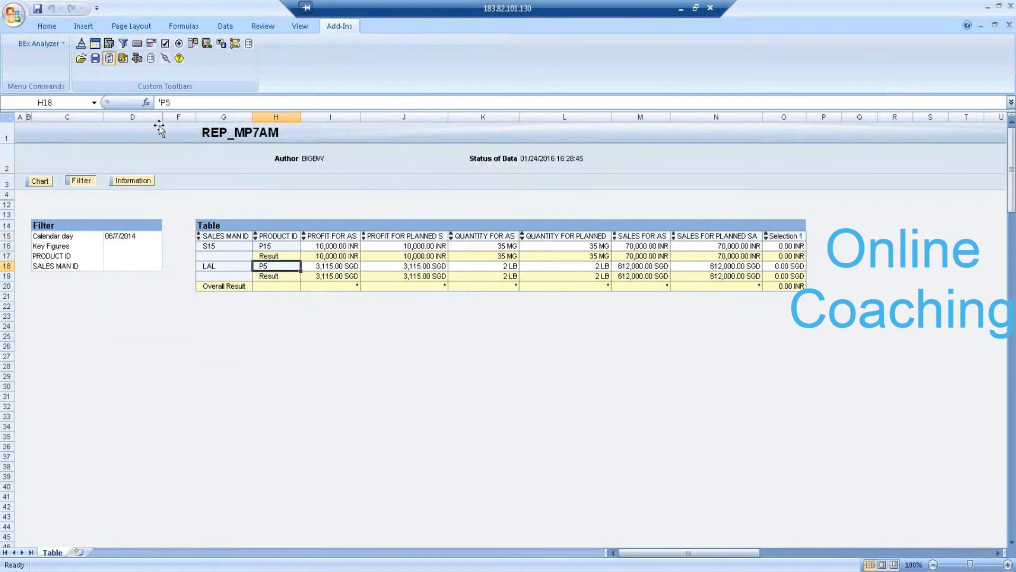
left_click(137, 58)
left_click(159, 82)
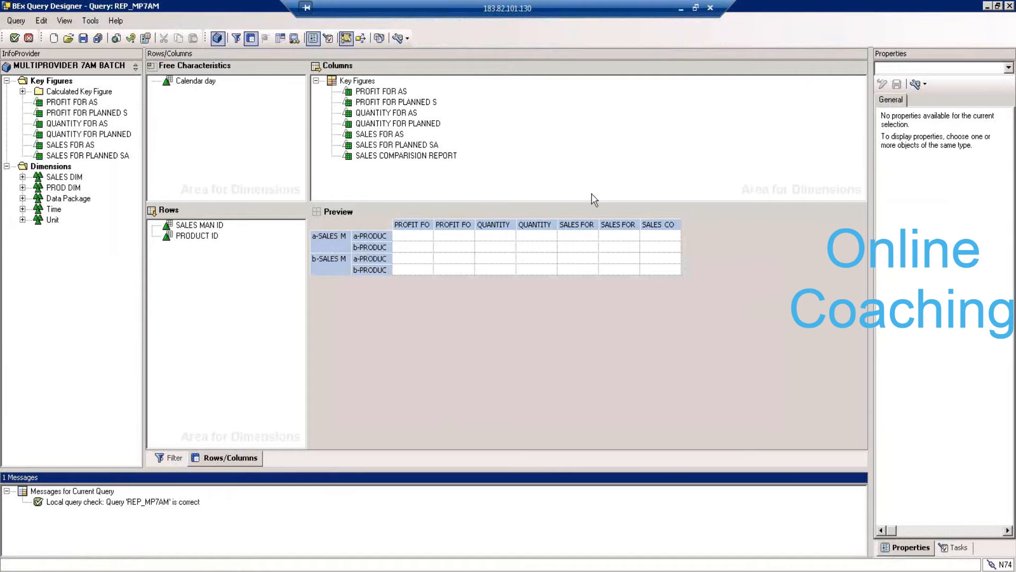
Minimize the remote session and open the SAP BW 7.4 presentation in PowerPoint
left_click(681, 9)
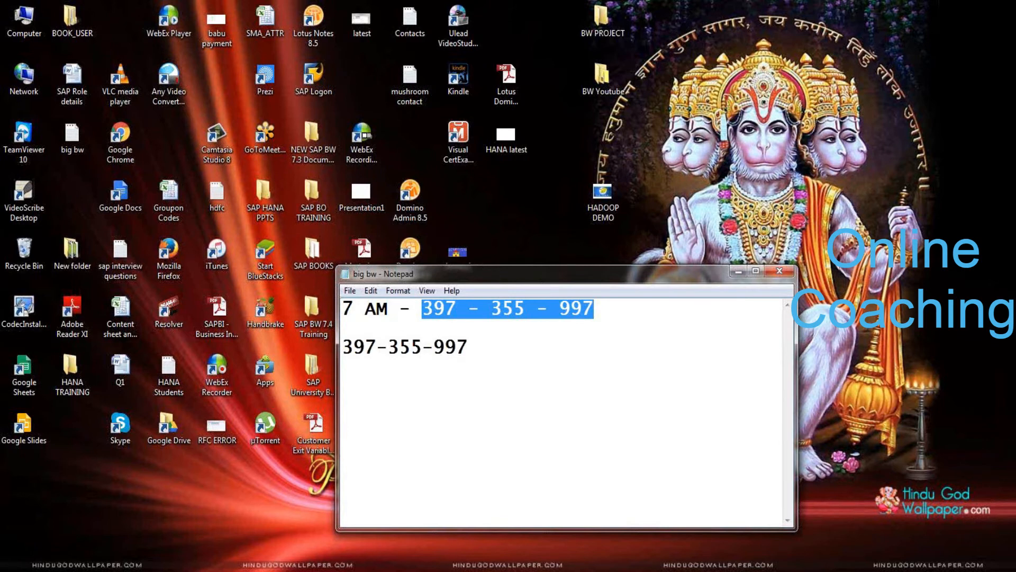
left_click(11, 564)
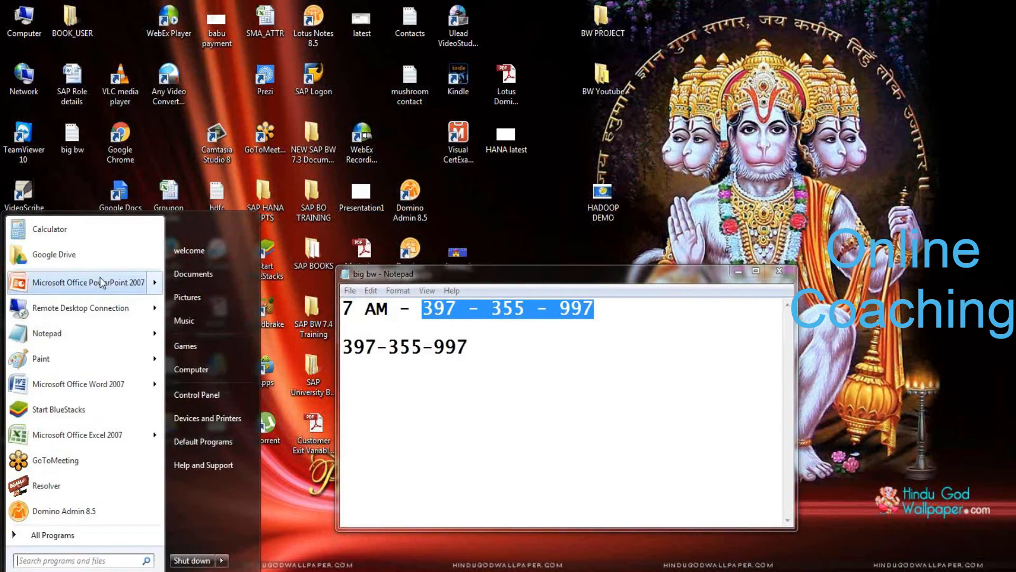
mouse_move(102, 282)
left_click(219, 239)
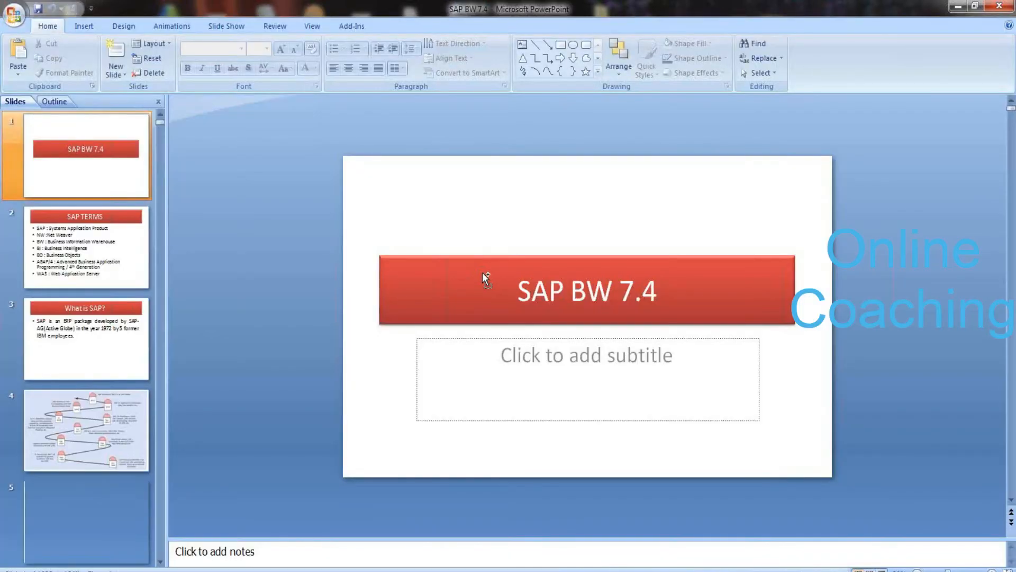
Search the presentation for MULTIPROVIDER until the Exercise : 31 title slide is reached
key("ctrl+f")
type("MULTIPROV")
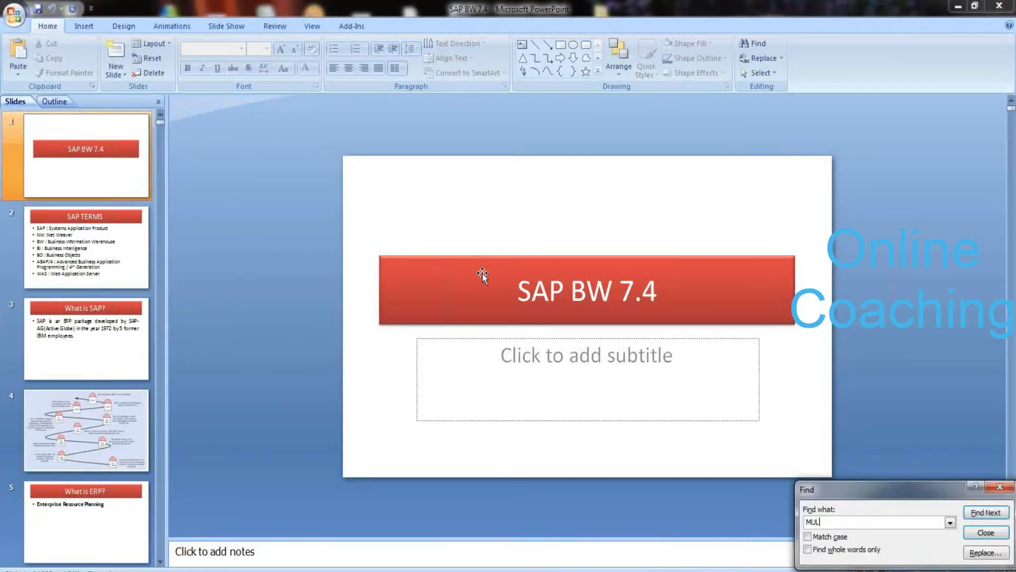
type("IDER")
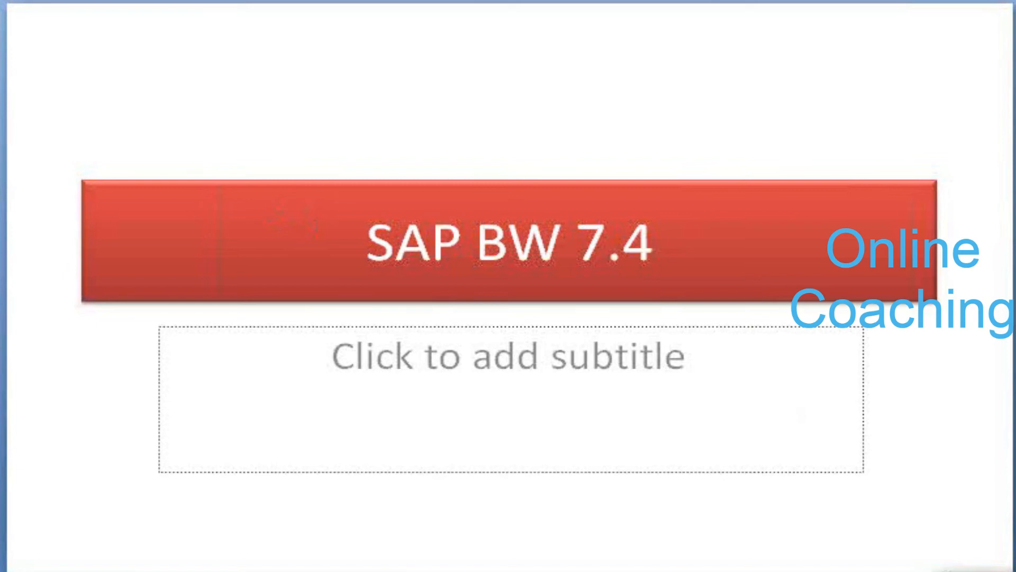
key("Return")
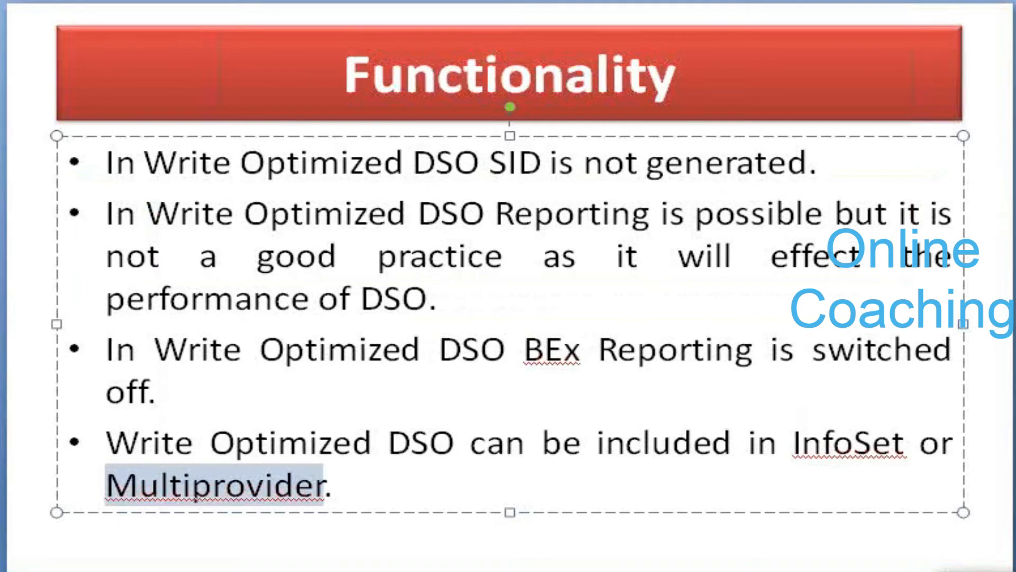
key("Return")
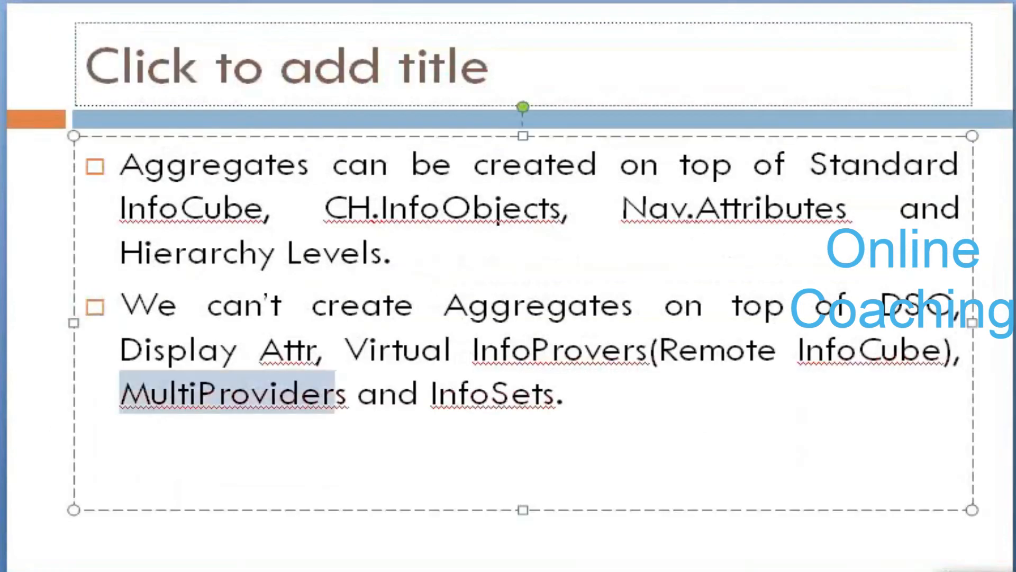
key("Return")
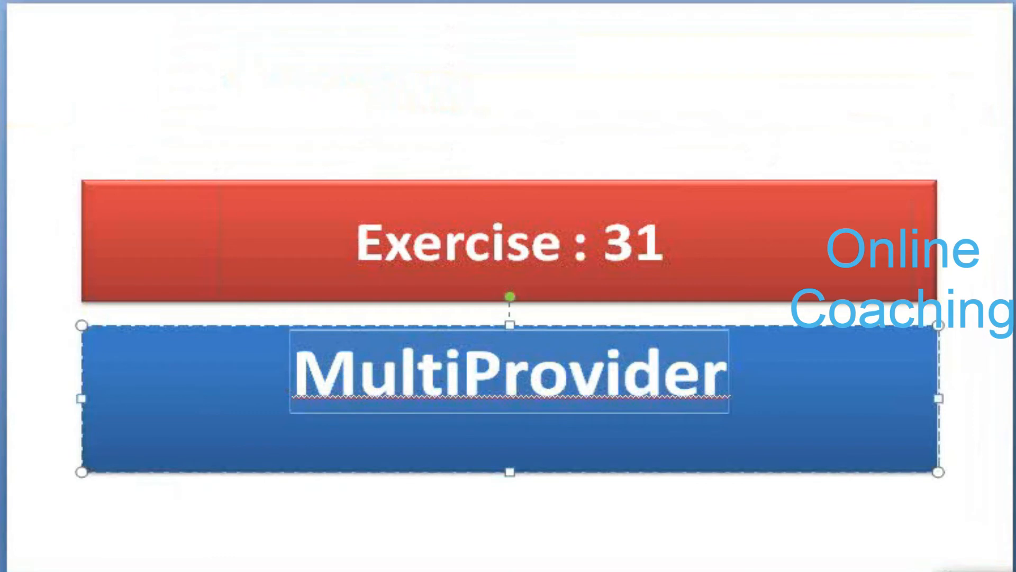
key("Escape")
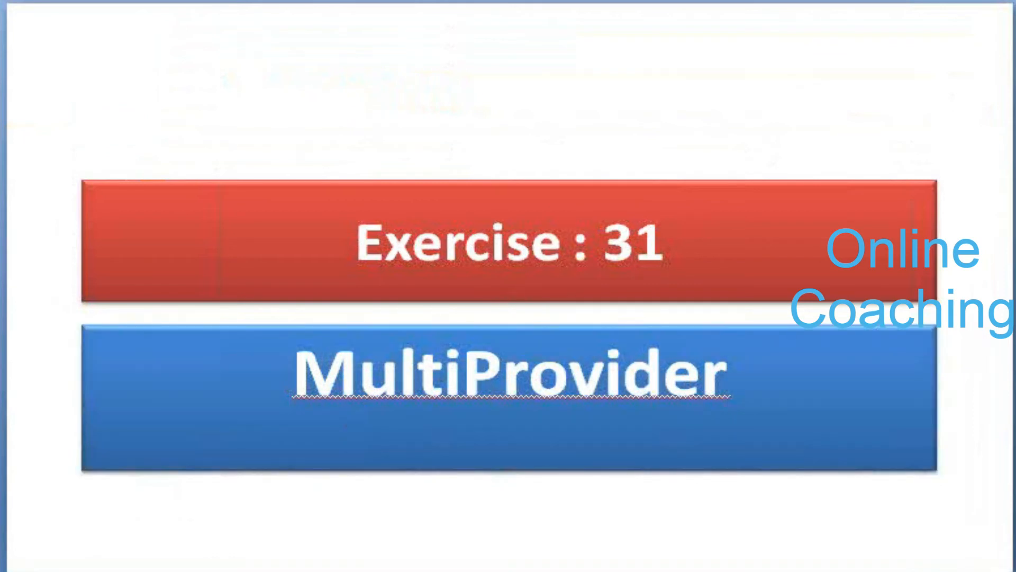
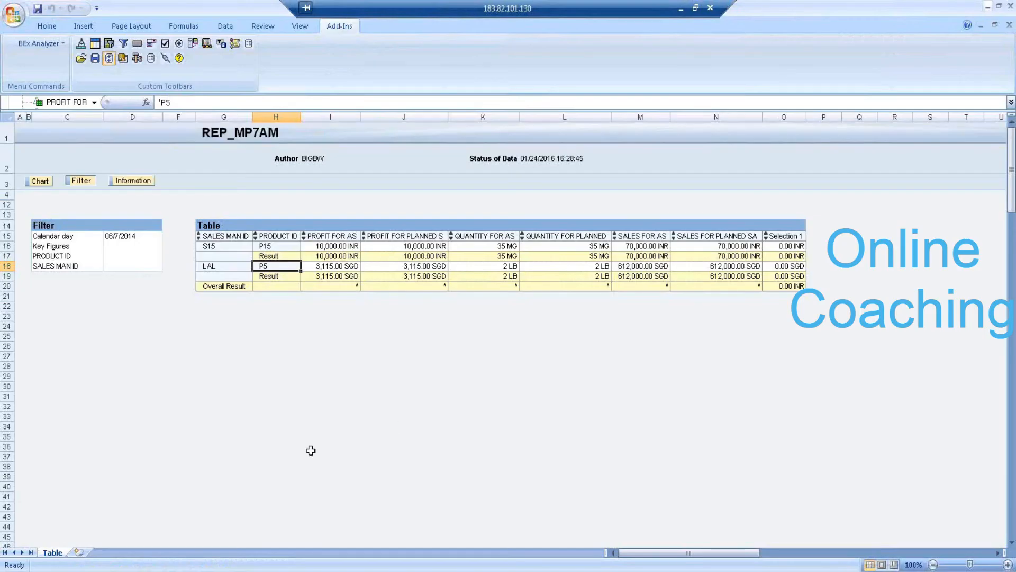
Close the REP_MP7AM workbook without saving and restart BEx Analyzer from SAP Easy Access
left_click(1009, 6)
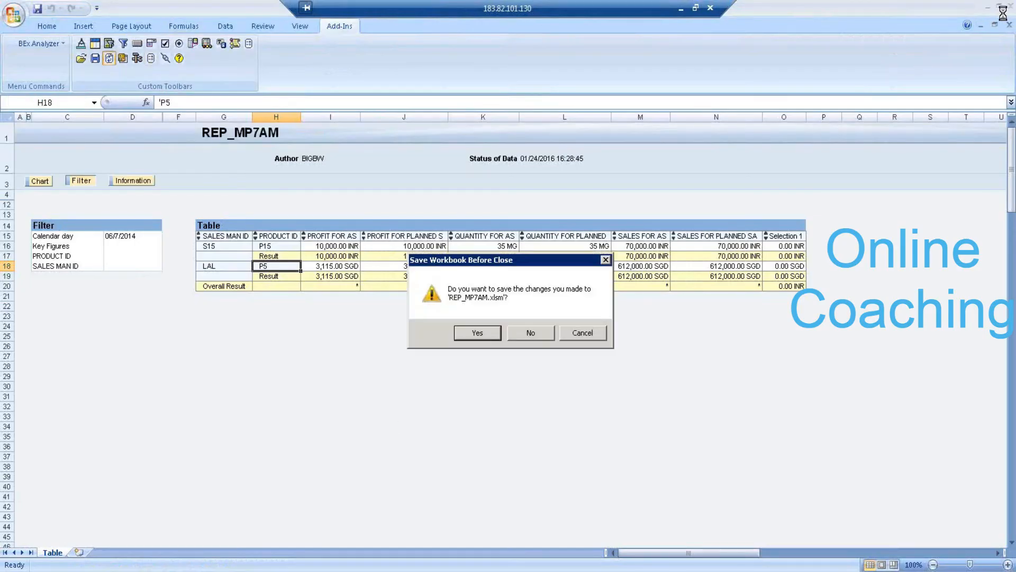
left_click(529, 332)
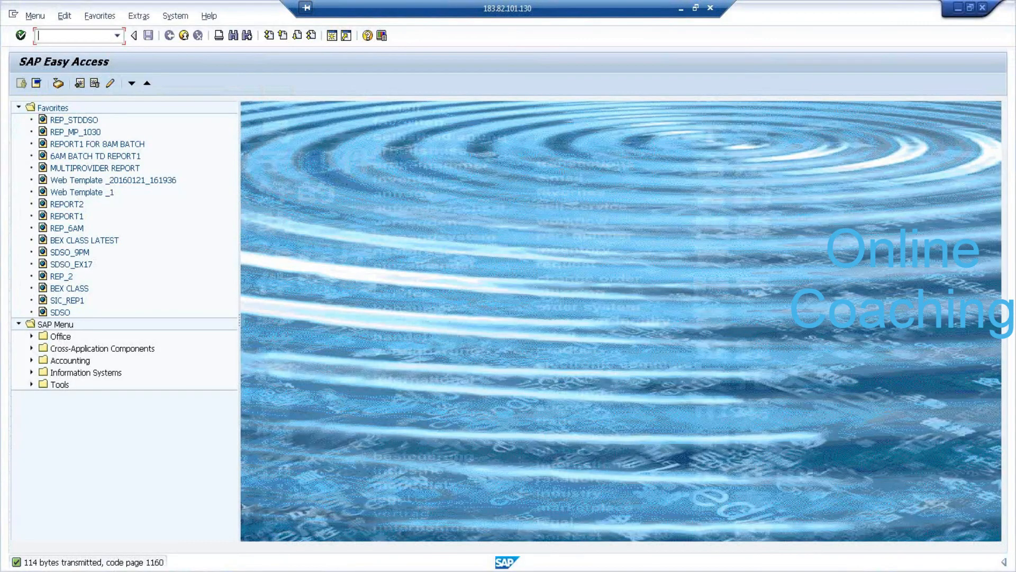
left_click(117, 36)
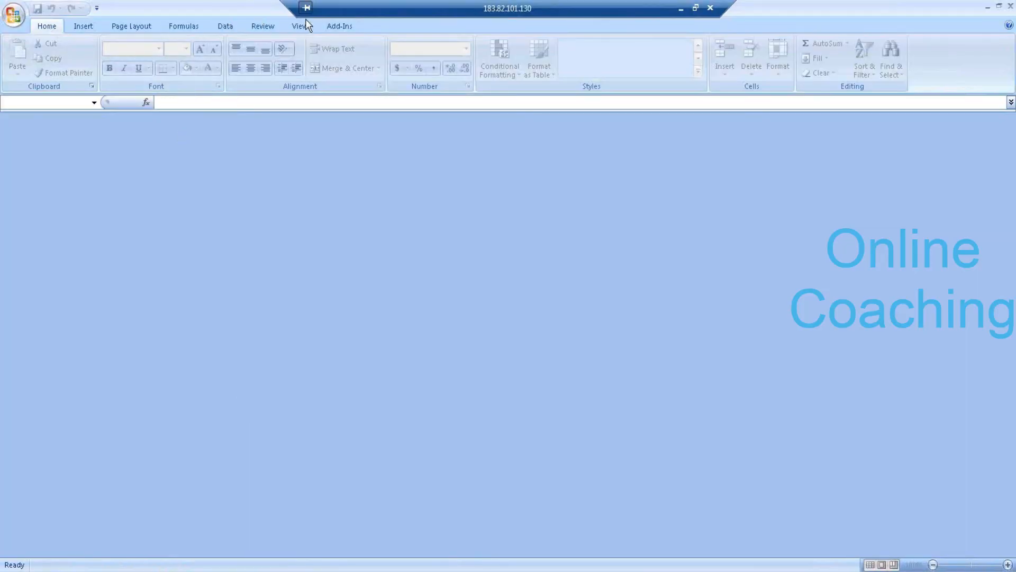
Launch Query Designer from BEx Analyzer, entering the account password to log on, and maximize its window
left_click(340, 25)
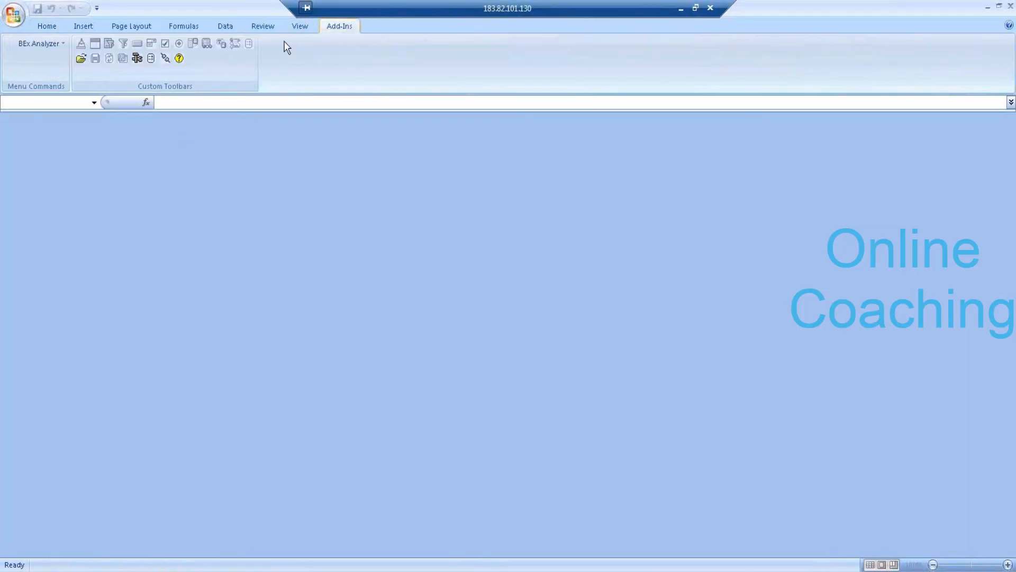
left_click(137, 59)
left_click(158, 66)
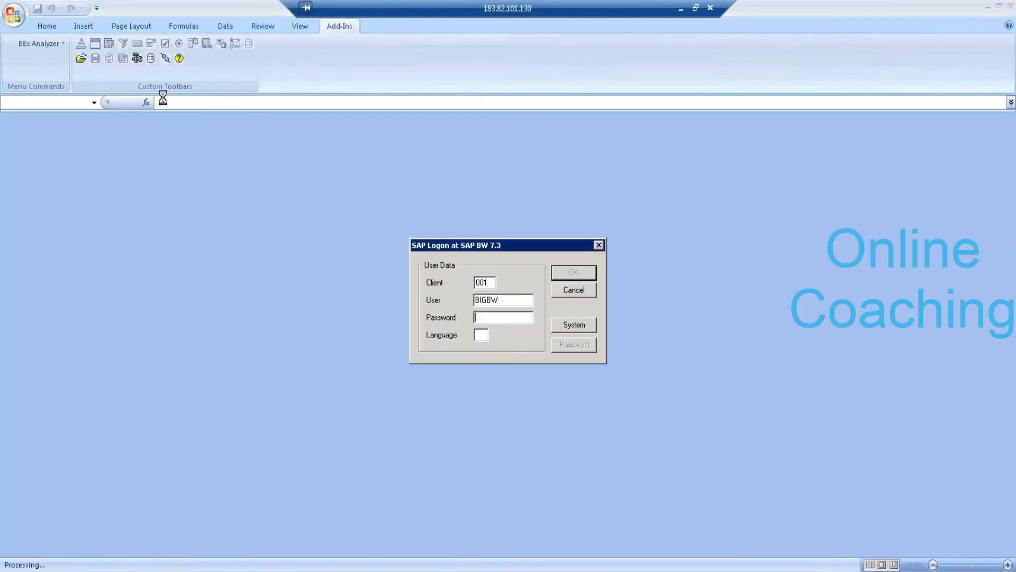
type("*")
key("Return")
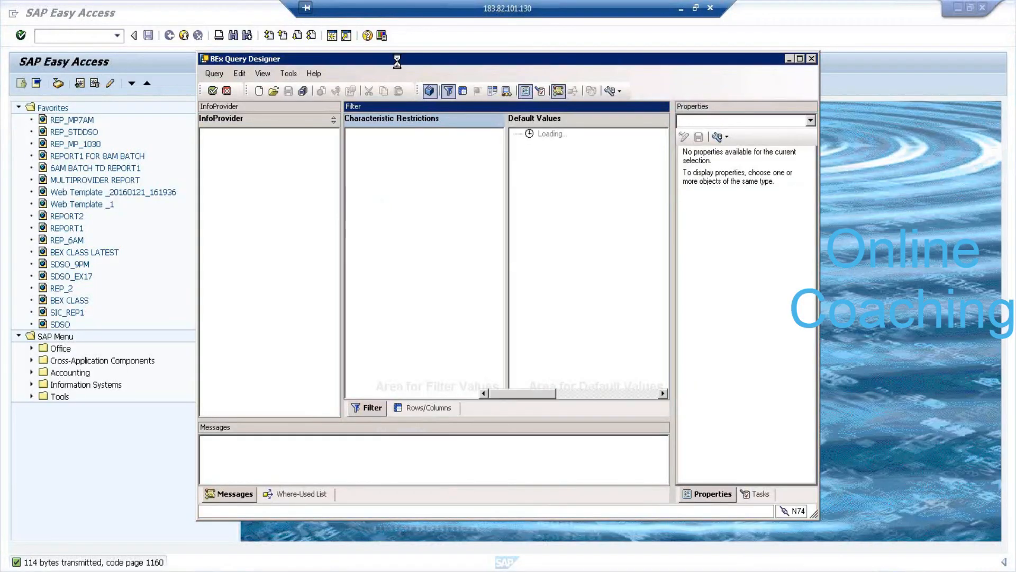
double_click(397, 59)
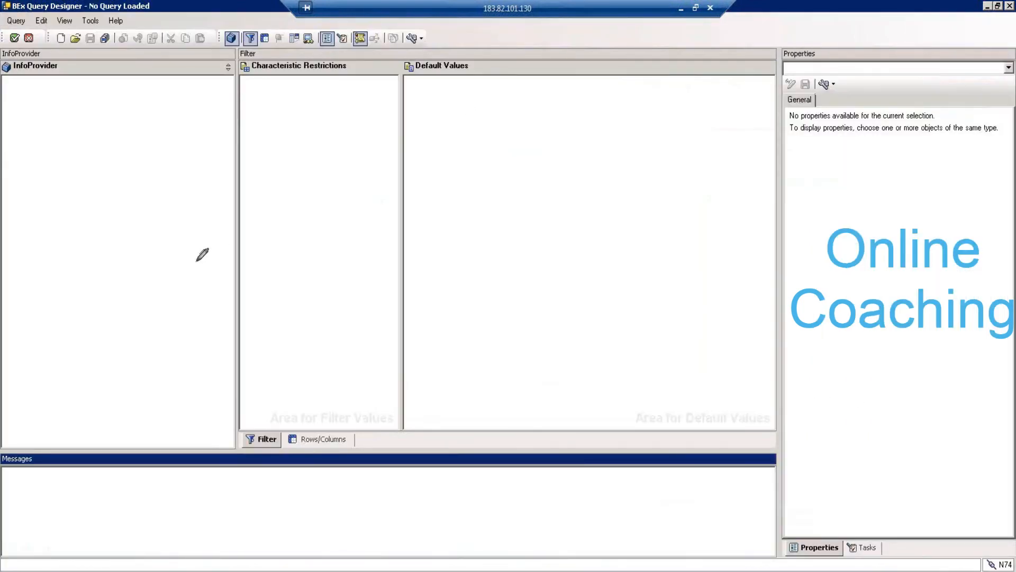
Number the InfoProvider, Characteristic Restrictions, Default Values, Properties and Messages areas 1 to 5 with the annotation pen
left_click_drag(79, 161, 84, 192)
left_click_drag(281, 174, 329, 207)
mouse_move(423, 167)
left_mouse_down()
mouse_move(453, 173)
mouse_move(466, 214)
left_mouse_up()
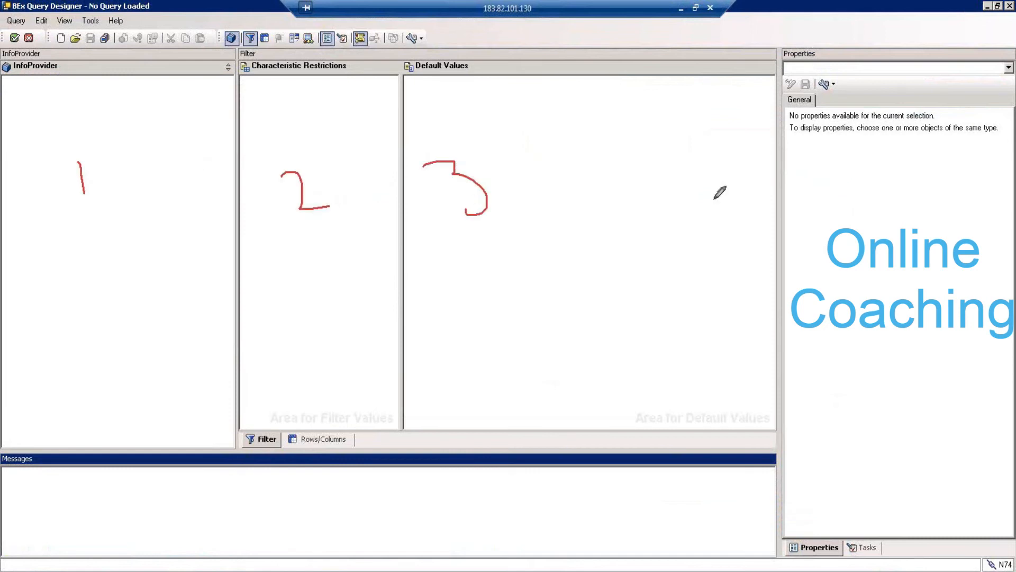
left_click_drag(965, 160, 983, 198)
mouse_move(307, 486)
left_mouse_down()
mouse_move(305, 515)
mouse_move(343, 478)
left_mouse_up()
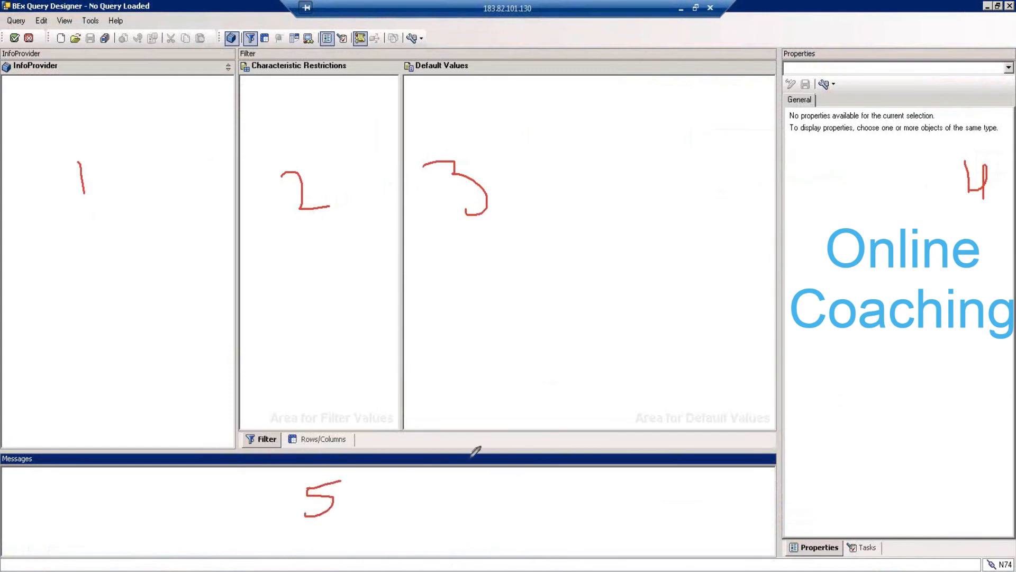
Circle the InfoProvider heading, sketch a box and lines from its area towards the filter areas, and erase all annotations
mouse_move(67, 53)
left_mouse_down()
mouse_move(3, 58)
mouse_move(37, 88)
mouse_move(73, 67)
left_mouse_up()
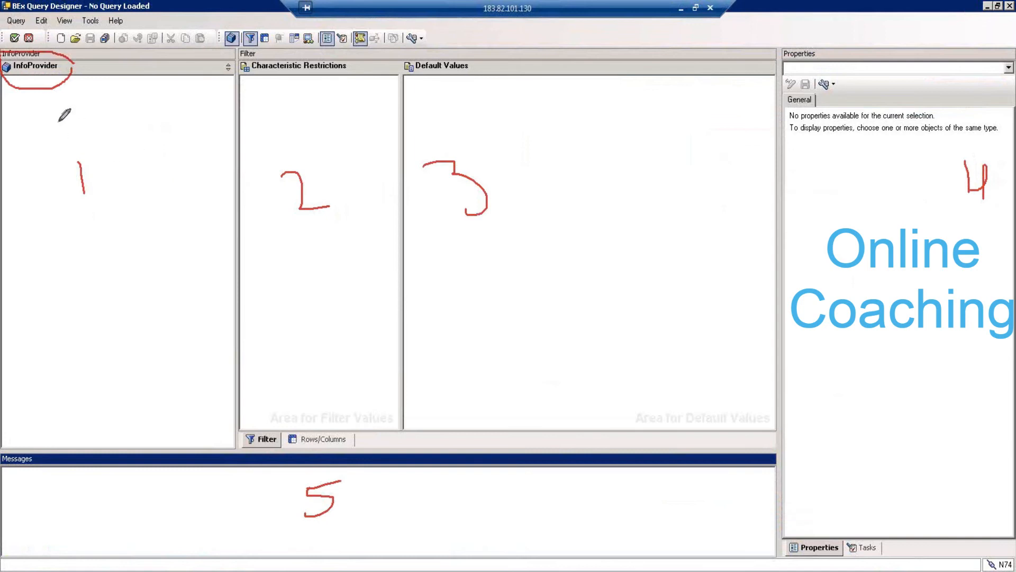
mouse_move(18, 106)
left_mouse_down()
mouse_move(130, 222)
mouse_move(132, 126)
mouse_move(6, 114)
left_mouse_up()
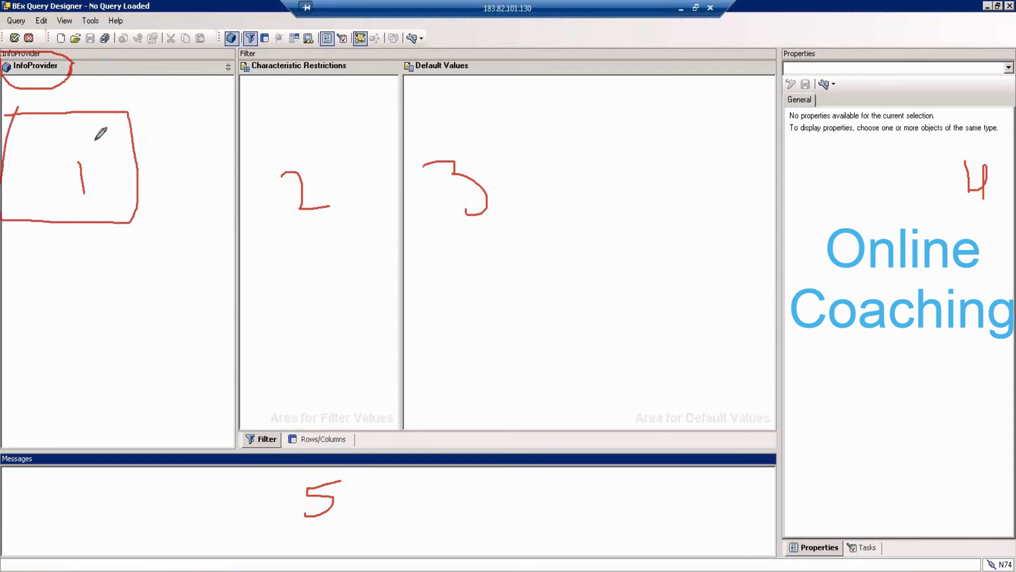
left_click_drag(137, 99, 187, 83)
left_click_drag(150, 133, 187, 119)
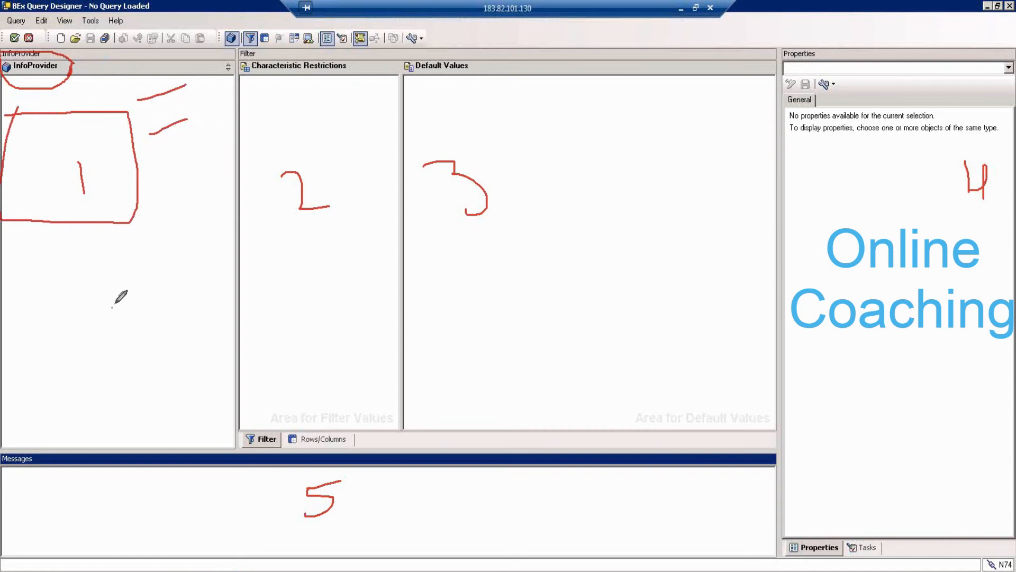
mouse_move(112, 307)
left_mouse_down()
mouse_move(129, 265)
mouse_move(290, 139)
mouse_move(442, 170)
mouse_move(468, 197)
left_mouse_up()
mouse_move(120, 312)
left_mouse_down()
mouse_move(139, 286)
mouse_move(398, 275)
left_mouse_up()
key("e")
Mark the InfoProvider area with a stroke and circle the Filter, Rows/Columns, Characteristic Restrictions and Default Values labels with the annotation pen
left_click_drag(97, 143, 109, 199)
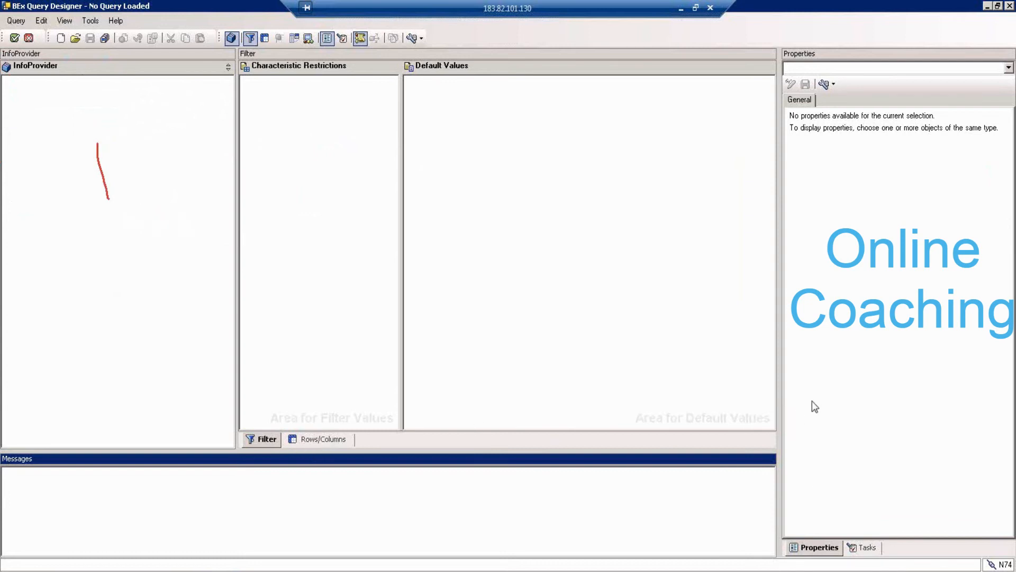
mouse_move(244, 431)
left_mouse_down()
mouse_move(283, 442)
mouse_move(272, 459)
mouse_move(240, 430)
mouse_move(365, 423)
mouse_move(302, 452)
mouse_move(290, 435)
left_mouse_up()
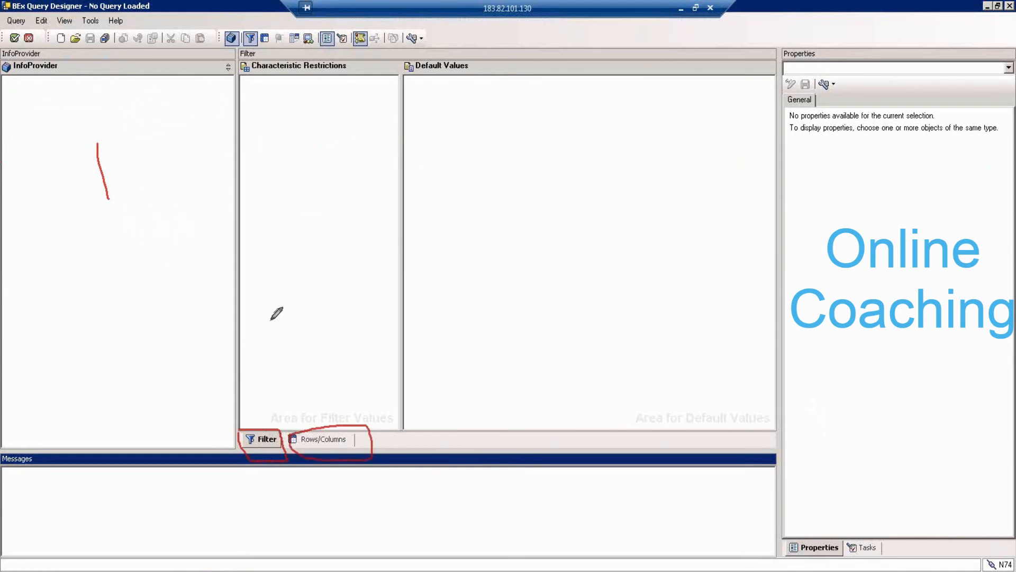
mouse_move(242, 84)
left_mouse_down()
mouse_move(314, 48)
mouse_move(238, 80)
mouse_move(270, 80)
left_mouse_up()
mouse_move(480, 56)
left_mouse_down()
mouse_move(427, 95)
mouse_move(442, 48)
left_mouse_up()
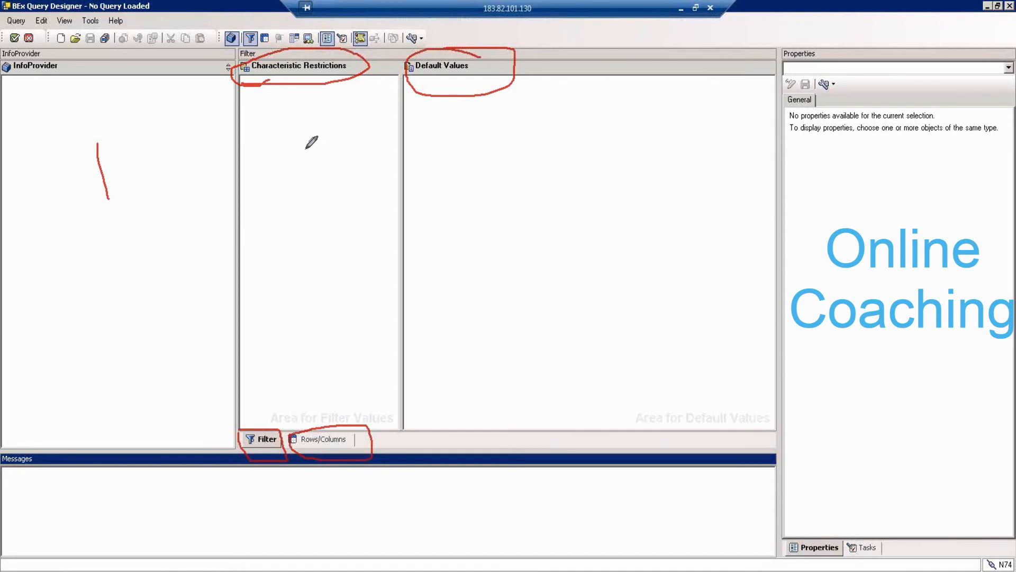
Sketch boxes in both filter areas, cross out the Default Values box, write "calday" with an underline and tick, and erase all annotations
mouse_move(284, 133)
left_mouse_down()
mouse_move(283, 176)
mouse_move(335, 139)
mouse_move(282, 139)
left_mouse_up()
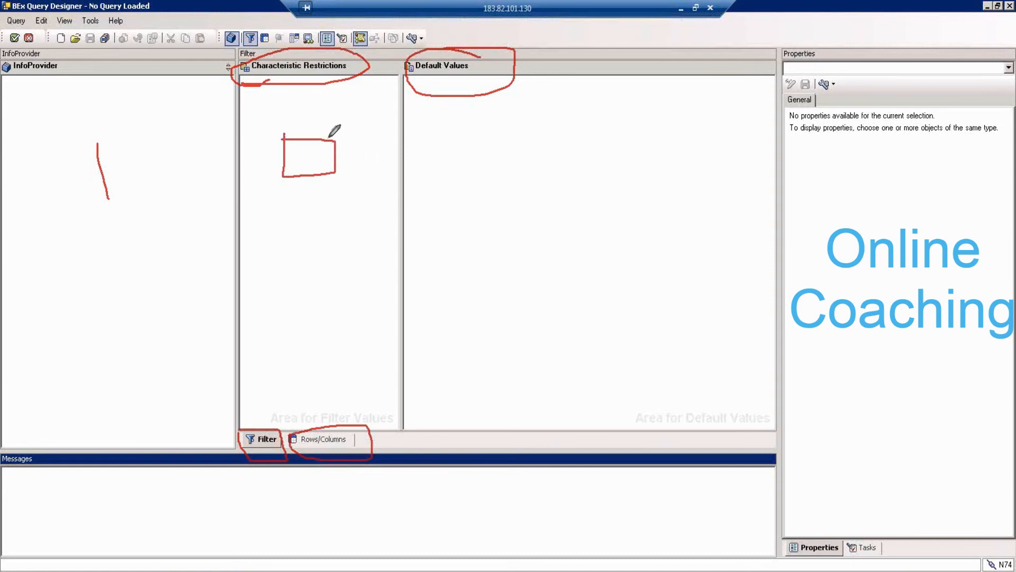
mouse_move(414, 129)
left_mouse_down()
mouse_move(435, 162)
mouse_move(474, 162)
mouse_move(449, 122)
mouse_move(414, 126)
left_mouse_up()
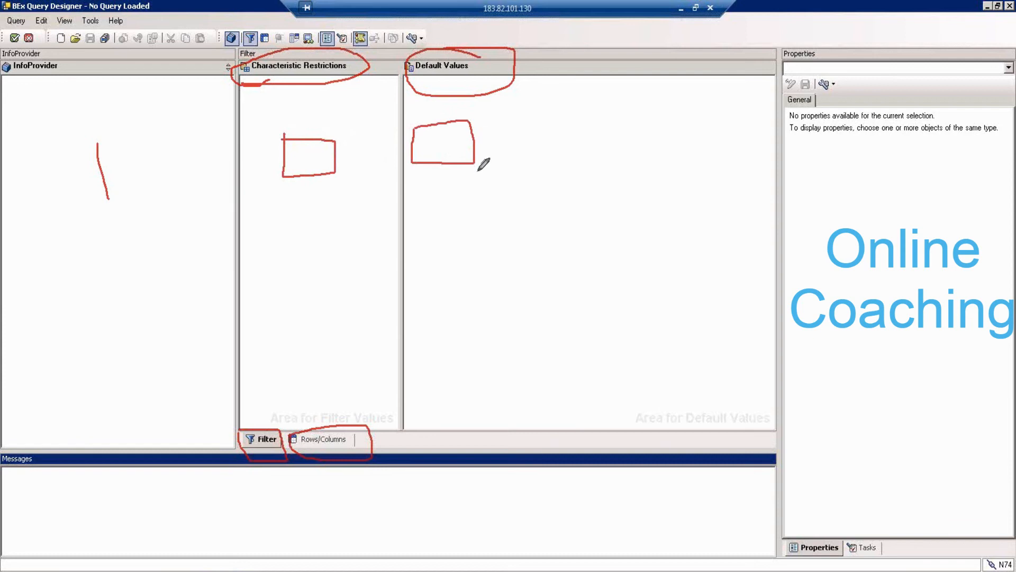
left_click_drag(428, 125, 479, 155)
left_click_drag(469, 117, 421, 158)
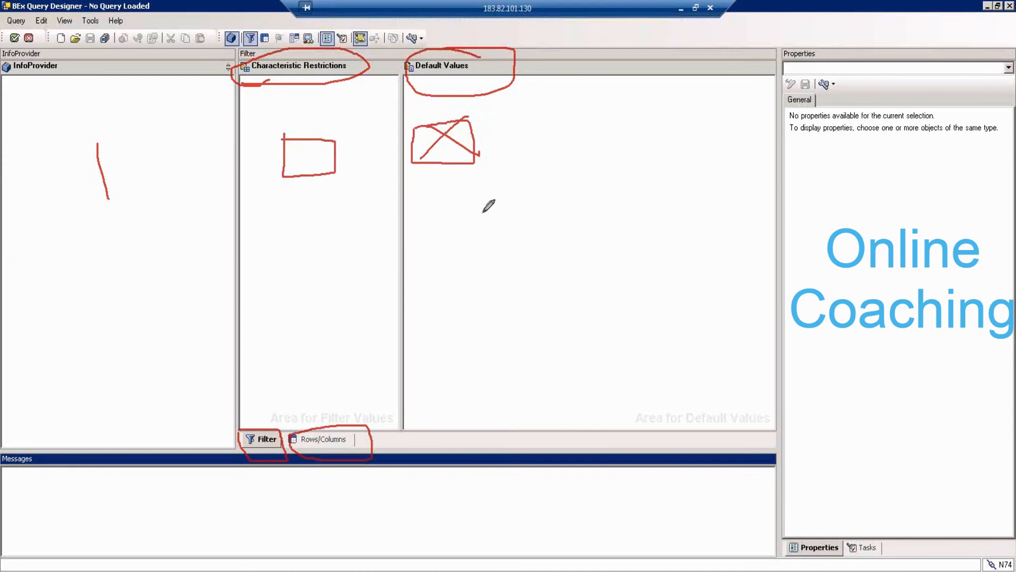
mouse_move(531, 107)
left_mouse_down()
mouse_move(529, 125)
mouse_move(559, 124)
mouse_move(603, 98)
mouse_move(594, 144)
left_mouse_up()
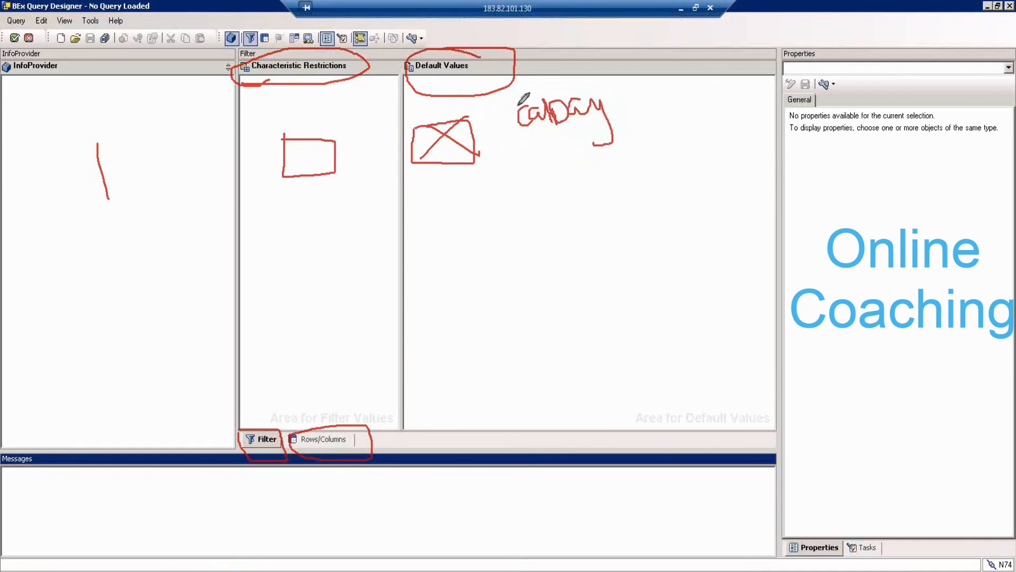
left_click_drag(523, 142, 616, 115)
left_click_drag(611, 105, 650, 89)
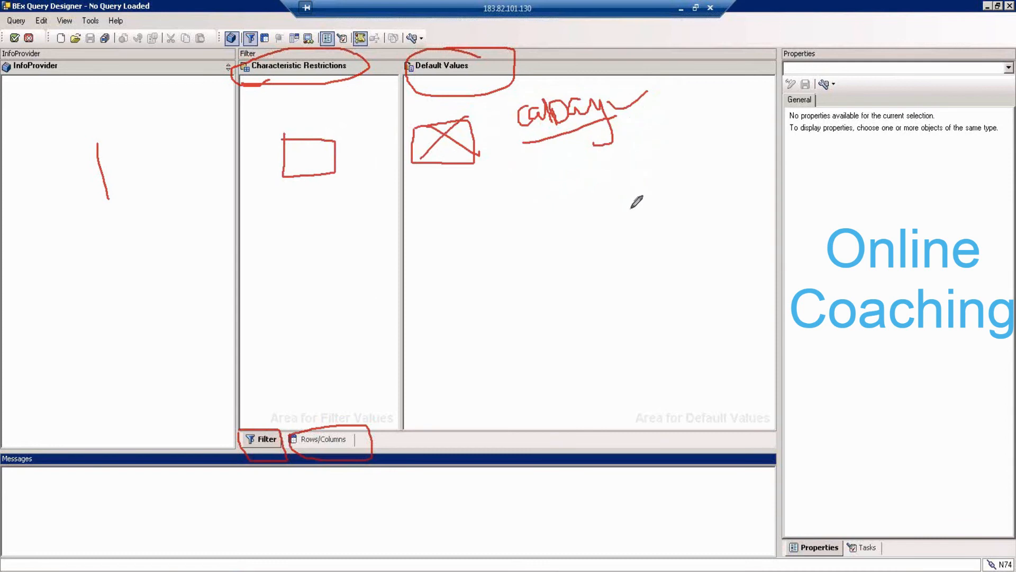
left_click(915, 412)
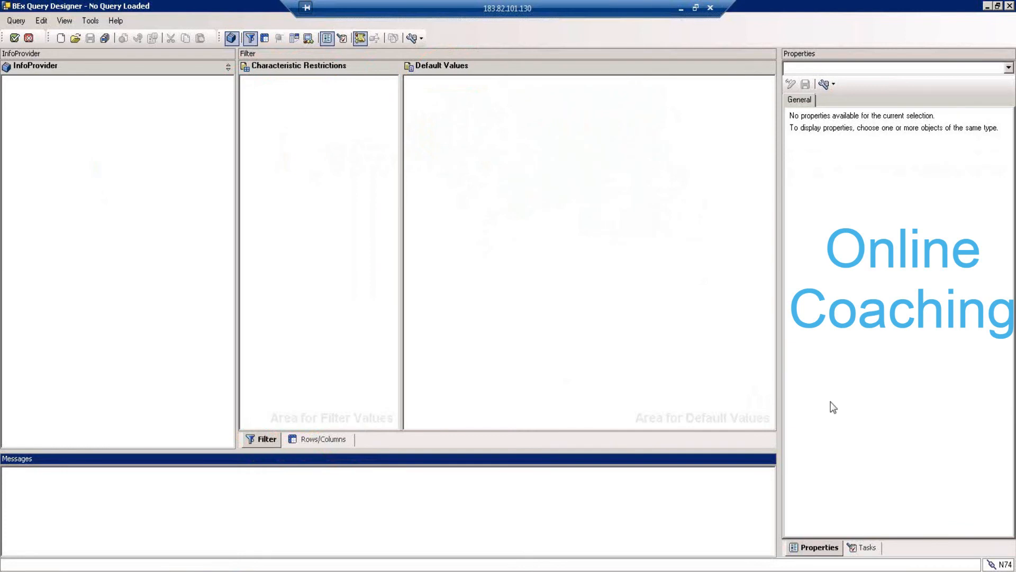
Draw a slanted line in each filter area and a horizontal line joining them, and erase the annotations
left_click_drag(291, 133, 361, 90)
left_click_drag(458, 133, 537, 86)
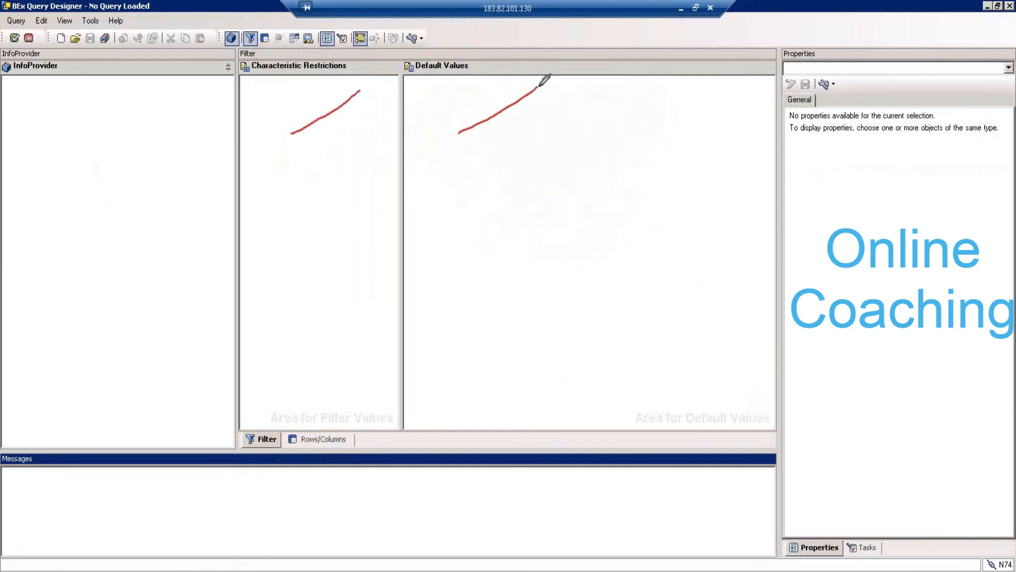
left_click_drag(308, 178, 507, 175)
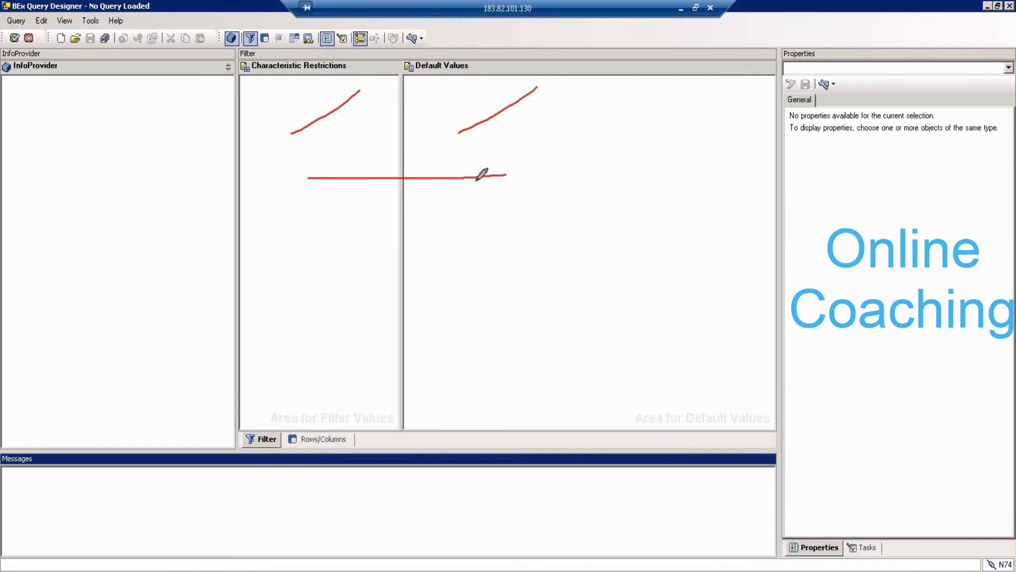
left_click(912, 408)
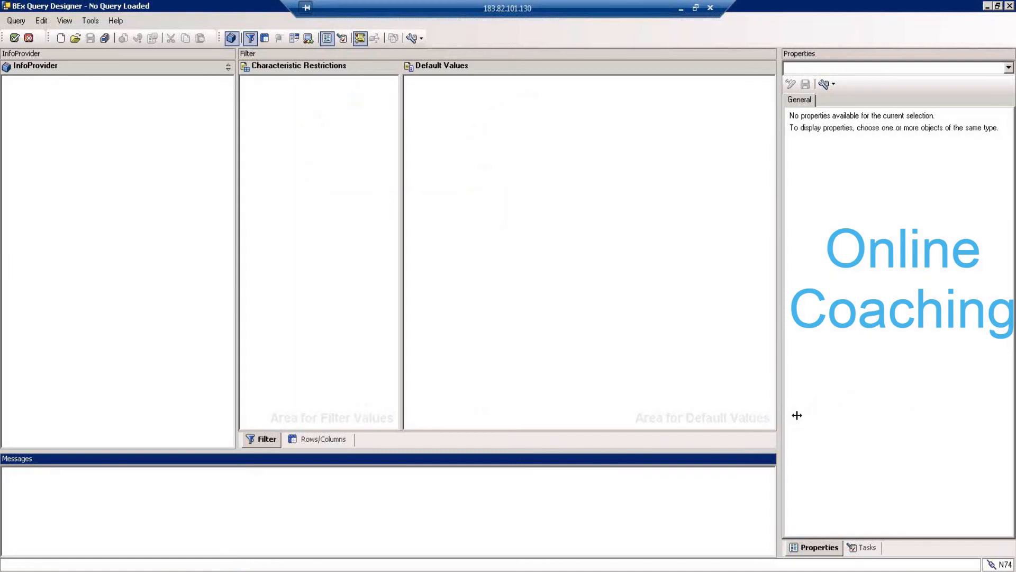
Show the Rows/Columns view, select the Rows area, and sketch an S in InfoProvider with curves leading to the Columns area
left_click(303, 441)
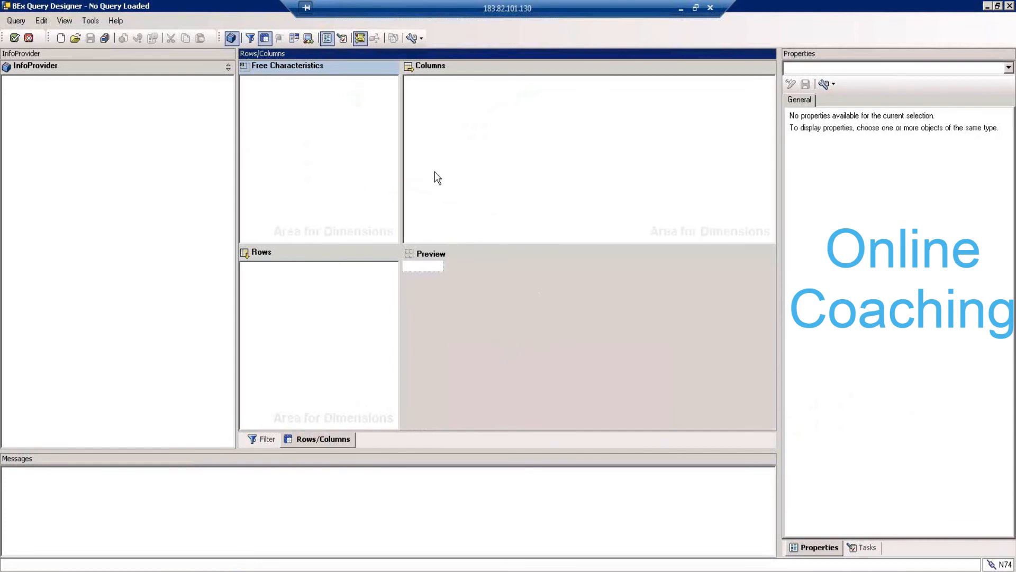
left_click(274, 331)
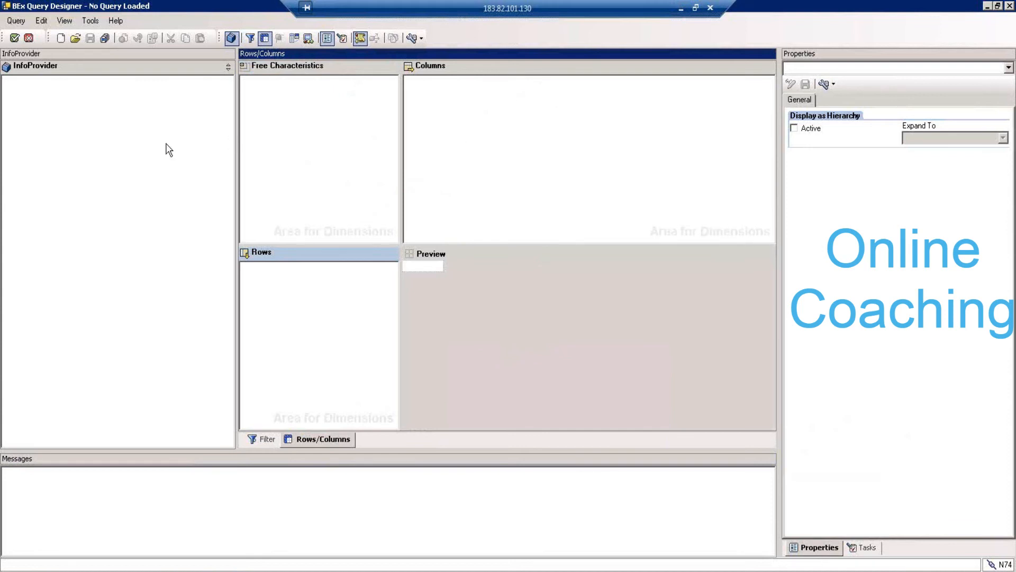
mouse_move(104, 107)
left_mouse_down()
mouse_move(73, 144)
mouse_move(487, 105)
mouse_move(480, 124)
left_mouse_up()
mouse_move(123, 135)
left_mouse_down()
mouse_move(567, 150)
mouse_move(597, 166)
mouse_move(583, 210)
left_mouse_up()
left_click_drag(623, 94, 662, 208)
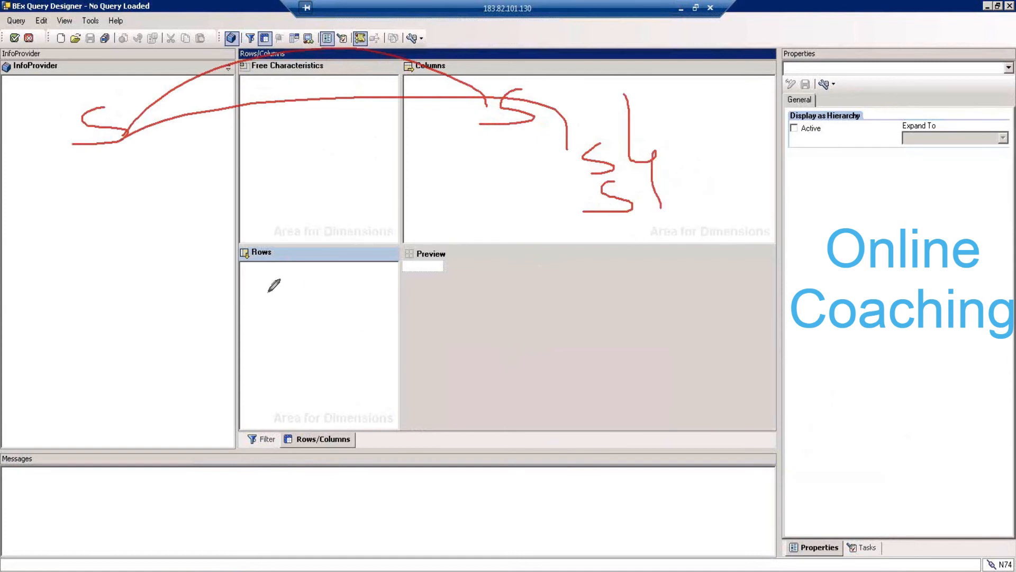
Write "SID" in the InfoProvider area, draw a curve to a second "SID" in the Rows area, and erase all annotations
mouse_move(110, 258)
left_mouse_down()
mouse_move(106, 277)
mouse_move(83, 289)
left_mouse_up()
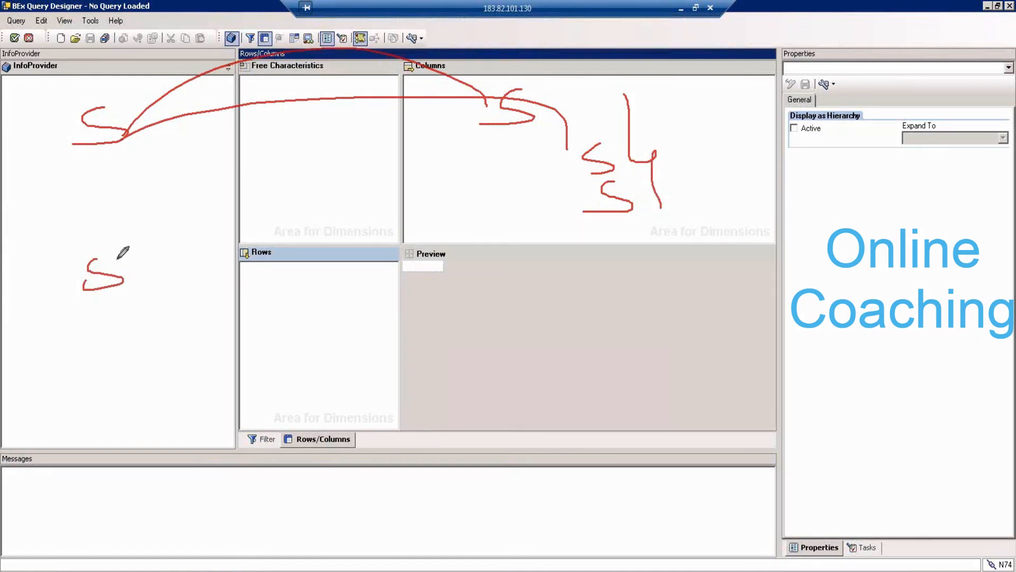
mouse_move(105, 255)
left_mouse_down()
mouse_move(122, 280)
mouse_move(142, 277)
left_mouse_up()
mouse_move(142, 252)
left_mouse_down()
mouse_move(150, 272)
mouse_move(255, 234)
mouse_move(297, 304)
mouse_move(310, 302)
mouse_move(320, 316)
mouse_move(327, 290)
mouse_move(316, 320)
left_mouse_up()
left_click_drag(334, 284, 335, 316)
mouse_move(333, 283)
left_mouse_down()
mouse_move(351, 275)
mouse_move(336, 309)
left_mouse_up()
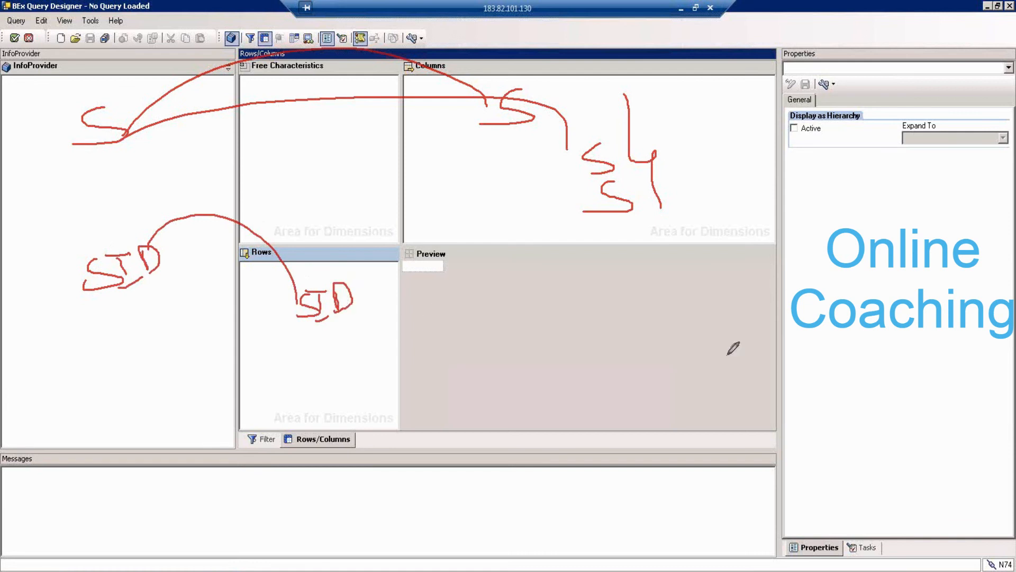
left_click(911, 410)
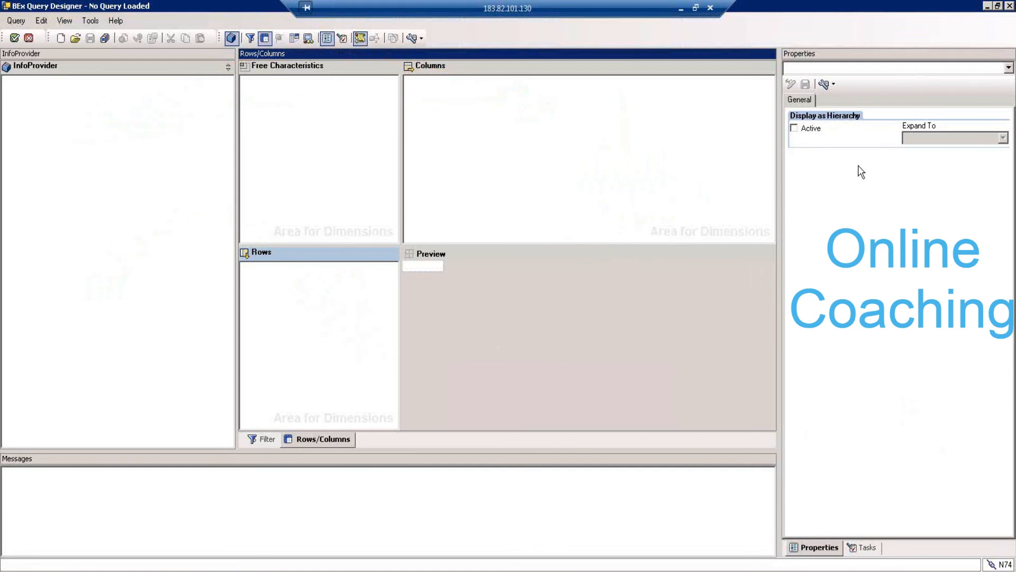
Return to the Filter view and compare the empty Tasks and Properties views, ending on Properties
left_click(263, 439)
left_click(23, 185)
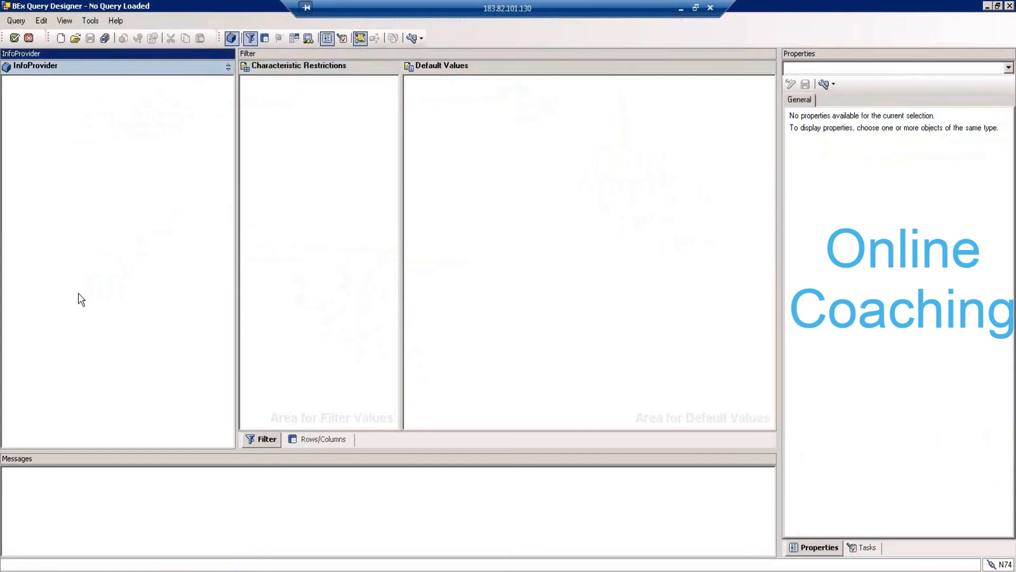
left_click(862, 553)
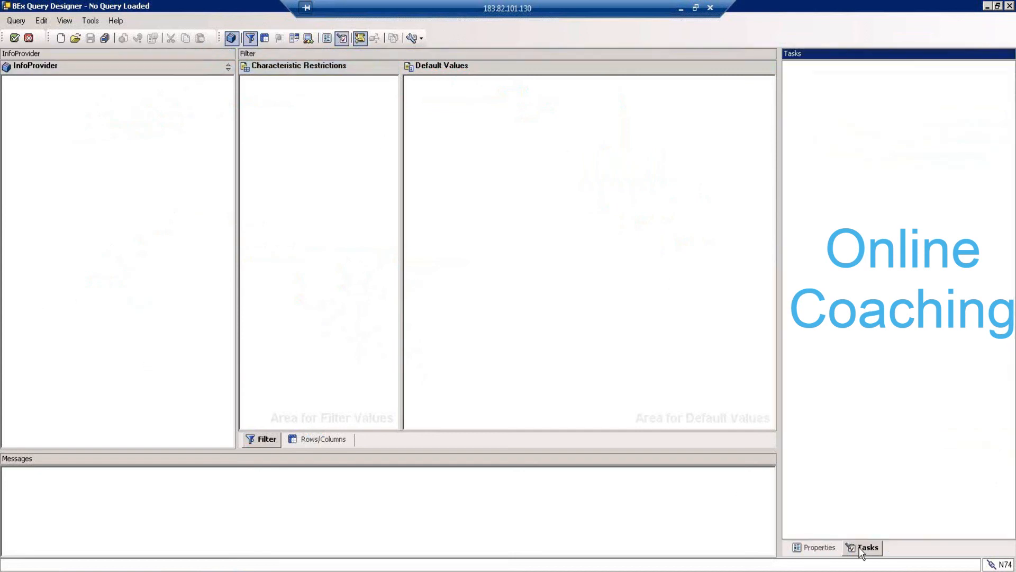
left_click(810, 550)
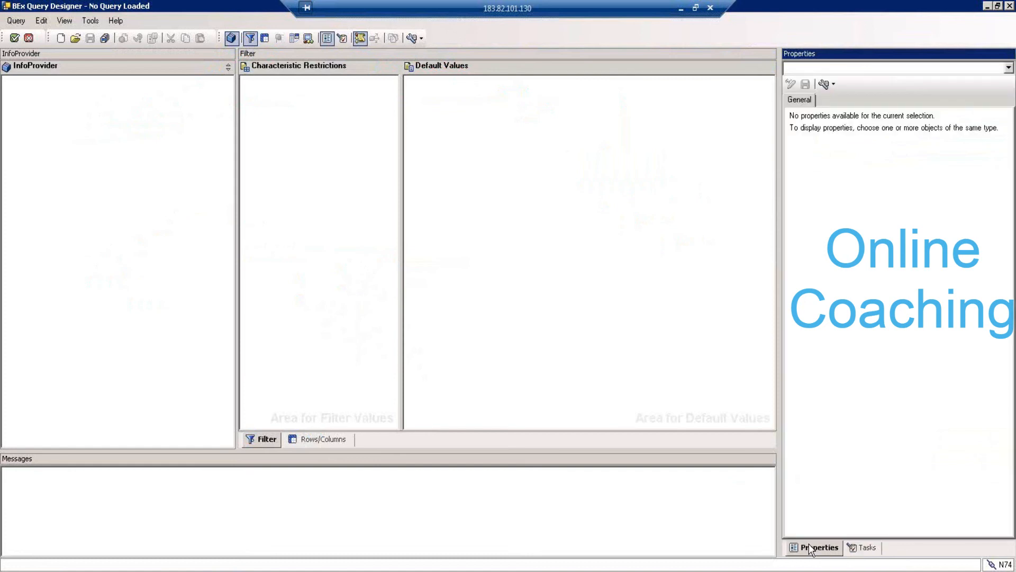
left_click(853, 549)
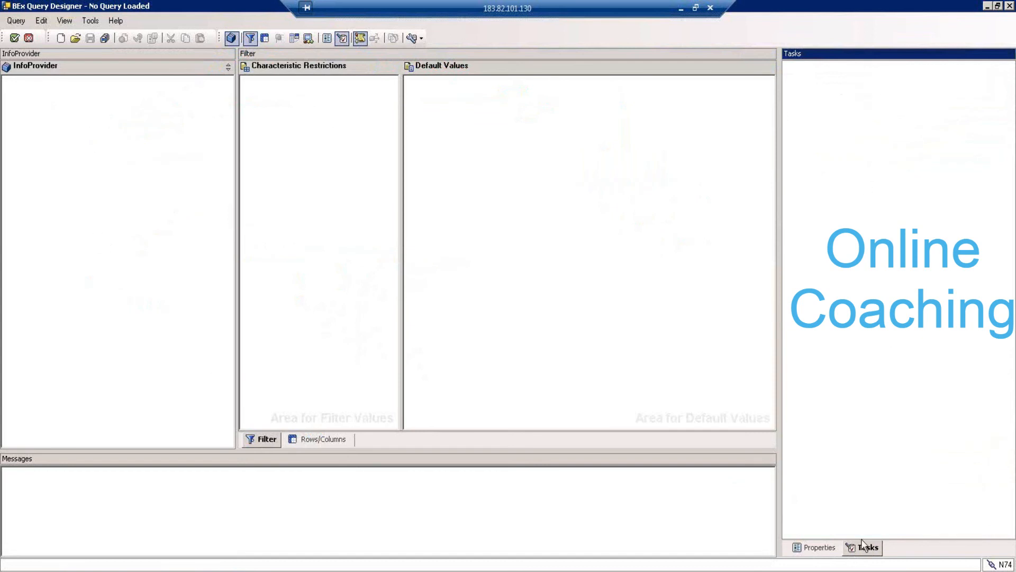
left_click(825, 548)
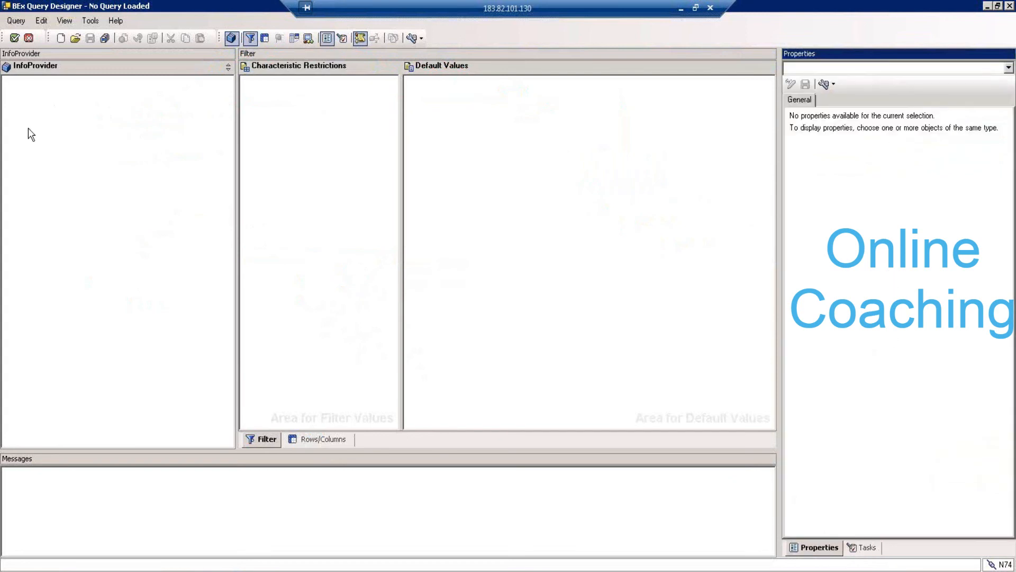
Open the query 6AM BATCH TD REPORT1 from Favorites
left_click(76, 38)
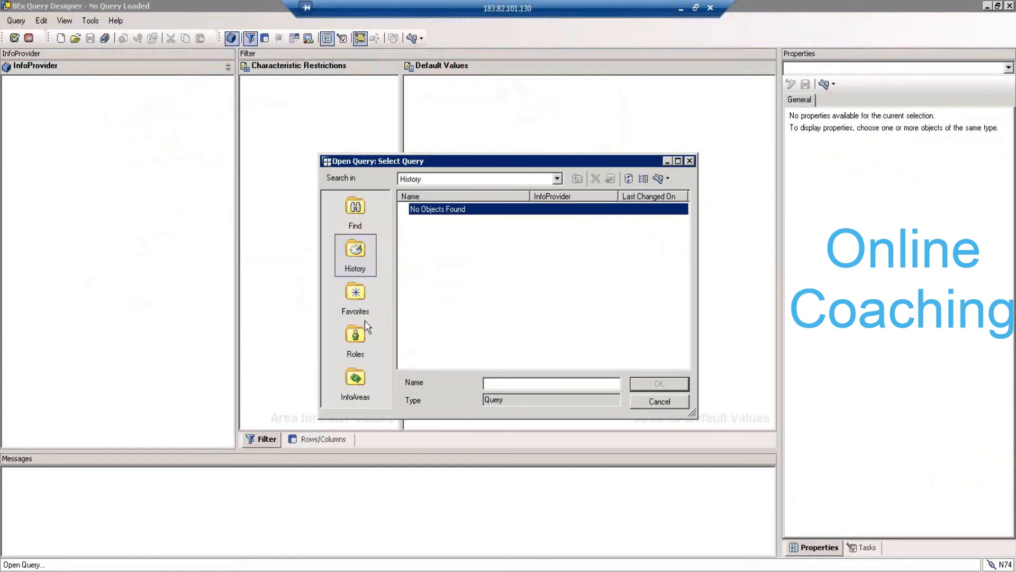
left_click(358, 302)
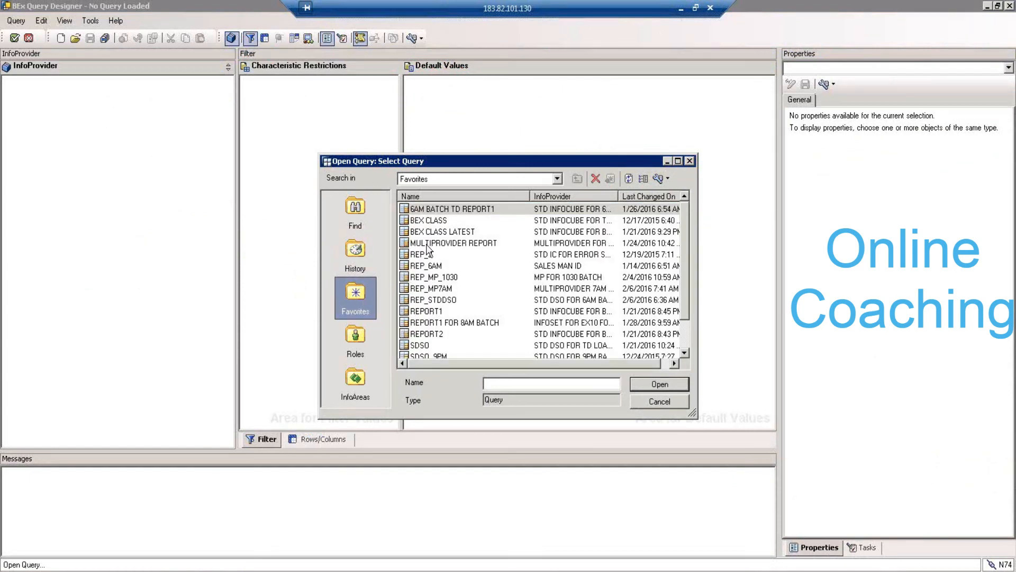
left_click(450, 210)
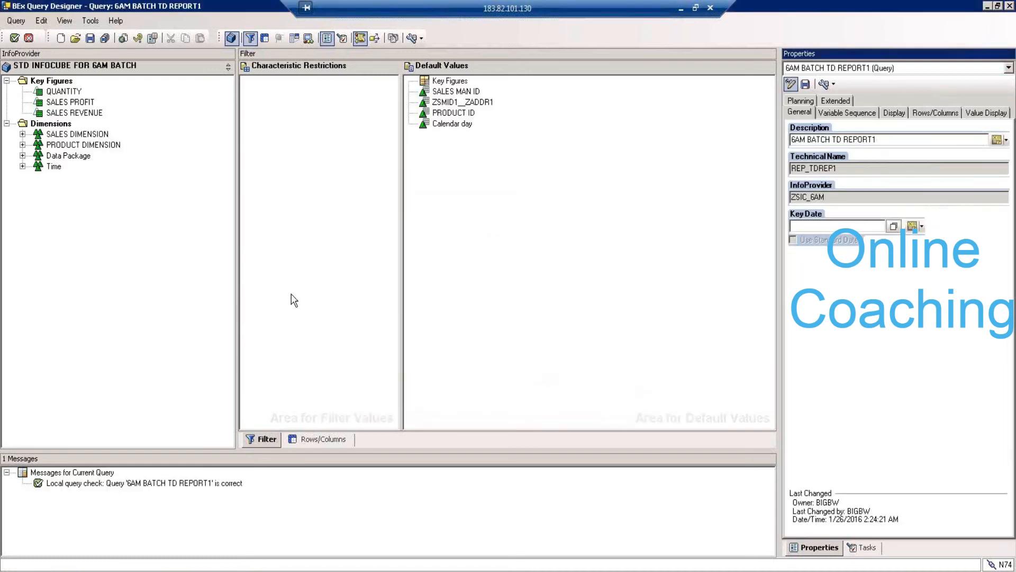
Check the available tasks for the SALES PROFIT and SALES REVENUE key figures, and switch back to the properties
left_click(76, 104)
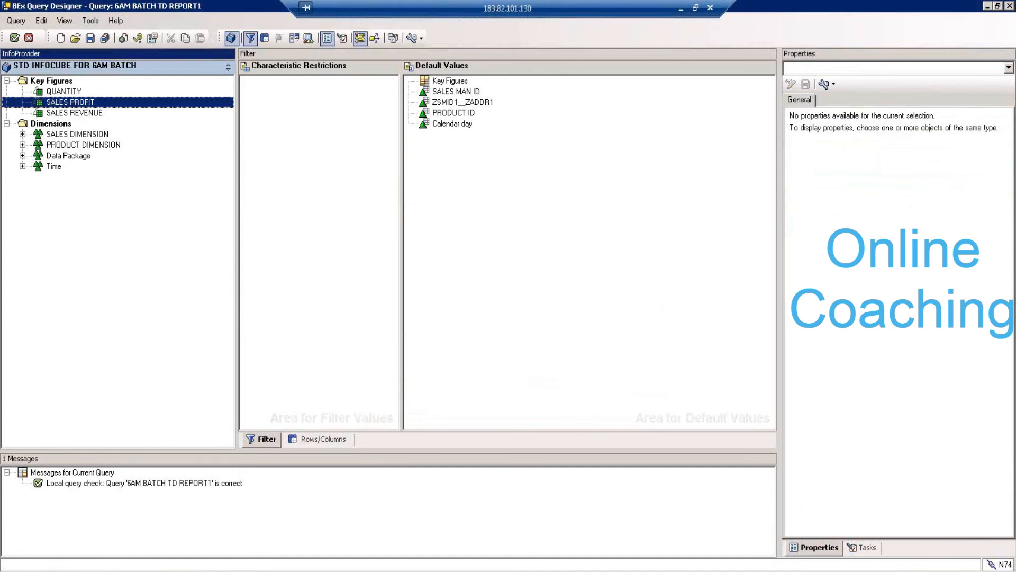
left_click(853, 551)
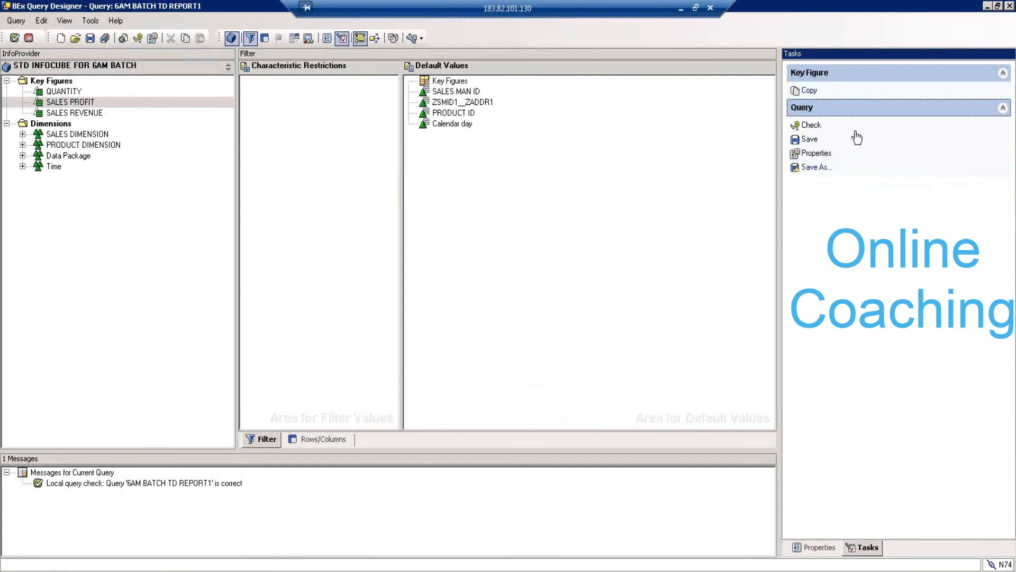
left_click(74, 113)
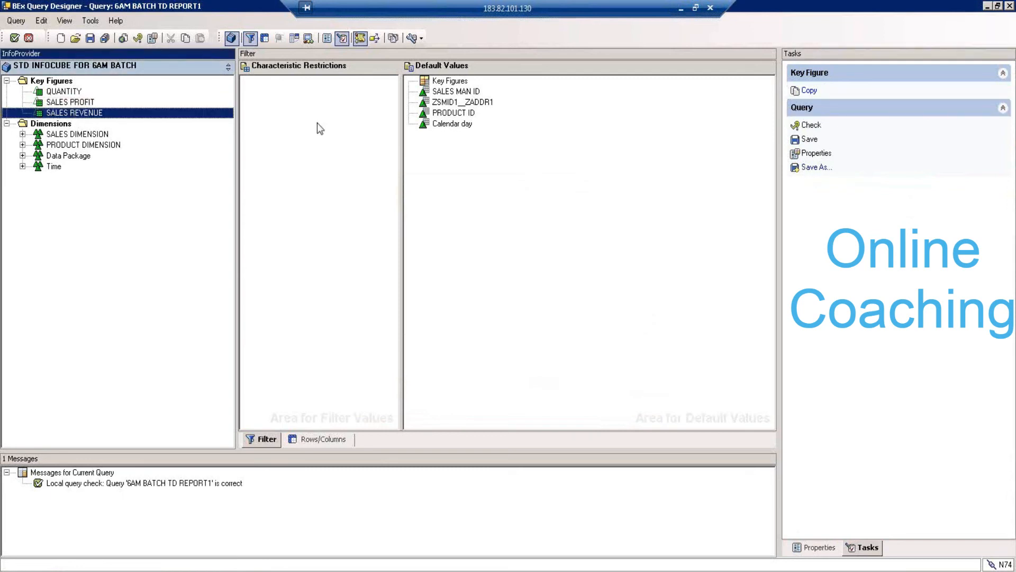
left_click(796, 548)
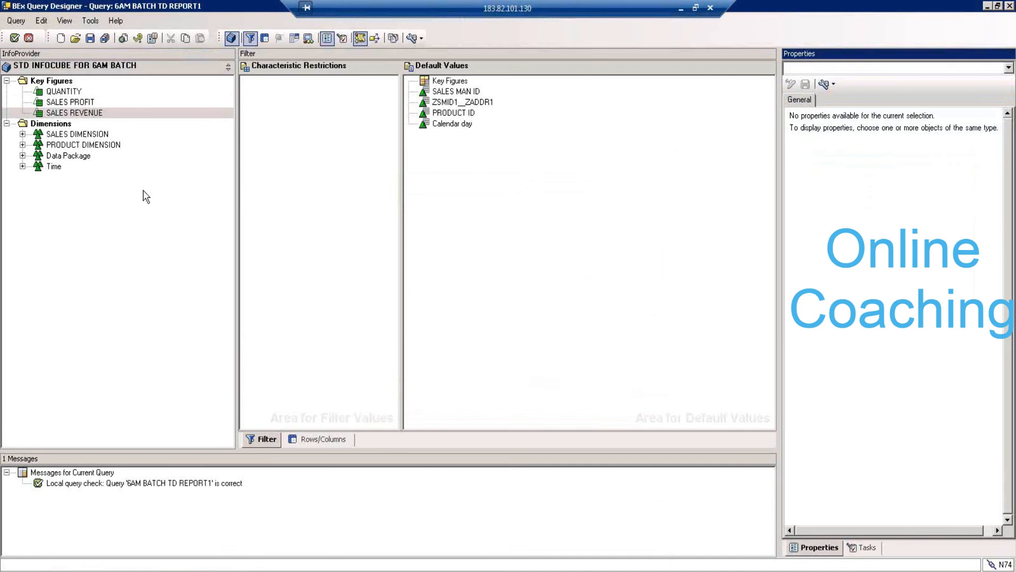
Expand SALES DIMENSION down to the attributes of SALES MAN ID to examine them, and collapse the dimension
left_click(59, 135)
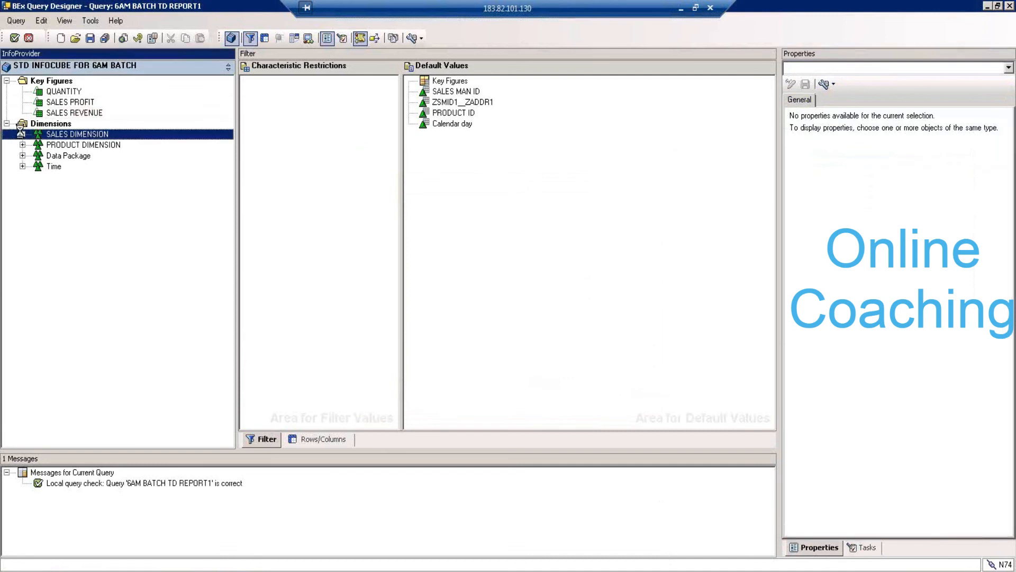
left_click(22, 134)
left_click(39, 145)
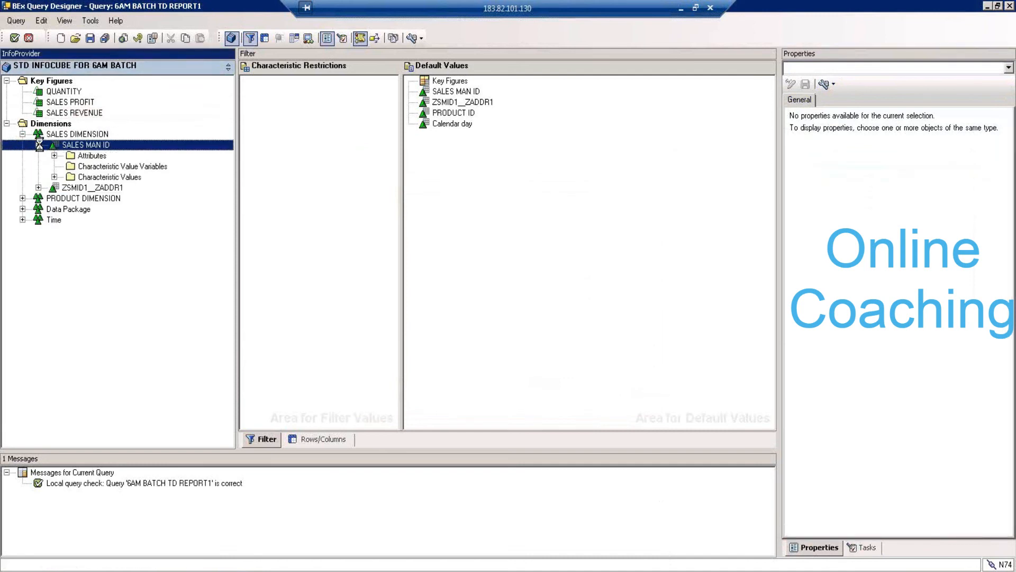
left_click(55, 155)
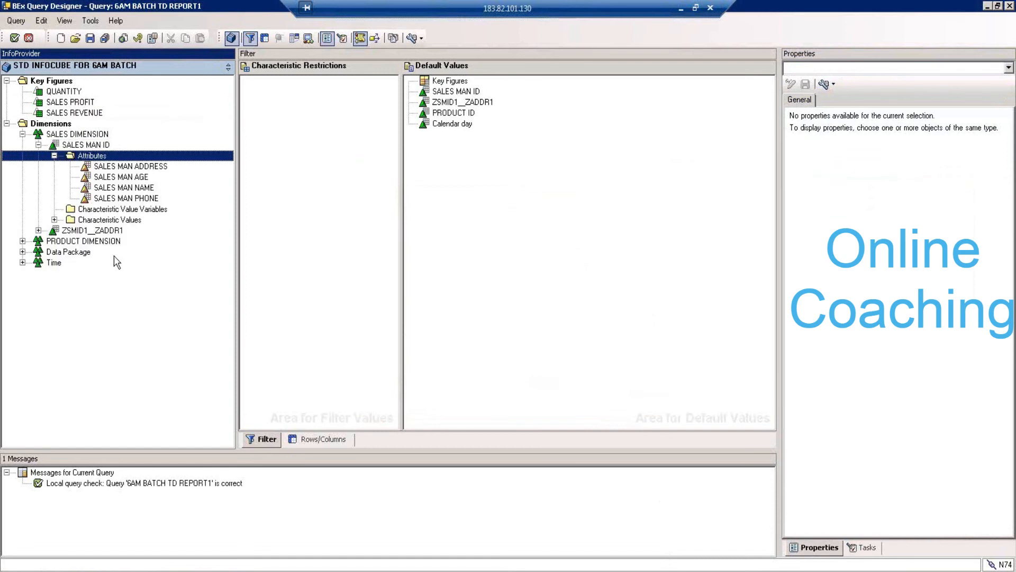
left_click(23, 134)
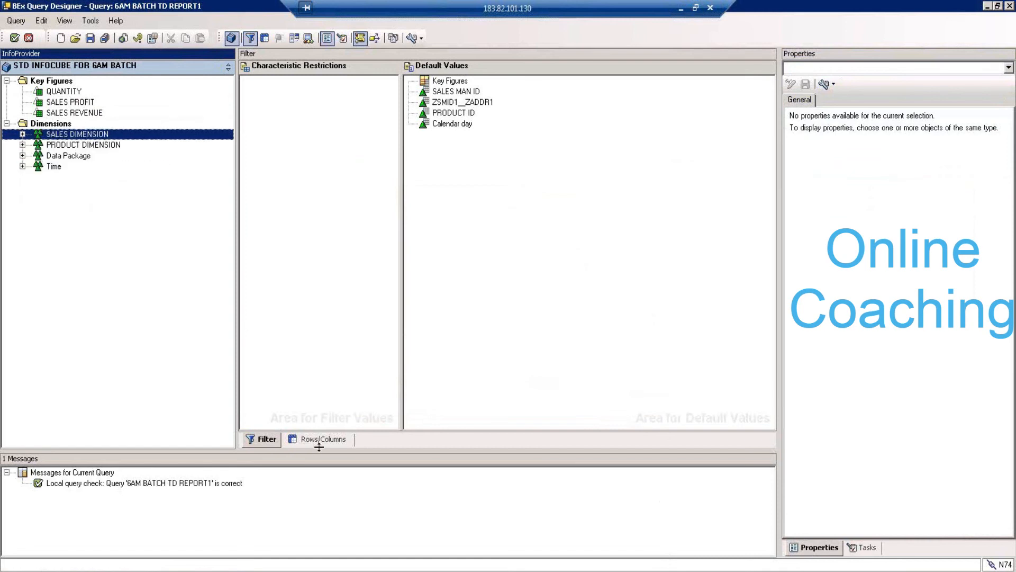
Show the query's Rows/Columns layout and display the properties of SALES MAN ID in Rows
left_click(321, 439)
left_click(283, 268)
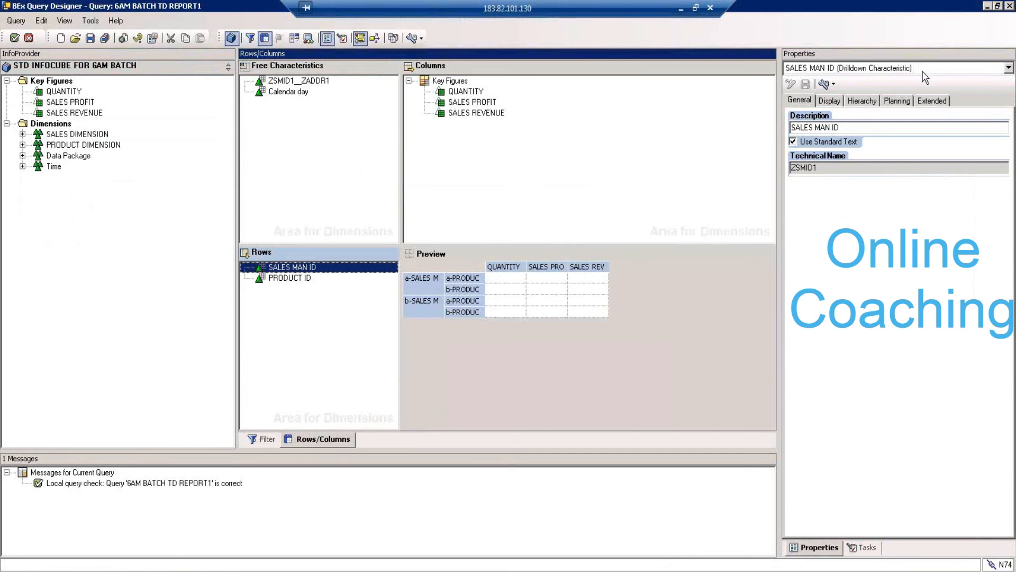
Rename SALES MAN ID in Rows as SMID and review its display, hierarchy, planning and extended properties
left_click(848, 129)
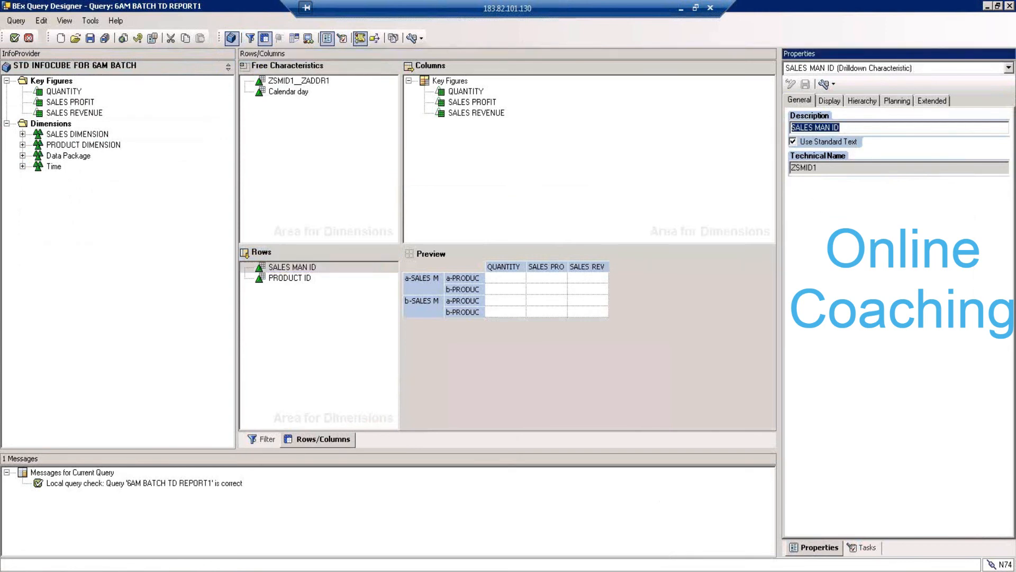
type("SMID")
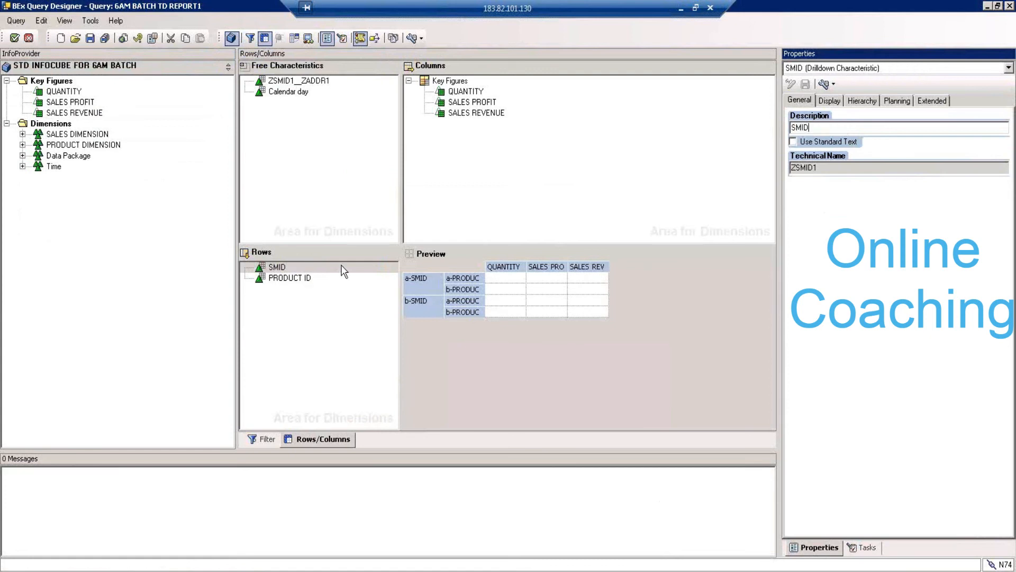
left_click(830, 100)
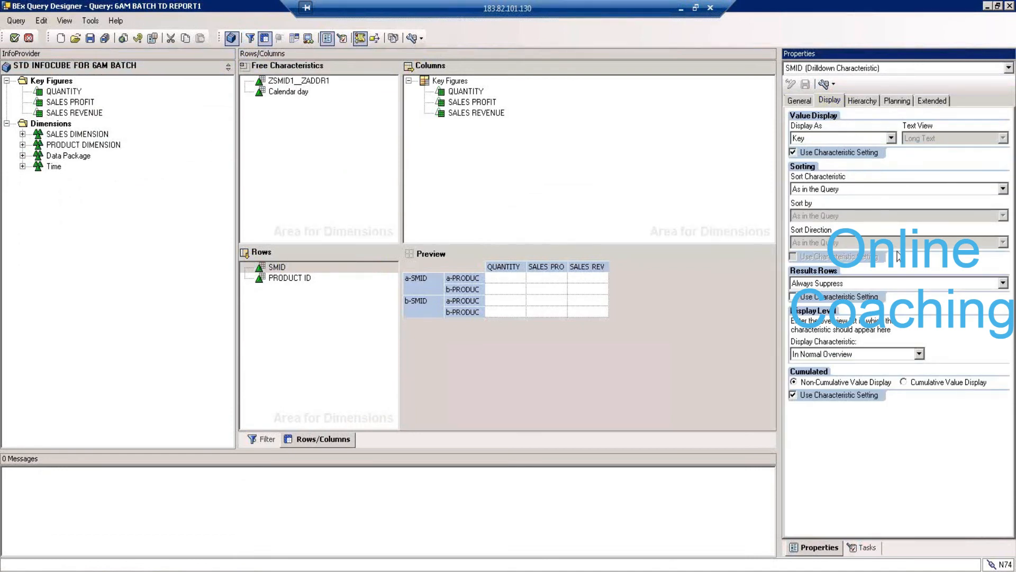
left_click(862, 101)
left_click(896, 101)
left_click(933, 101)
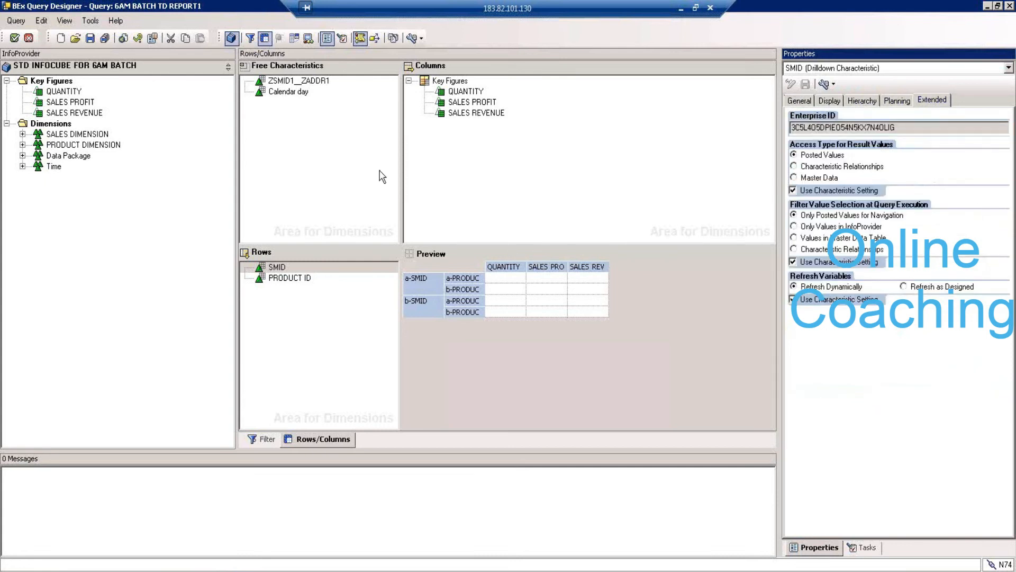
Review the general, hierarchy, planning and extended properties of Calendar day in the Free Characteristics
left_click(197, 132)
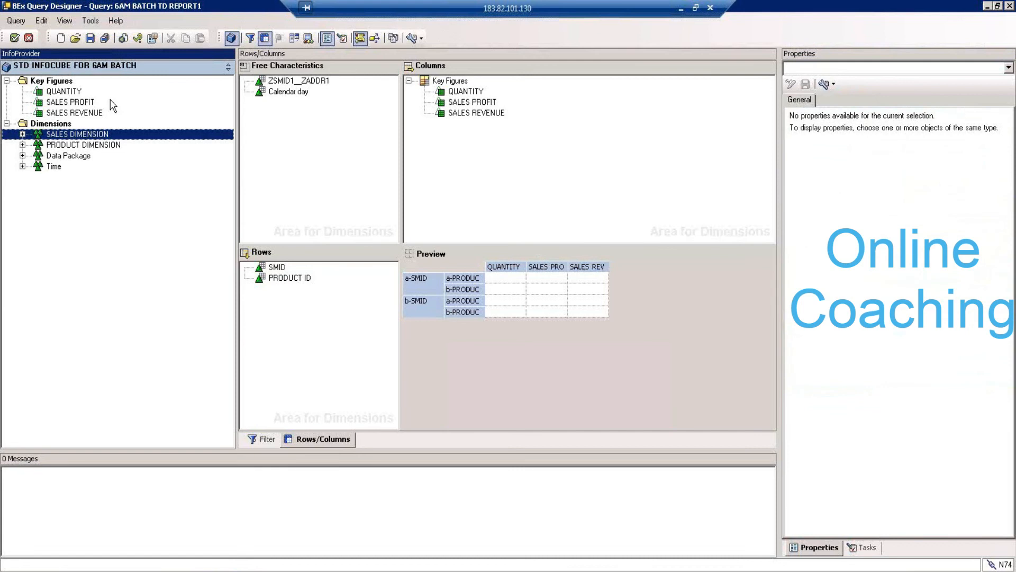
left_click(66, 146)
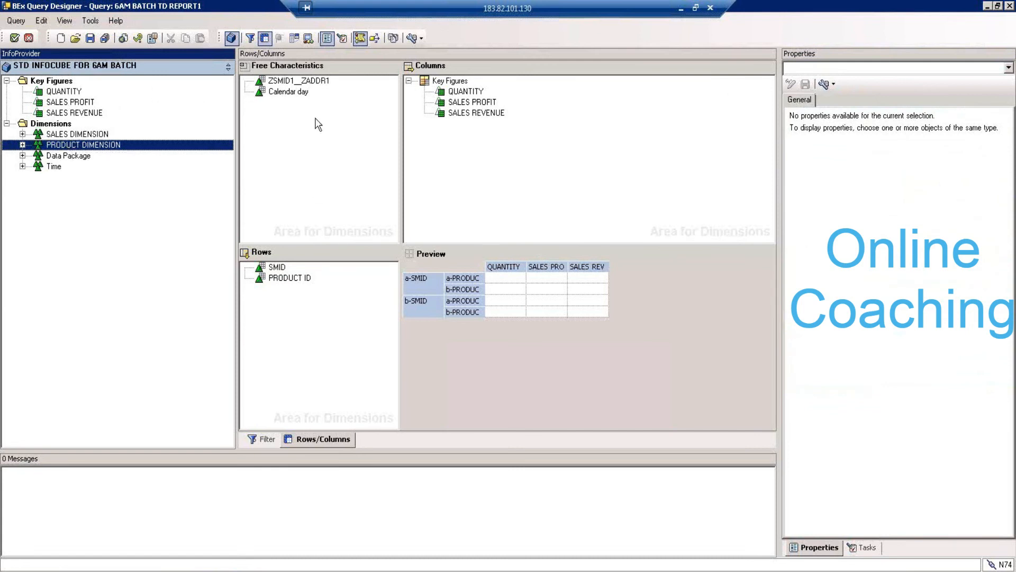
left_click(290, 91)
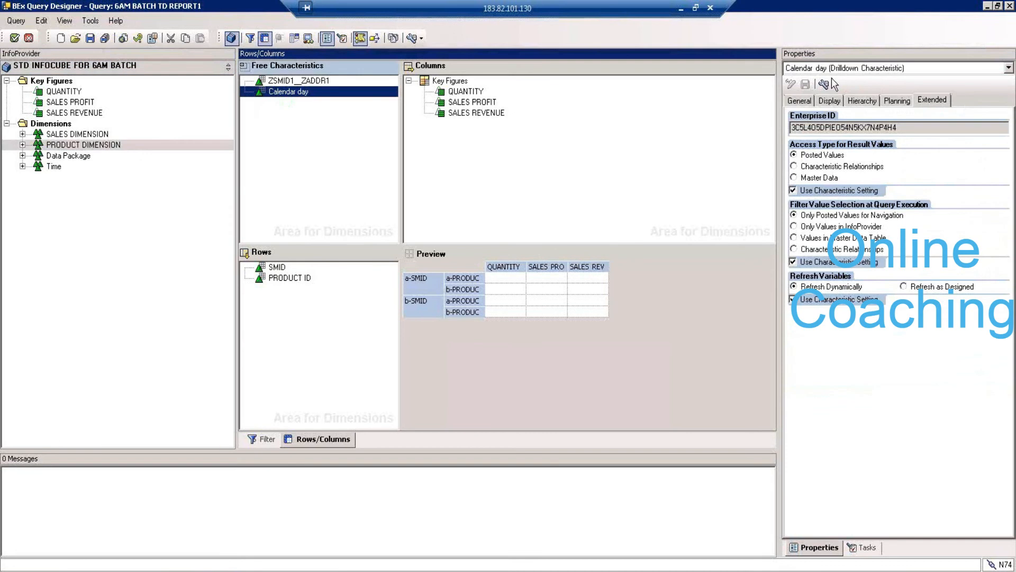
left_click(809, 101)
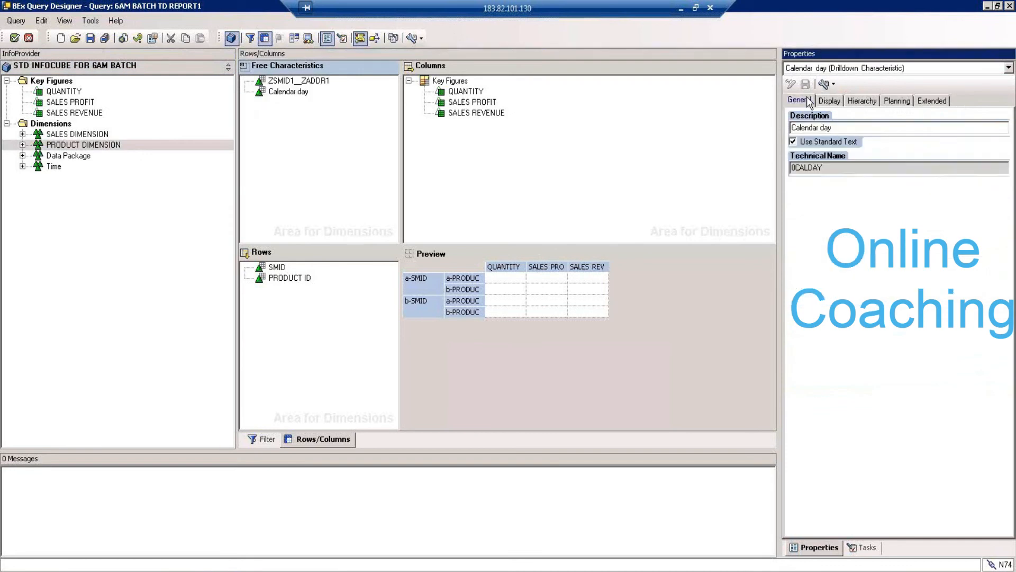
left_click(855, 104)
left_click(861, 102)
left_click(897, 101)
left_click(932, 100)
Display the properties of the QUANTITY selection from the list of query elements and review that list again
left_click(812, 68)
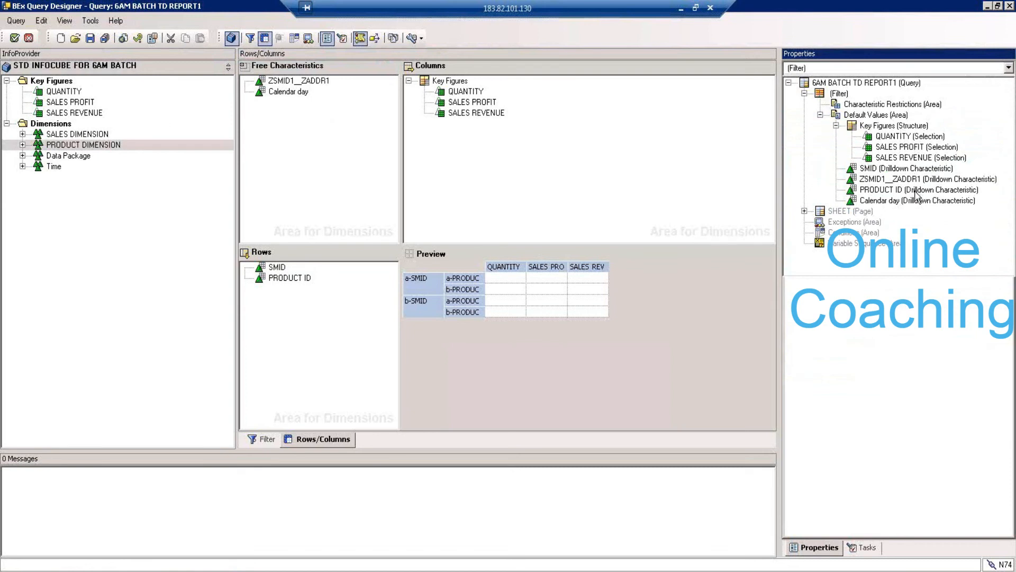
double_click(906, 136)
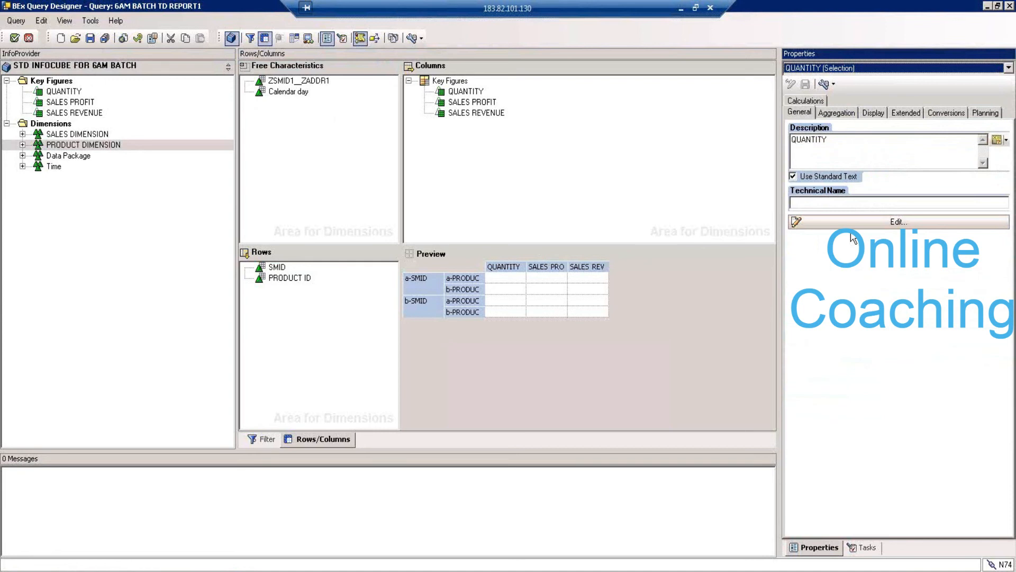
left_click(863, 69)
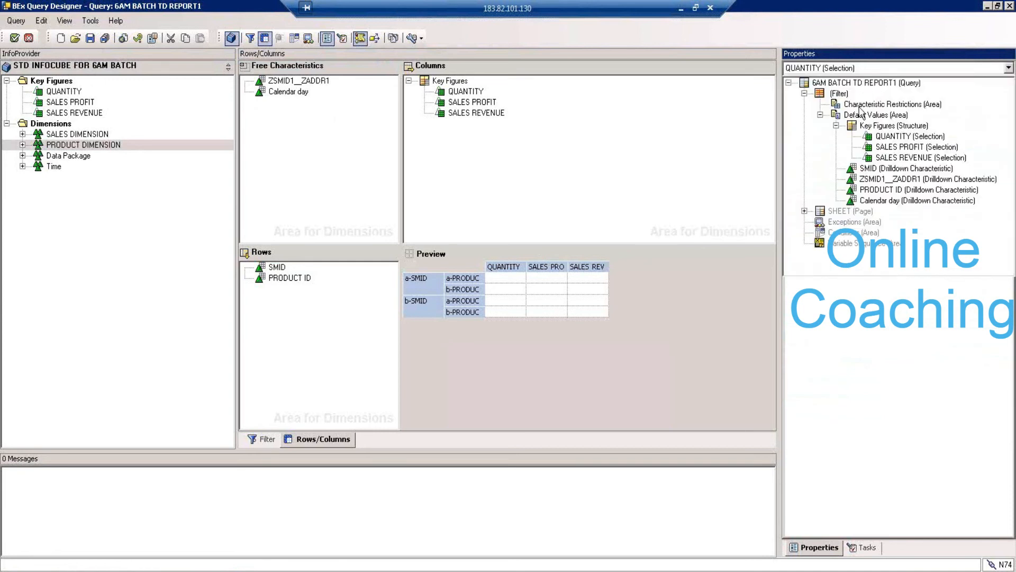
left_click(864, 72)
Go through the Free Characteristics, Messages and Rows areas of the query layout
left_click(337, 223)
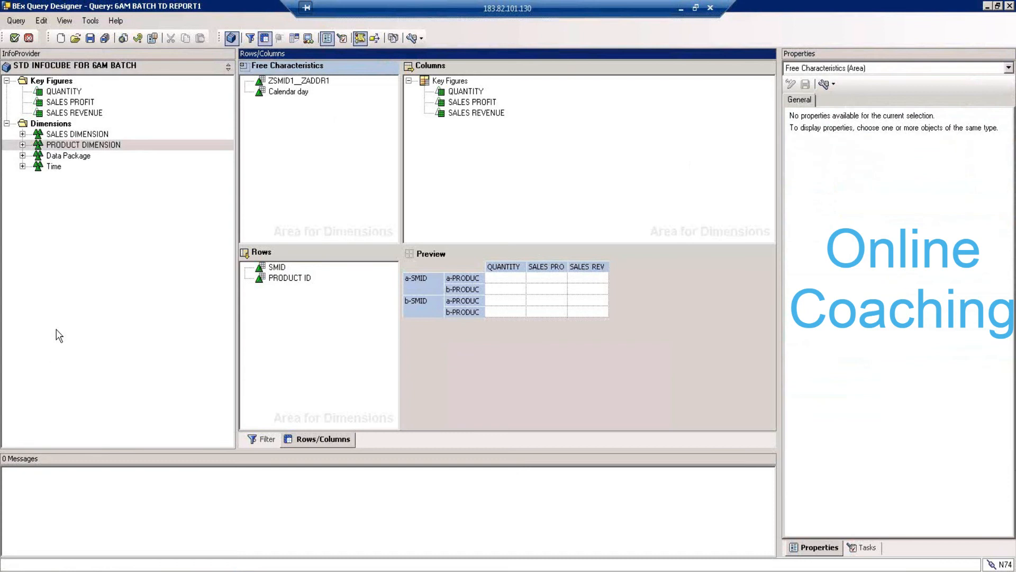
left_click(120, 494)
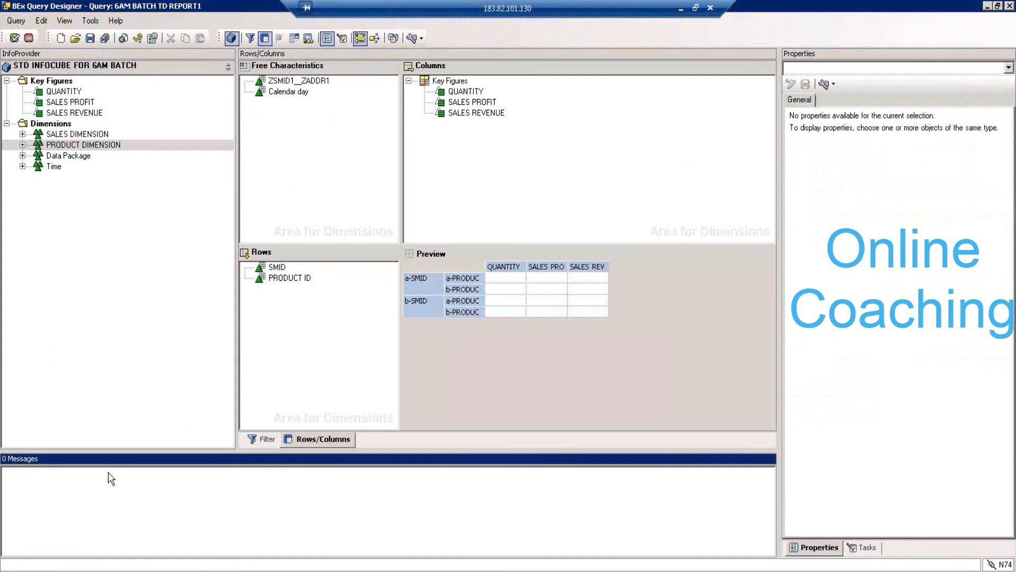
left_click(282, 161)
left_click(284, 294)
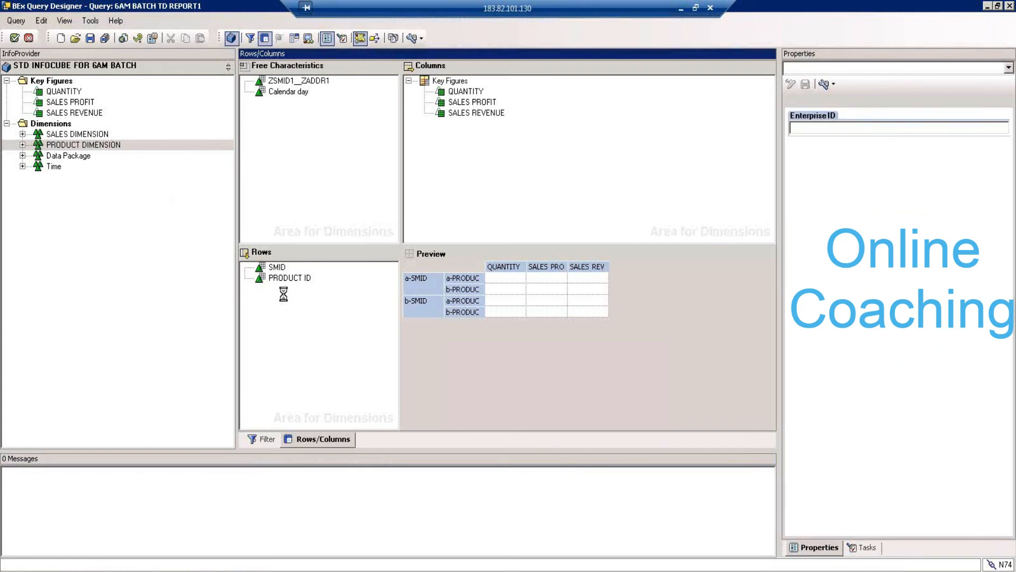
Go through the InfoProvider's key figures and its SALES DIMENSION, Data Package and Time dimensions
left_click(87, 113)
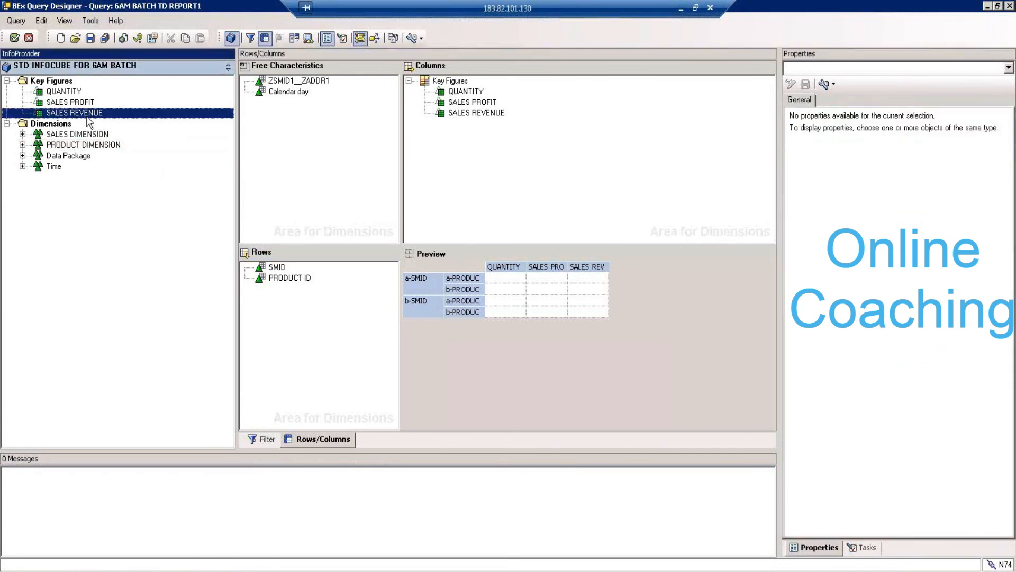
left_click(38, 81)
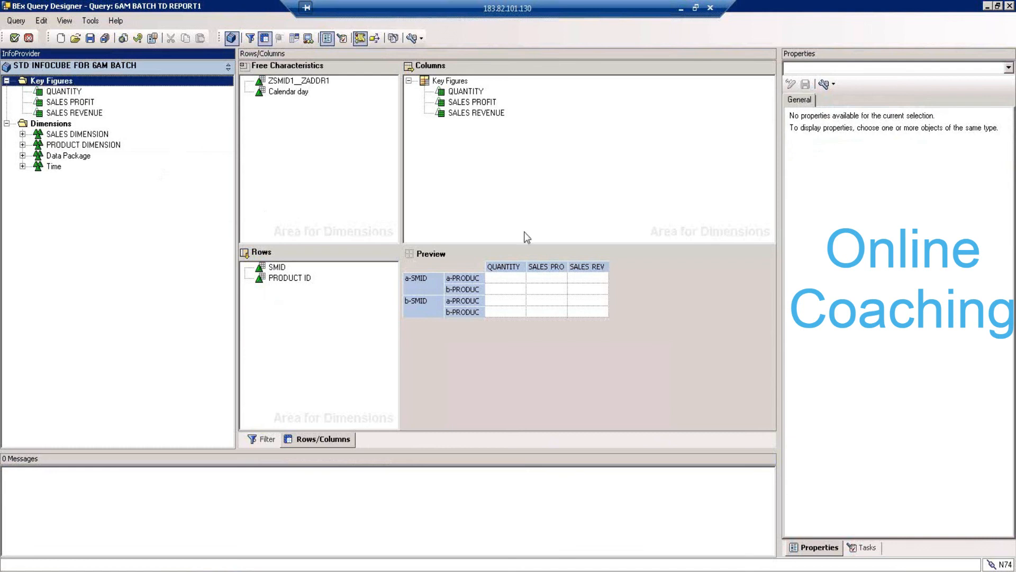
left_click(74, 114)
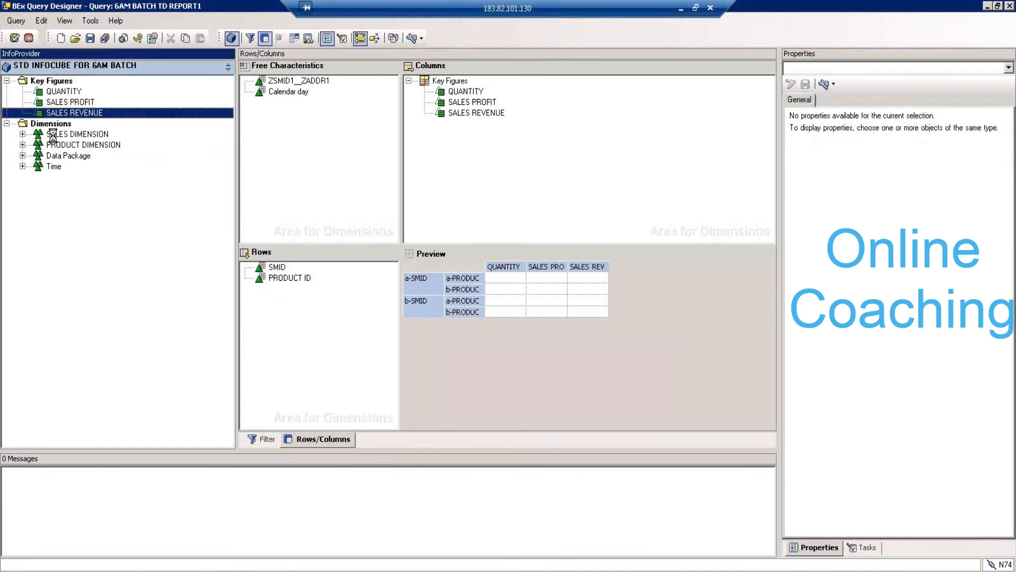
left_click(53, 134)
left_click(56, 155)
left_click(59, 166)
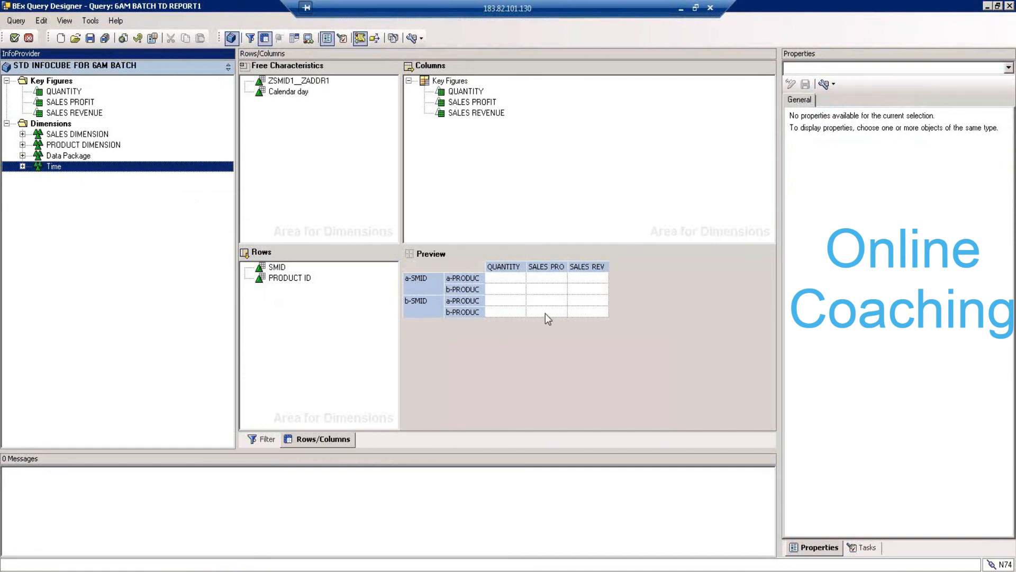
Exit the query 6AM BATCH TD REPORT1 and discard its unsaved changes
mouse_move(13, 33)
left_mouse_down()
mouse_move(7, 48)
mouse_move(32, 49)
mouse_move(35, 27)
mouse_move(19, 15)
mouse_move(6, 30)
left_mouse_up()
left_click(116, 183)
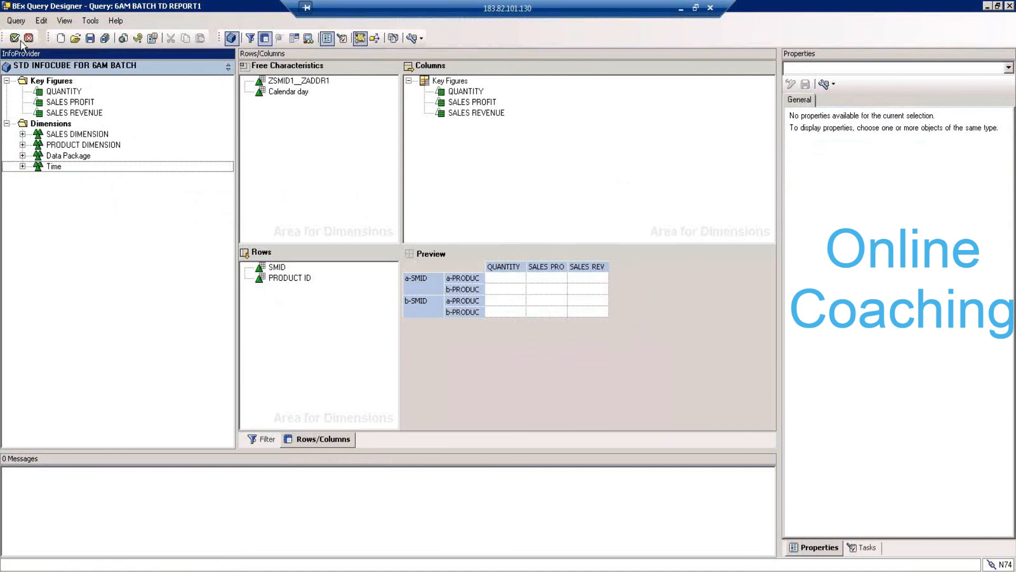
left_click(1012, 4)
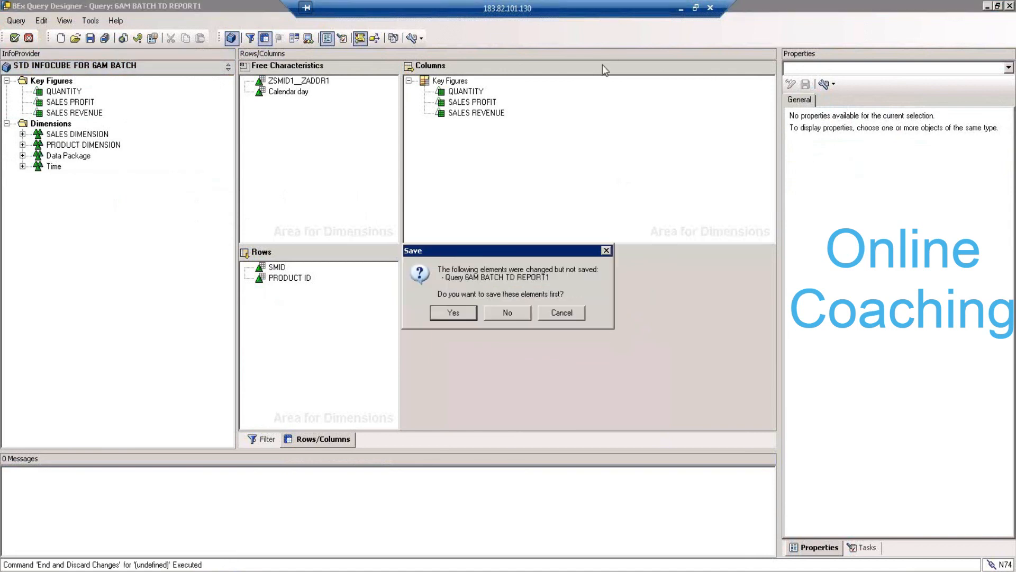
left_click(523, 312)
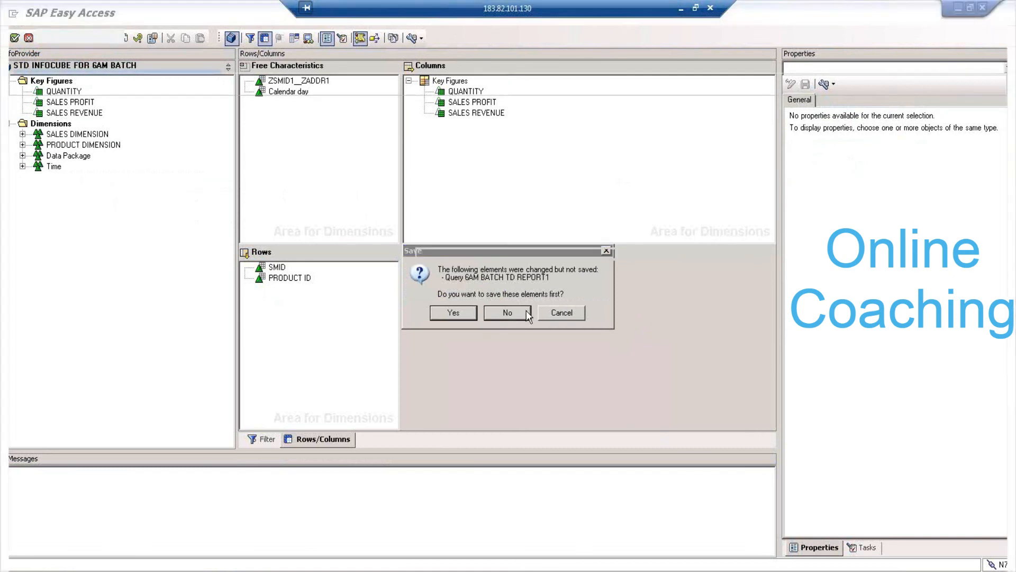
Minimize the open windows, start the standalone Query Designer and log on to SAP BW 7.3 with the account password
left_click(957, 5)
left_click(986, 5)
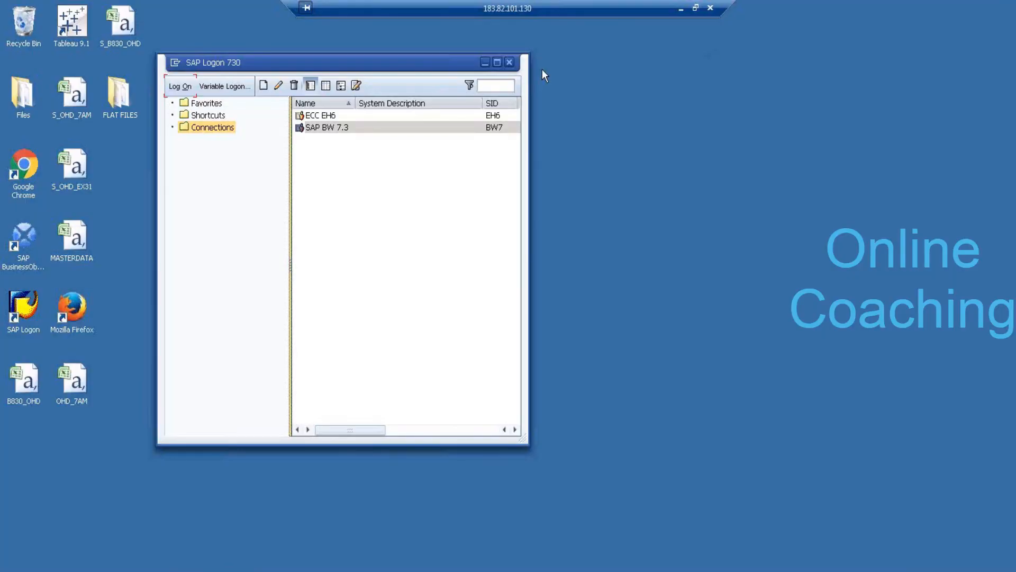
left_click(486, 63)
key("super")
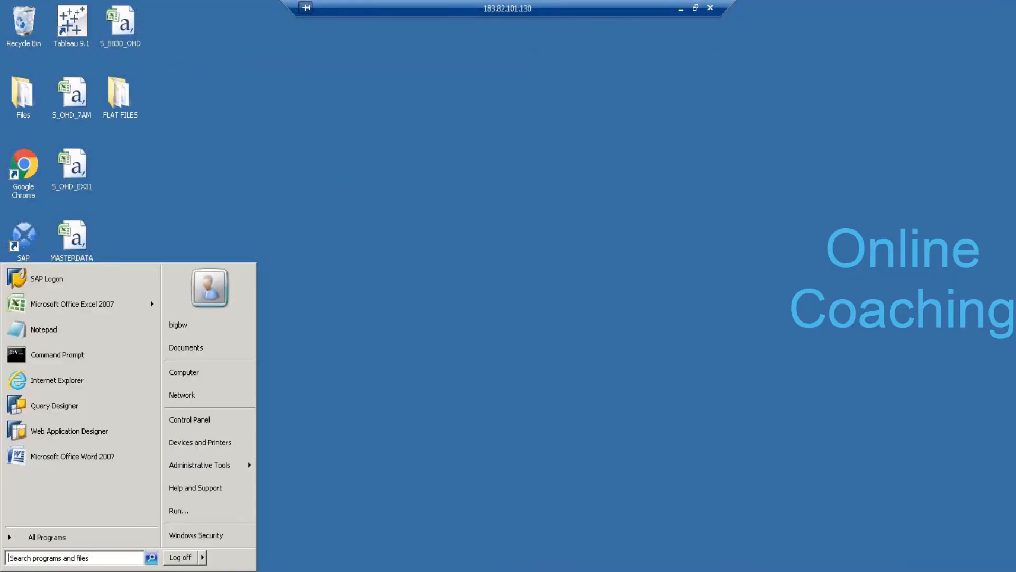
left_click(78, 408)
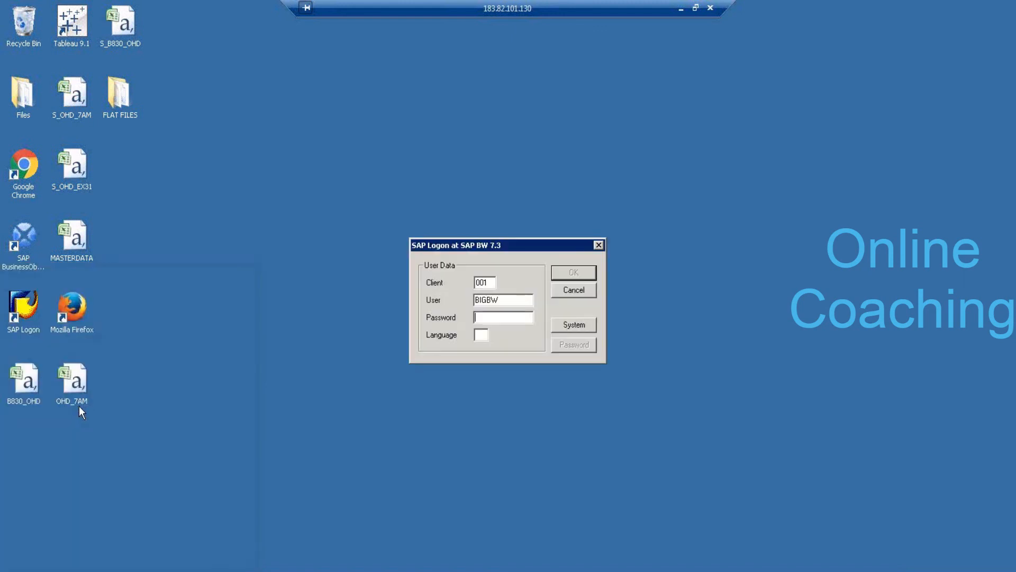
type("********")
key("Return")
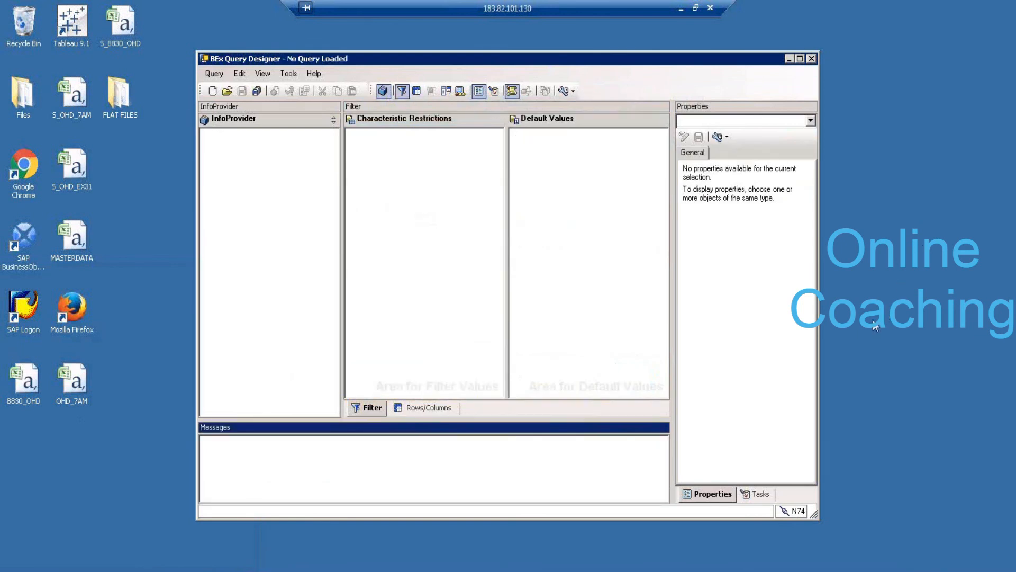
Open the query 6AM BATCH TD REPORT1 from Favorites in the standalone Query Designer
mouse_move(203, 81)
left_mouse_down()
mouse_move(209, 102)
mouse_move(202, 81)
left_mouse_up()
left_click(926, 330)
left_click(228, 91)
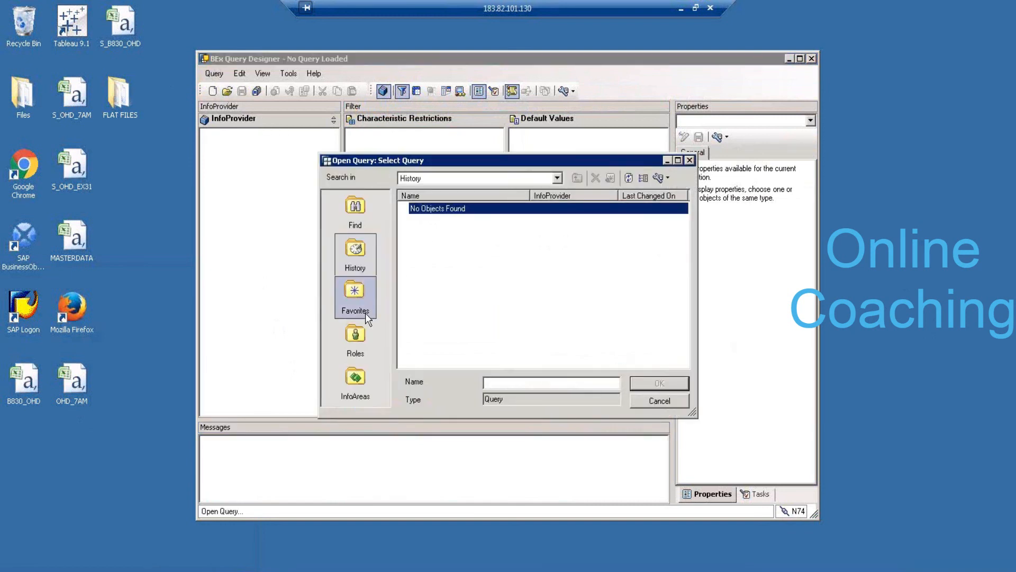
left_click(364, 312)
double_click(443, 209)
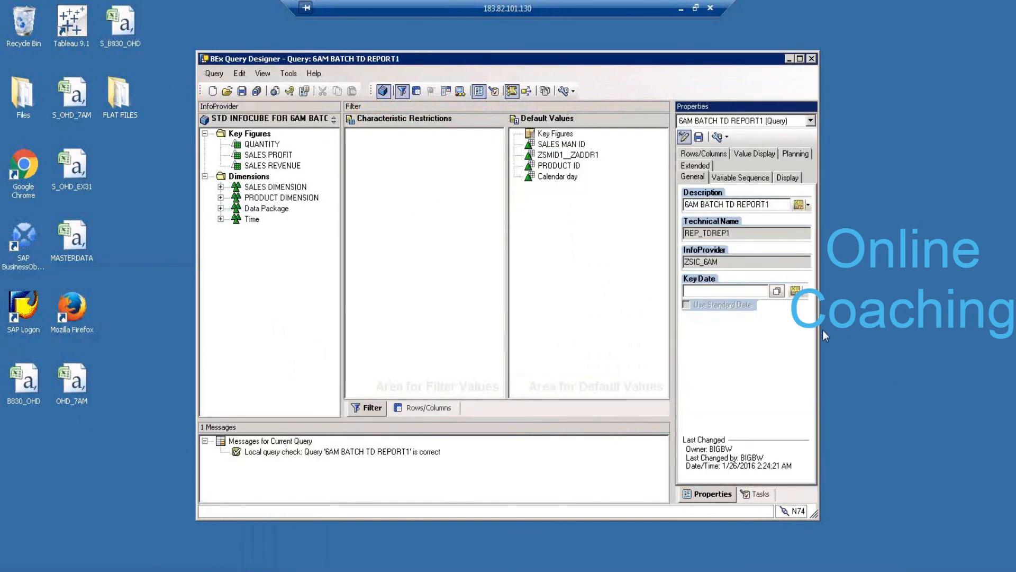
Close the standalone Query Designer and return to BEx Analyzer in Excel
mouse_move(201, 84)
left_mouse_down()
mouse_move(204, 106)
mouse_move(205, 84)
left_mouse_up()
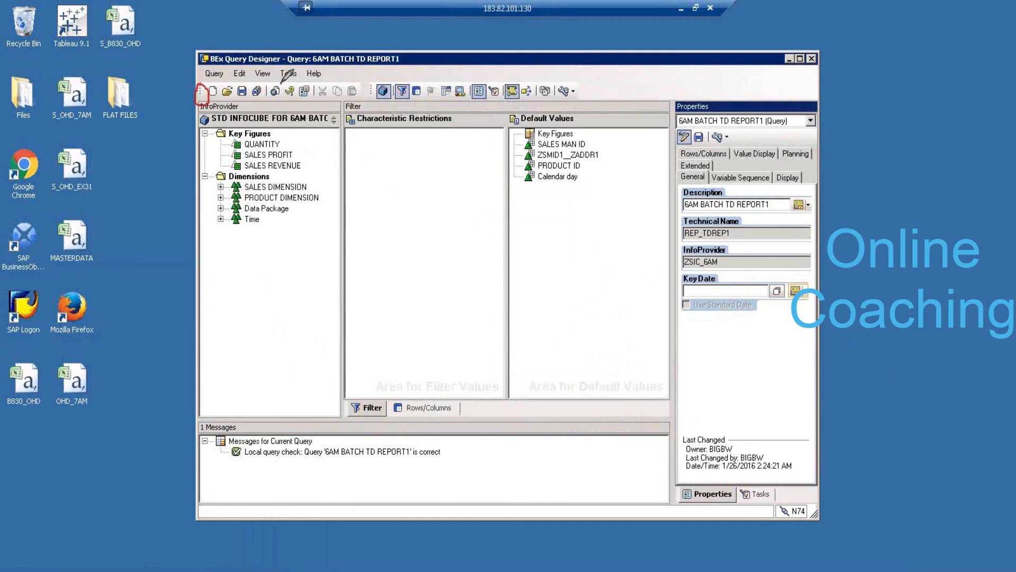
mouse_move(268, 84)
left_mouse_down()
mouse_move(273, 106)
mouse_move(290, 91)
mouse_move(281, 80)
left_mouse_up()
left_click(931, 334)
left_click_drag(733, 62, 625, 65)
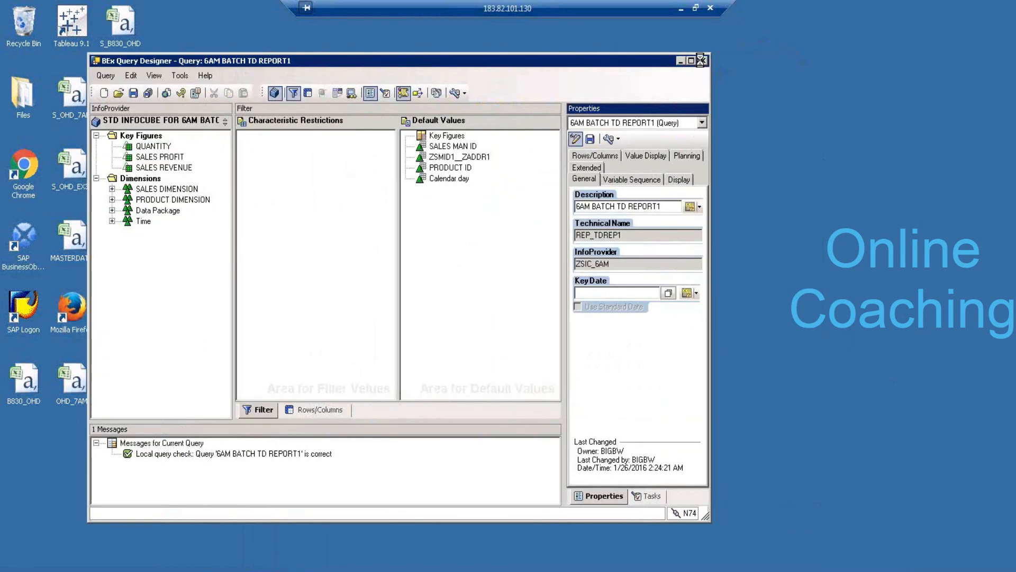
left_click(700, 60)
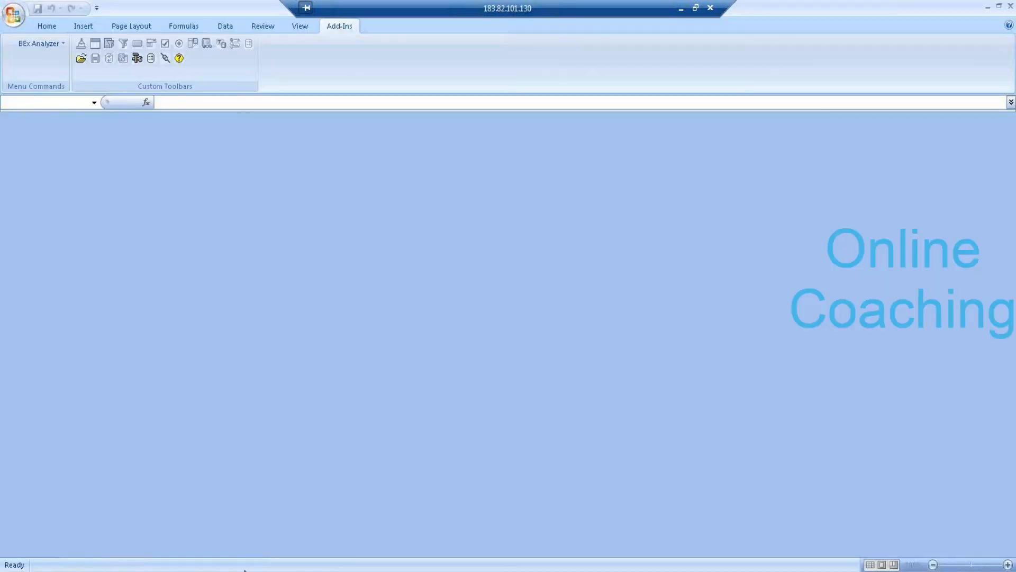
Launch the Query Designer from the BEx Analyzer tools without loading a query
left_click(137, 61)
left_click(190, 71)
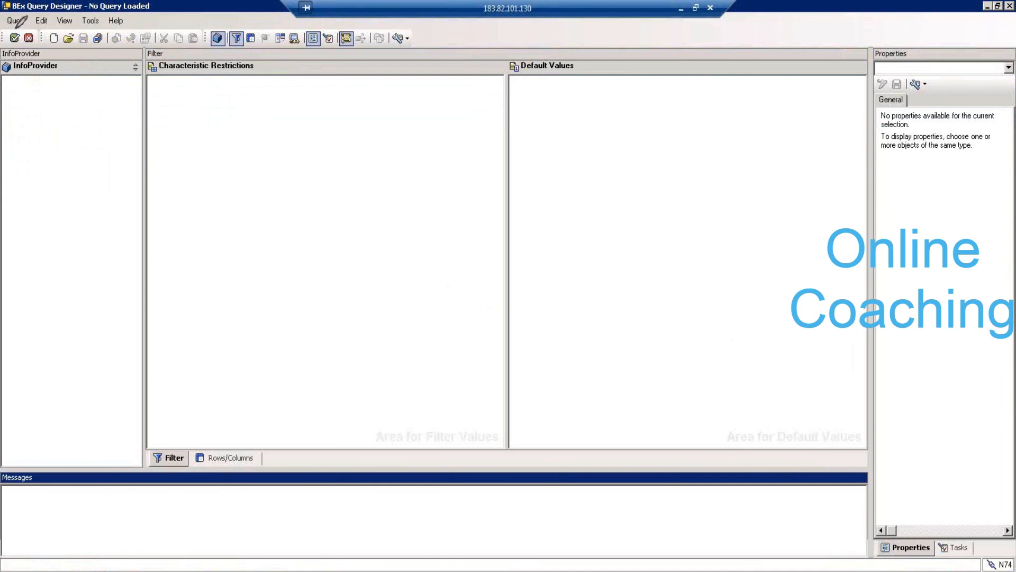
mouse_move(12, 35)
left_mouse_down()
mouse_move(31, 51)
mouse_move(41, 33)
mouse_move(13, 28)
left_mouse_up()
left_click(928, 334)
Show the empty InfoProvider, Filter and Rows/Columns areas one after another
left_click(247, 55)
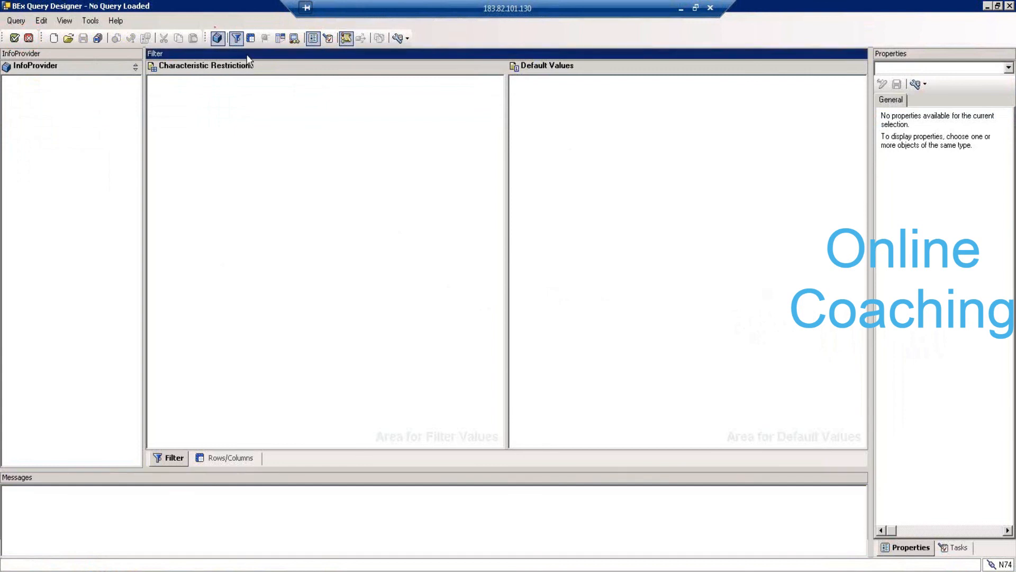
left_click(216, 39)
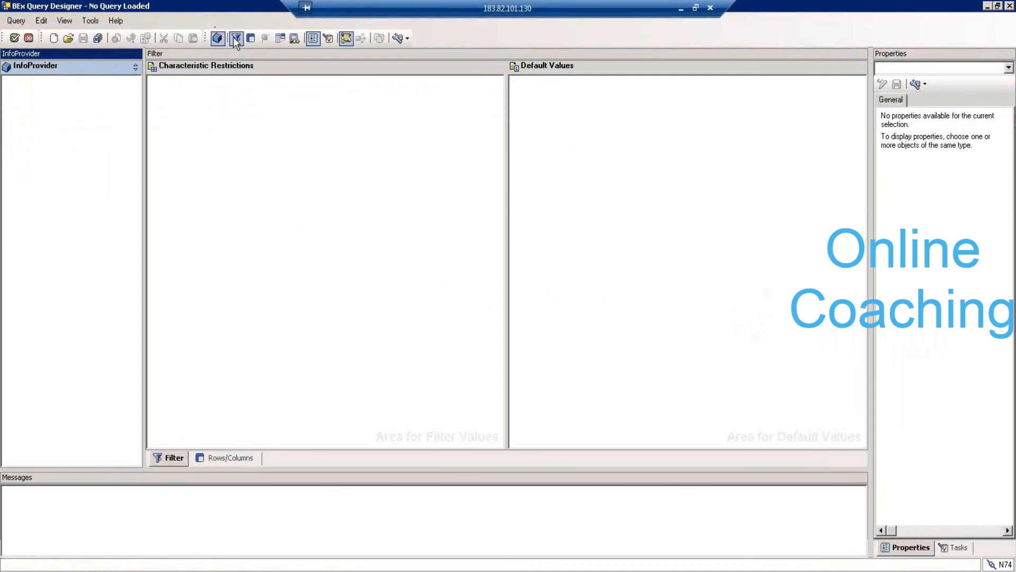
left_click(236, 39)
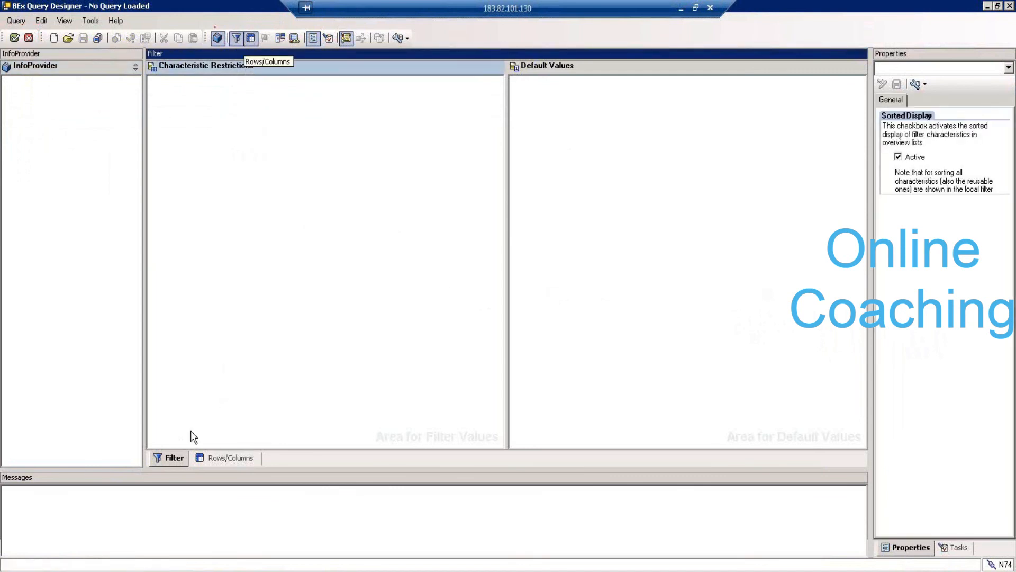
left_click(219, 458)
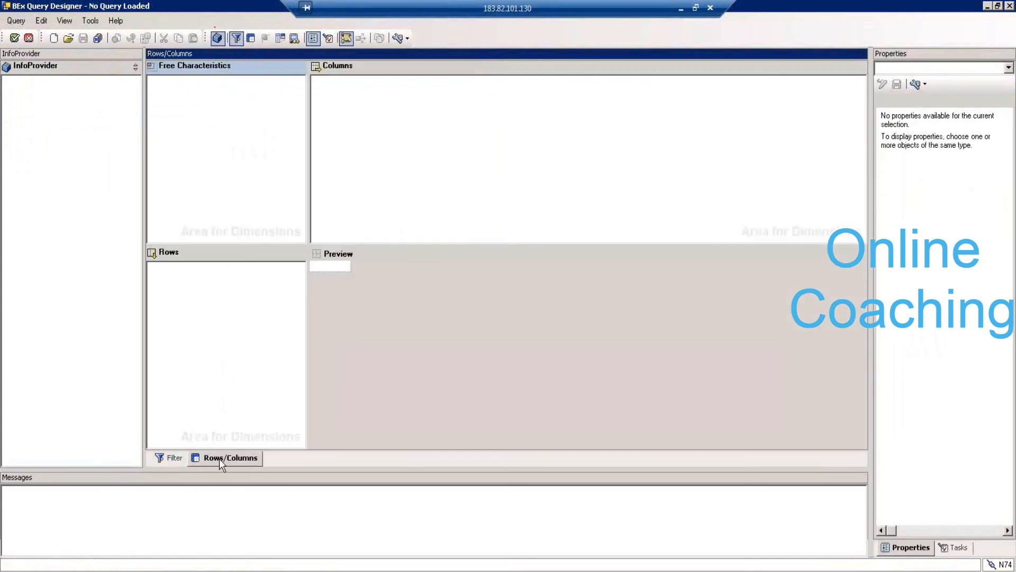
Switch repeatedly between the Filter, InfoProvider and Rows/Columns areas to examine how each one is displayed
left_click(239, 40)
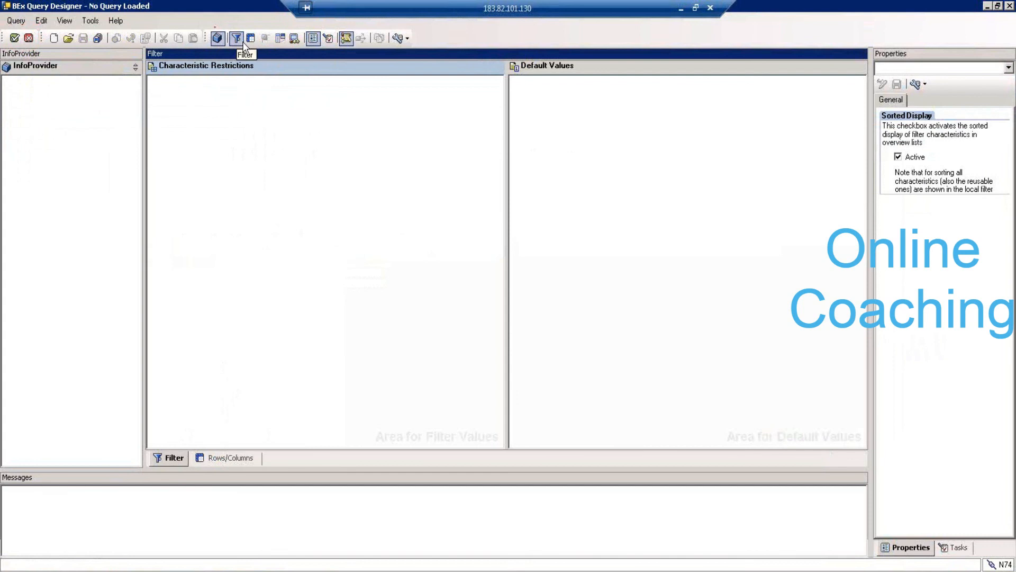
left_click(249, 40)
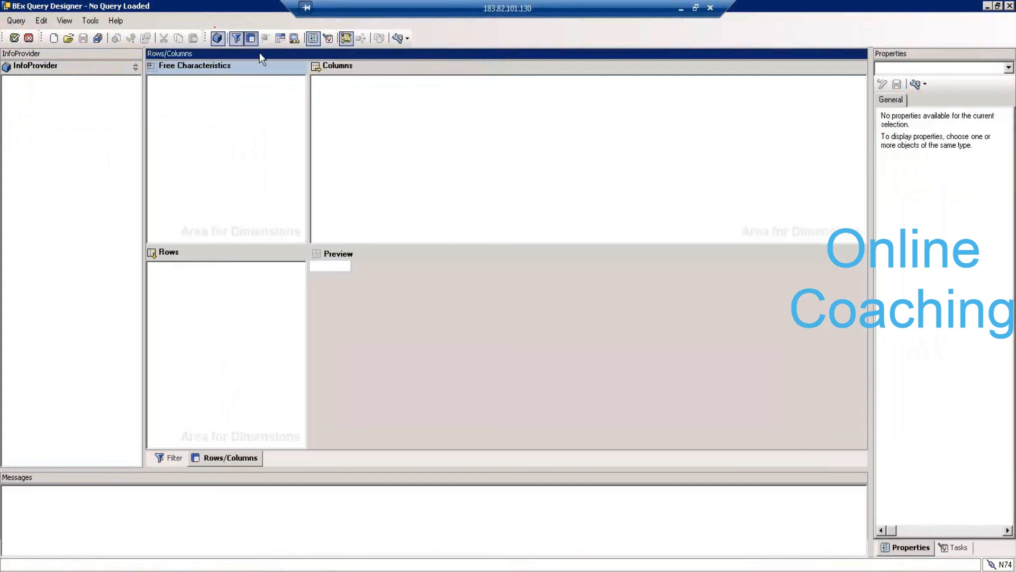
left_click(235, 39)
left_click(218, 38)
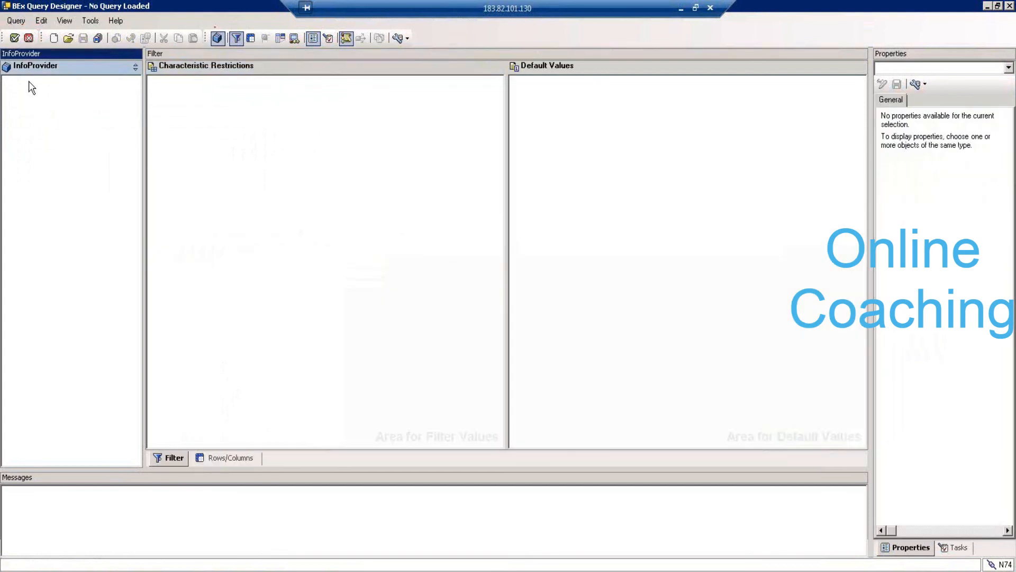
left_click(250, 39)
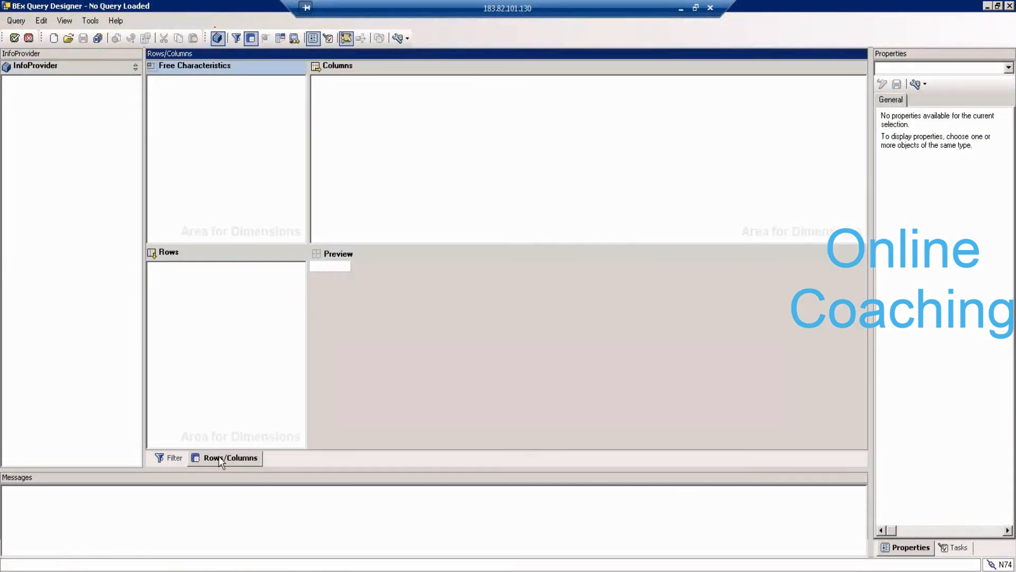
left_click(169, 458)
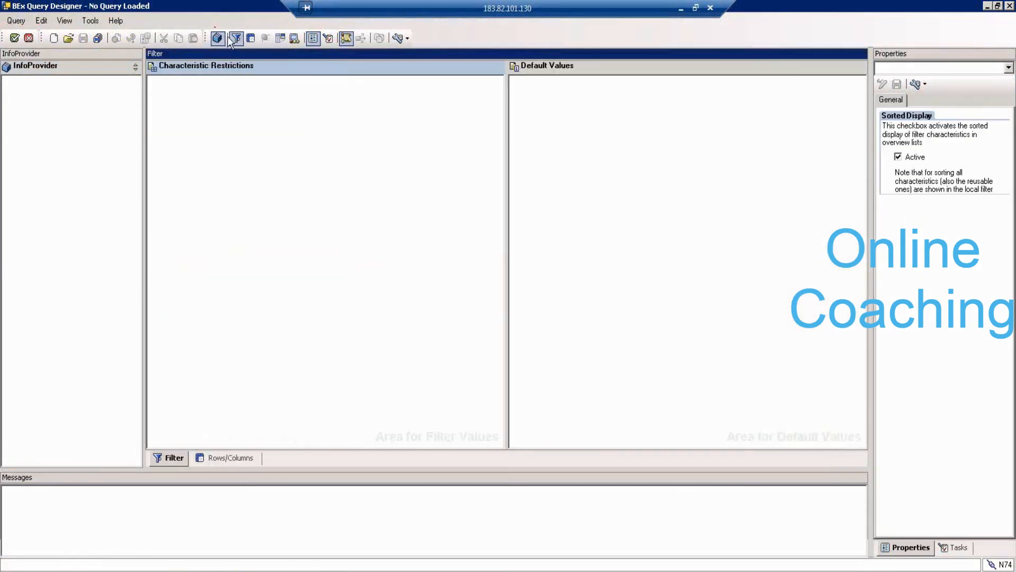
left_click(201, 460)
left_click(174, 459)
left_click(200, 459)
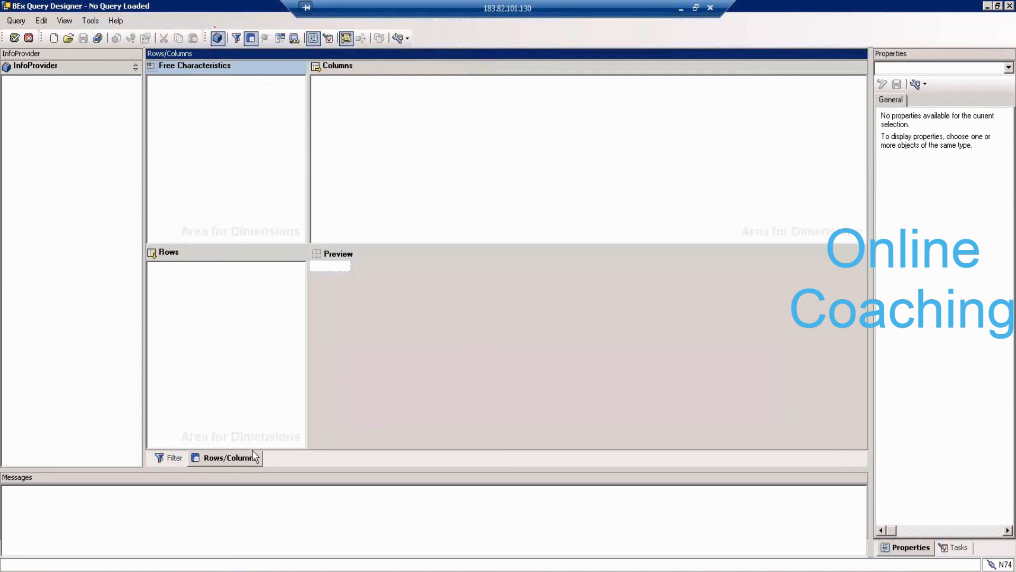
Display the Conditions, Exceptions and Tasks areas in the empty Query Designer
left_click(281, 43)
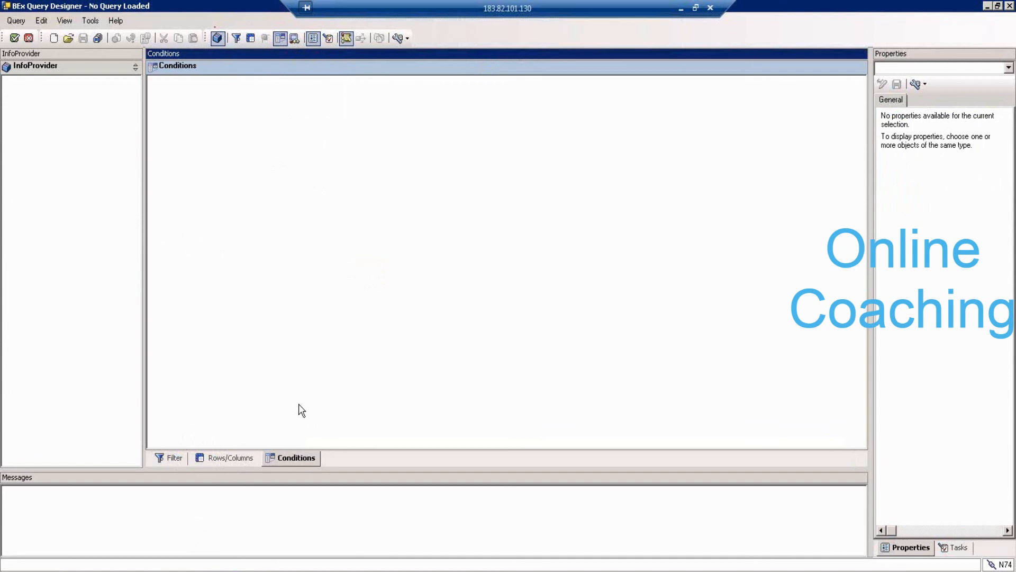
left_click(294, 39)
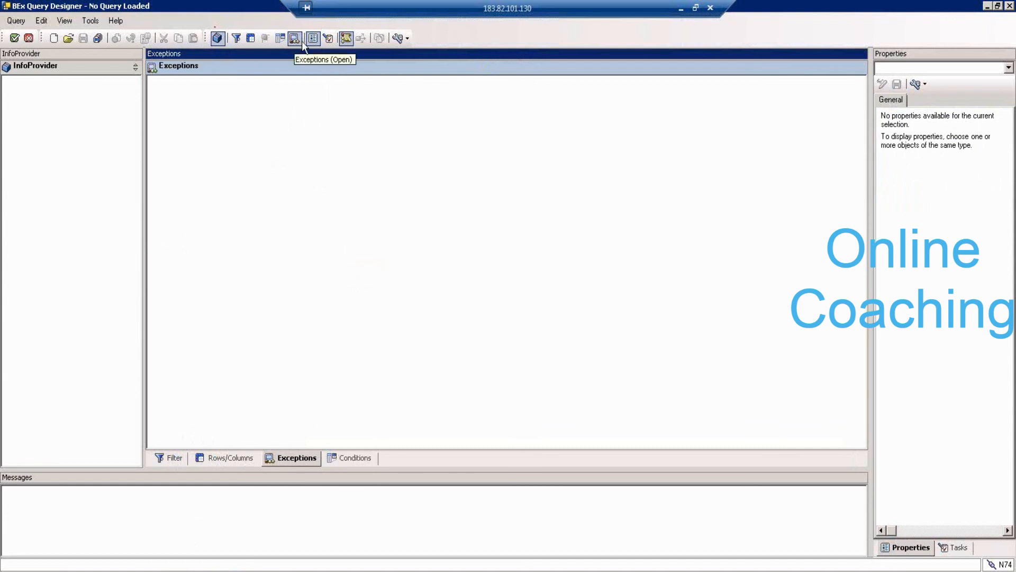
left_click(330, 40)
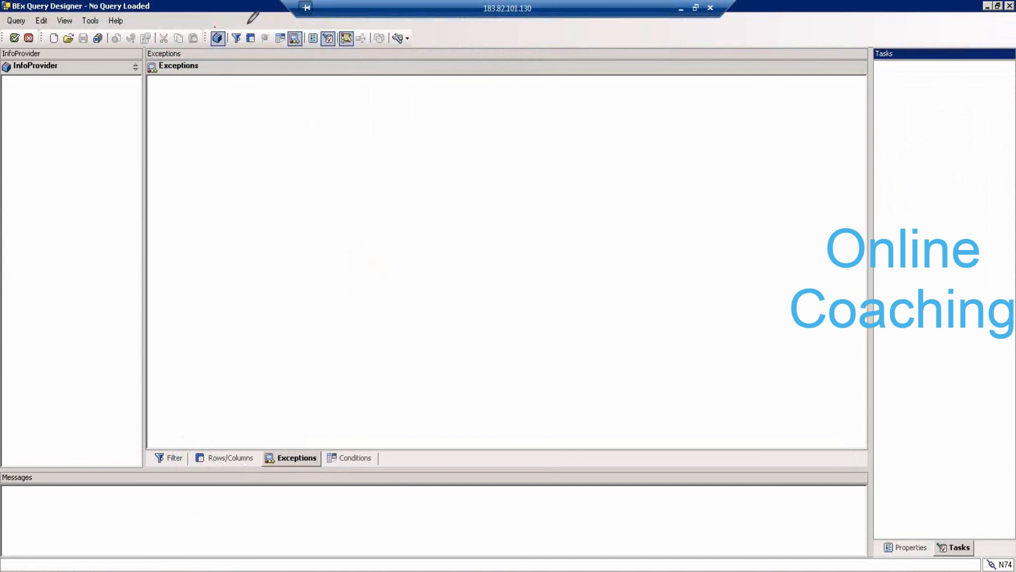
Circle the area display controls in red ink, tick them and their matching areas including Messages, and clear the annotations
mouse_move(260, 32)
left_mouse_down()
mouse_move(225, 15)
mouse_move(207, 33)
mouse_move(217, 49)
mouse_move(251, 53)
mouse_move(262, 32)
mouse_move(305, 45)
mouse_move(305, 26)
mouse_move(289, 19)
mouse_move(276, 36)
mouse_move(291, 52)
mouse_move(306, 49)
left_mouse_up()
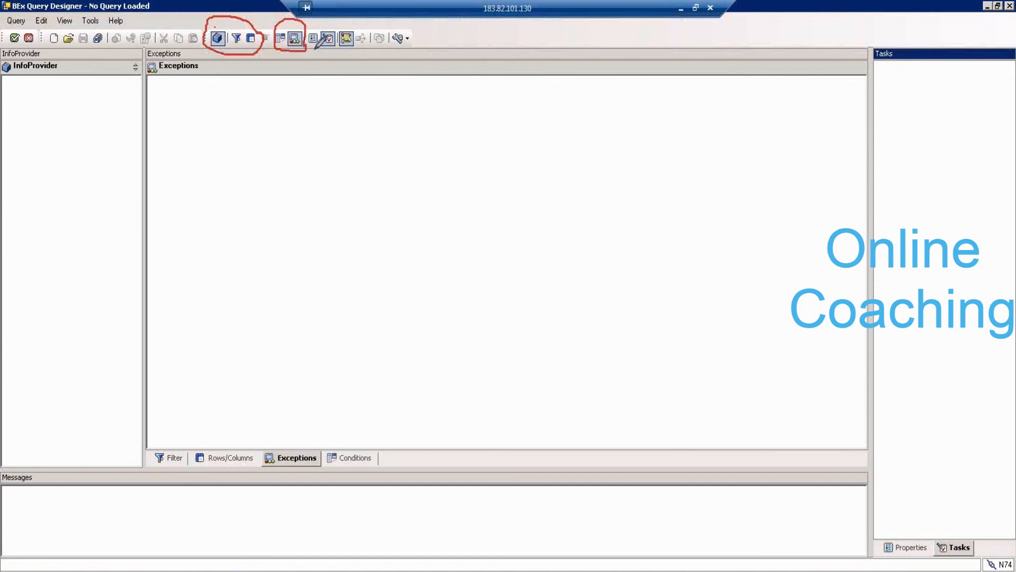
mouse_move(310, 23)
left_mouse_down()
mouse_move(309, 41)
mouse_move(325, 52)
mouse_move(365, 51)
mouse_move(370, 30)
mouse_move(318, 21)
left_mouse_up()
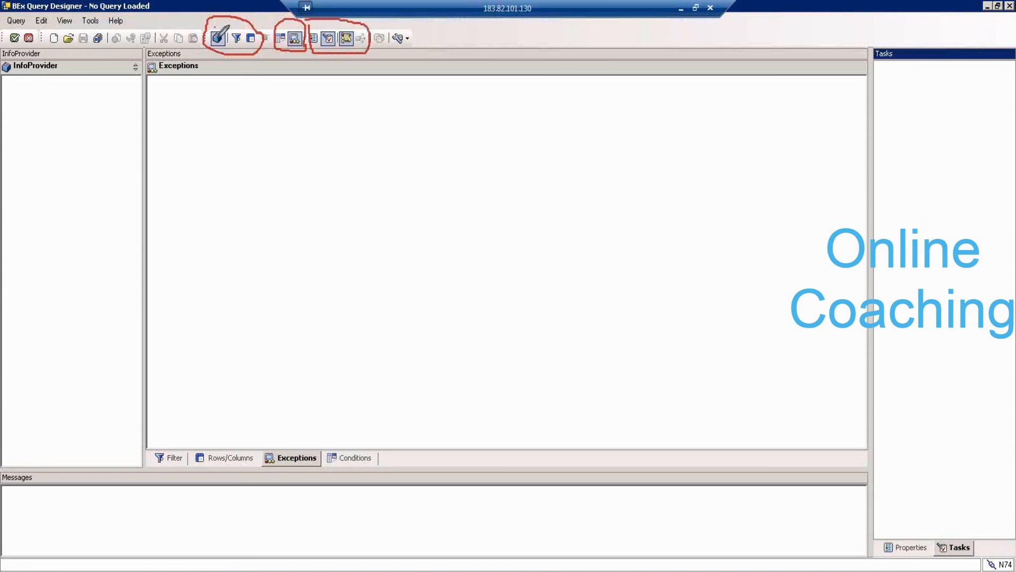
left_click_drag(27, 122, 94, 89)
left_click_drag(236, 24, 238, 39)
mouse_move(157, 457)
left_mouse_down()
mouse_move(181, 422)
mouse_move(245, 395)
left_mouse_up()
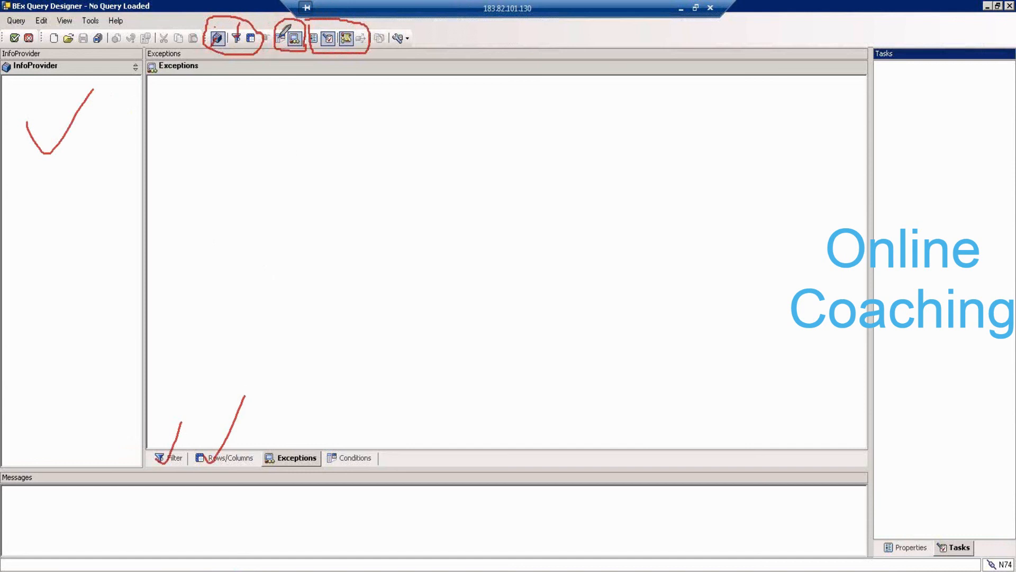
mouse_move(347, 451)
left_mouse_down()
mouse_move(369, 449)
mouse_move(377, 426)
left_mouse_up()
left_click_drag(284, 444, 309, 387)
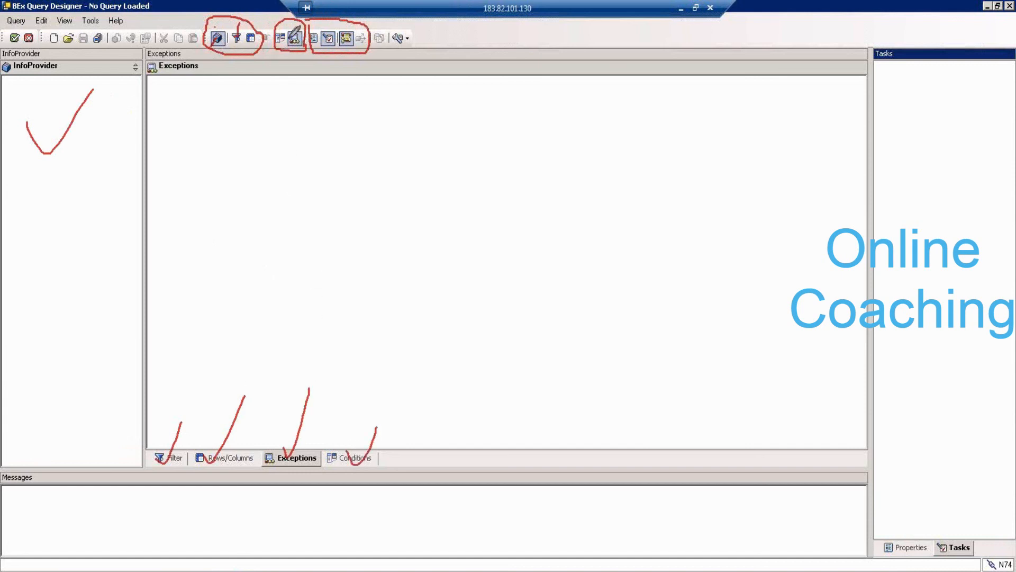
mouse_move(292, 43)
left_mouse_down()
mouse_move(292, 26)
mouse_move(329, 29)
left_mouse_up()
left_click_drag(992, 95, 1001, 74)
left_click_drag(352, 46, 369, 23)
left_click_drag(197, 506, 242, 494)
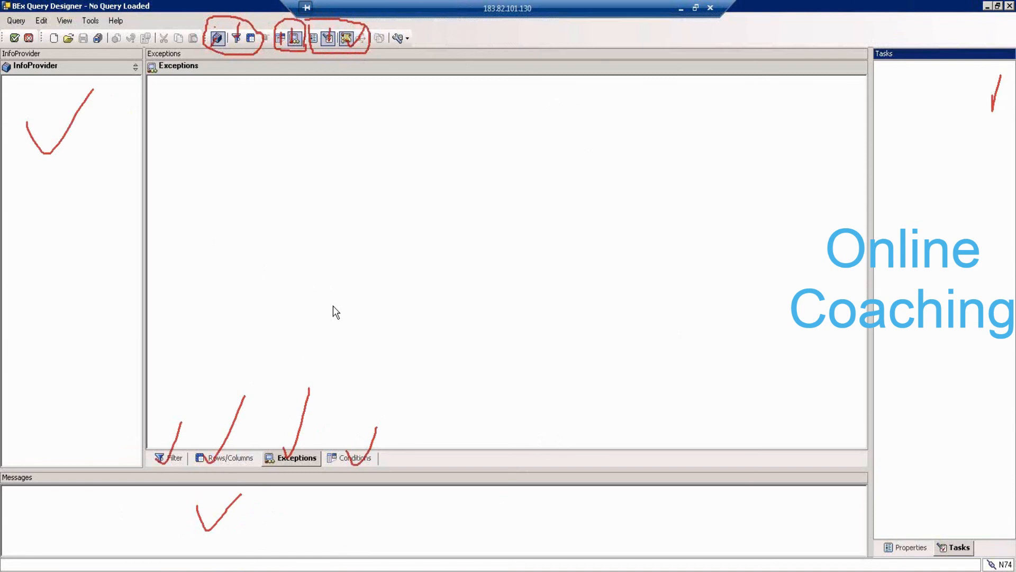
key("Escape")
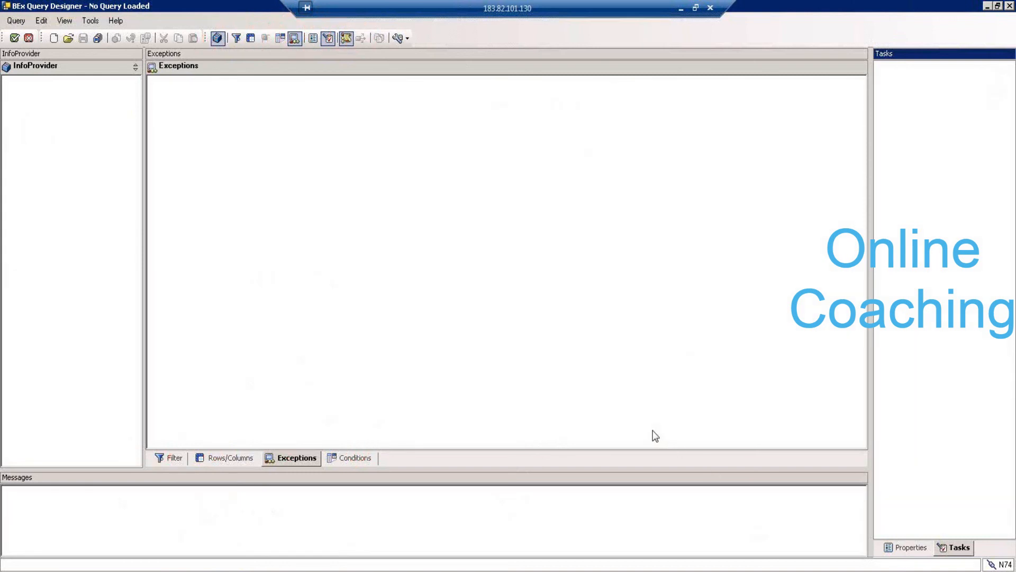